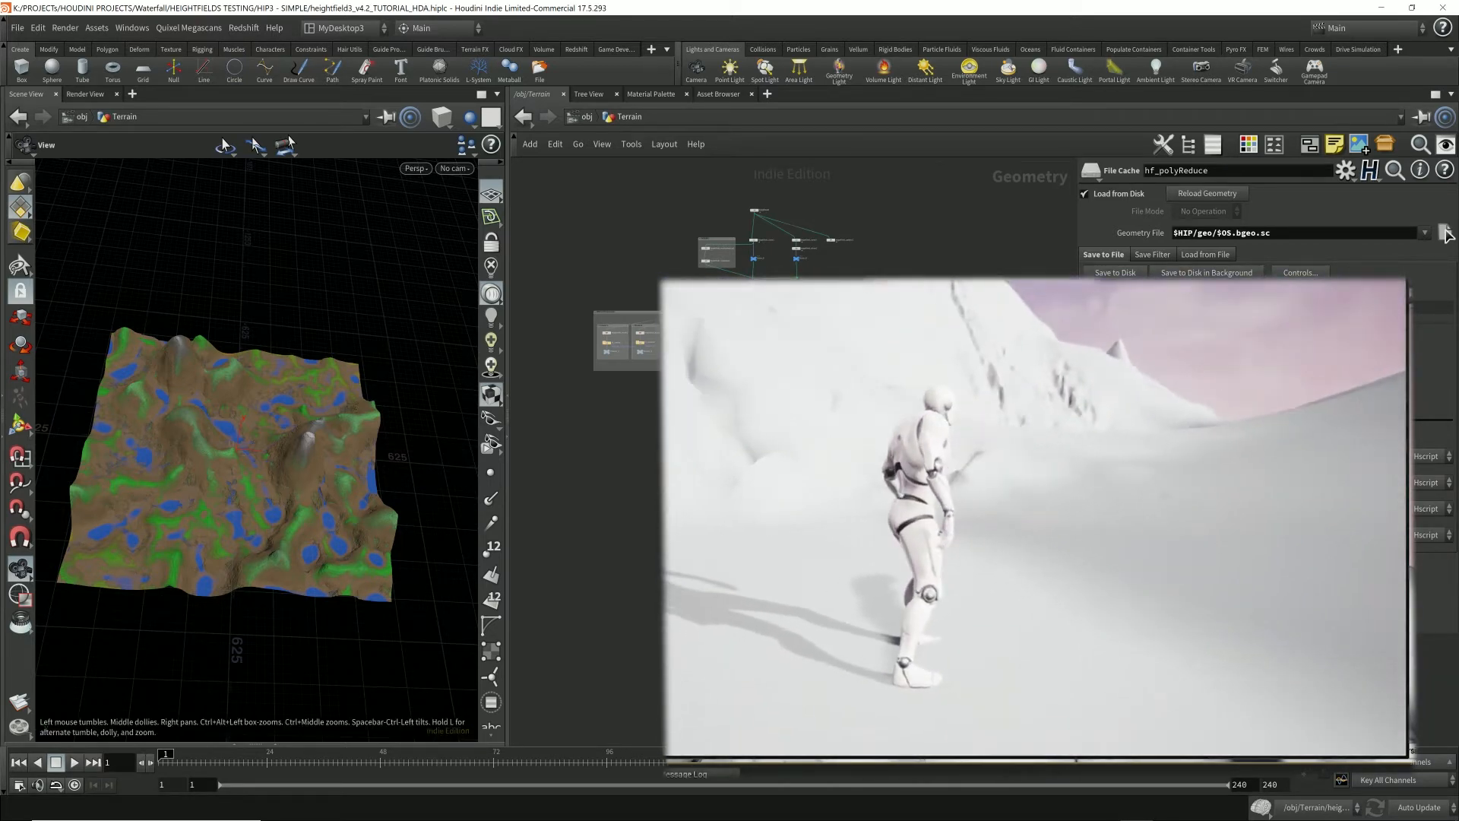
- Display the OUT_RENDER terrain in the viewport and inspect the tunnel opening and mountain surface from several angles
drag(250, 456, 269, 395)
scroll(277, 418, up, 3)
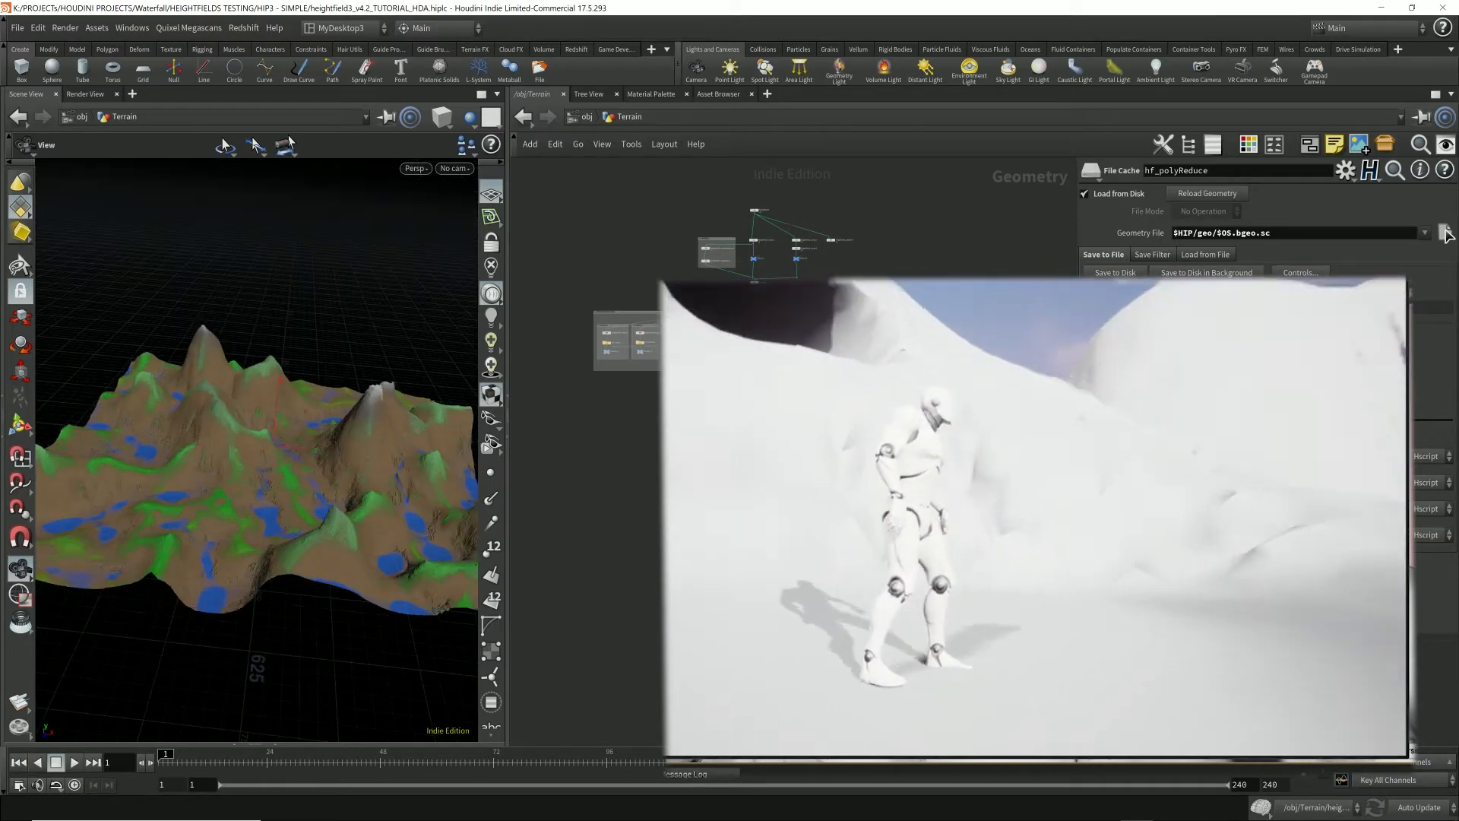
scroll(858, 623, up, 5)
scroll(861, 623, up, 2)
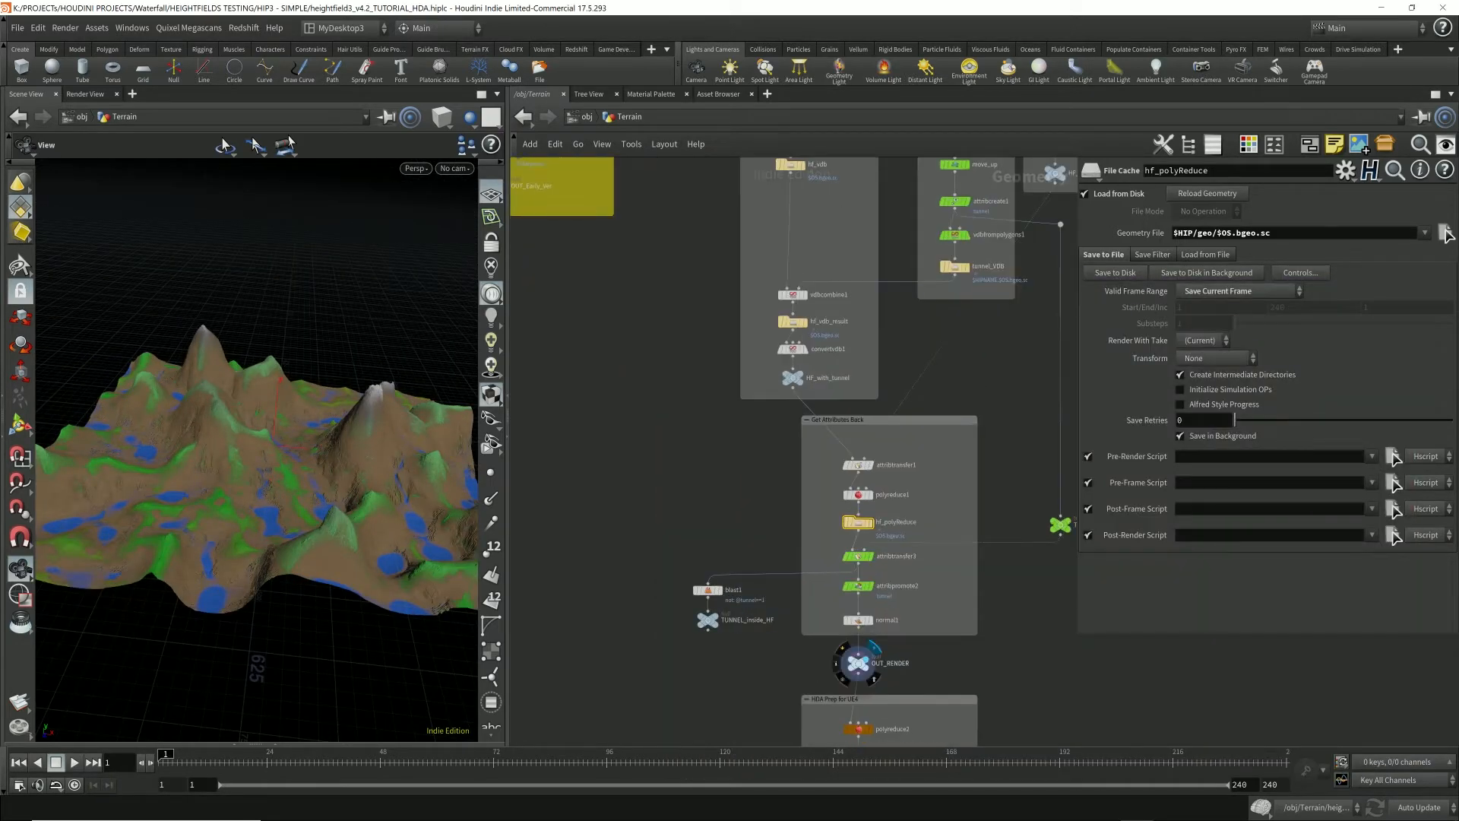
click(867, 656)
scroll(327, 456, up, 3)
mouse_move(289, 456)
mouse_down()
mouse_move(342, 471)
mouse_move(300, 429)
mouse_move(331, 486)
mouse_move(365, 509)
mouse_up()
scroll(342, 486, up, 4)
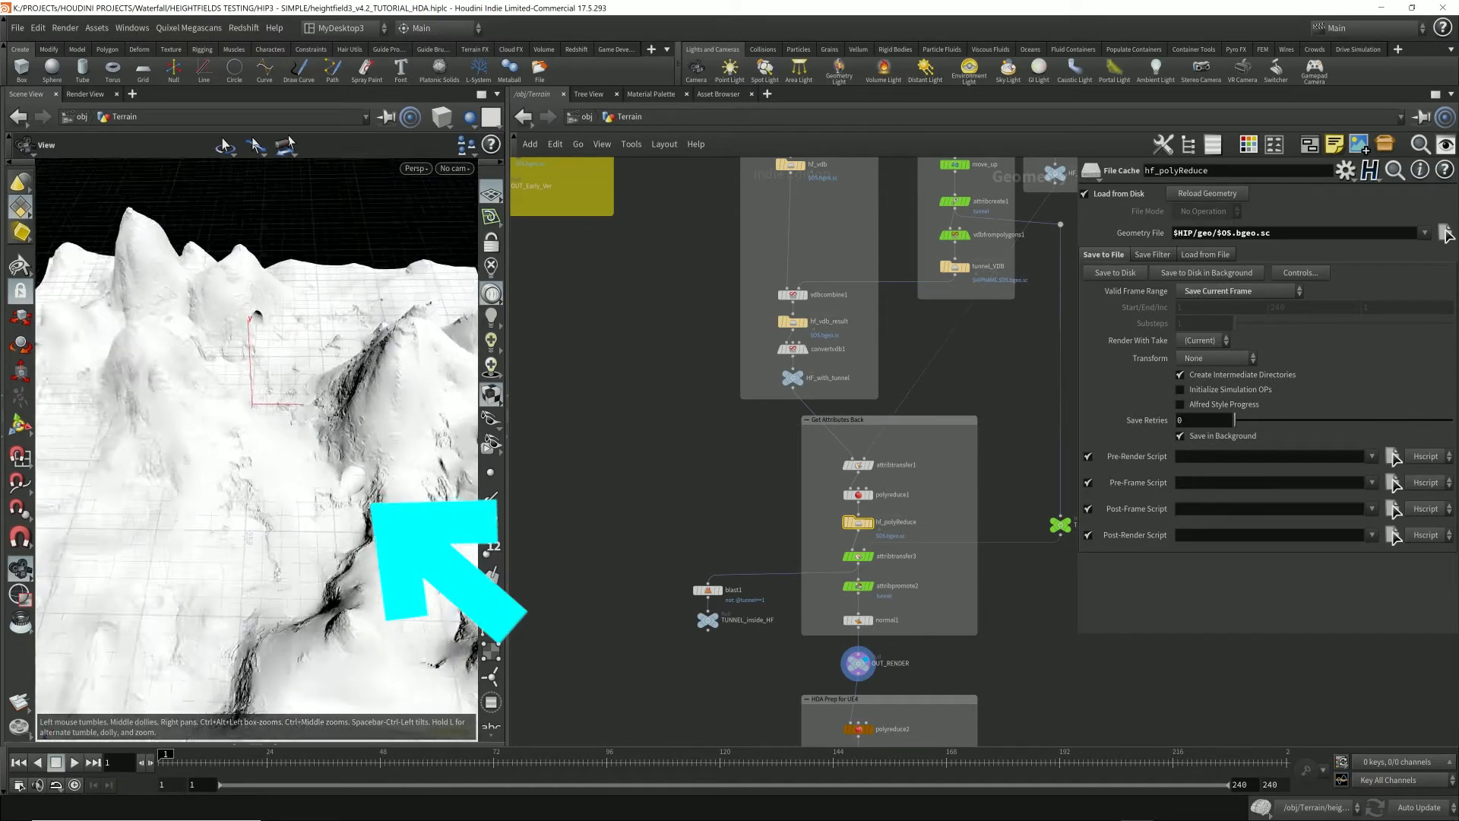
scroll(335, 486, down, 3)
drag(304, 448, 175, 441)
scroll(334, 425, up, 5)
drag(258, 425, 232, 444)
scroll(274, 449, down, 5)
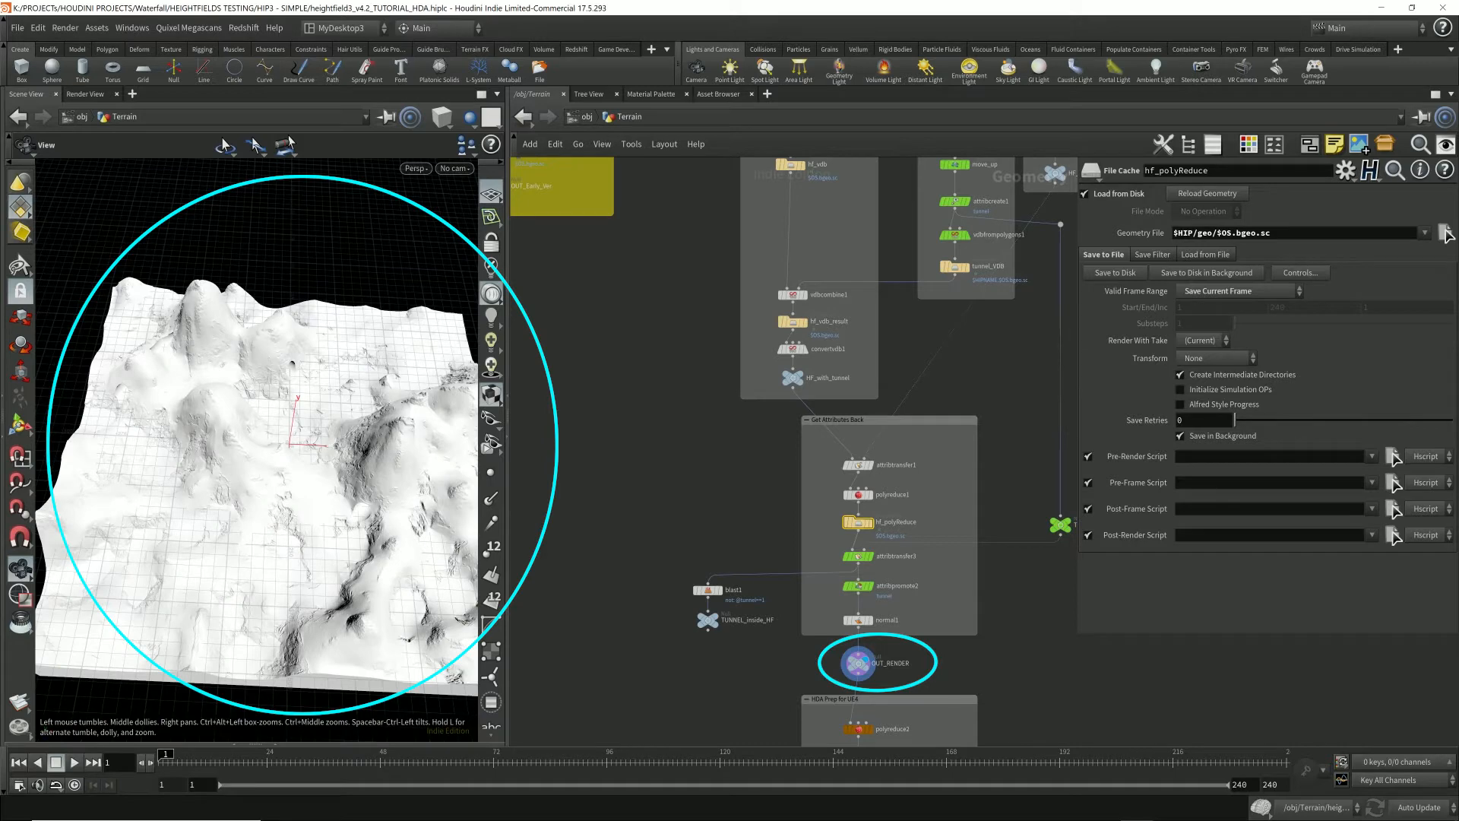
- Select the hf_erode_checkpoint cache and display its eroded height field in the viewport
middle_drag(882, 342, 771, 619)
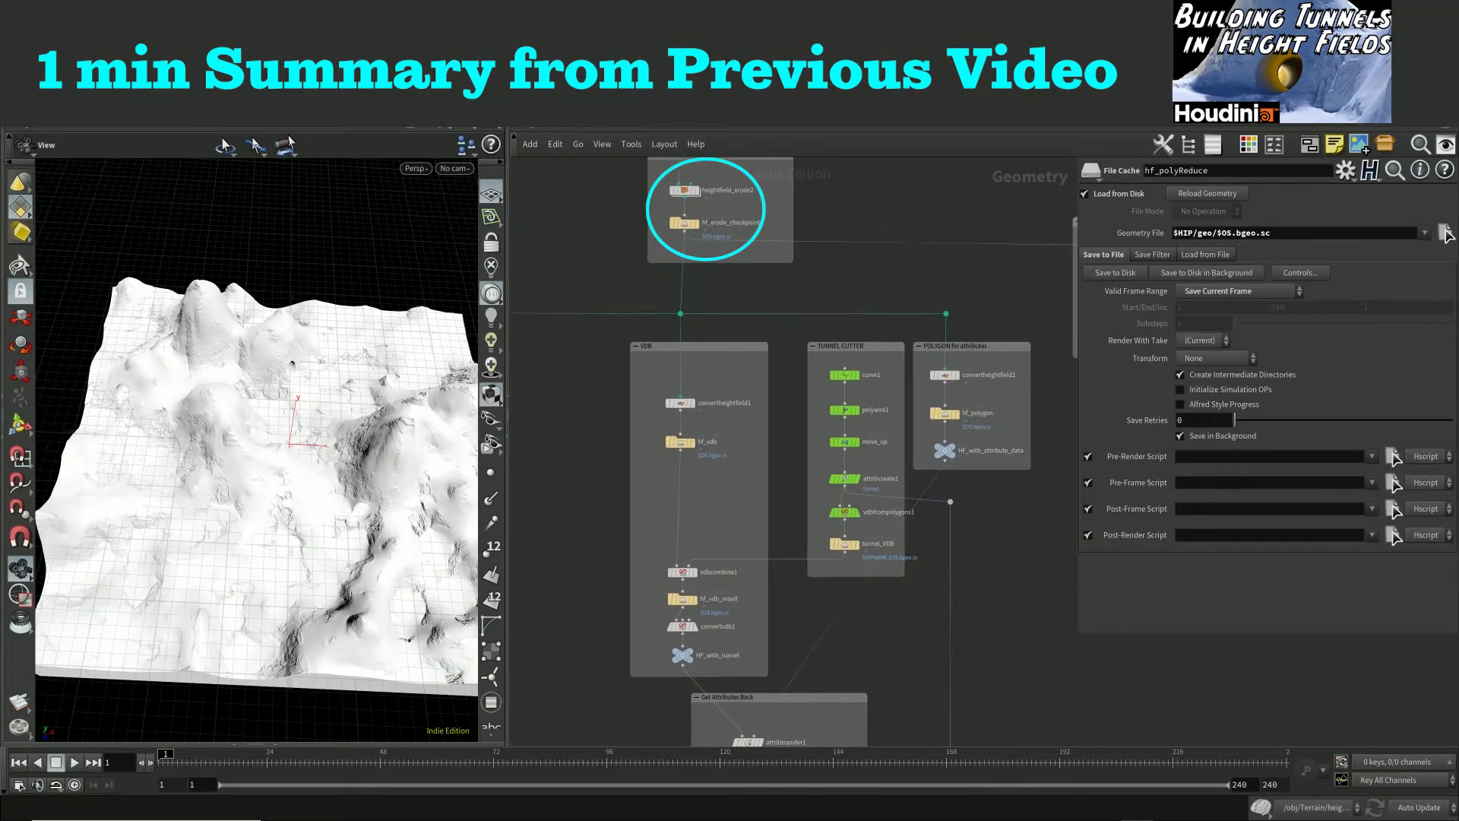
click(697, 223)
middle_drag(793, 494, 782, 404)
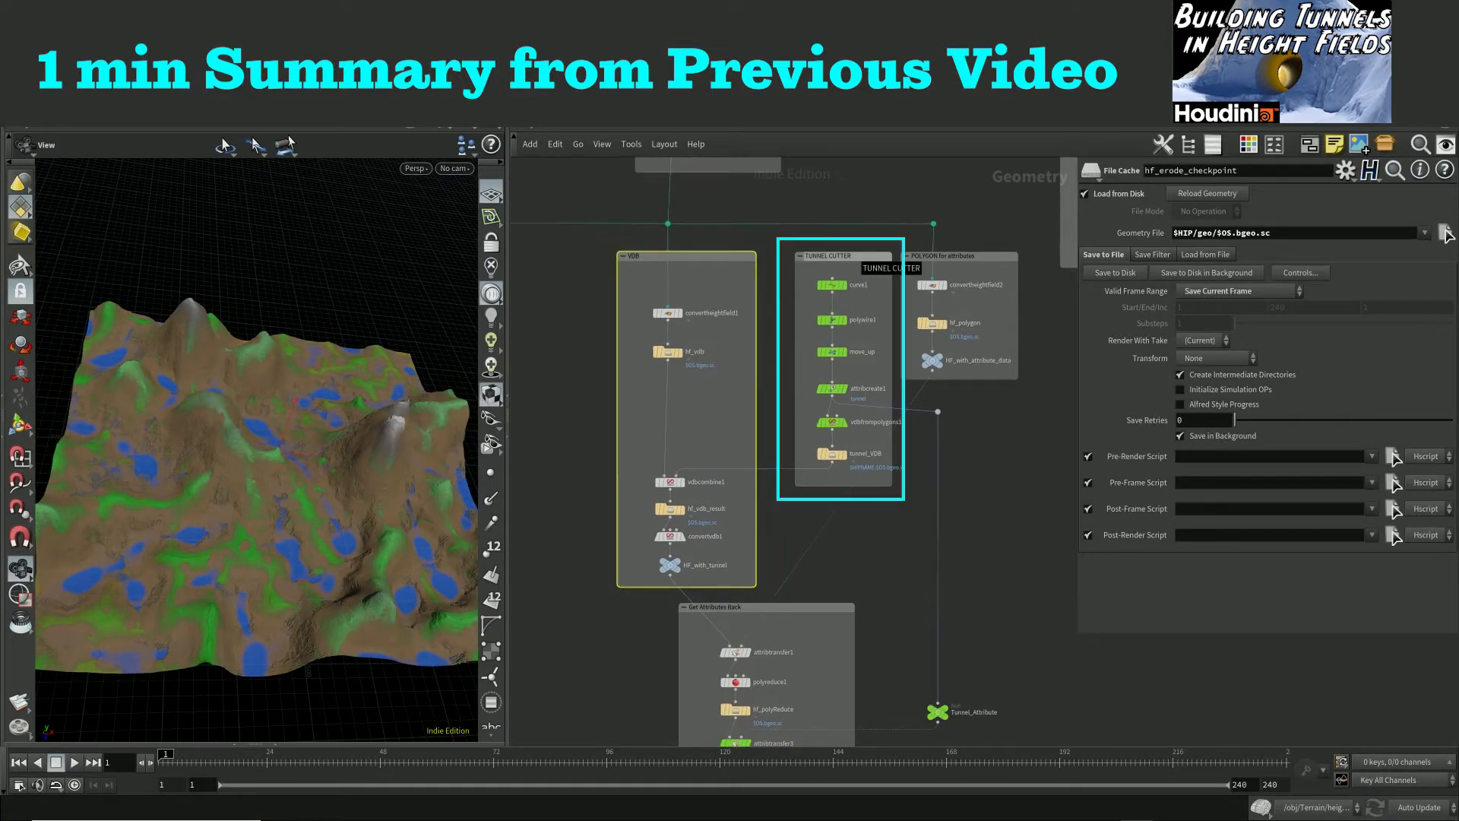
- Display the tunnel_VDB cache with the hf_vdb terrain overlaid as a template and inspect the tunnel's path
mouse_move(840, 452)
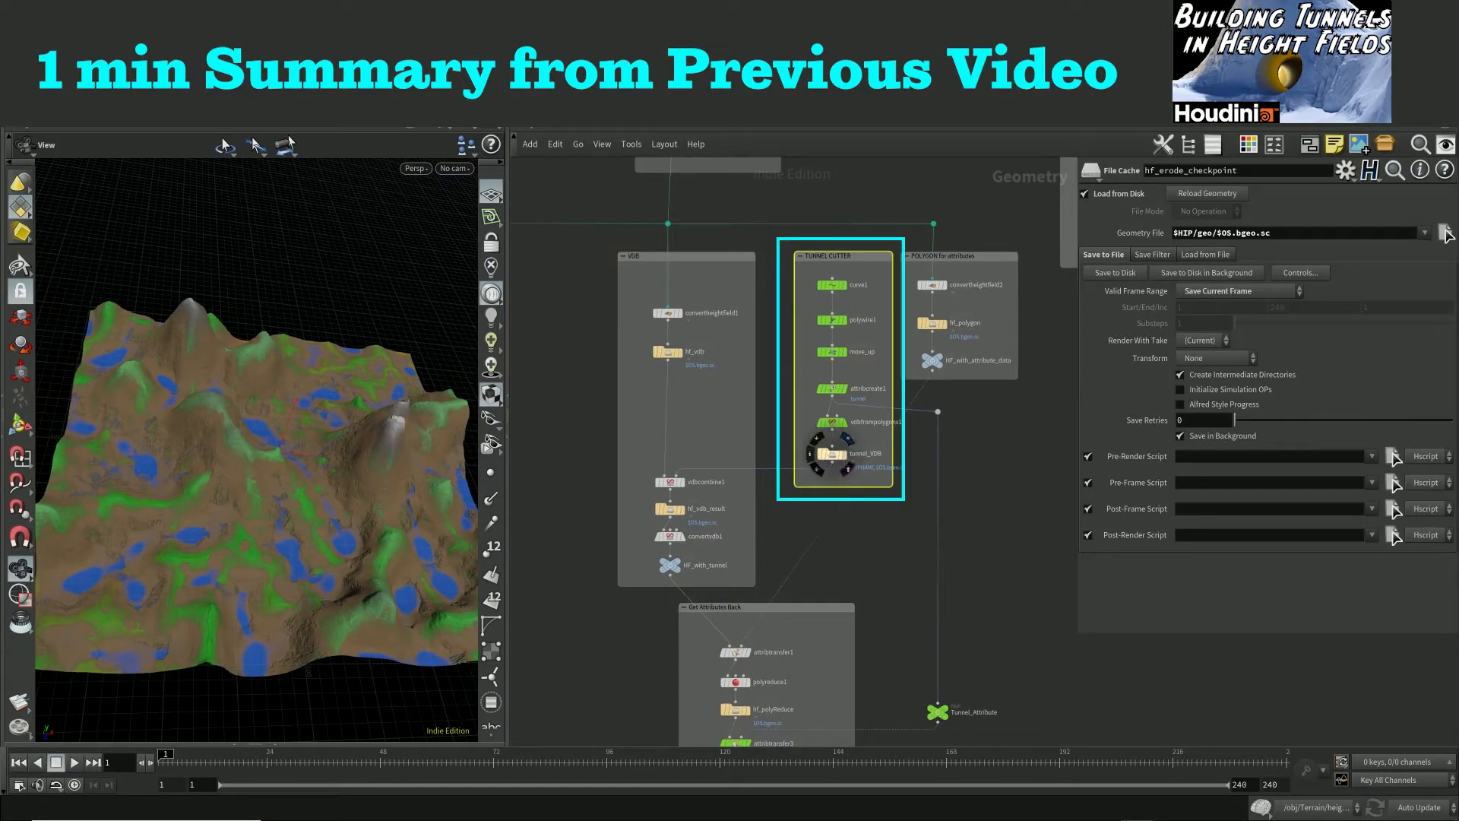
click(847, 440)
drag(289, 456, 259, 520)
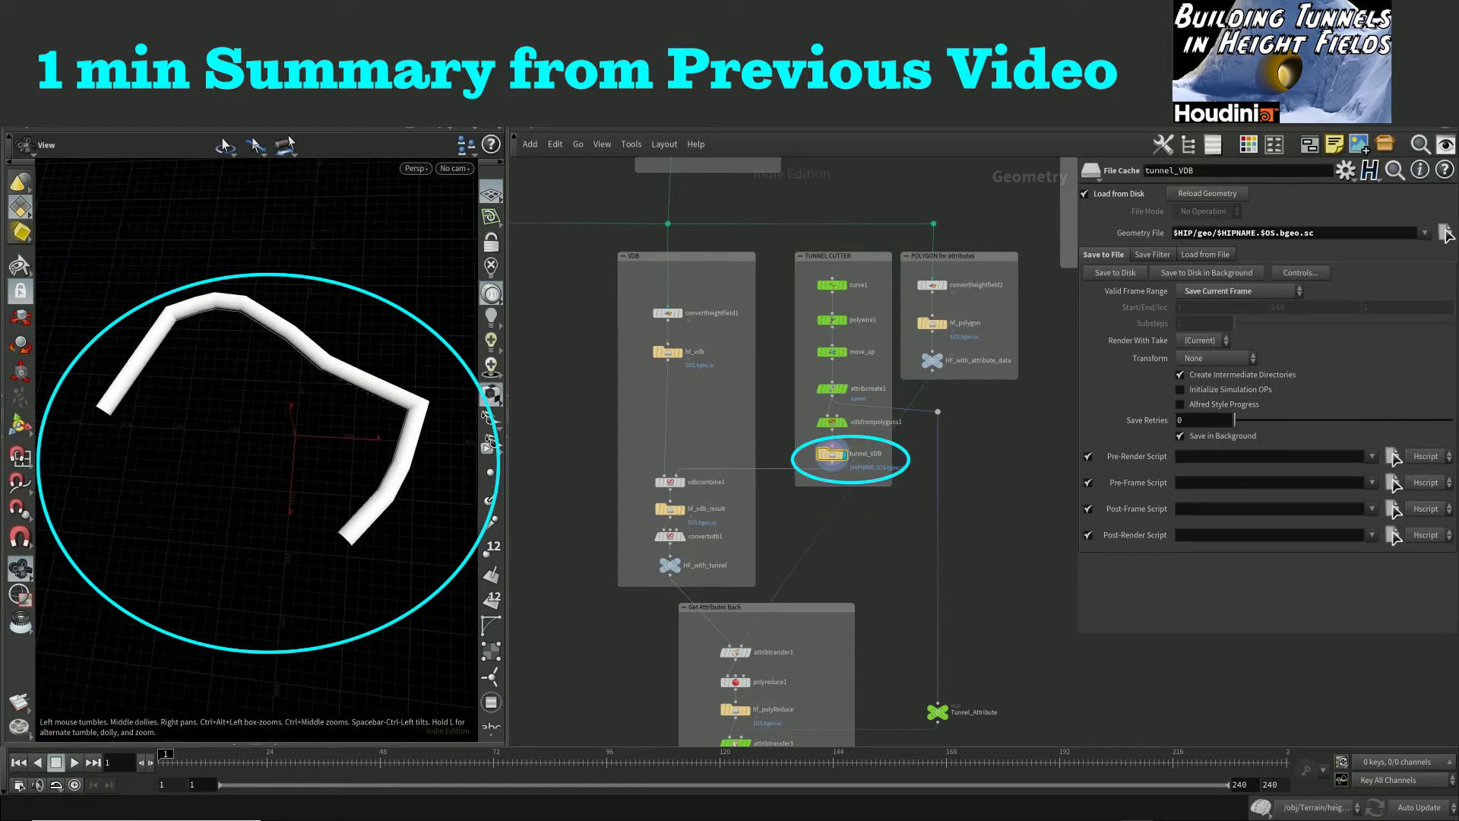
click(677, 352)
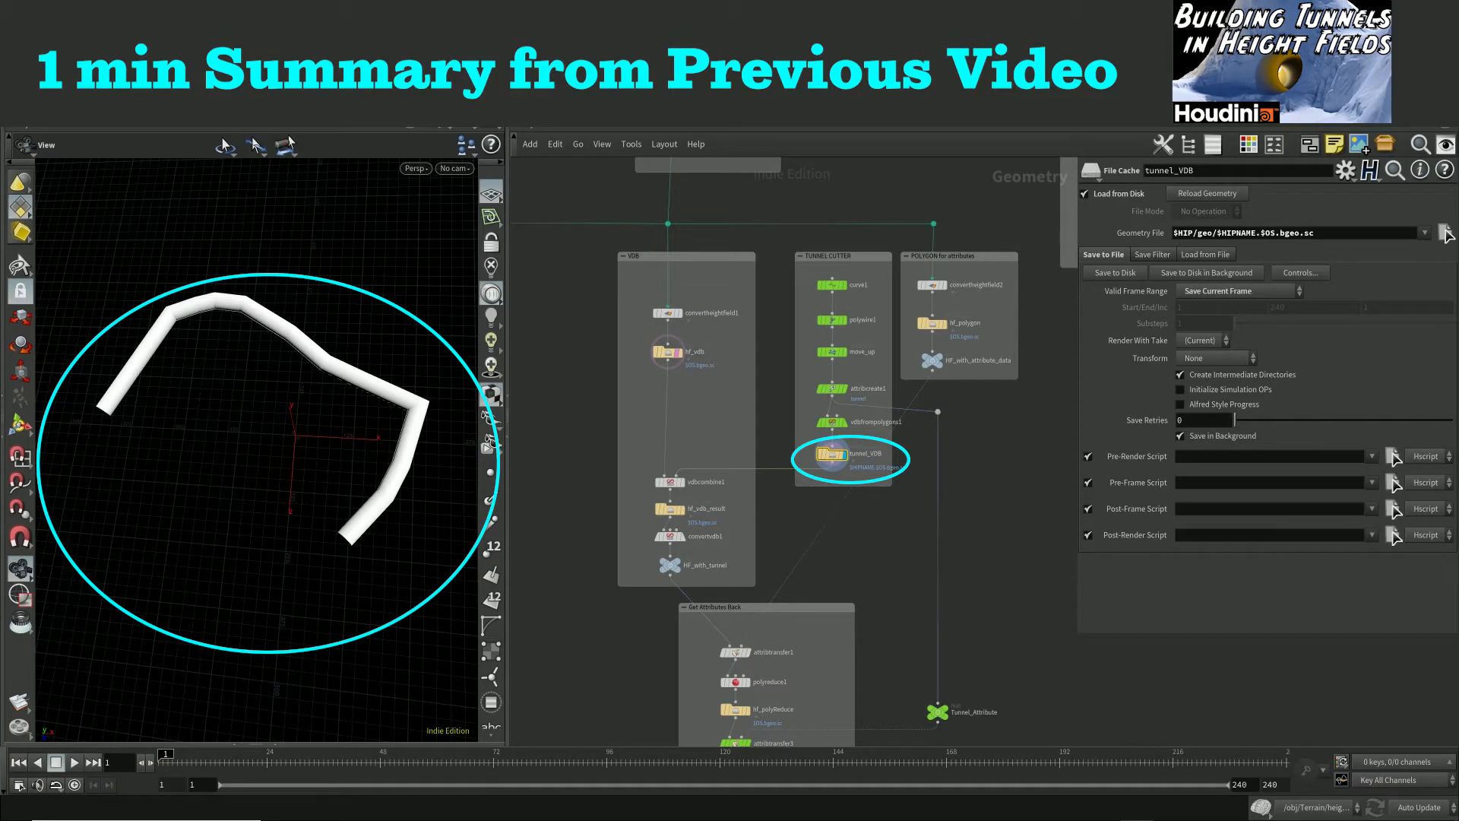
mouse_move(258, 471)
mouse_down()
mouse_move(255, 380)
mouse_move(259, 449)
mouse_up()
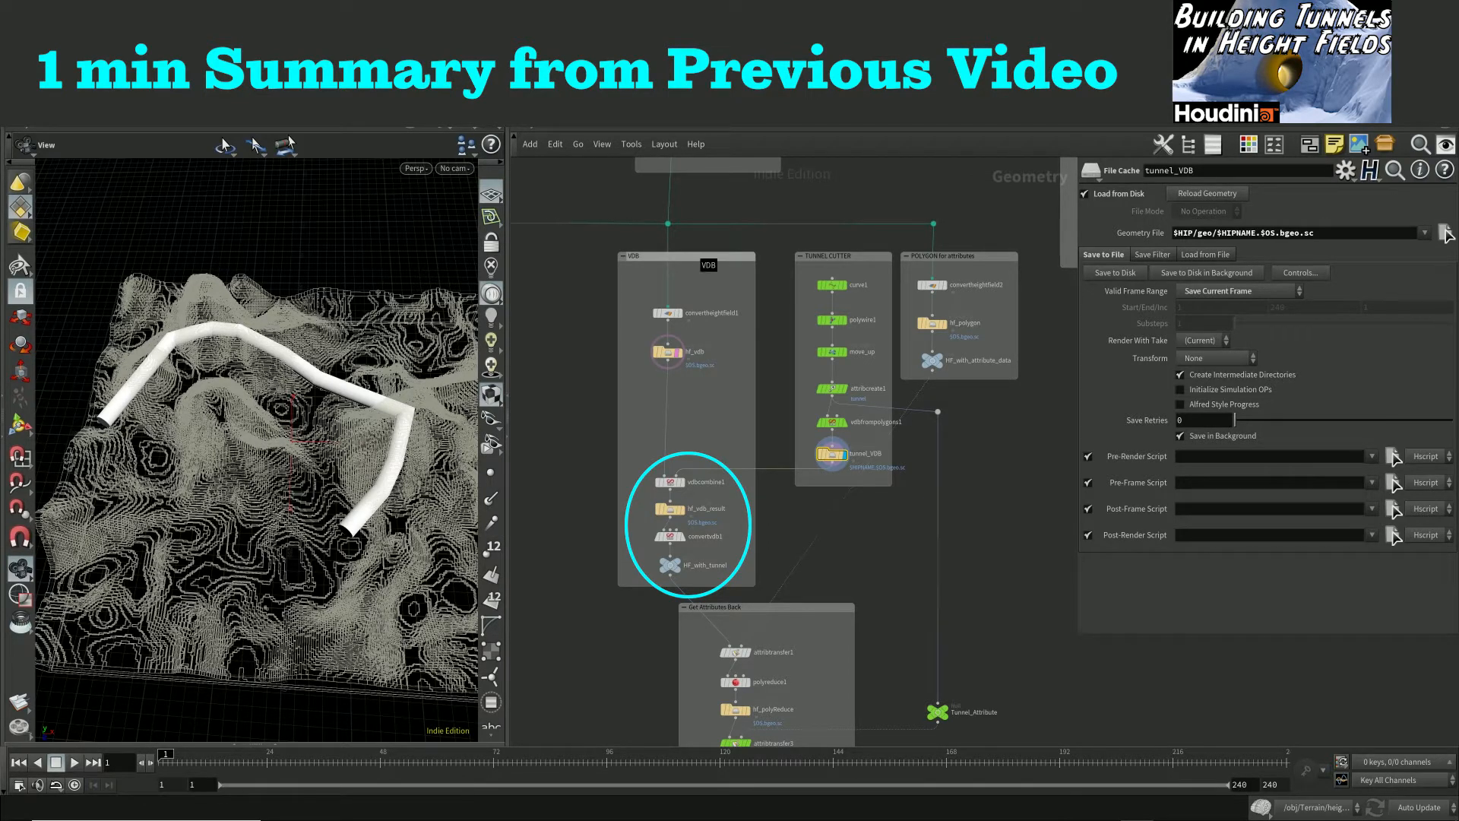
- Display the HF_with_tunnel null in the VDB group and check its attributes in the node info
click(695, 256)
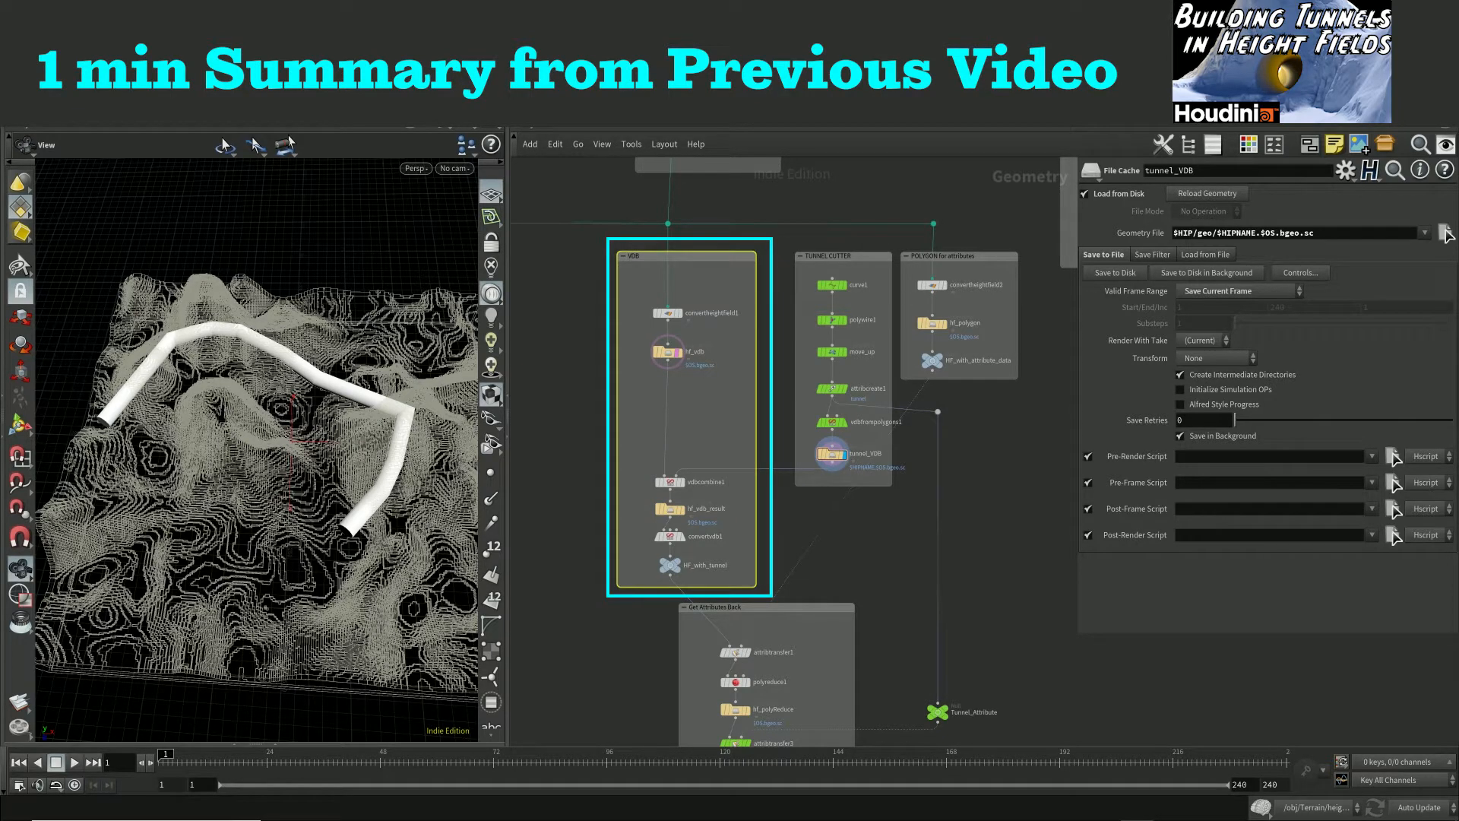
click(686, 552)
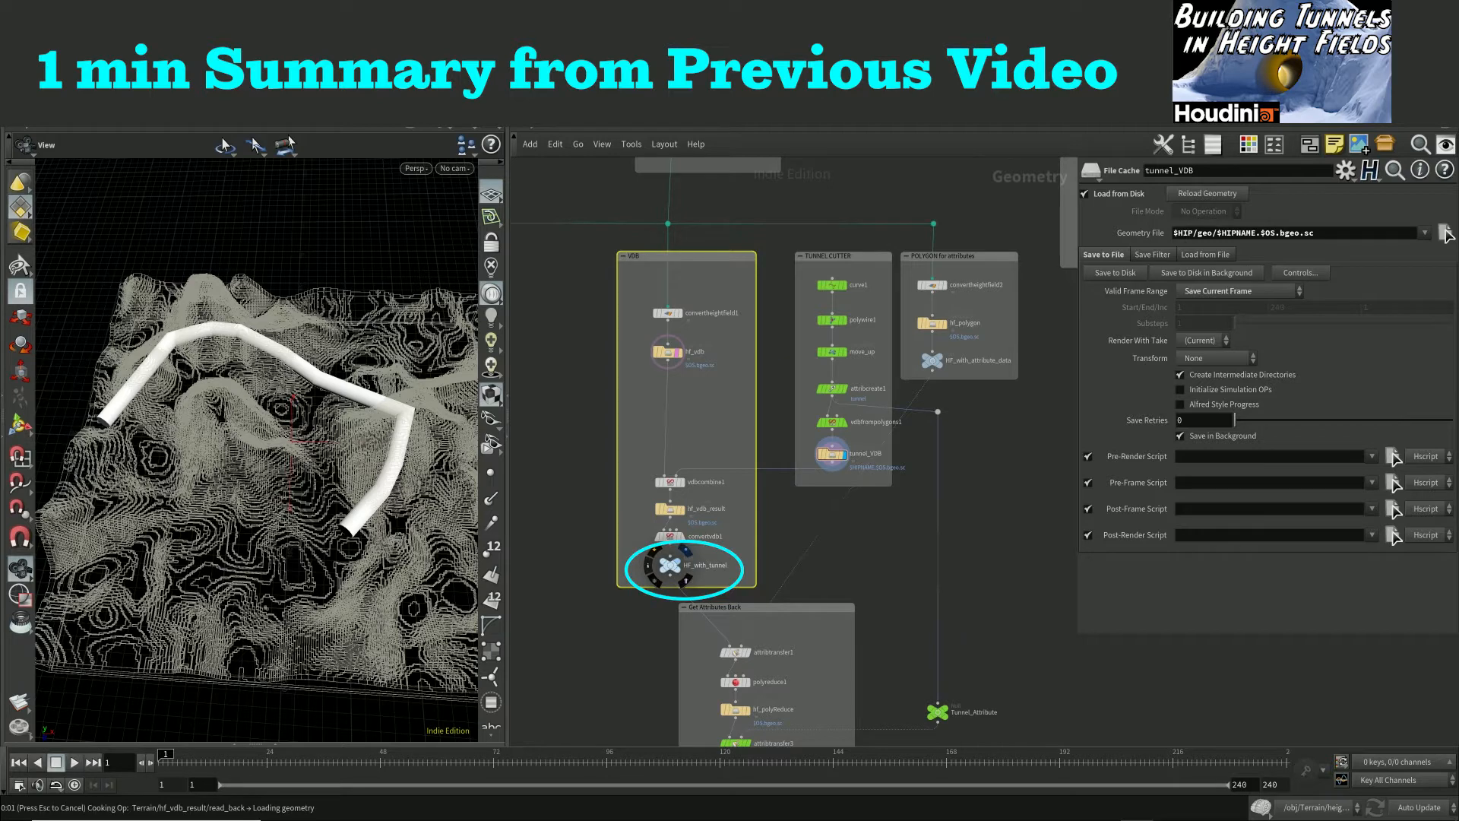
drag(266, 524, 254, 566)
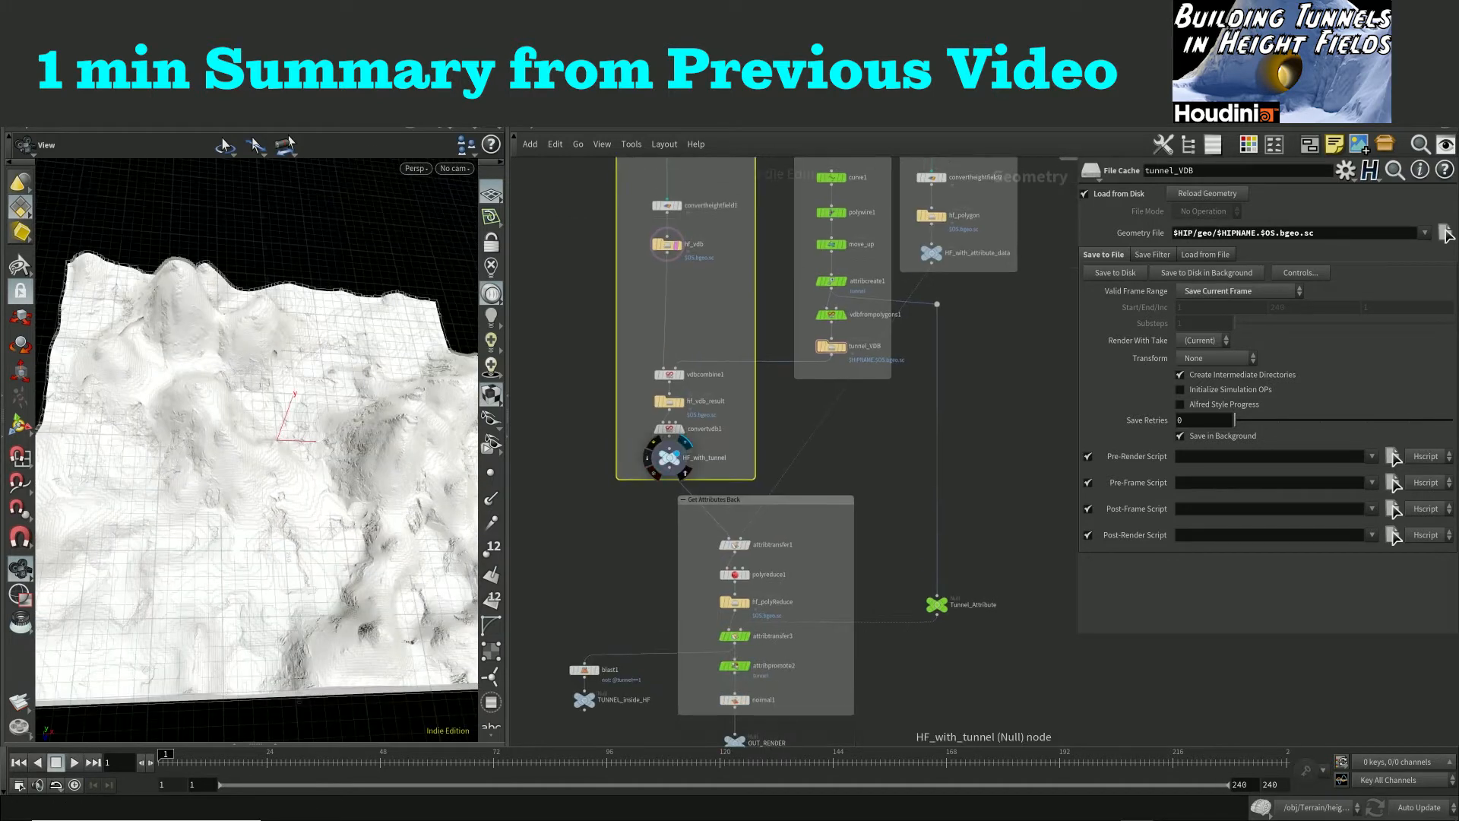
click(647, 457)
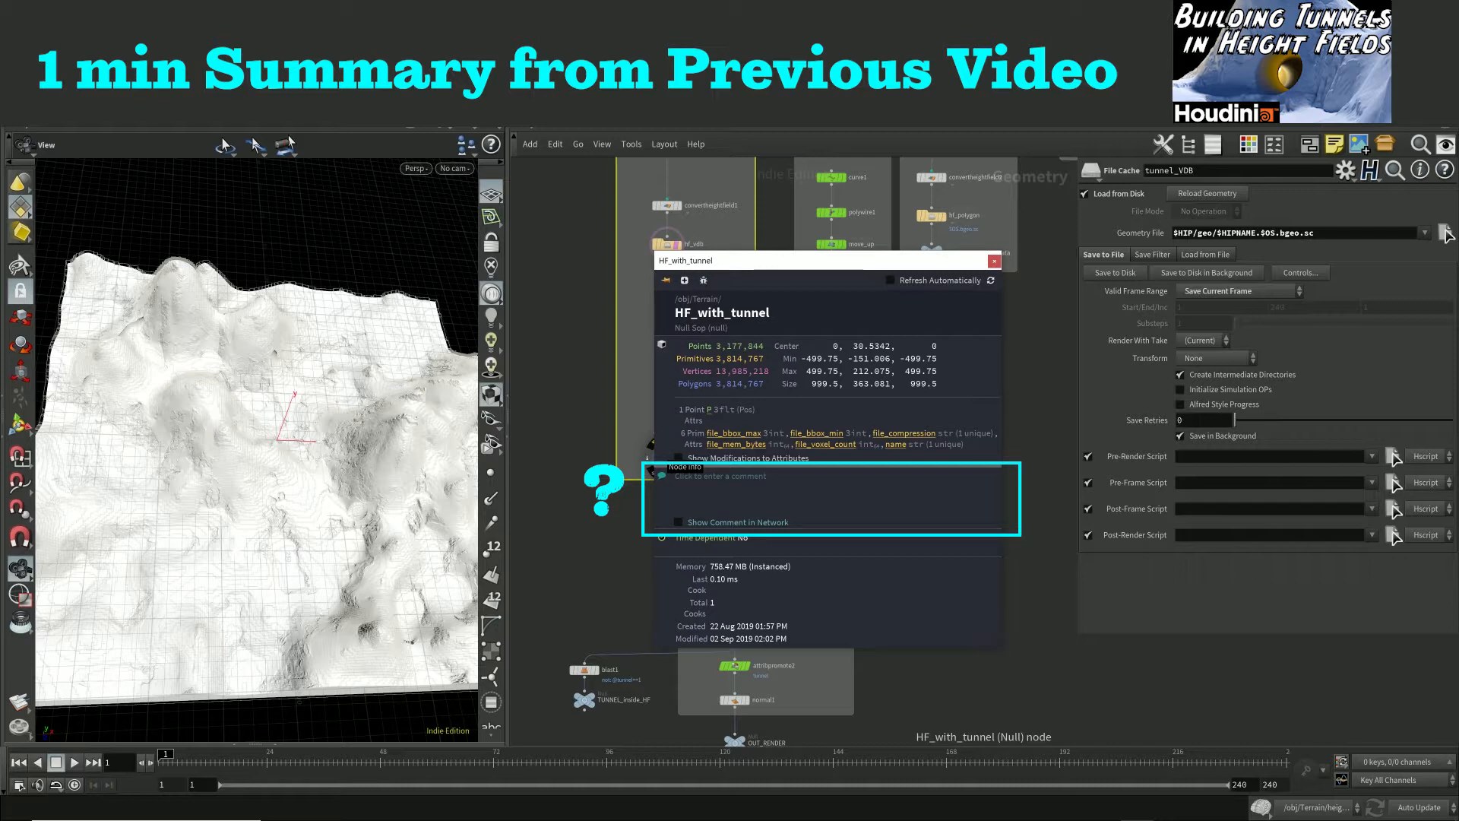
click(994, 261)
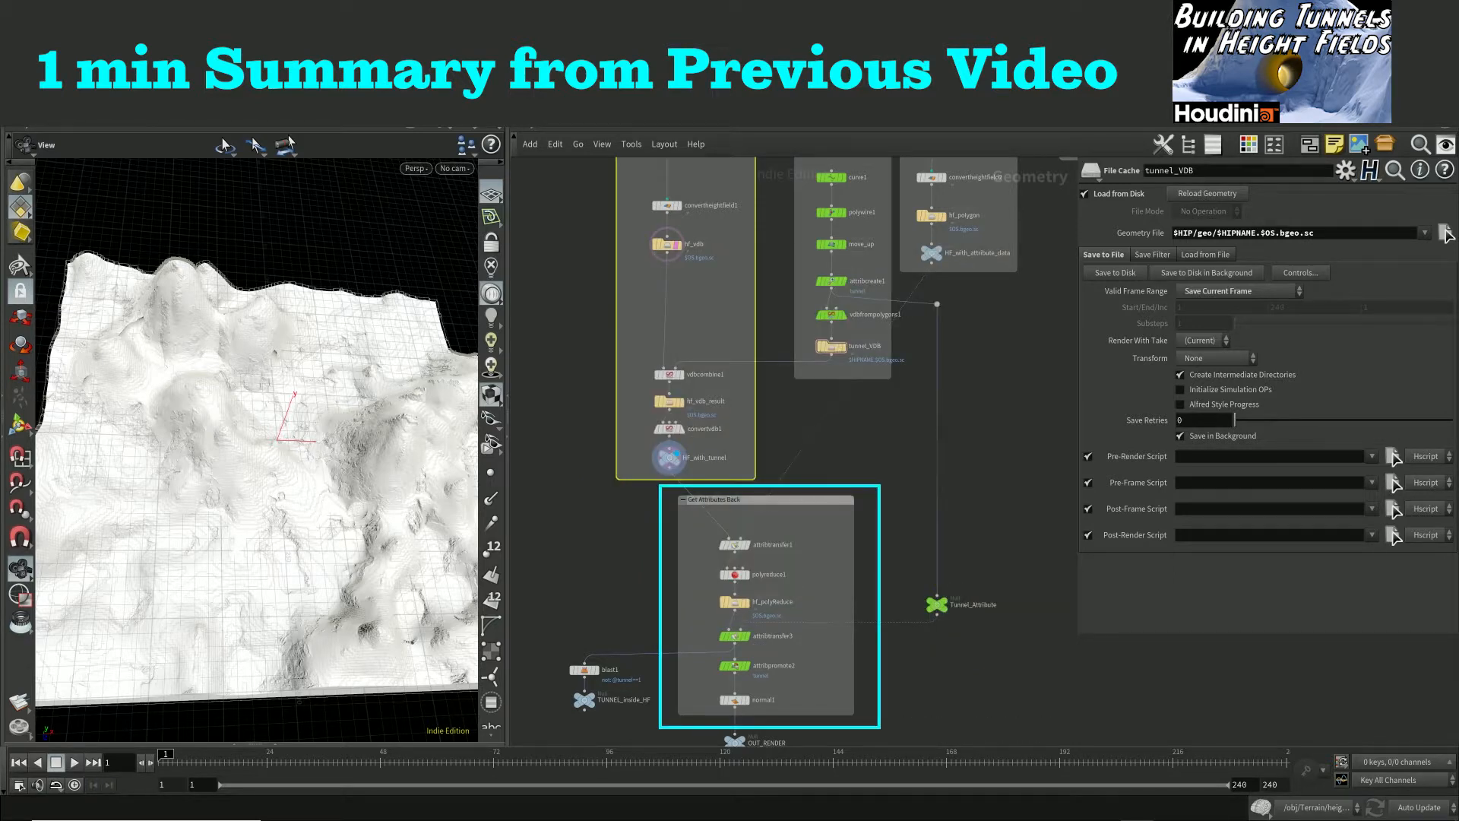
- Select attribtransfer1 in the Get Attributes Back group to review its attribute transfer settings
click(767, 500)
click(734, 545)
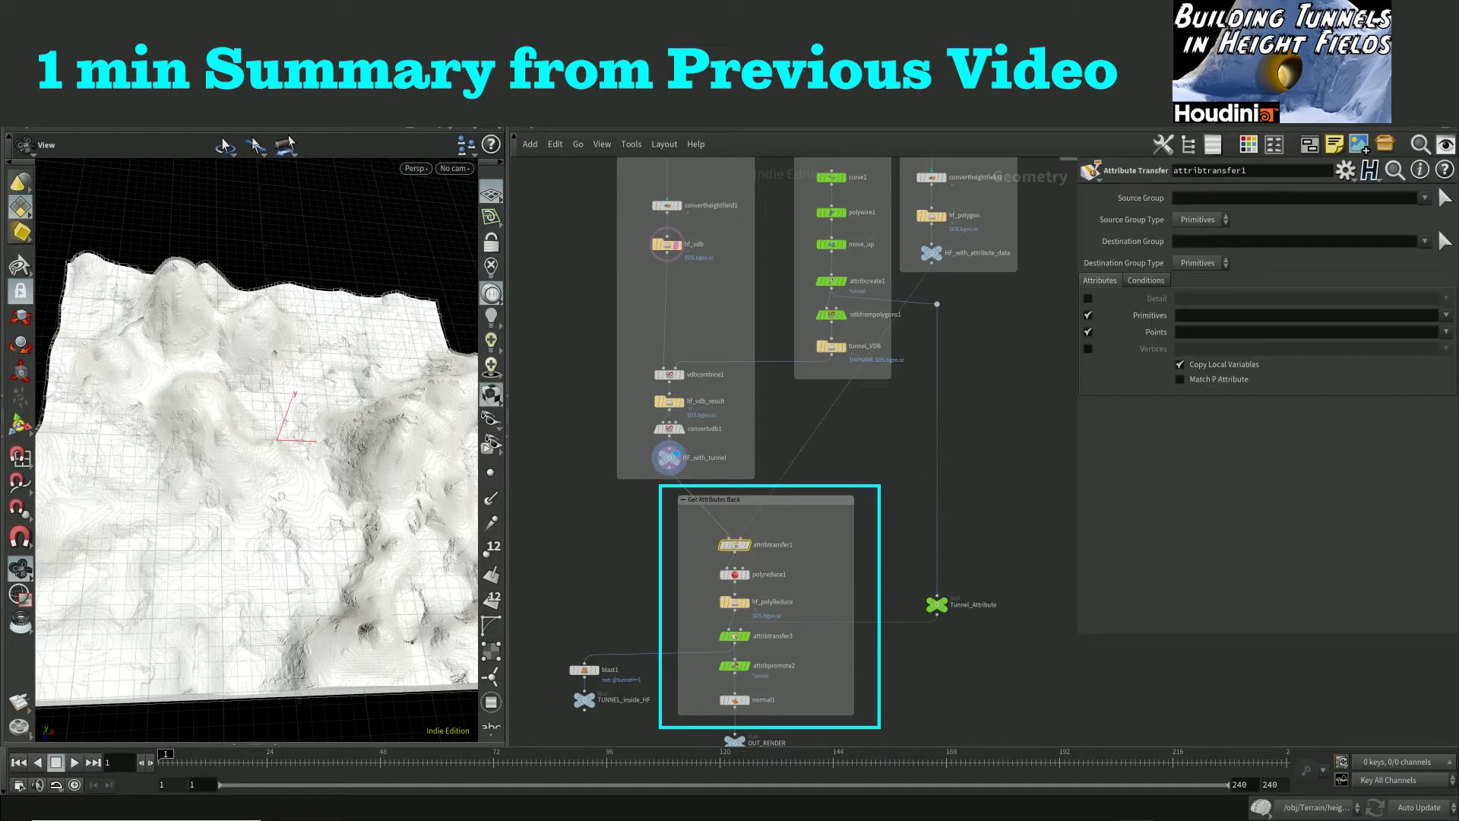
drag(304, 471, 278, 448)
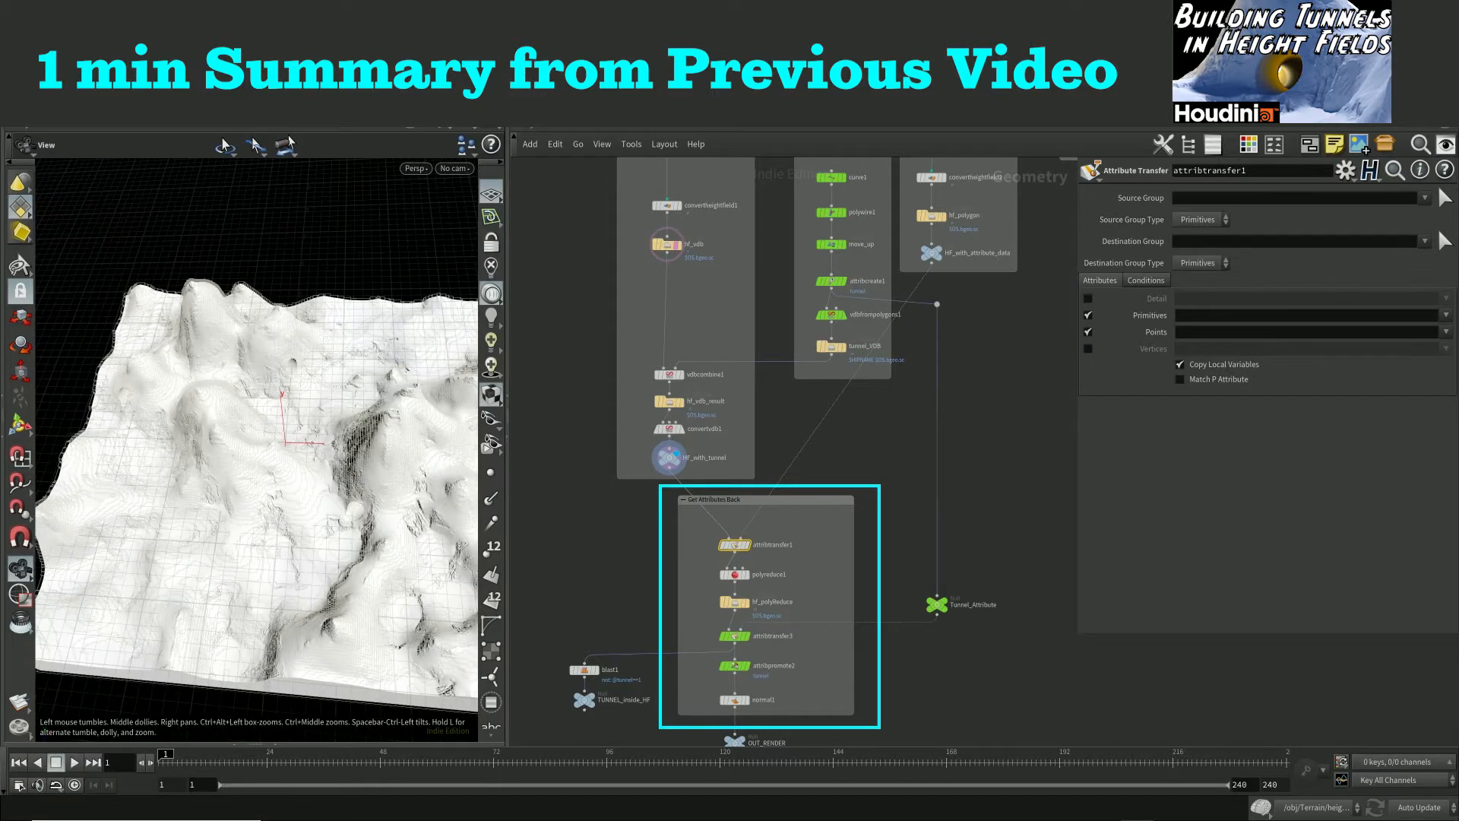
- Display the OUT_RENDER null below the Get Attributes Back group and review its restored point attributes in the node info
middle_drag(813, 677, 821, 476)
click(750, 539)
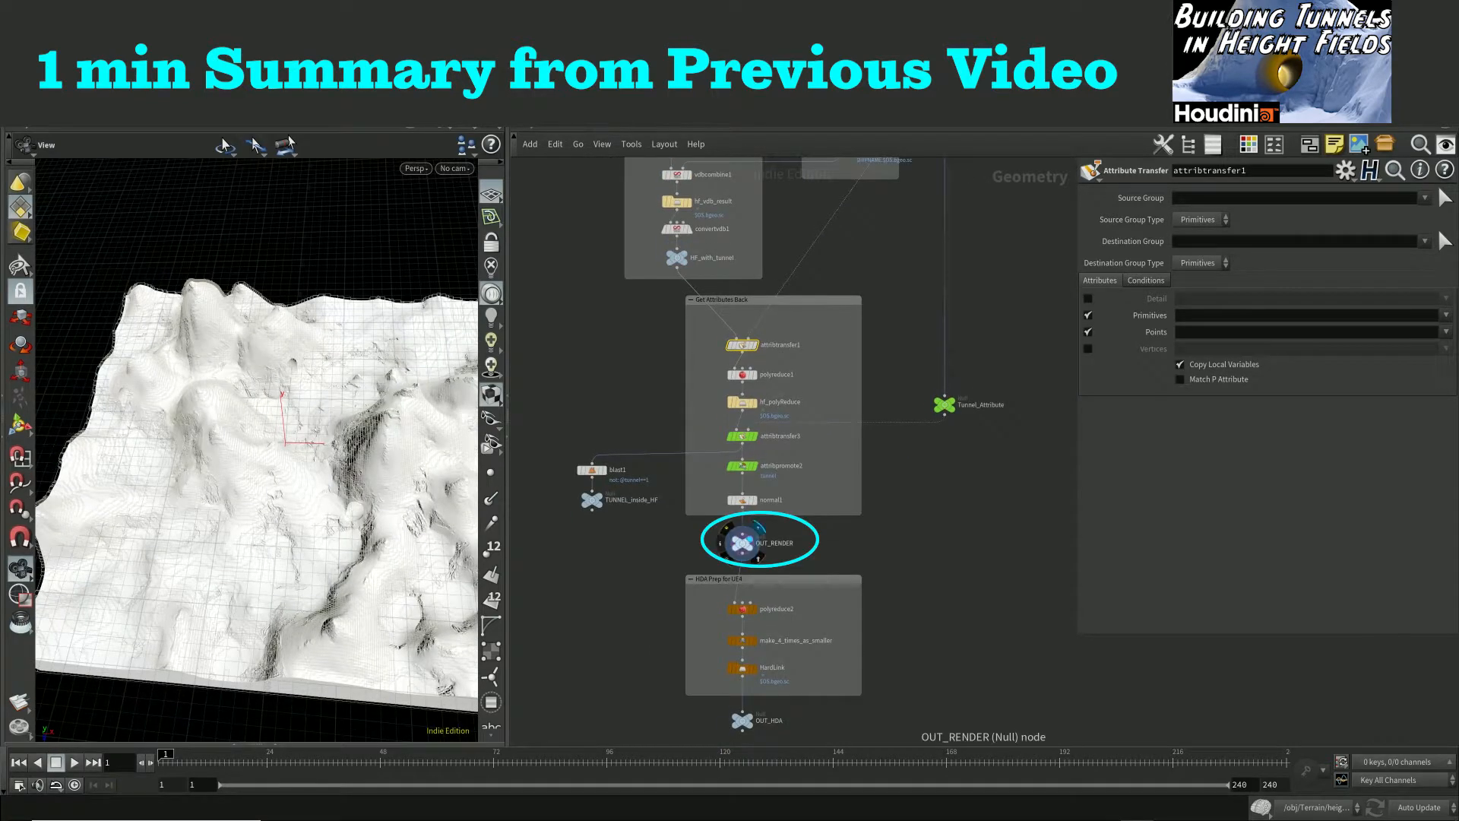
click(720, 543)
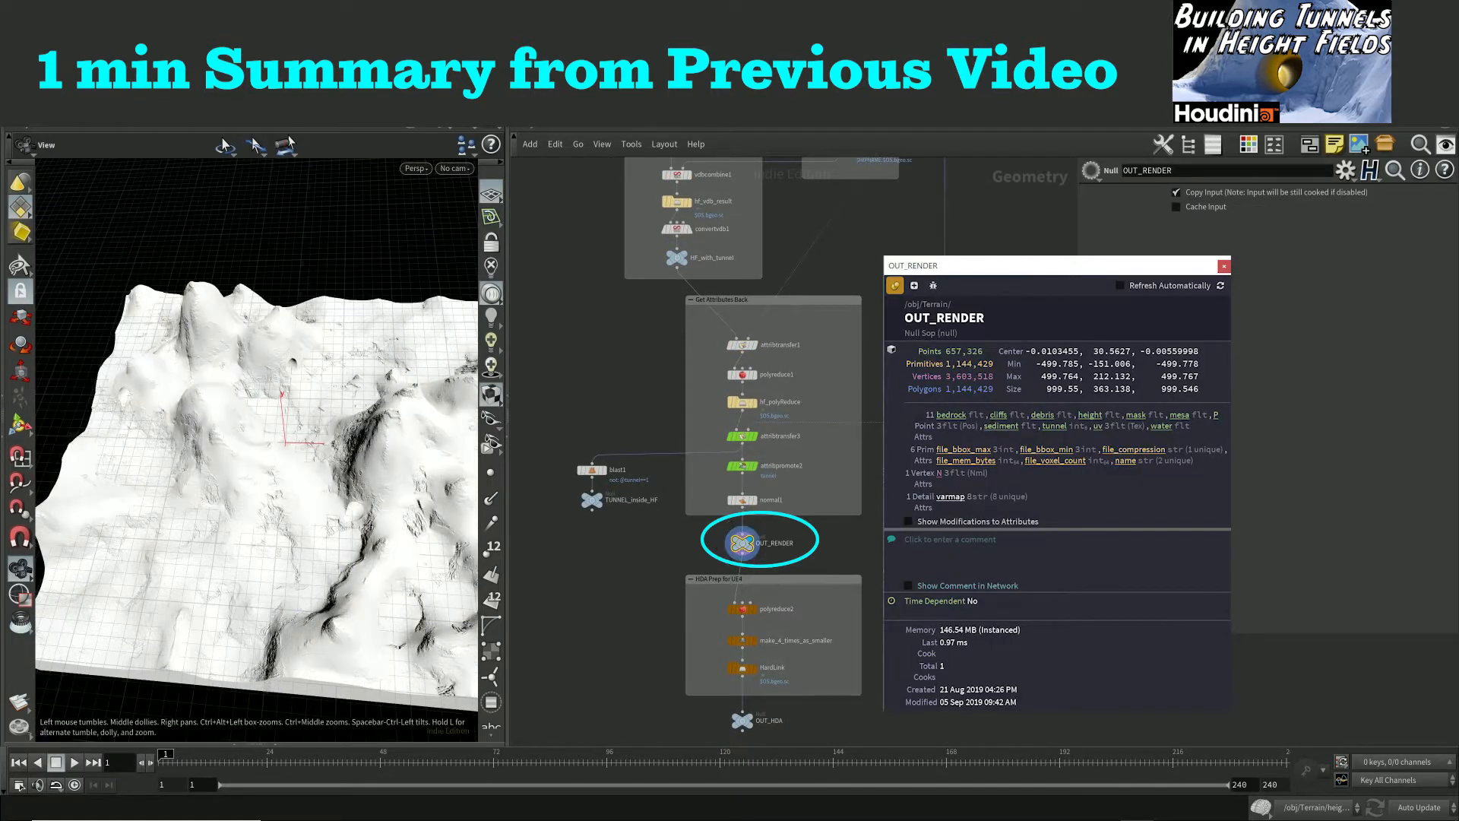
mouse_move(266, 487)
mouse_down()
mouse_move(278, 394)
mouse_move(275, 453)
mouse_up()
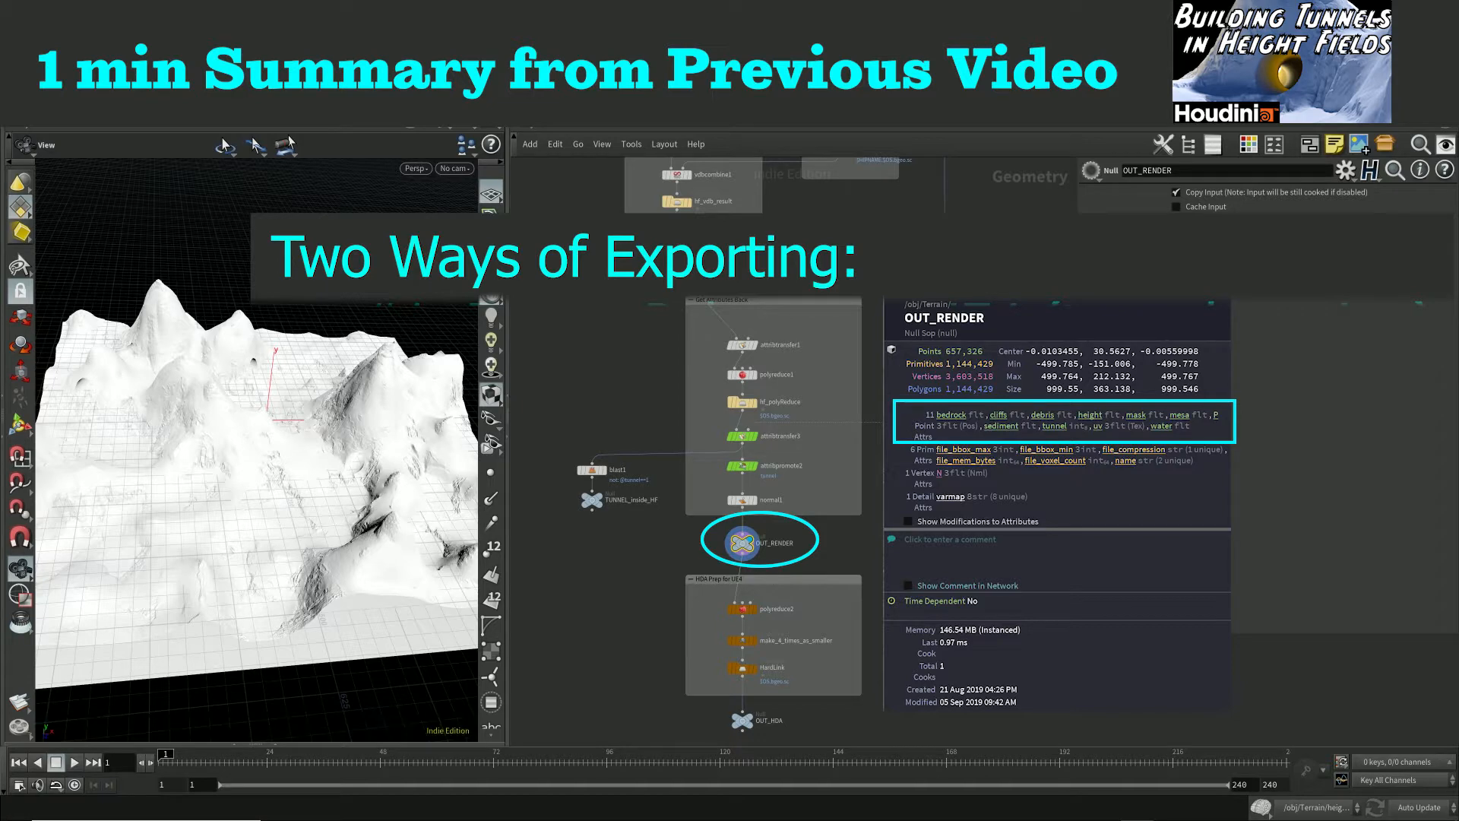
drag(304, 487, 235, 490)
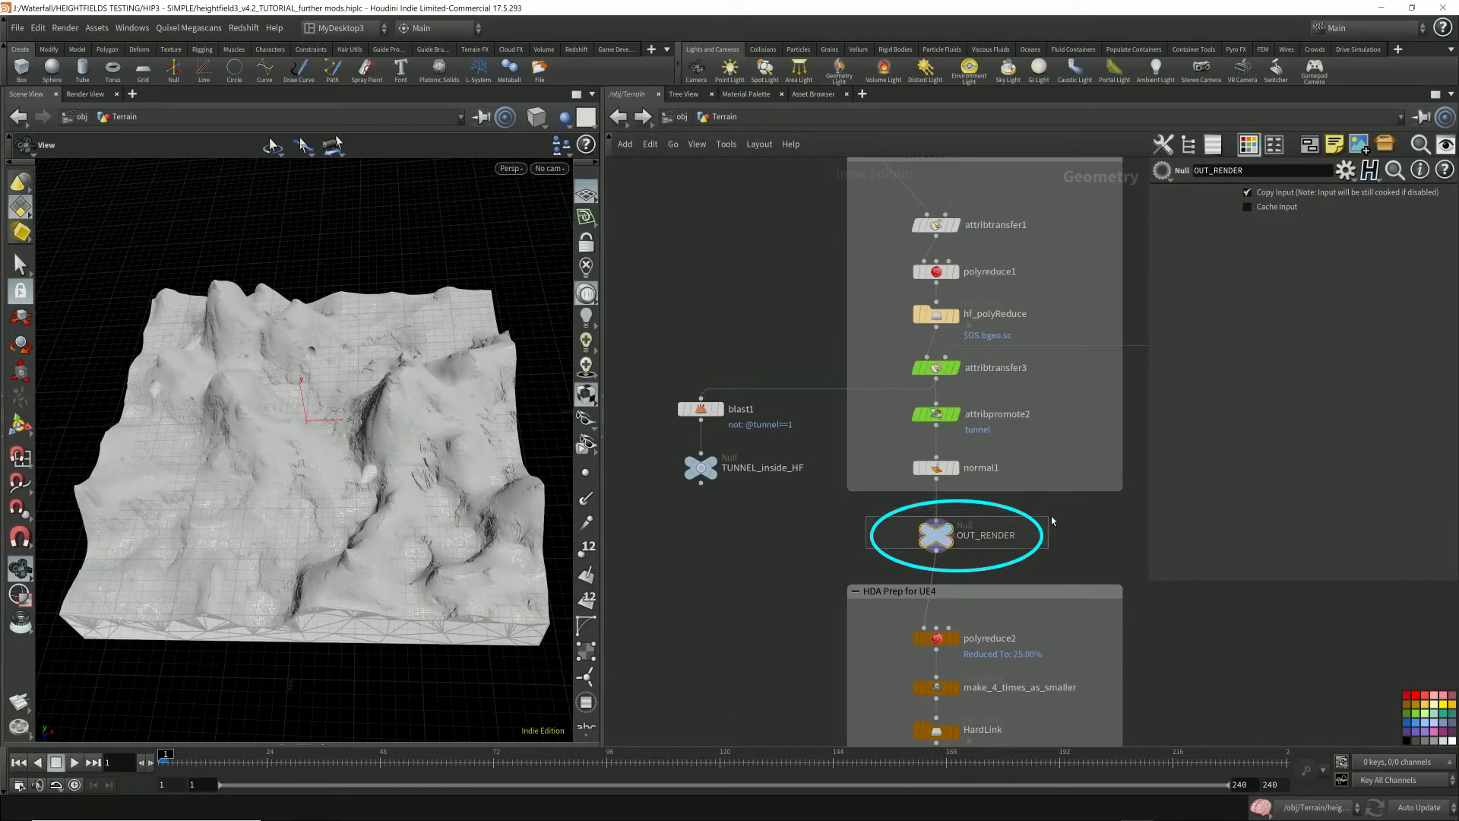
- Examine the polyreduce1 stage feeding OUT_RENDER and check the point count in OUT_RENDER's node info
drag(325, 449, 316, 349)
scroll(400, 433, up, 3)
middle_drag(876, 530, 762, 293)
scroll(762, 293, up, 2)
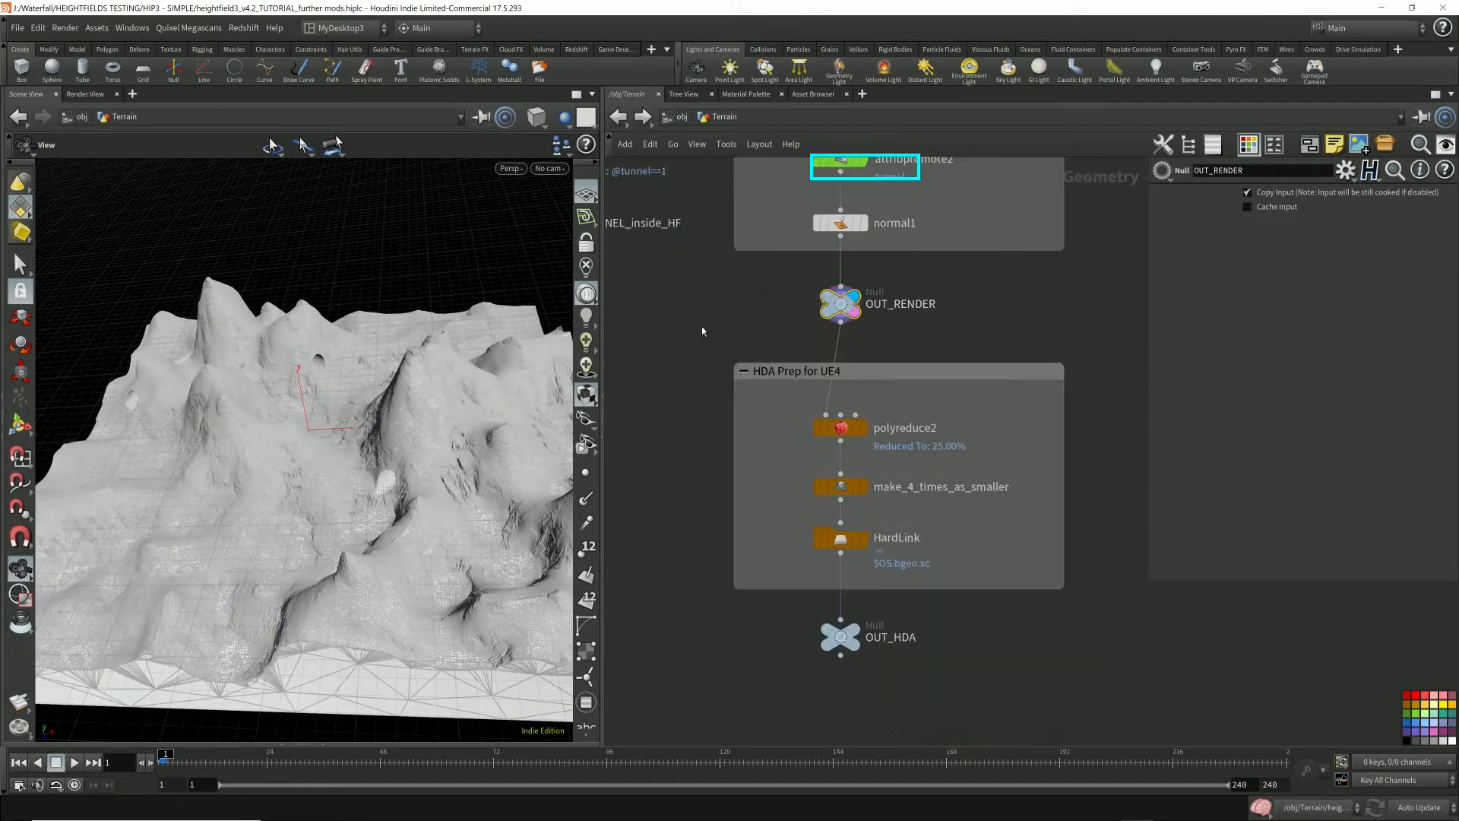
middle_click(840, 303)
click(1146, 82)
middle_drag(935, 342, 941, 687)
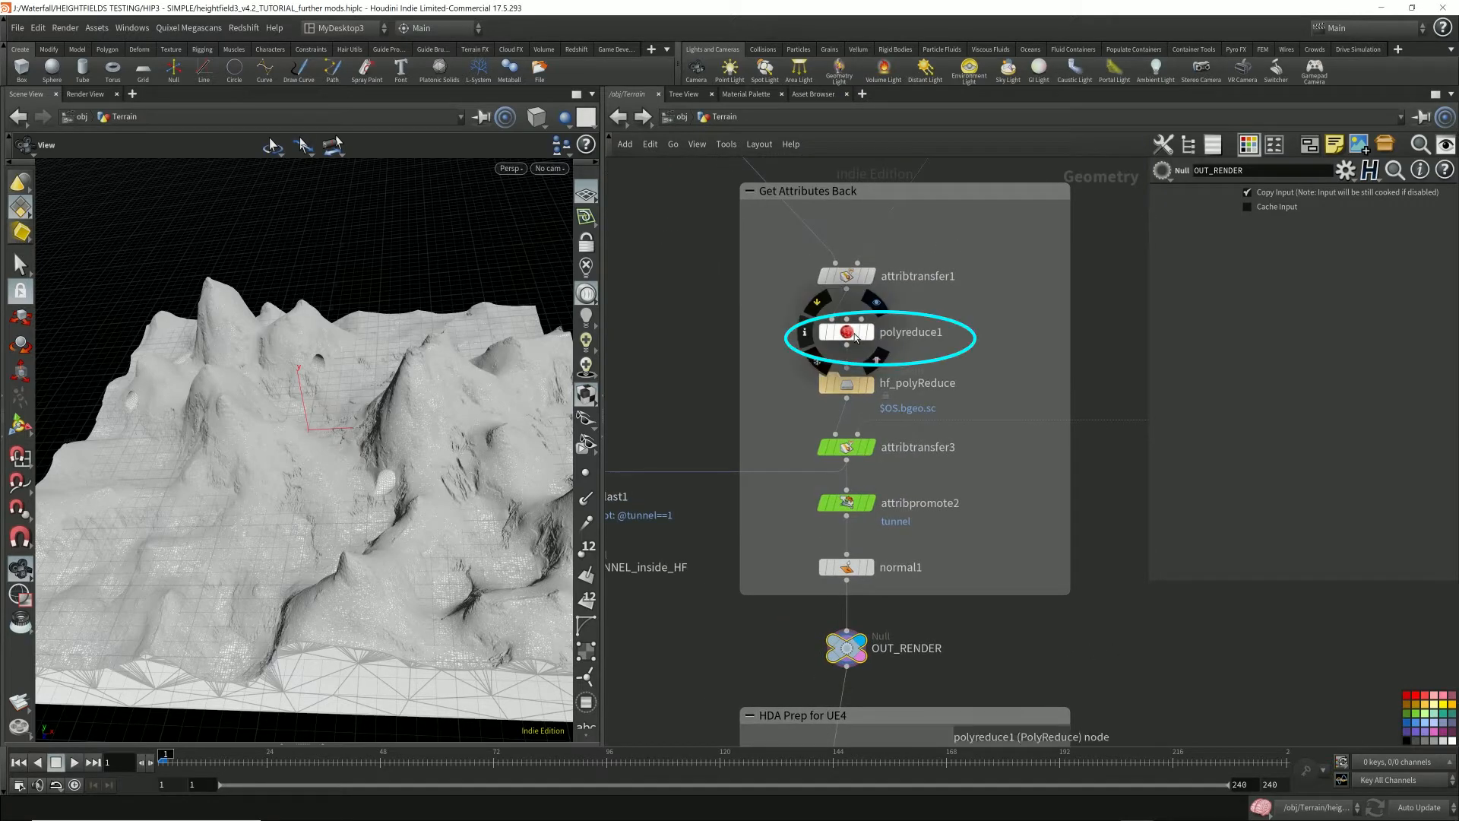
middle_drag(829, 647, 844, 348)
click(820, 351)
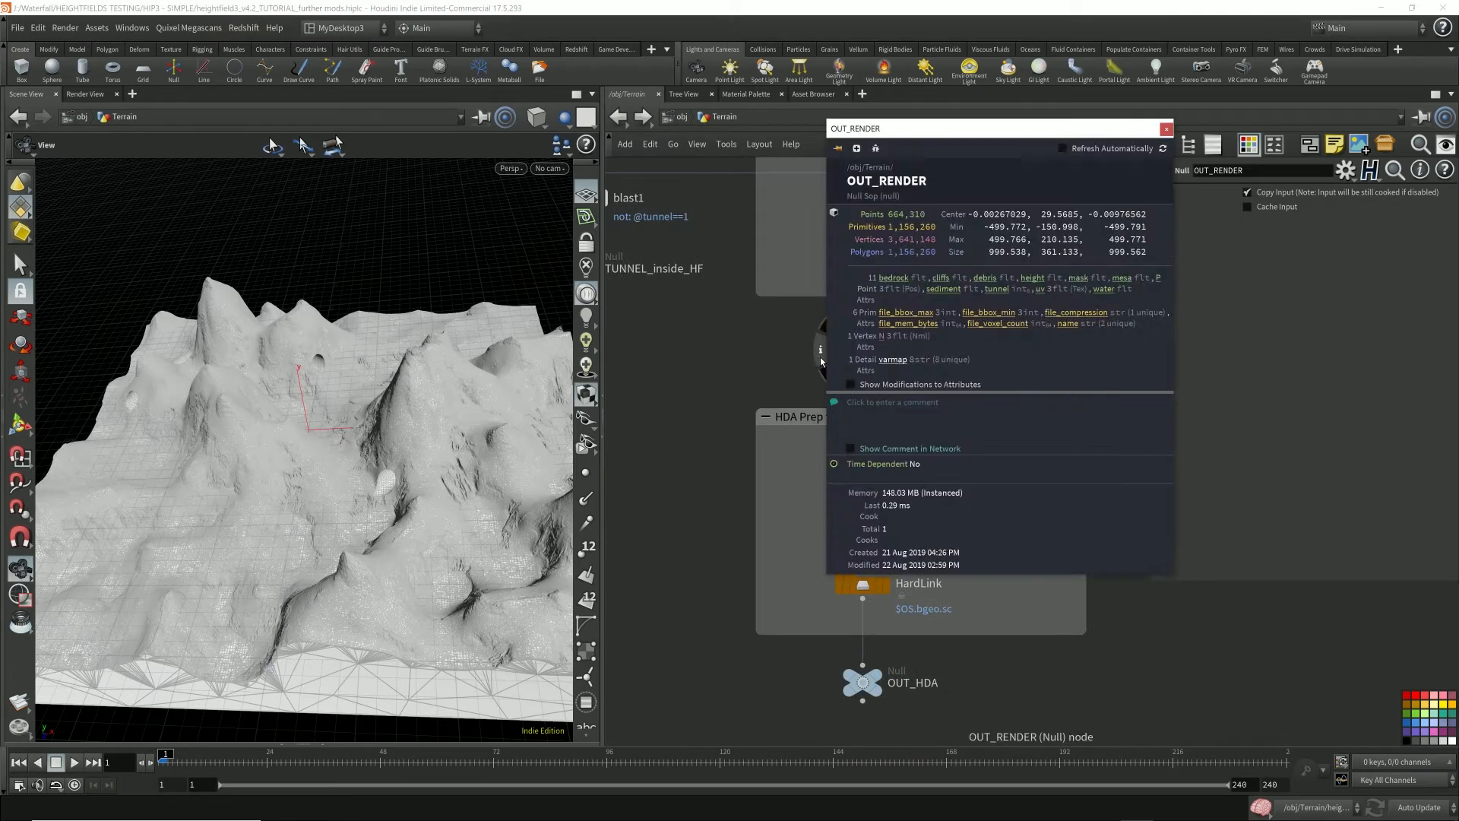
click(1168, 128)
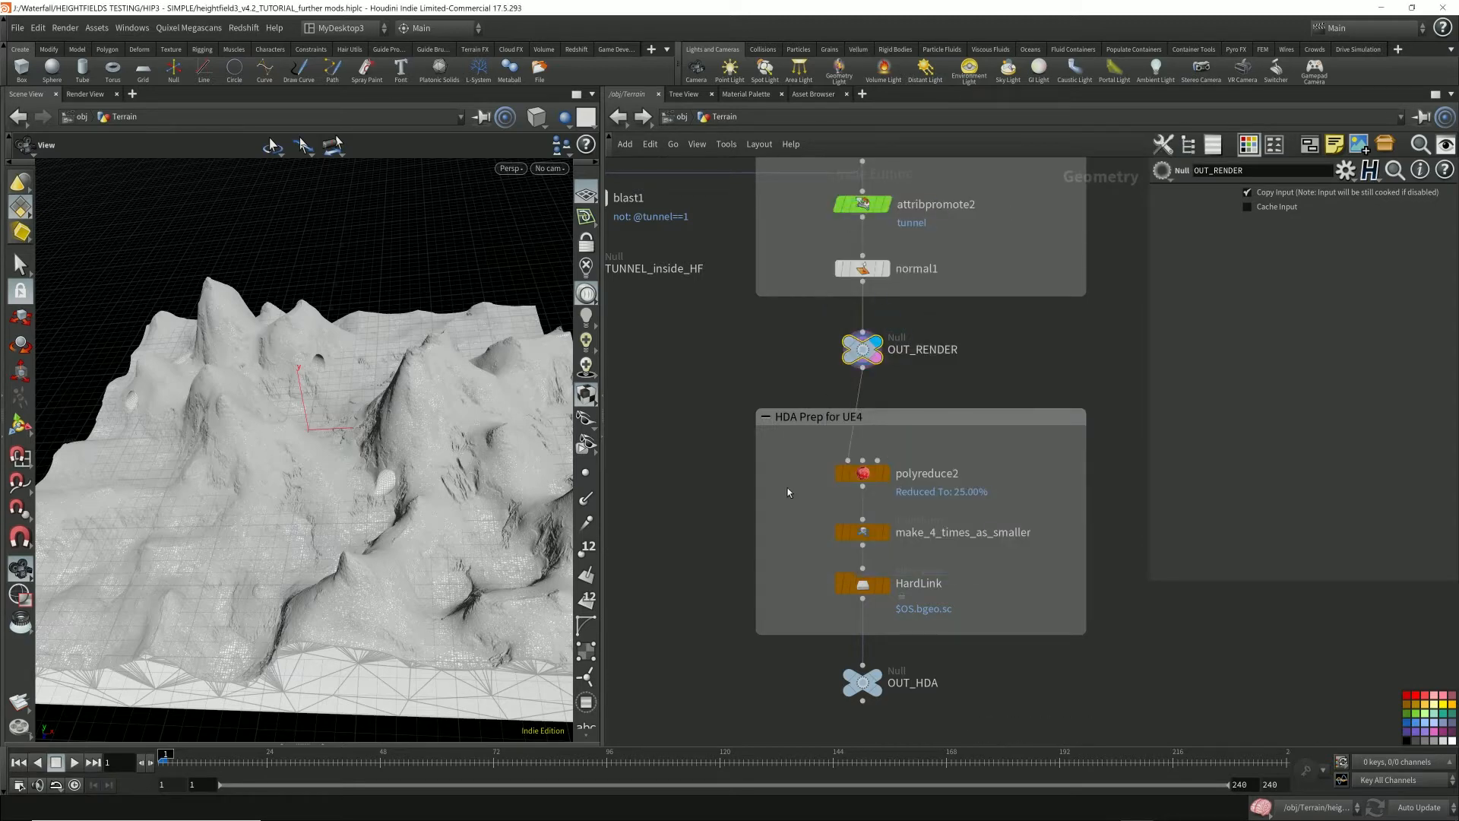
- Show polyreduce2's reduction settings, display the HardLink cache, and pin HardLink's node info beside the network
click(862, 473)
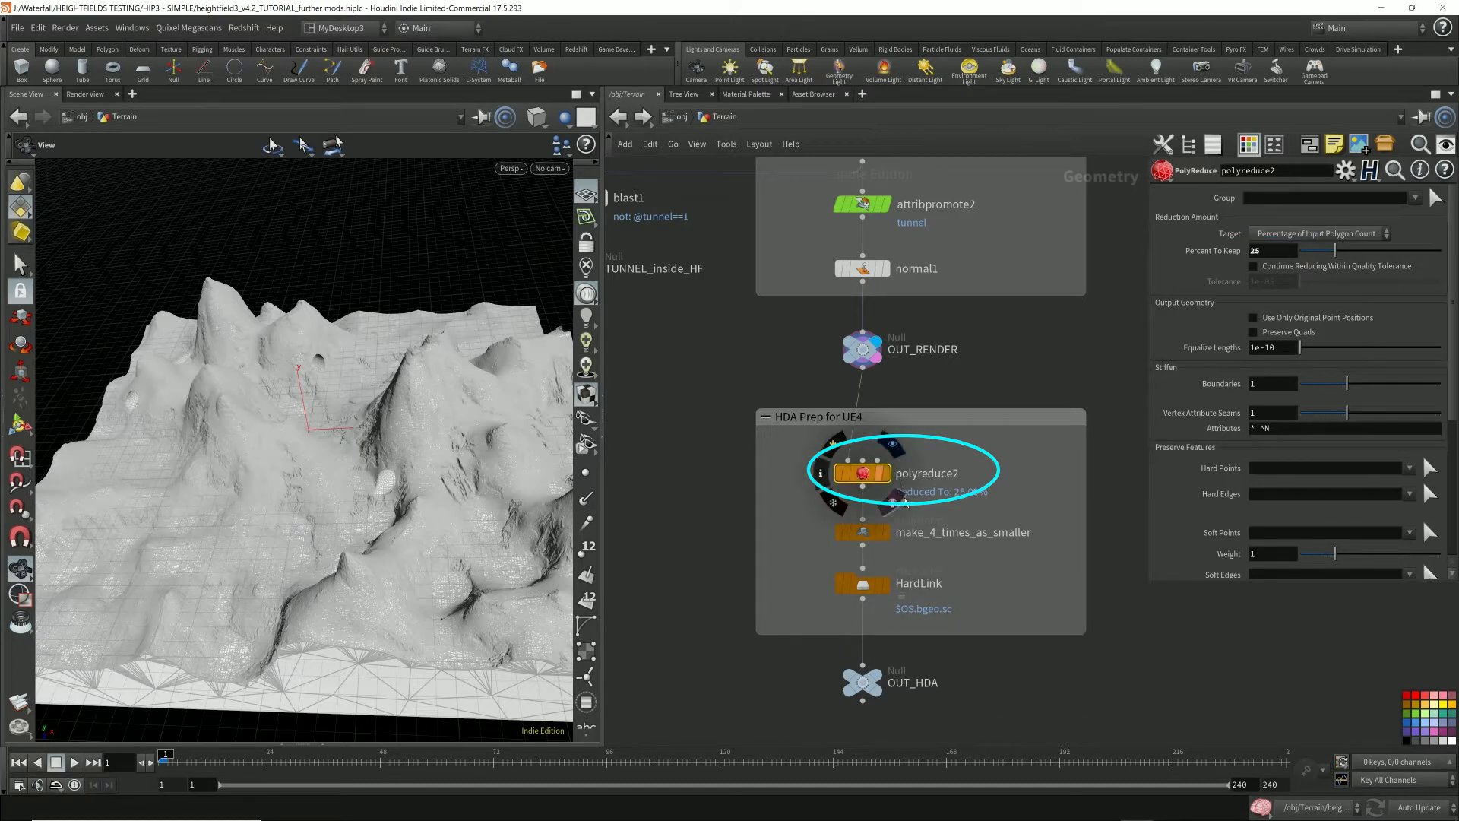
click(886, 585)
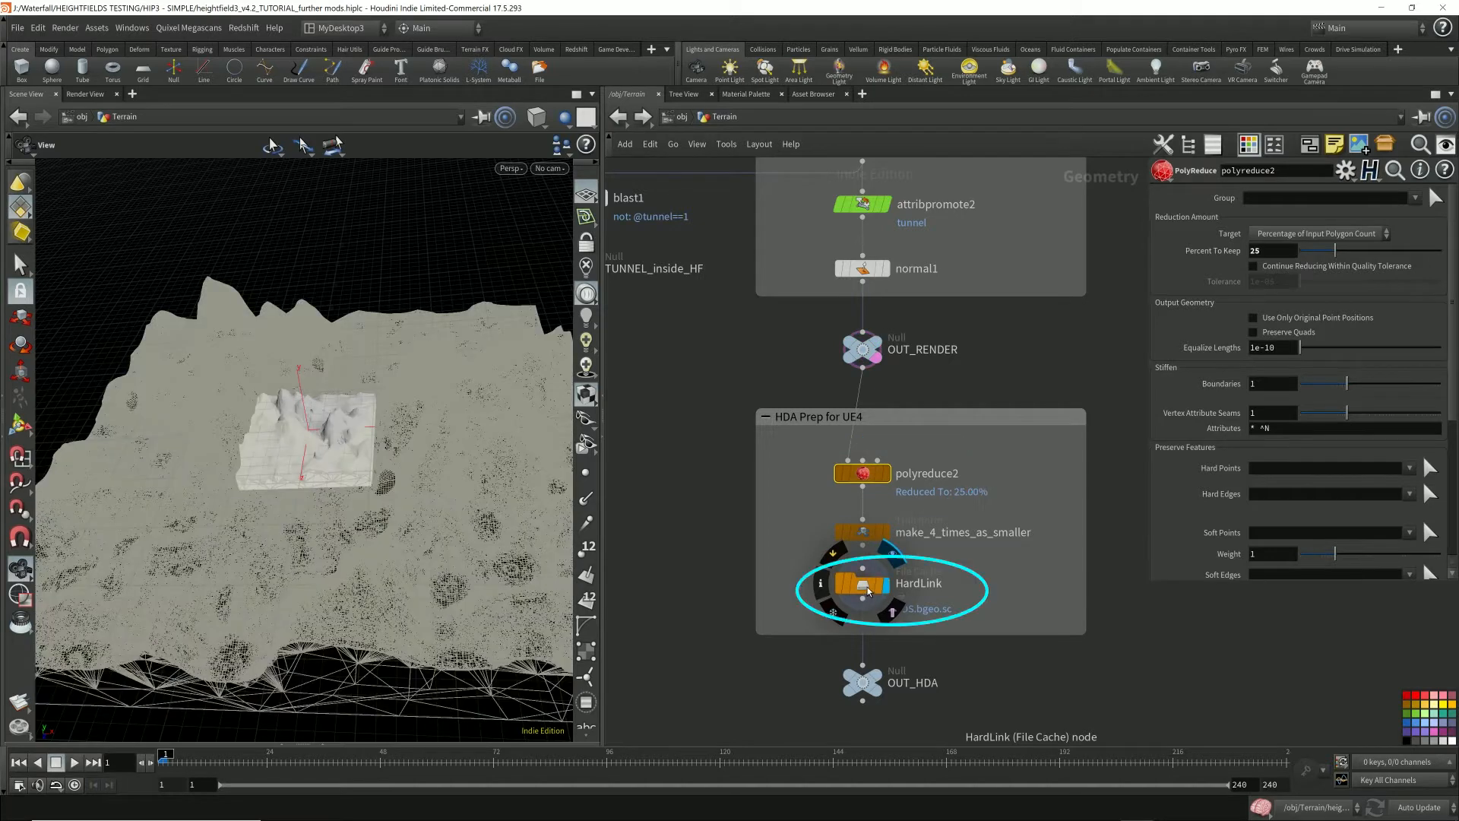
click(867, 585)
middle_click(872, 579)
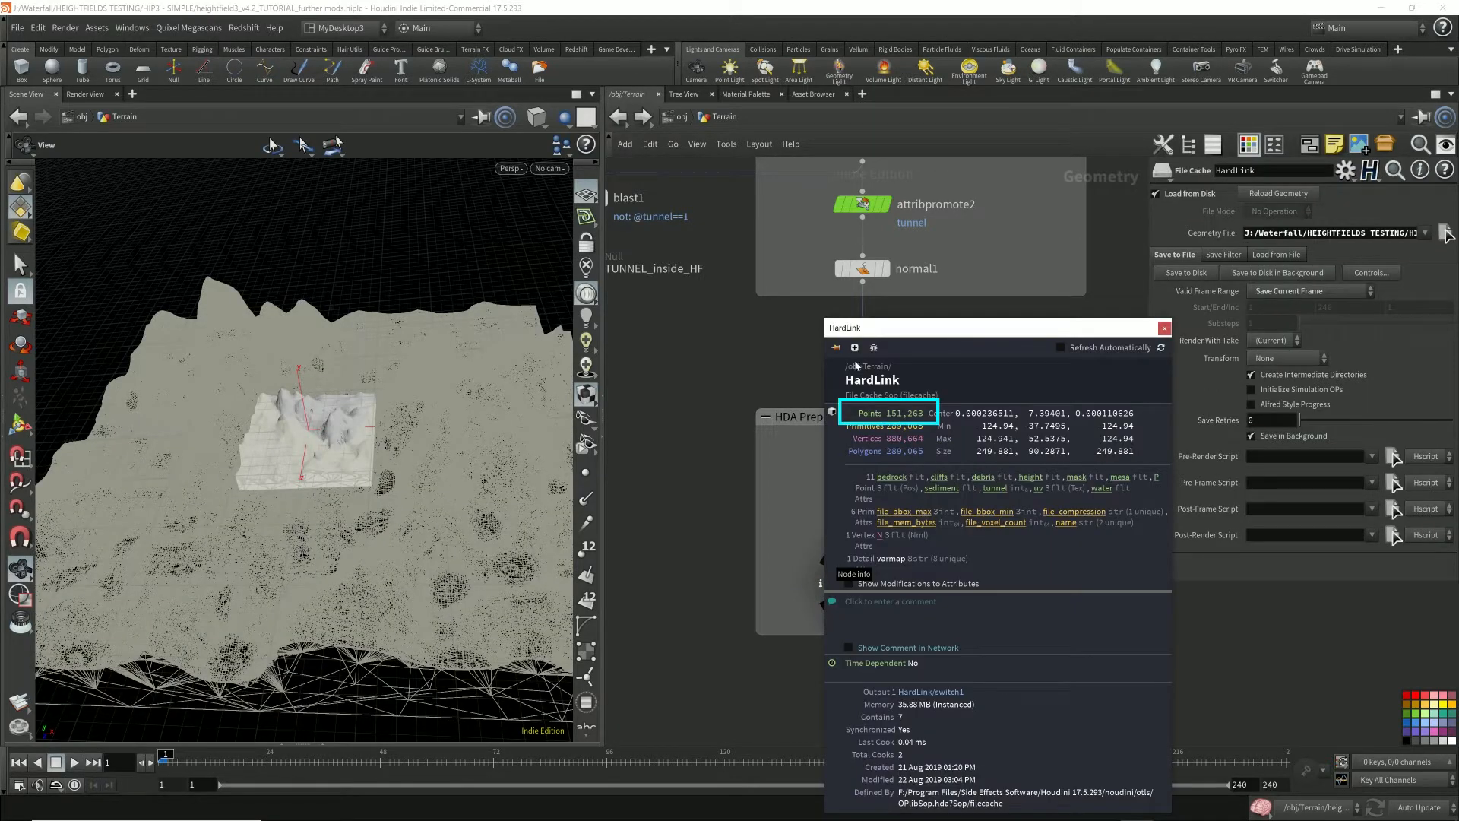
click(835, 347)
drag(999, 350, 517, 564)
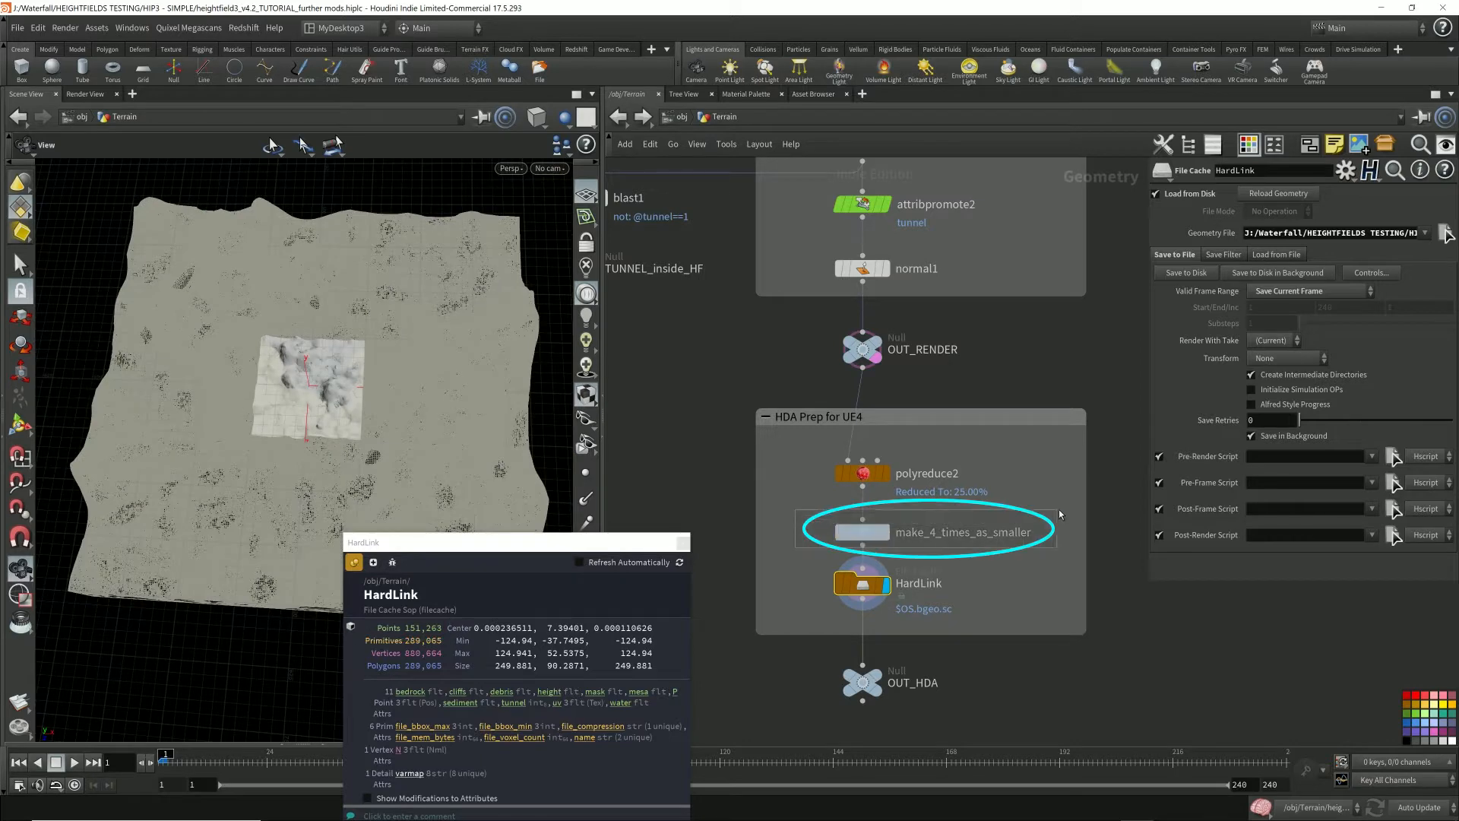
- Check the Uniform Scale of the make_4_times_as_smaller transform and inspect the scaled-down terrain up close
click(1039, 532)
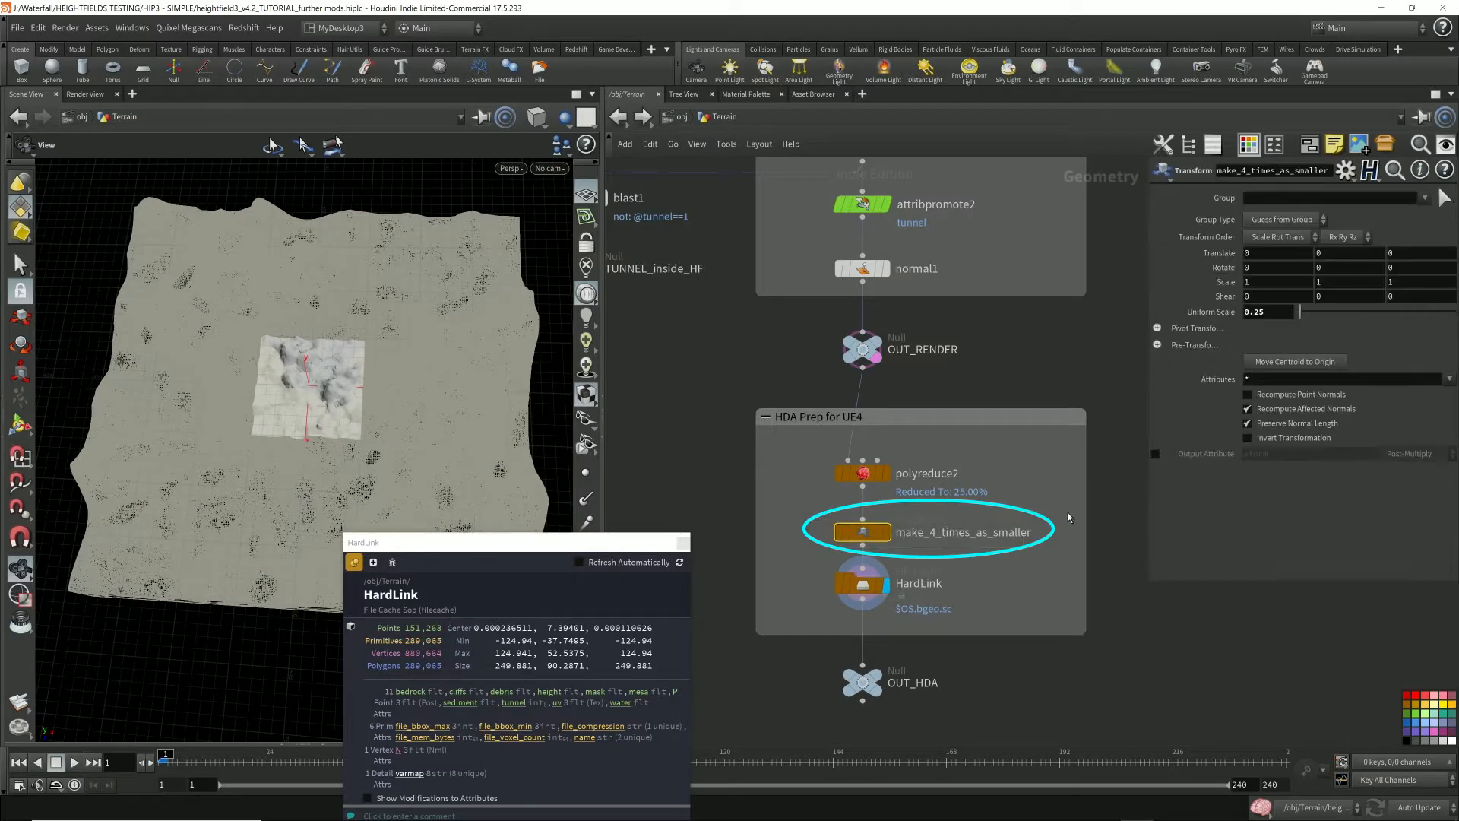
double_click(1280, 316)
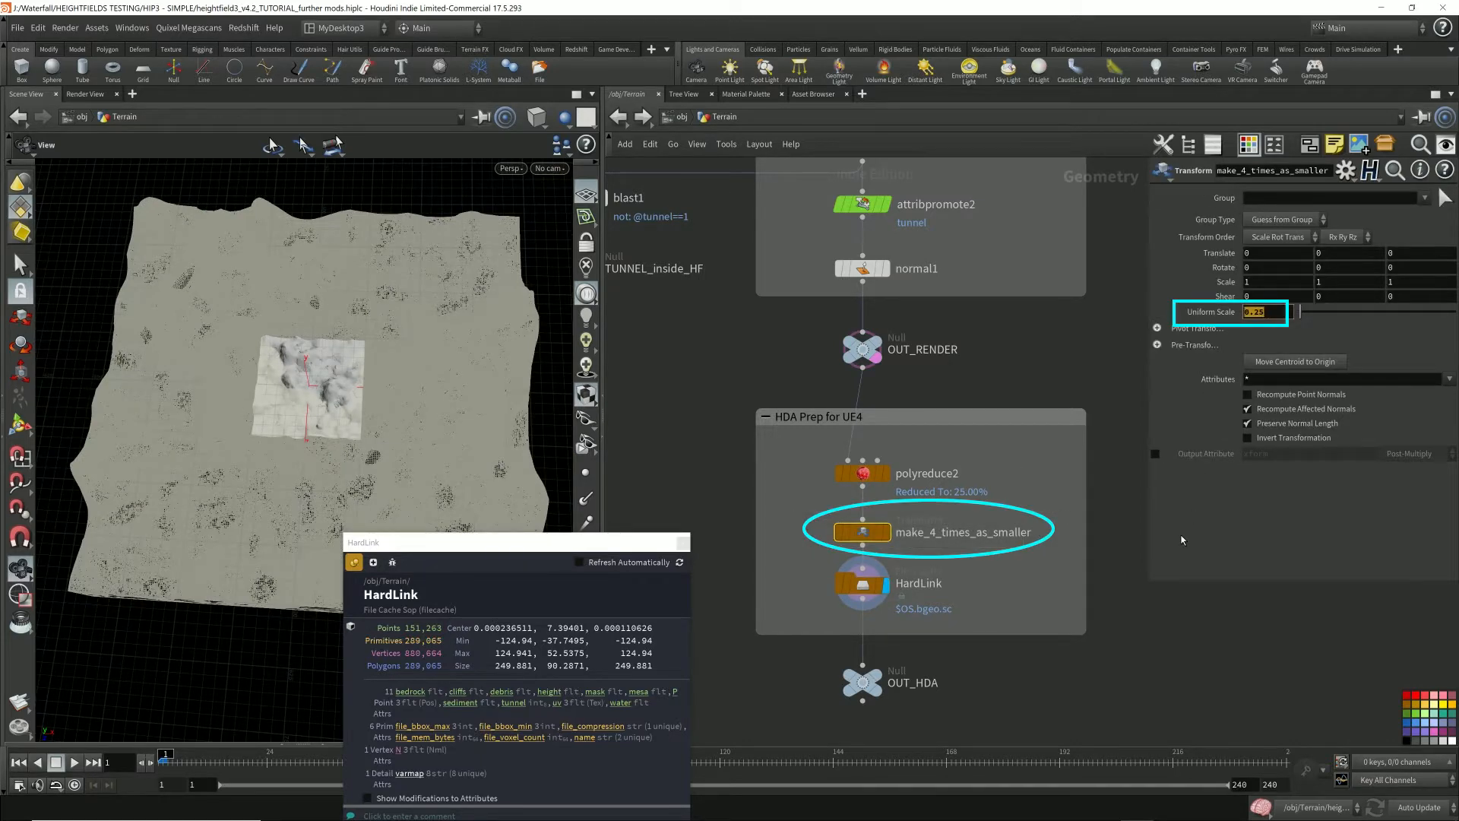
drag(376, 285, 365, 332)
right_drag(366, 332, 362, 371)
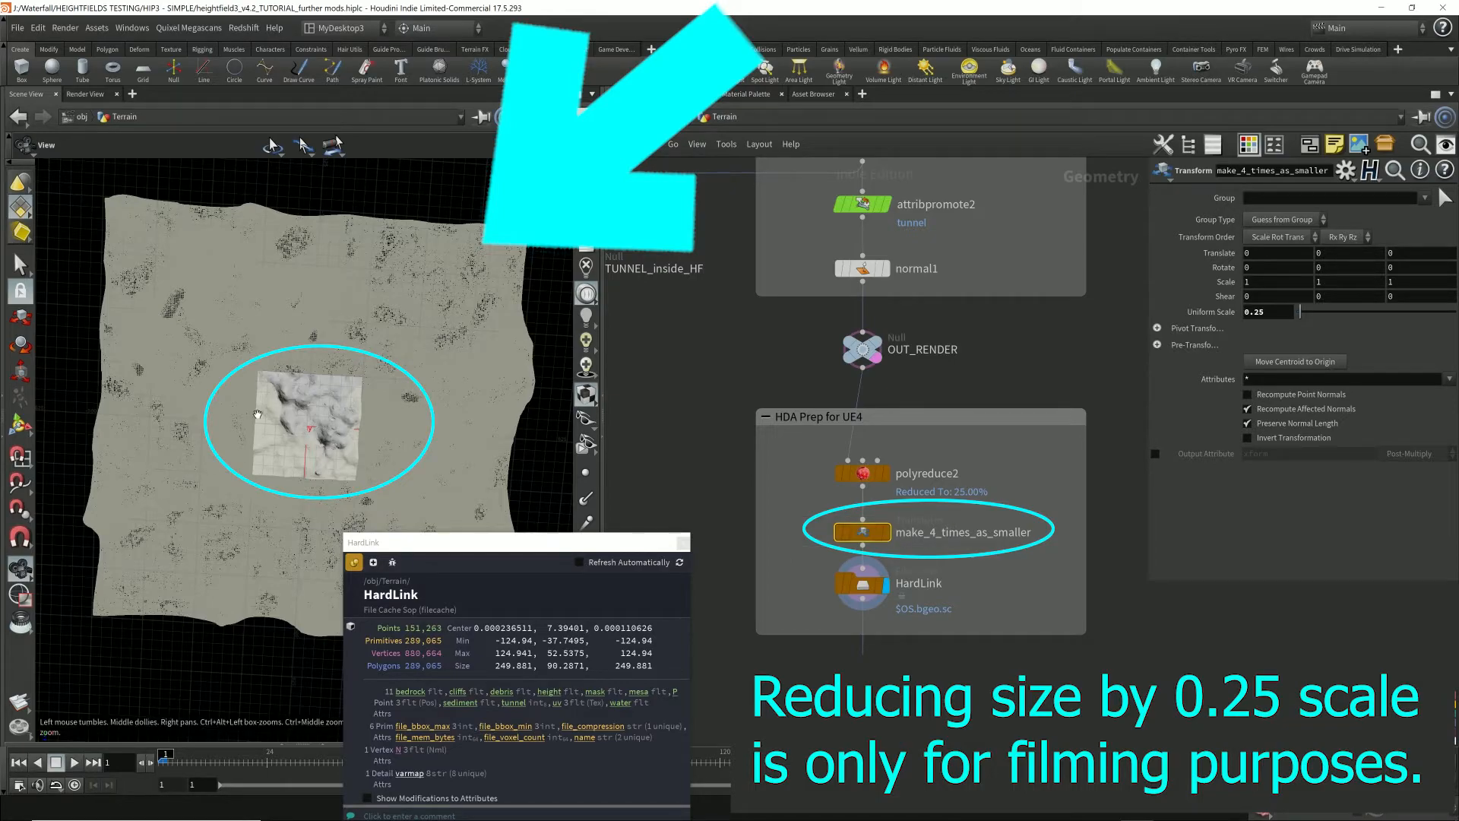
middle_drag(346, 388, 426, 437)
mouse_move(429, 441)
mouse_down()
mouse_move(442, 344)
mouse_move(448, 440)
mouse_up()
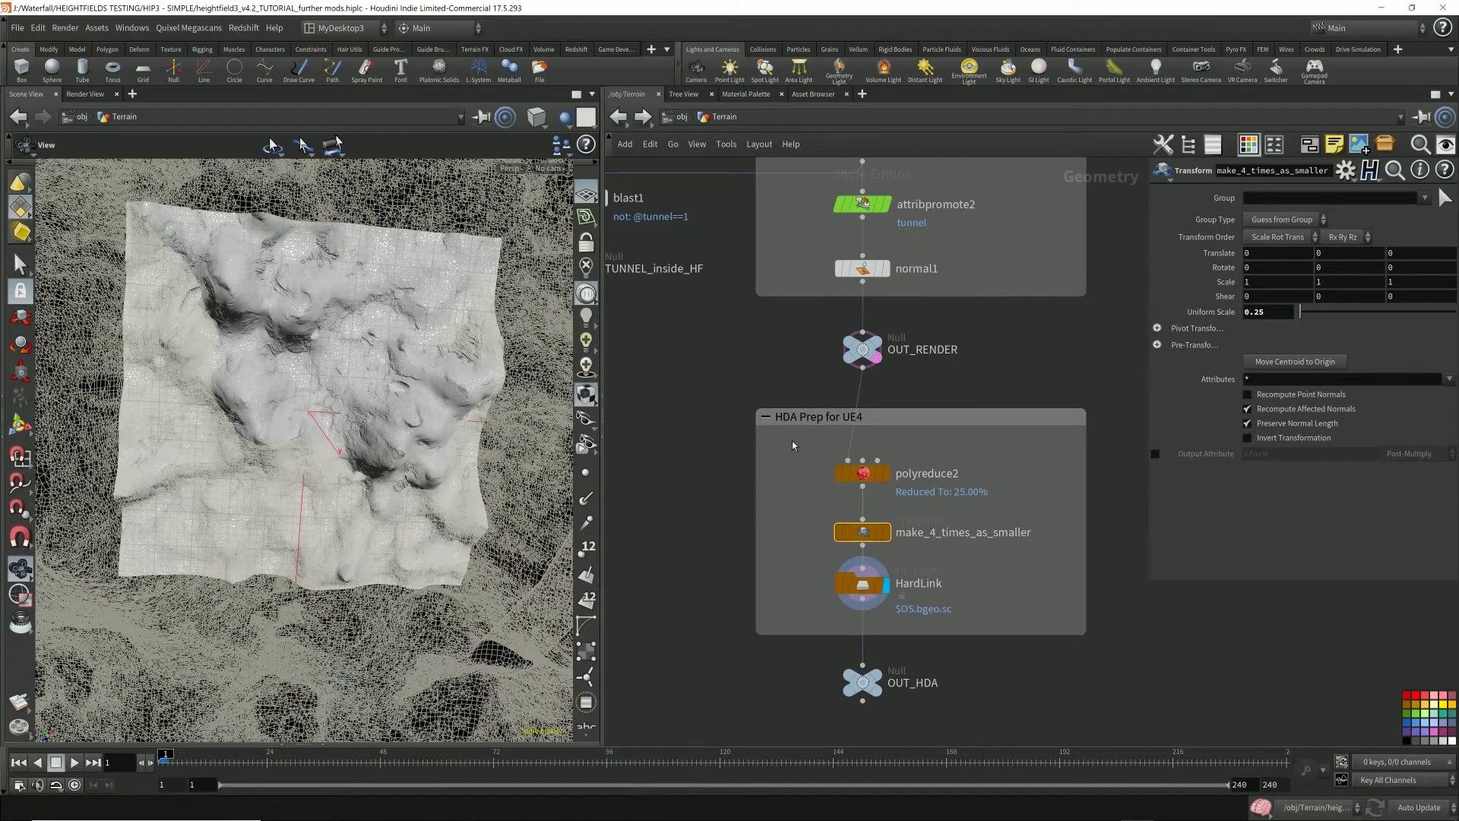
- Select the OUT_RENDER null and display its full-size terrain in place of the HardLink result
click(879, 342)
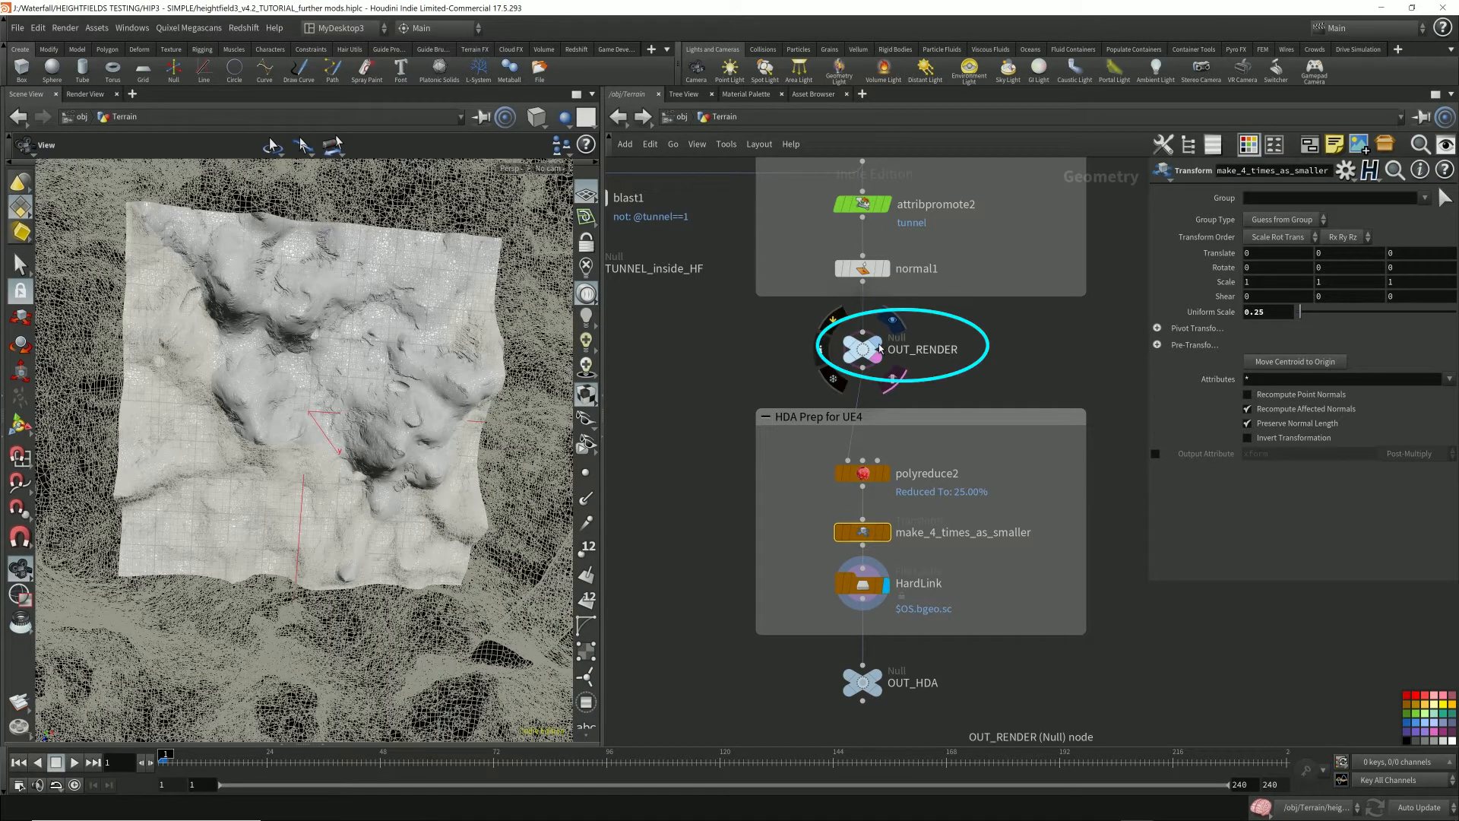
click(856, 357)
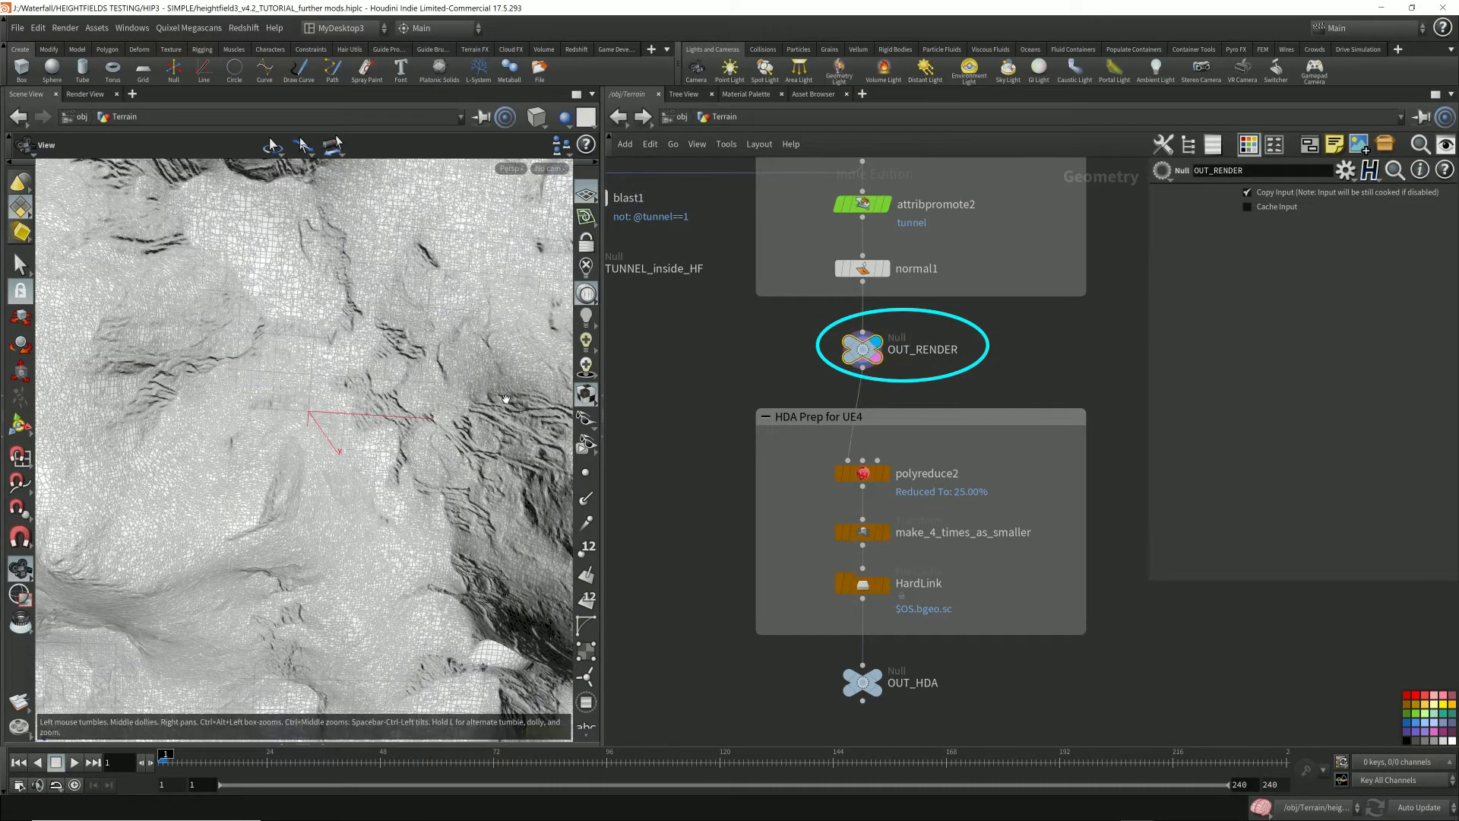
- Frame the whole terrain, find the command for making the Terrain object a new digital asset, and return inside the Terrain network
key(h)
key(u)
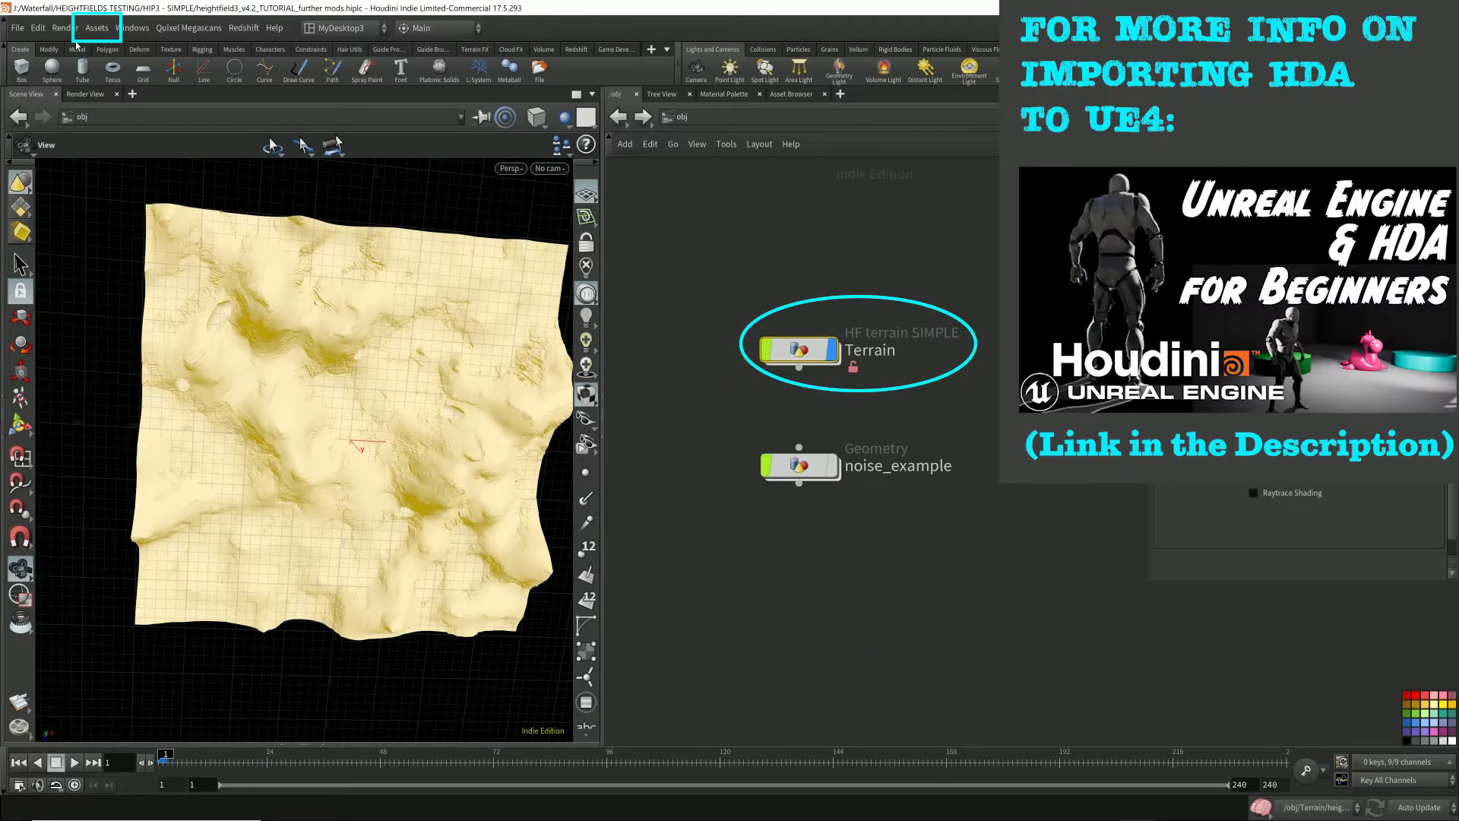
click(97, 28)
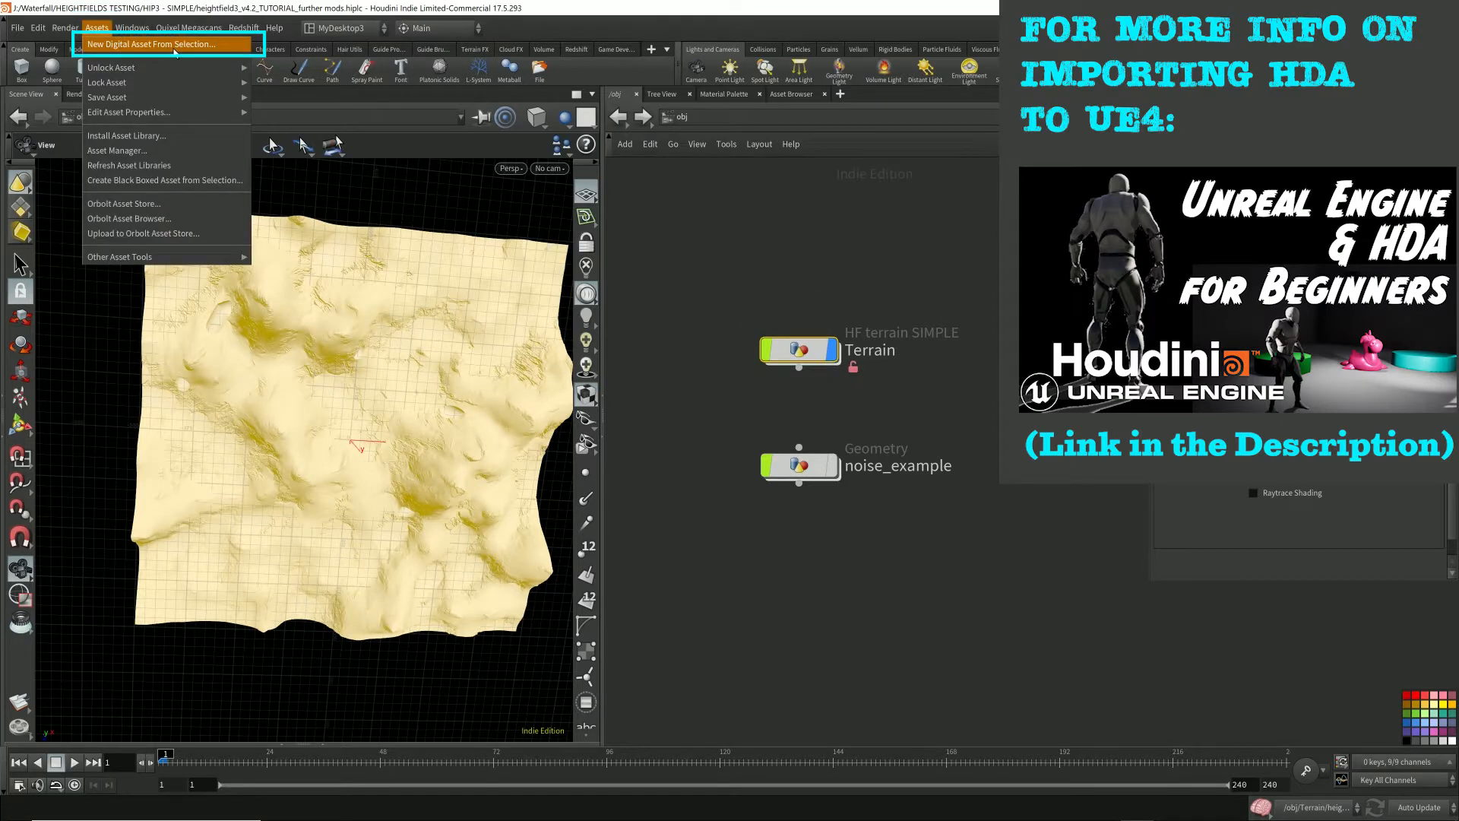
click(715, 290)
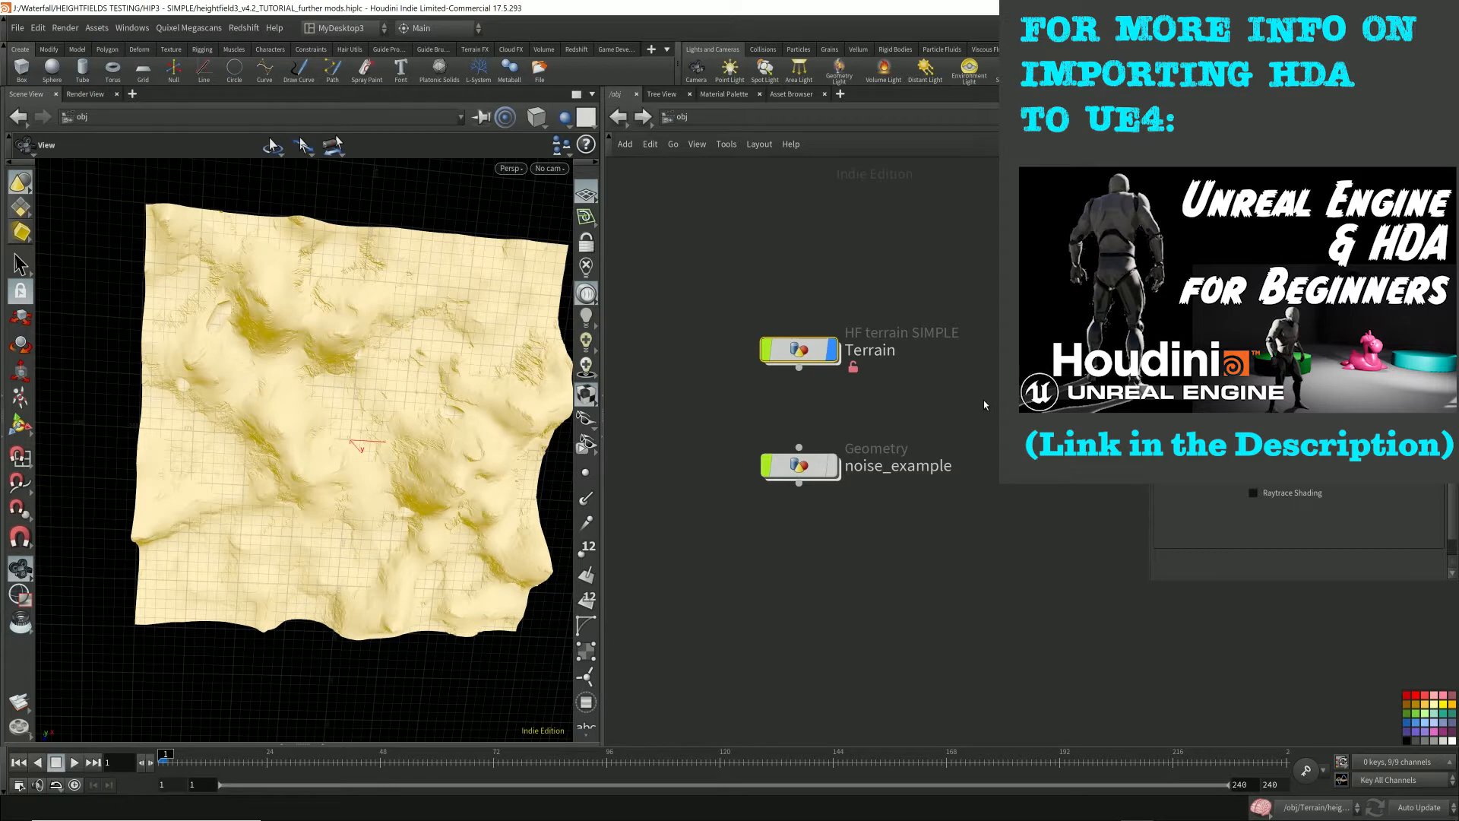
double_click(798, 350)
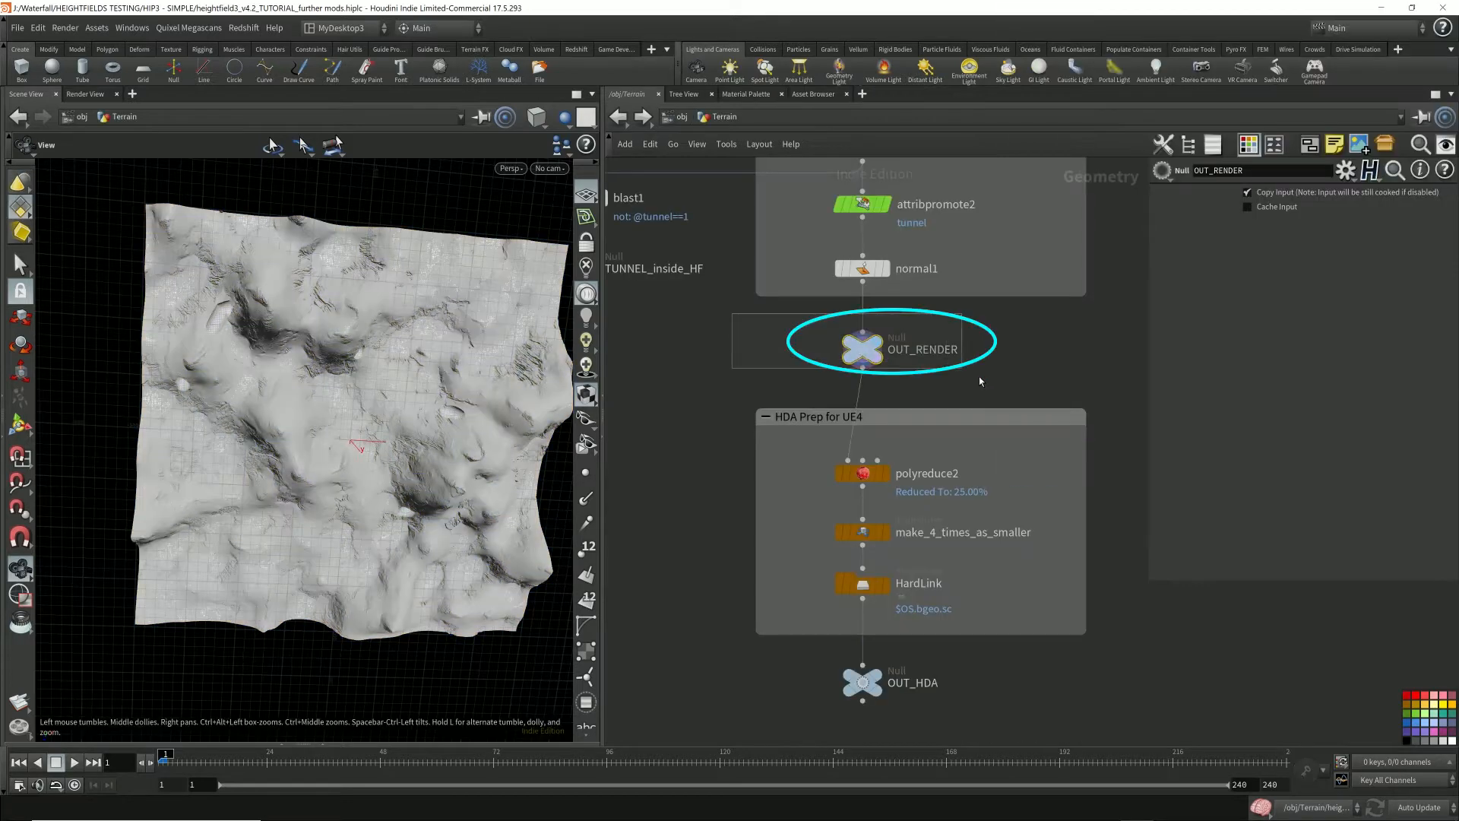
- Survey the complete Terrain node network by marking out all nodes from the height-field setup down to OUT_RENDER
scroll(1011, 389, down, 8)
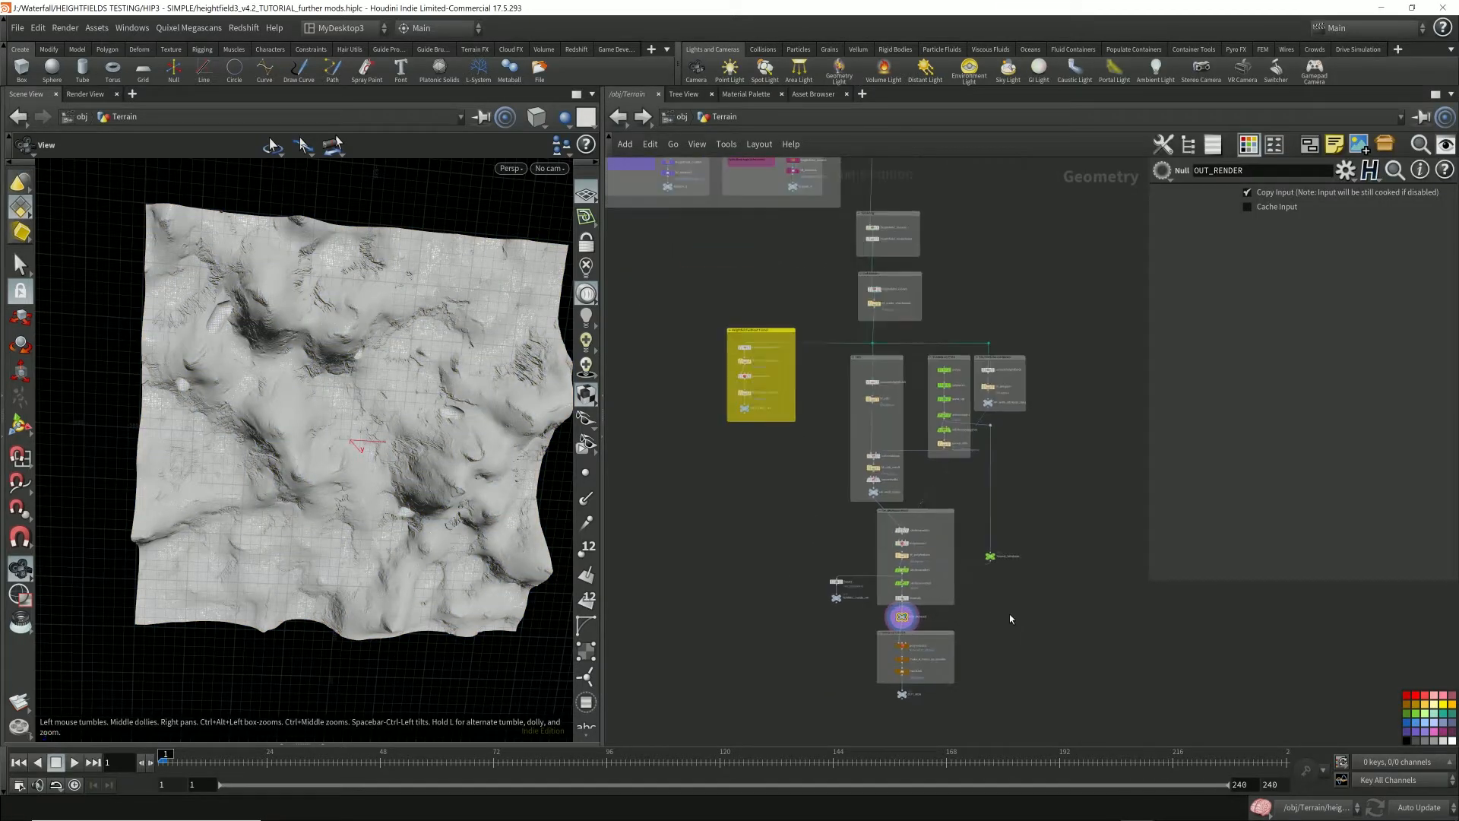
scroll(1011, 614, down, 3)
middle_drag(1013, 613, 1008, 665)
drag(644, 183, 1065, 679)
click(961, 440)
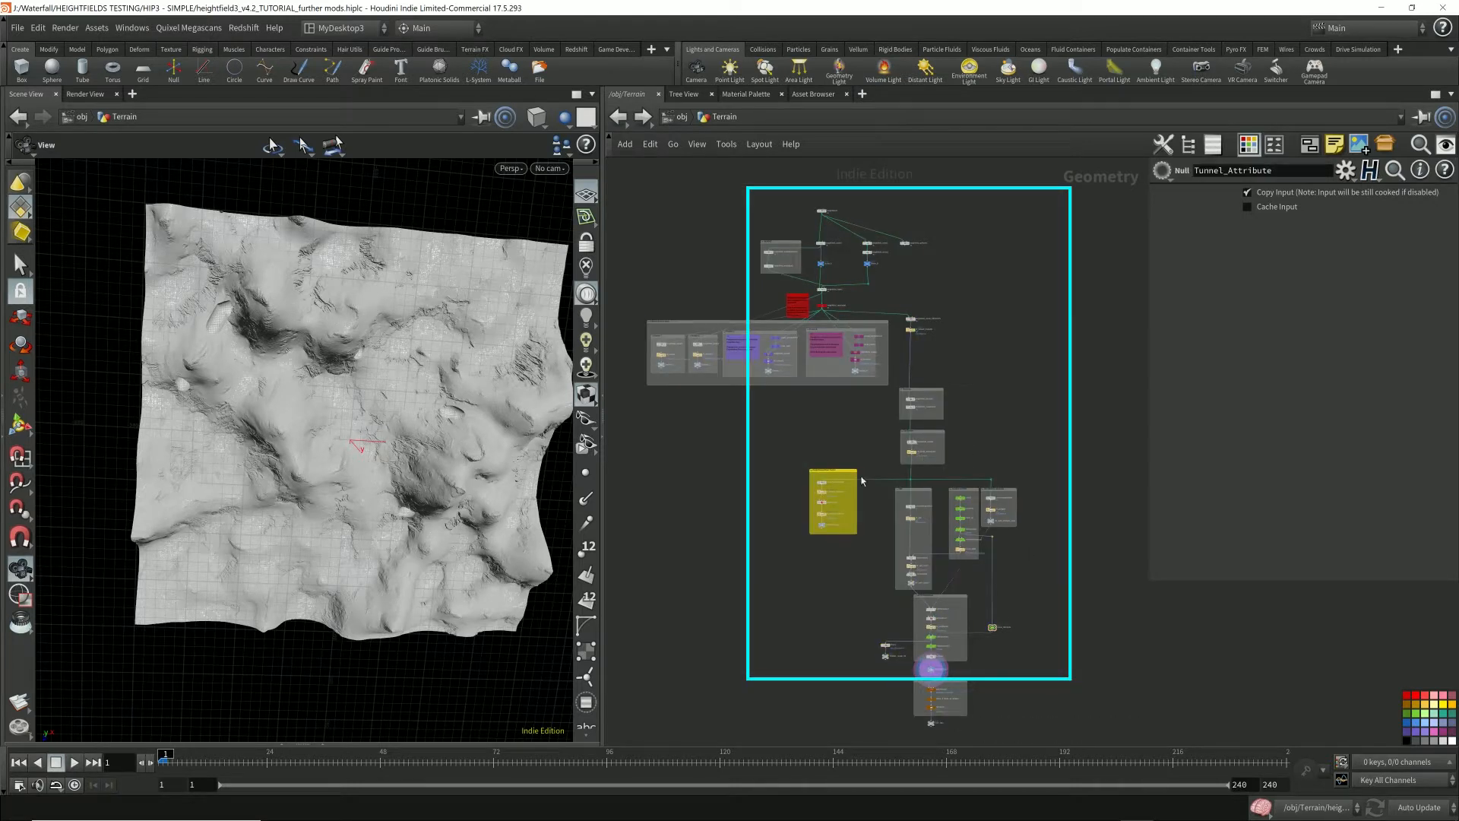
- Select the hf_erode_checkpoint cache under 2nd Erosion and examine the $HIP variable in its Geometry File path
scroll(976, 469, up, 5)
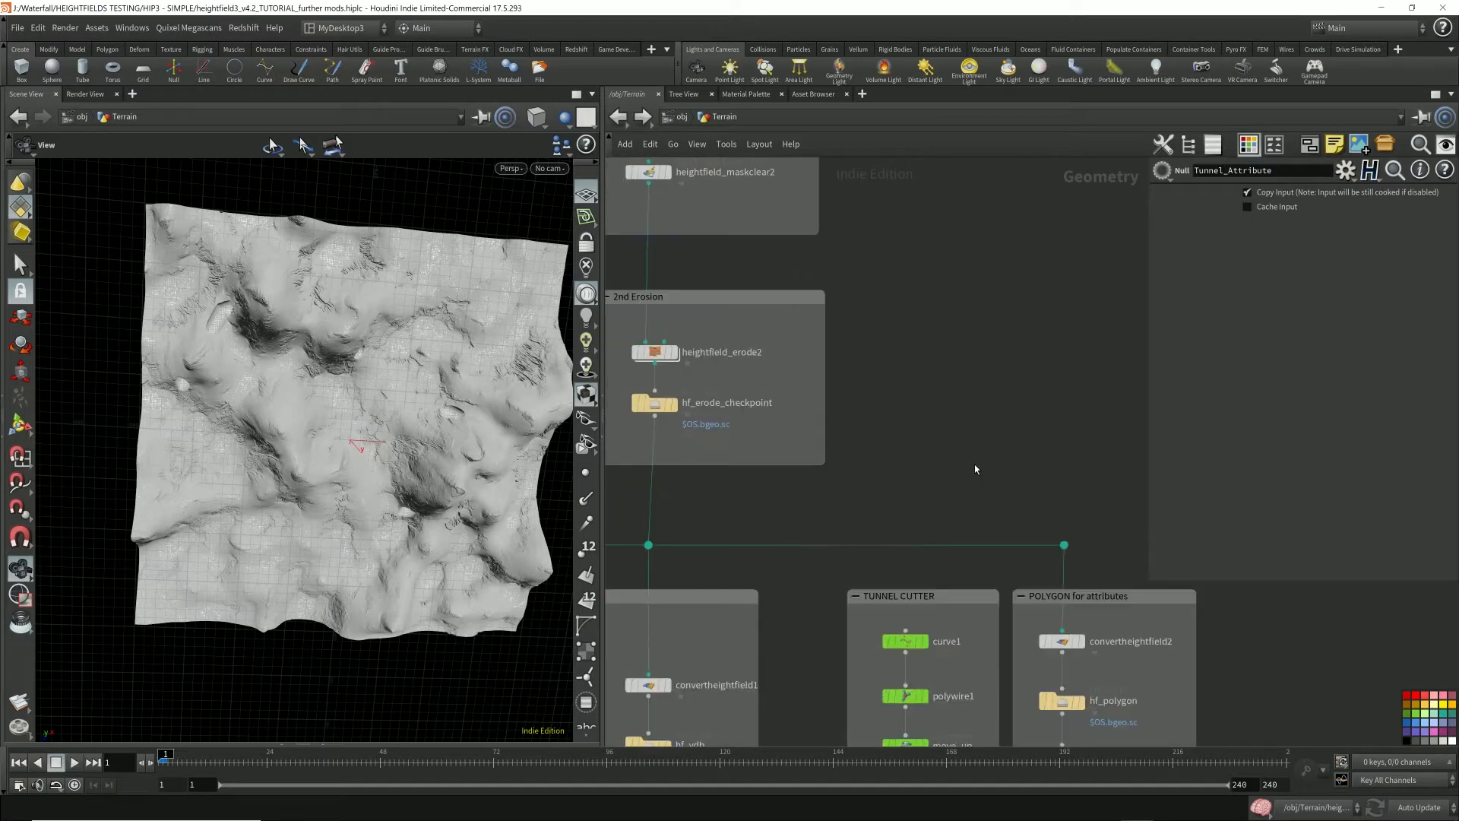
middle_drag(901, 432, 1057, 444)
drag(778, 448, 970, 400)
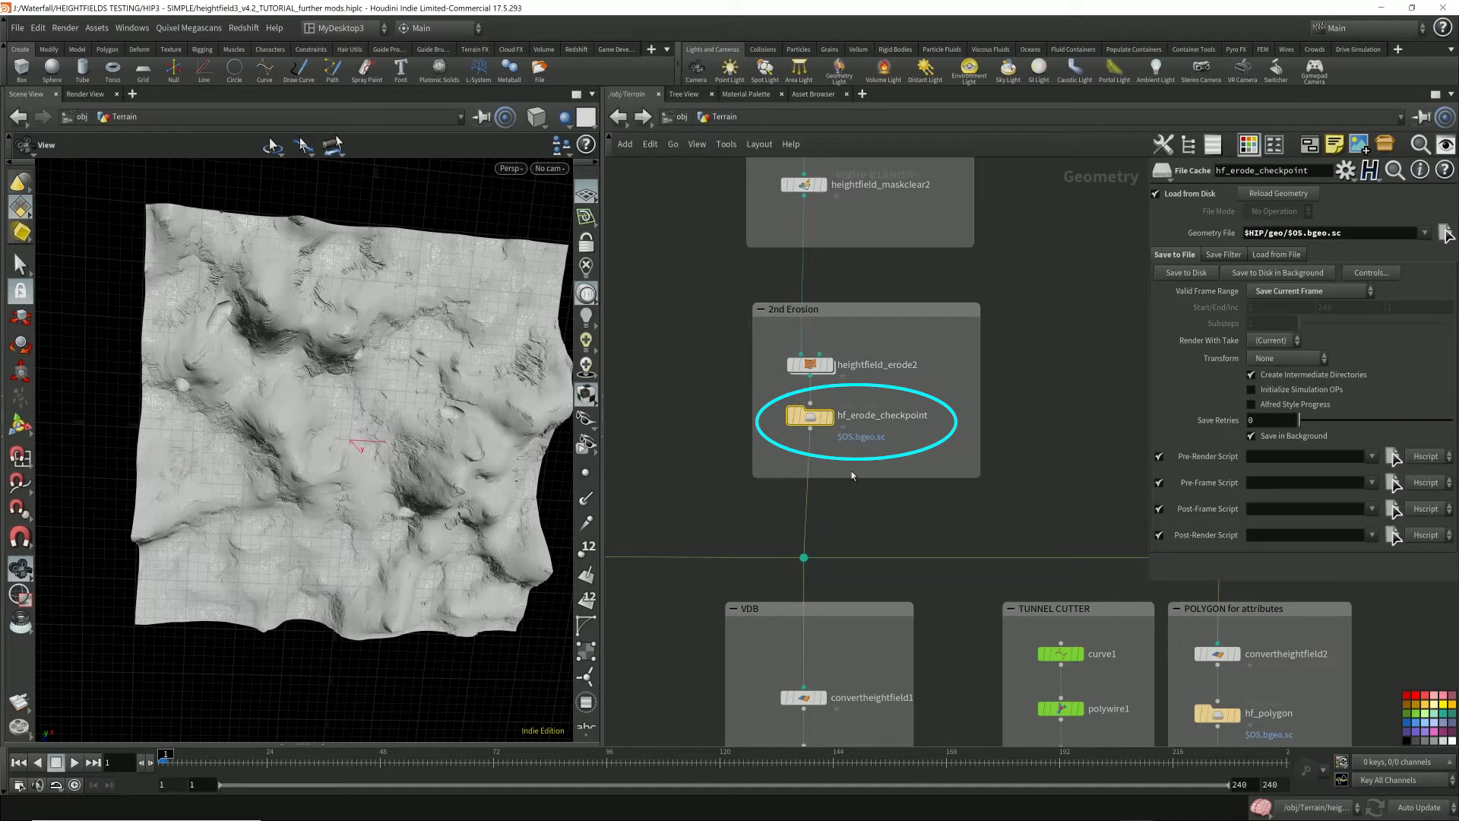
mouse_move(833, 430)
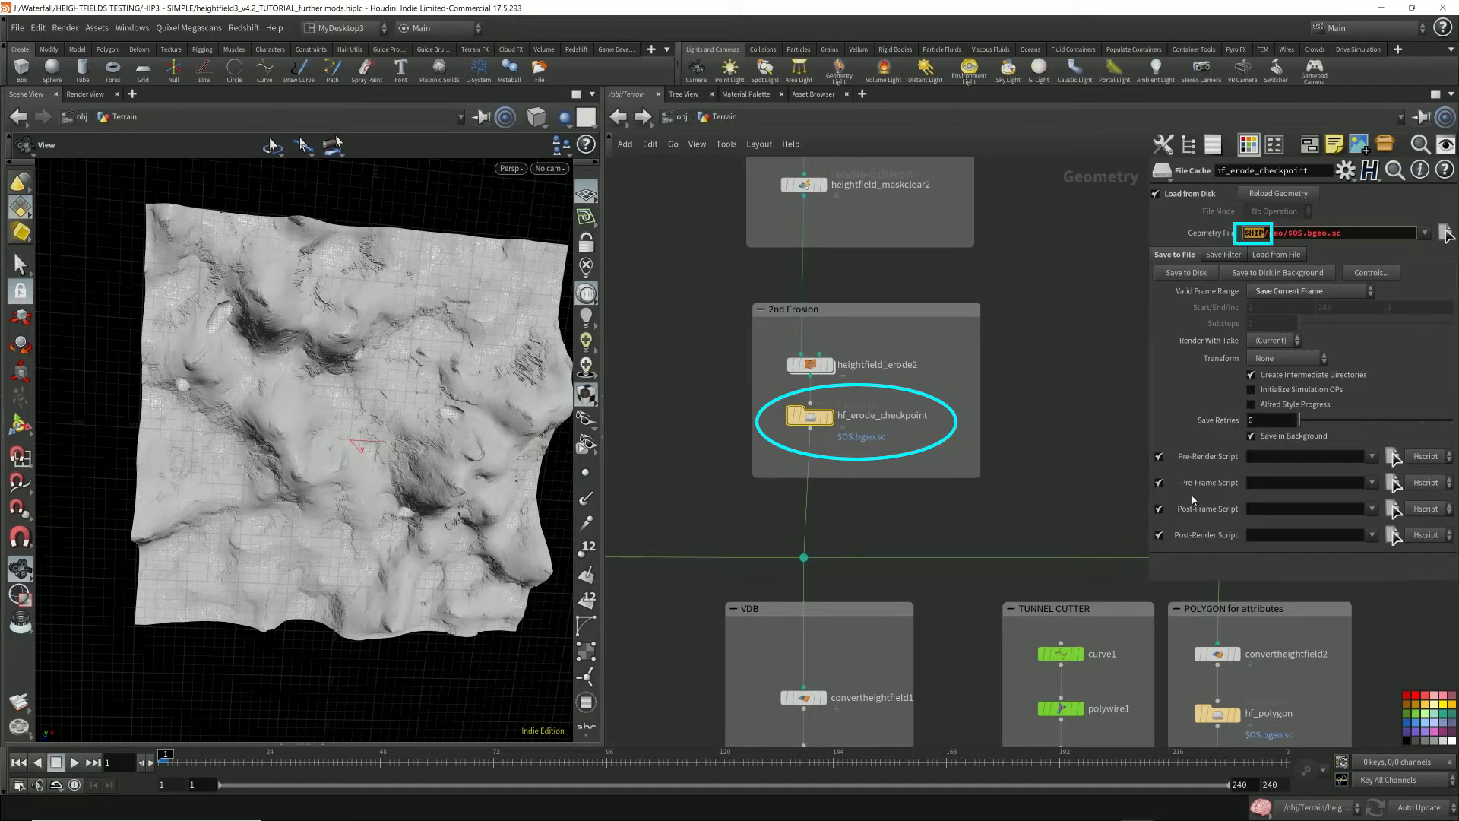
- Compare the Geometry File paths of the hf_vdb cache and the tunnel_VDB cache in the TUNNEL CUTTER group
middle_drag(884, 500, 873, 251)
click(796, 508)
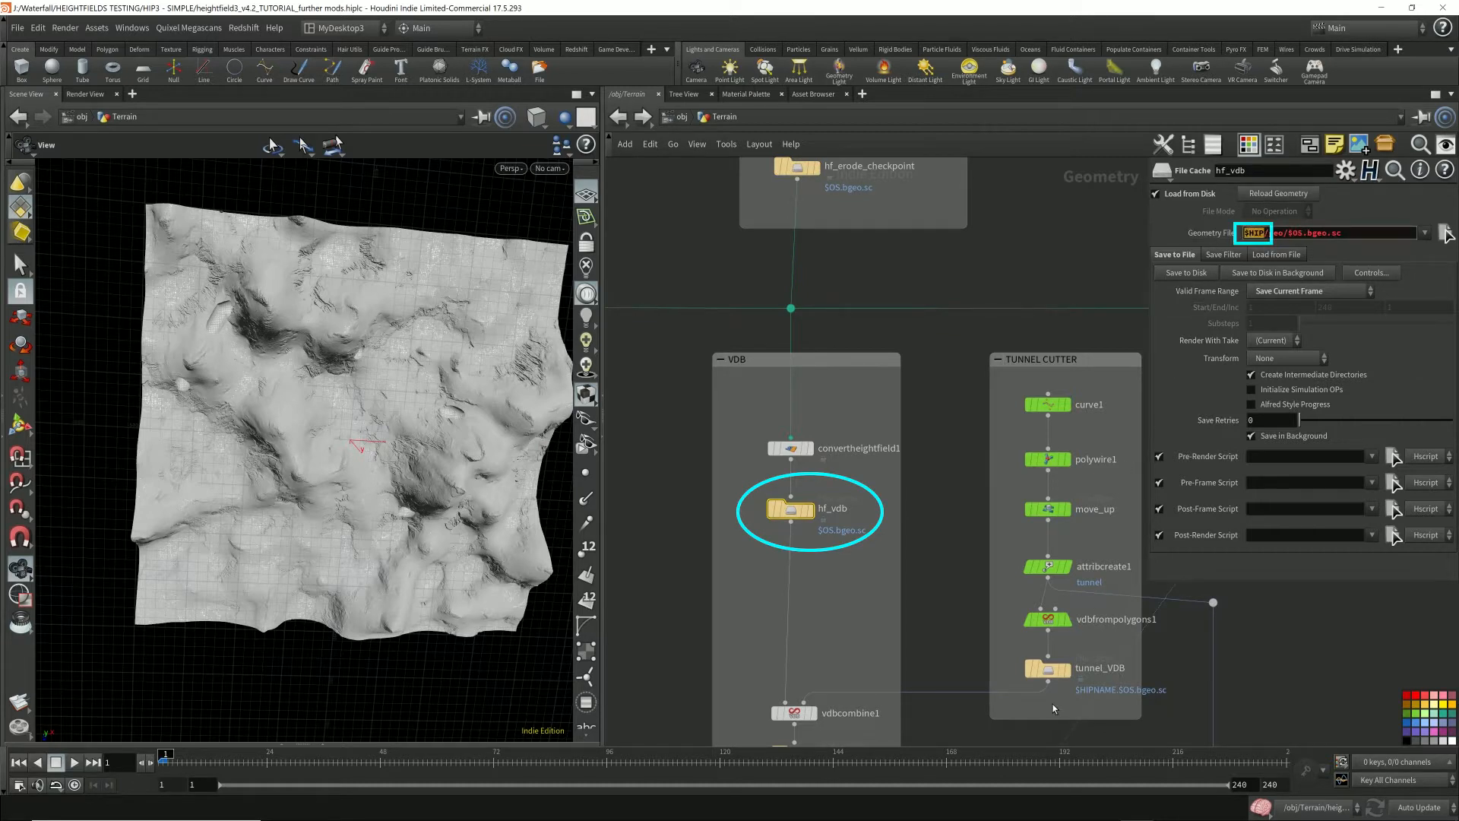
click(1049, 669)
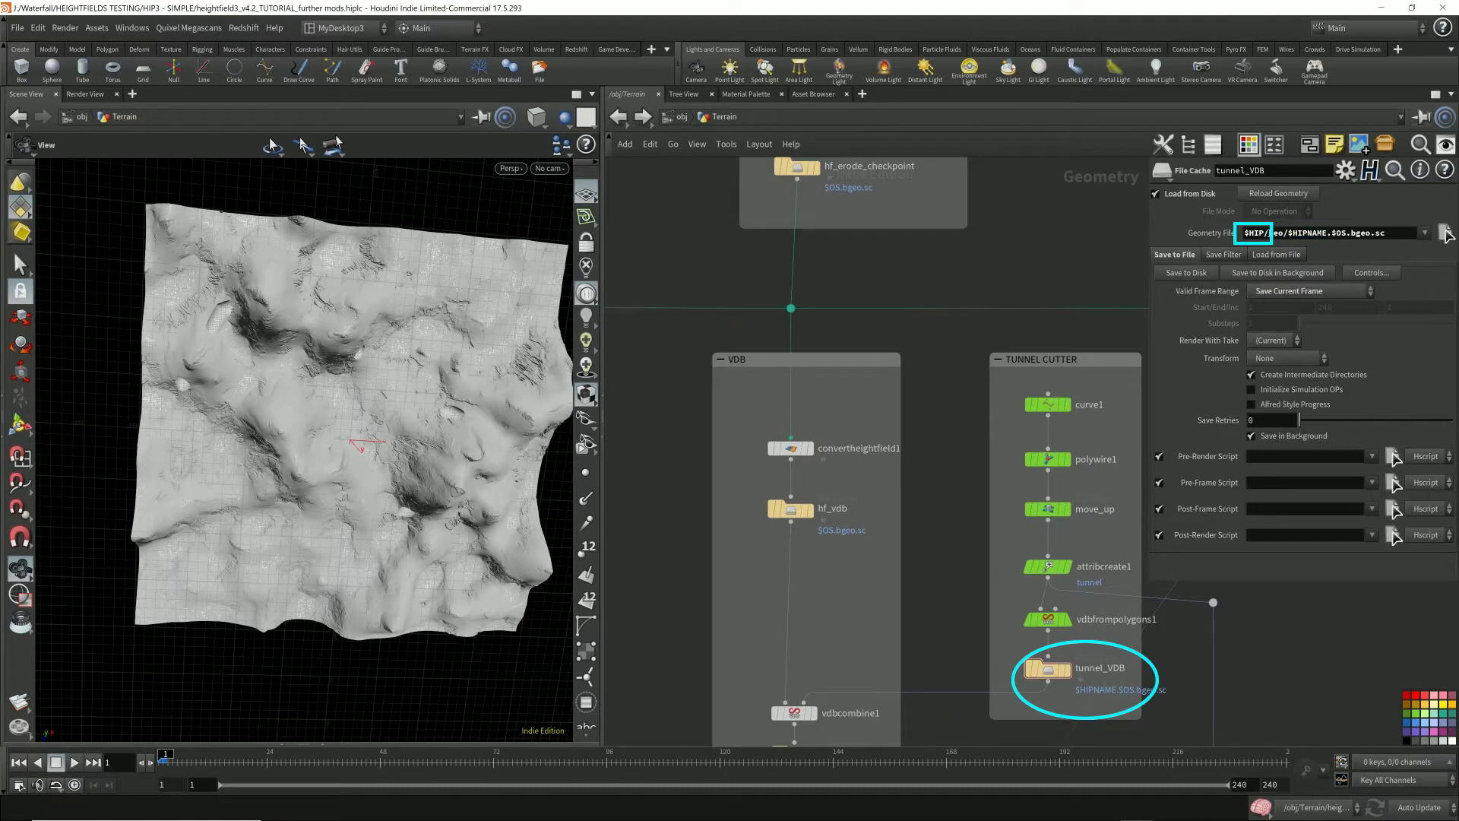
drag(1389, 234, 1232, 235)
scroll(957, 446, down, 2)
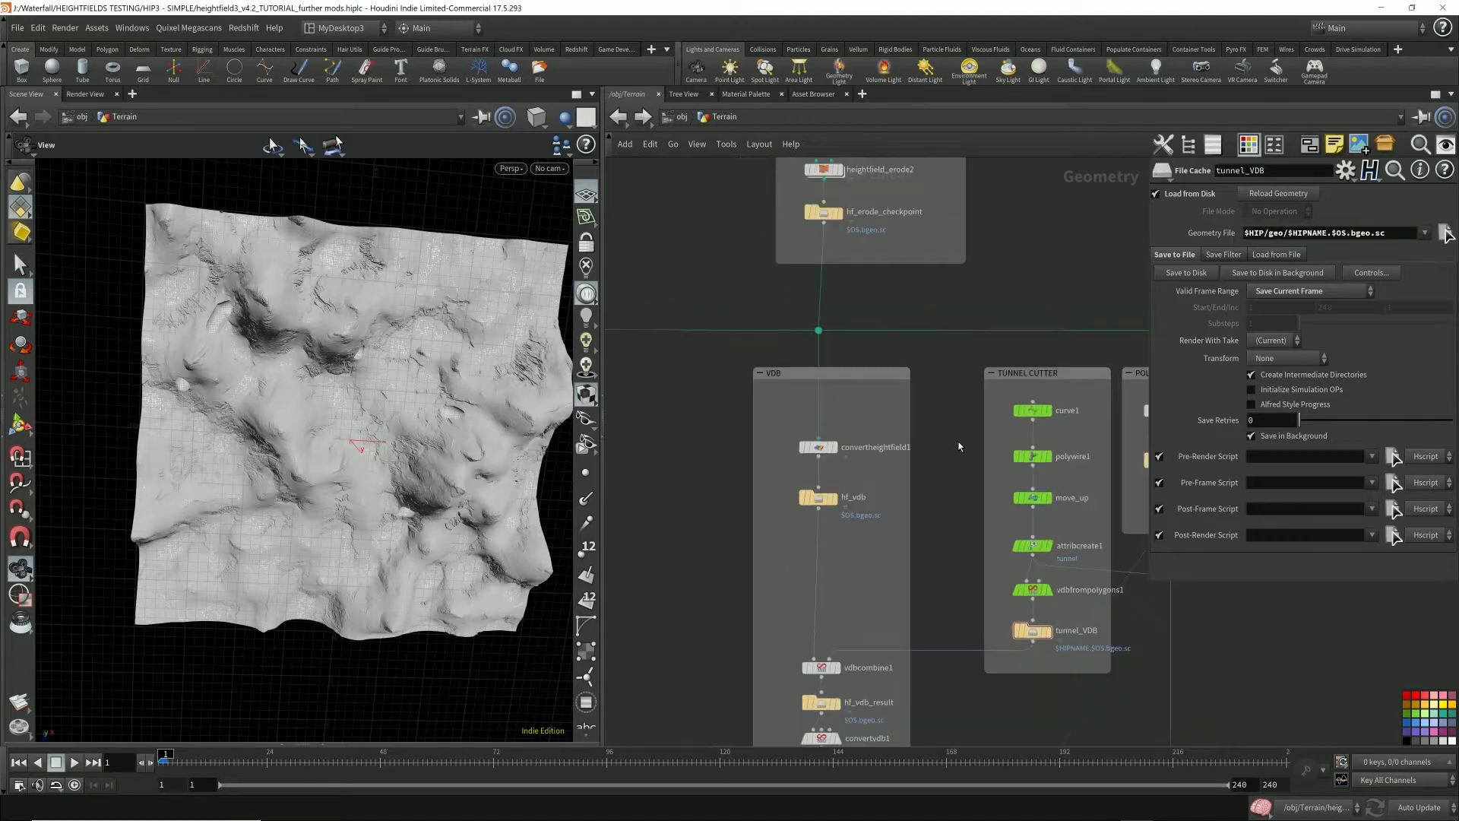
- Select the hf_polyReduce cache in the Get Attributes Back group to examine it
middle_drag(956, 565, 914, 290)
scroll(1020, 514, down, 2)
middle_drag(1020, 515, 970, 244)
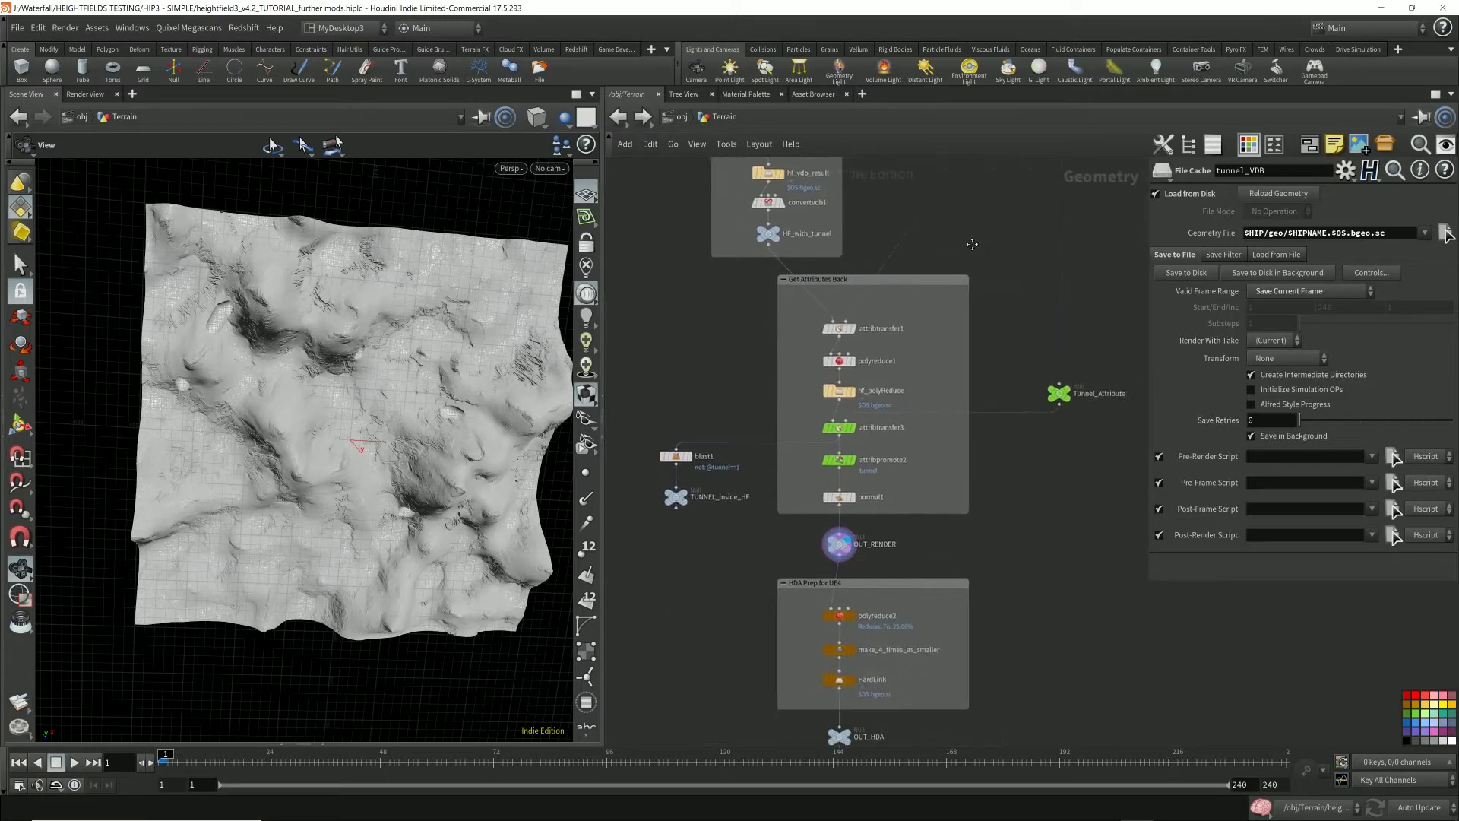
middle_drag(1018, 553, 1022, 481)
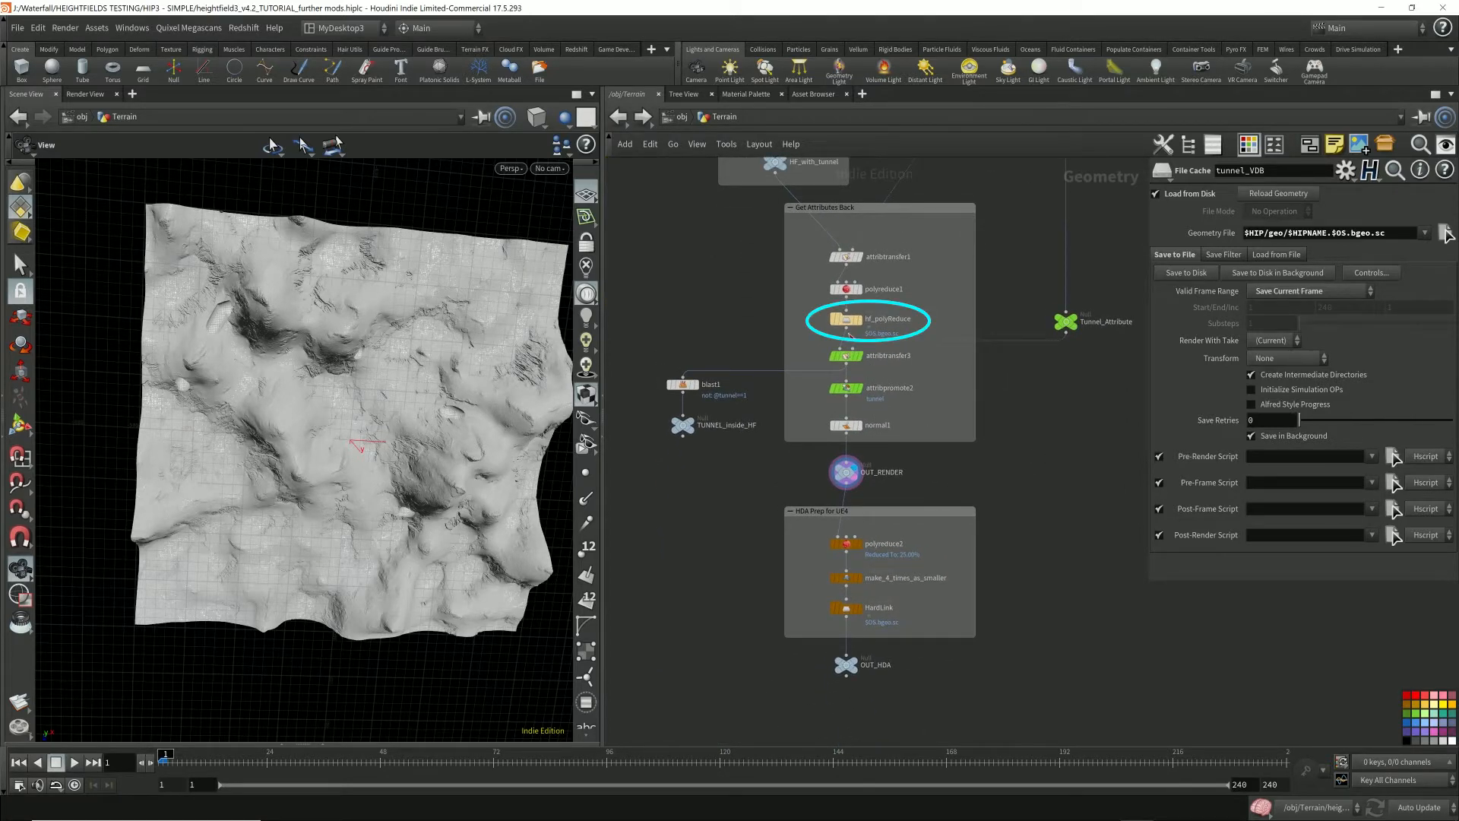
click(847, 323)
- Mark out the lower part of the network, from the VDB and tunnel groups down to the HDA preparation nodes
scroll(956, 486, up, 2)
mouse_move(958, 482)
middle_down()
mouse_move(991, 386)
mouse_move(1047, 662)
mouse_move(1039, 685)
middle_up()
scroll(991, 386, down, 3)
scroll(1041, 661, down, 4)
mouse_move(768, 300)
mouse_down()
mouse_move(1083, 592)
mouse_move(1151, 614)
mouse_move(1138, 680)
mouse_up()
scroll(1087, 671, up, 3)
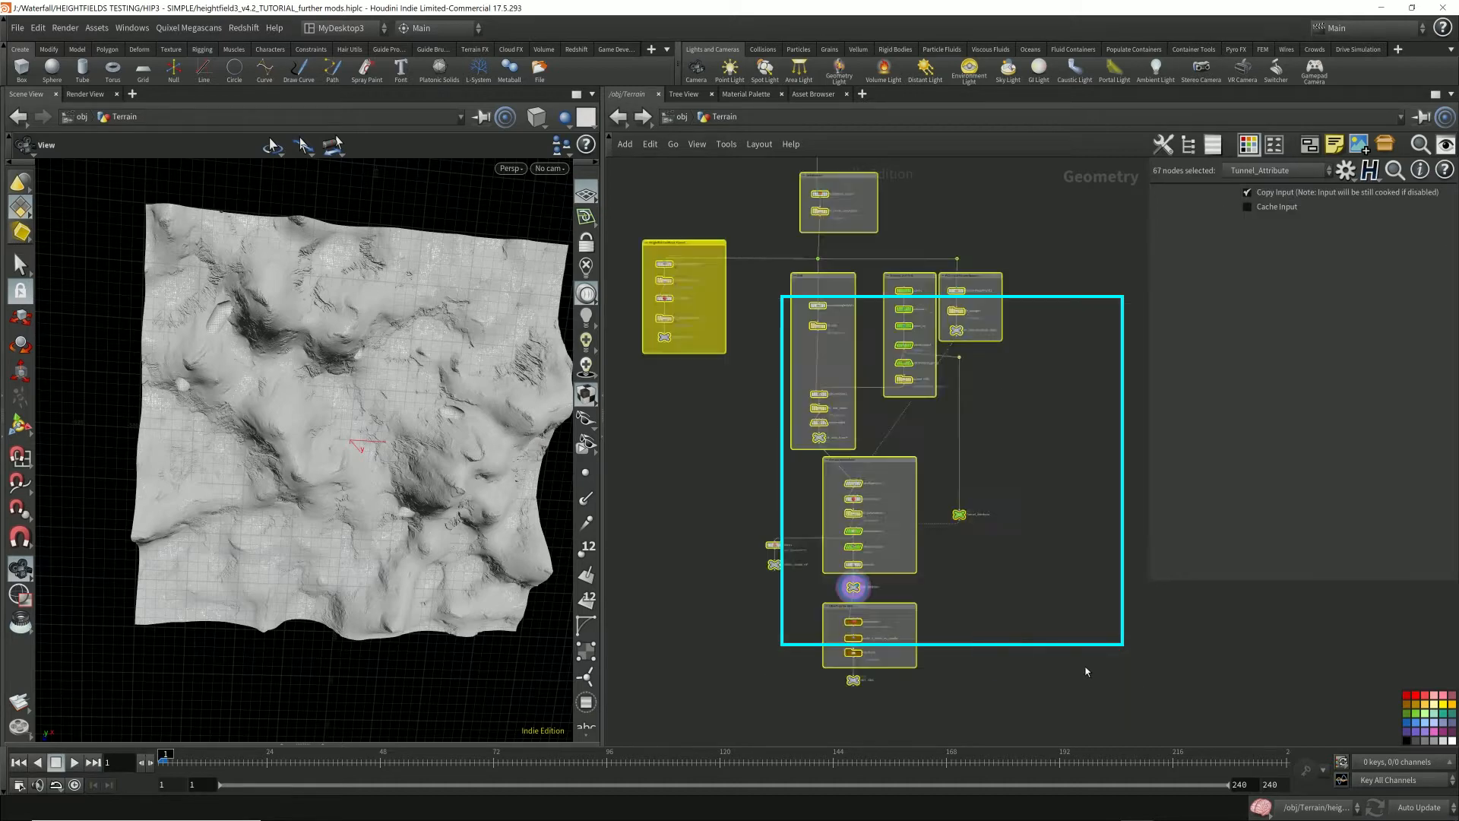
- Go through polyreduce2 and make_4_times_as_smaller in HDA Prep for UE4, and display the HardLink cache
middle_drag(950, 593, 968, 368)
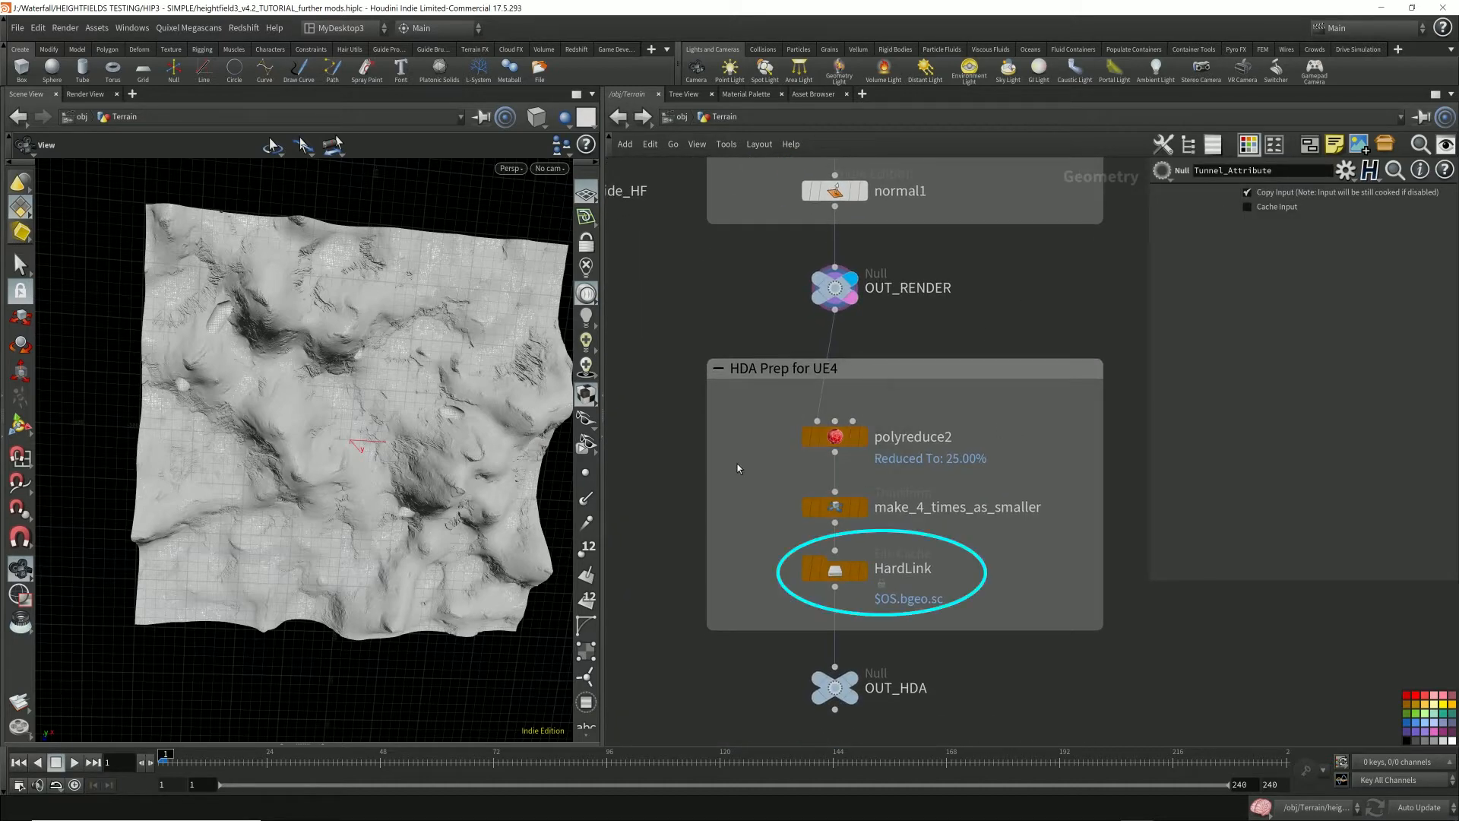
click(834, 507)
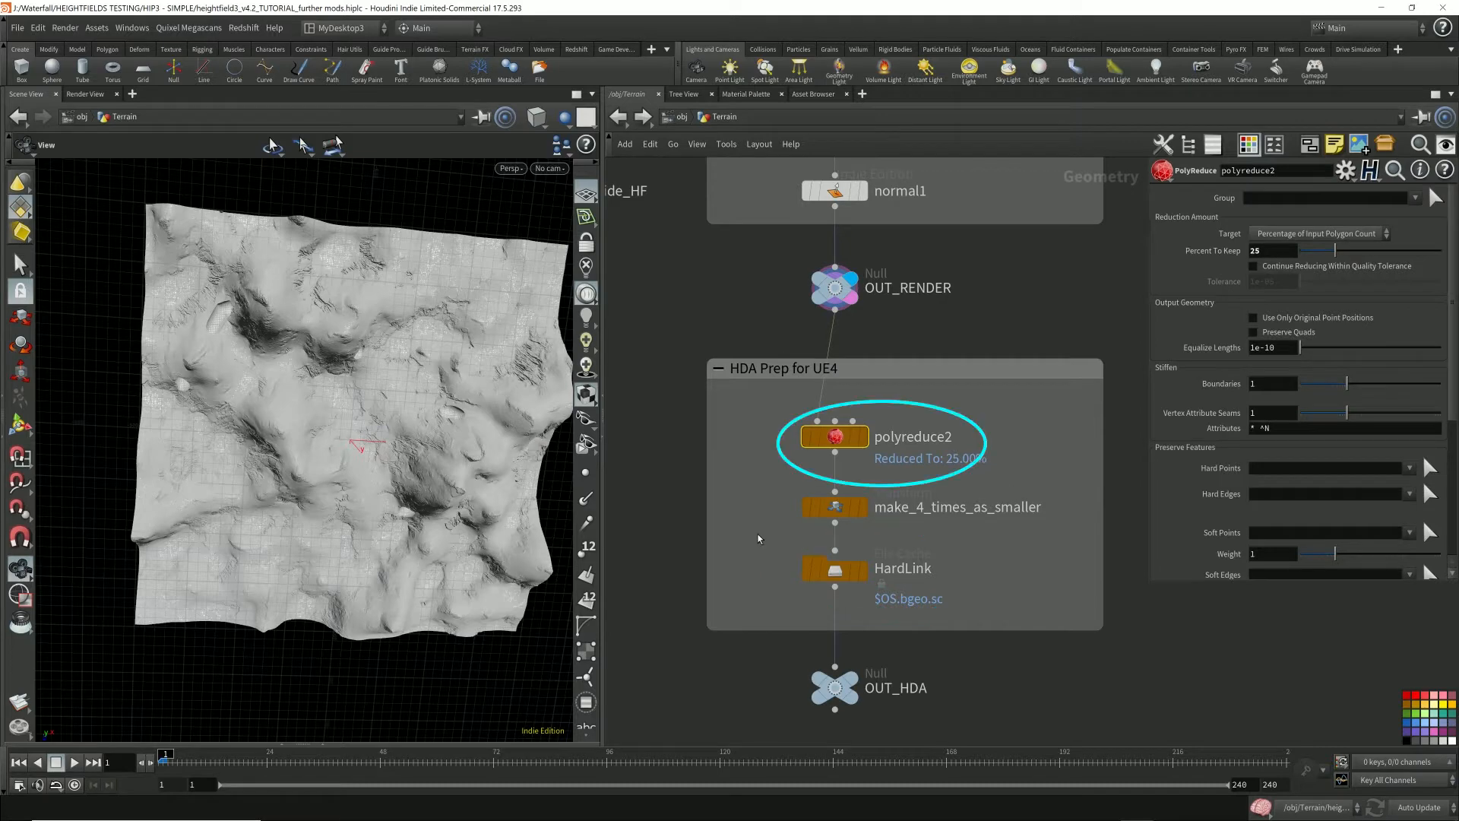
click(866, 514)
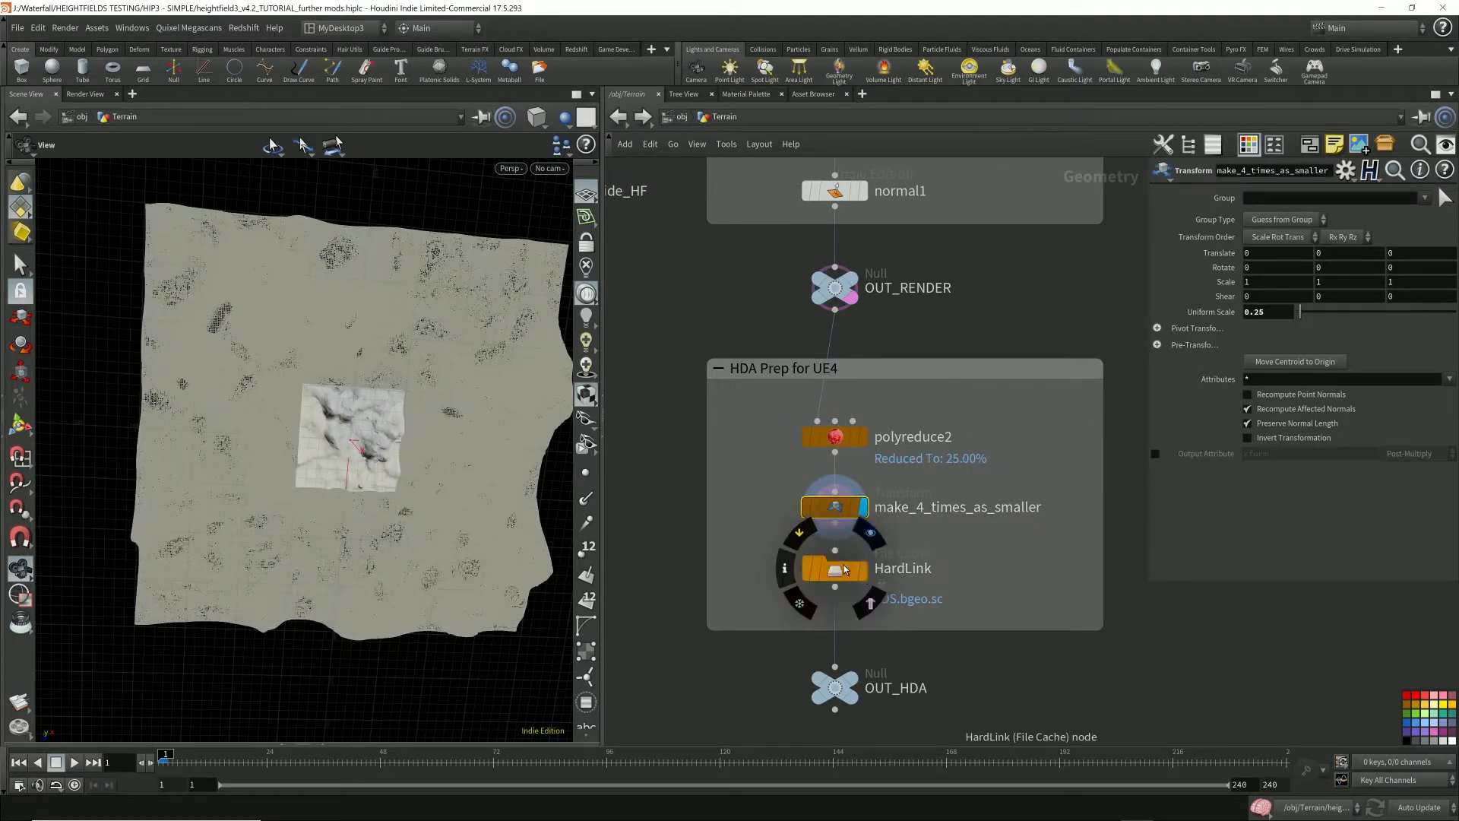
click(866, 574)
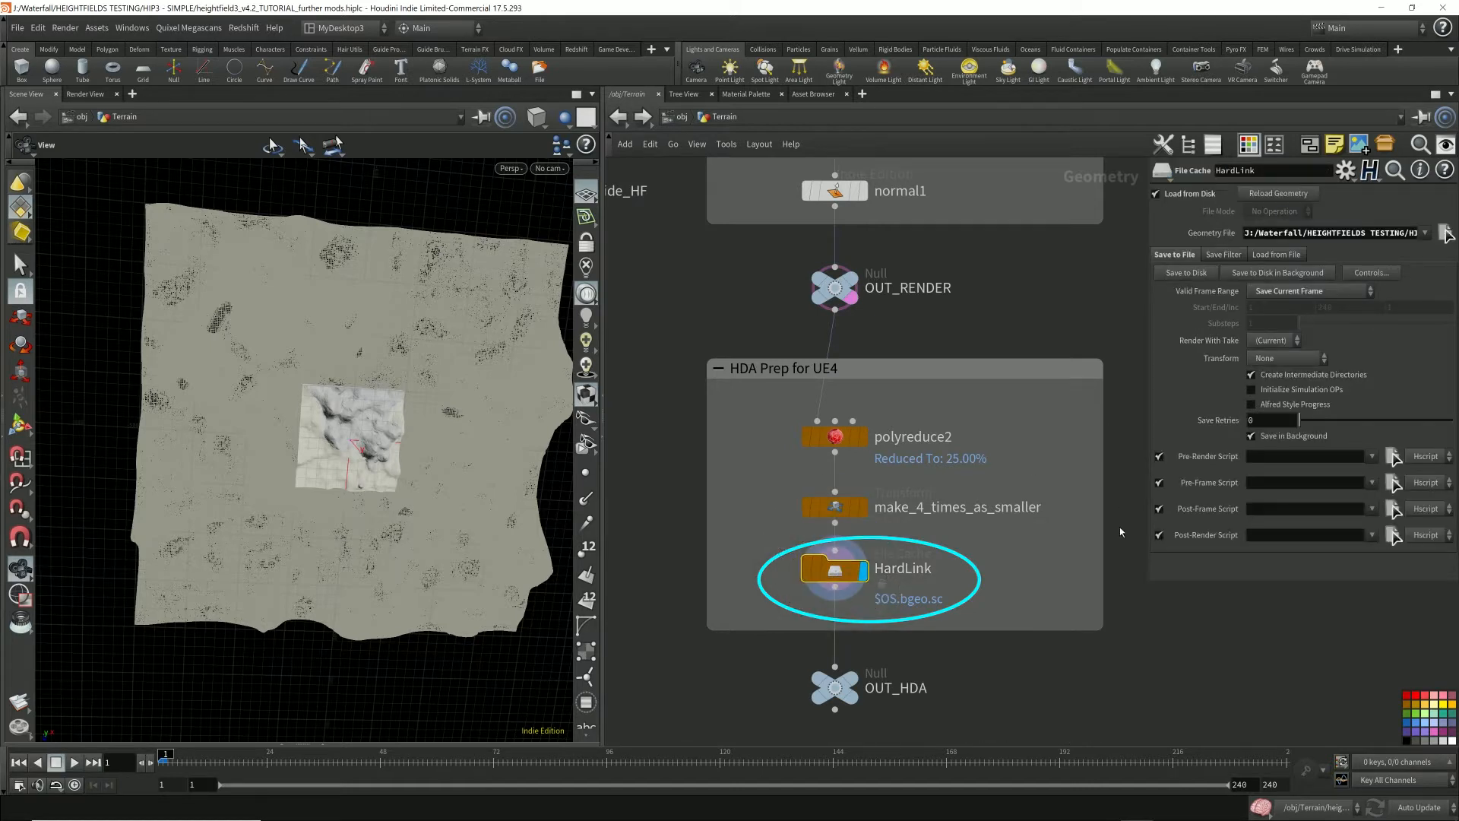
- Widen the parameter area and highlight HardLink's full Geometry File path and the $OS variable in it
drag(1150, 581, 992, 636)
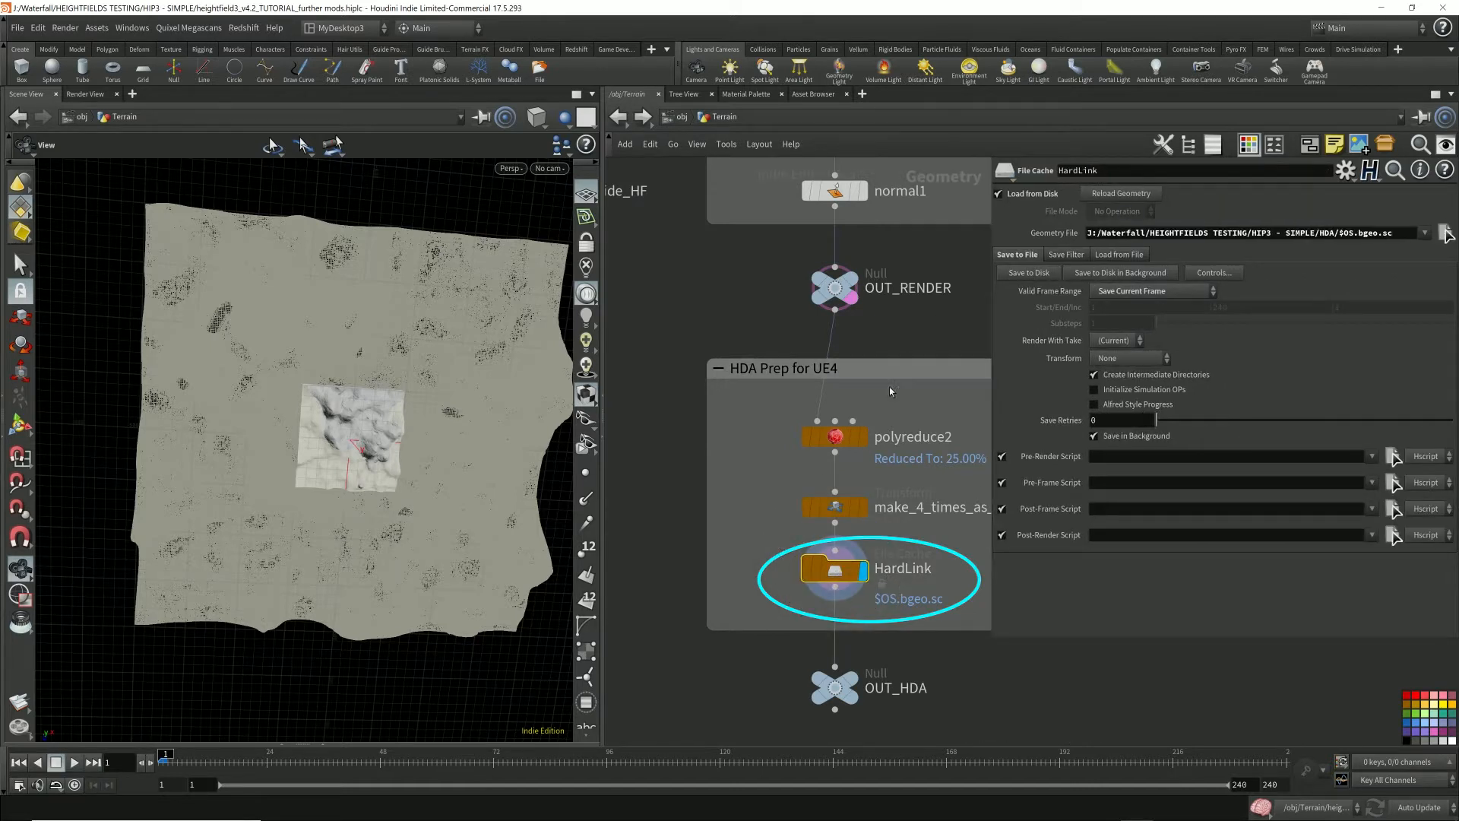
middle_drag(887, 386, 798, 392)
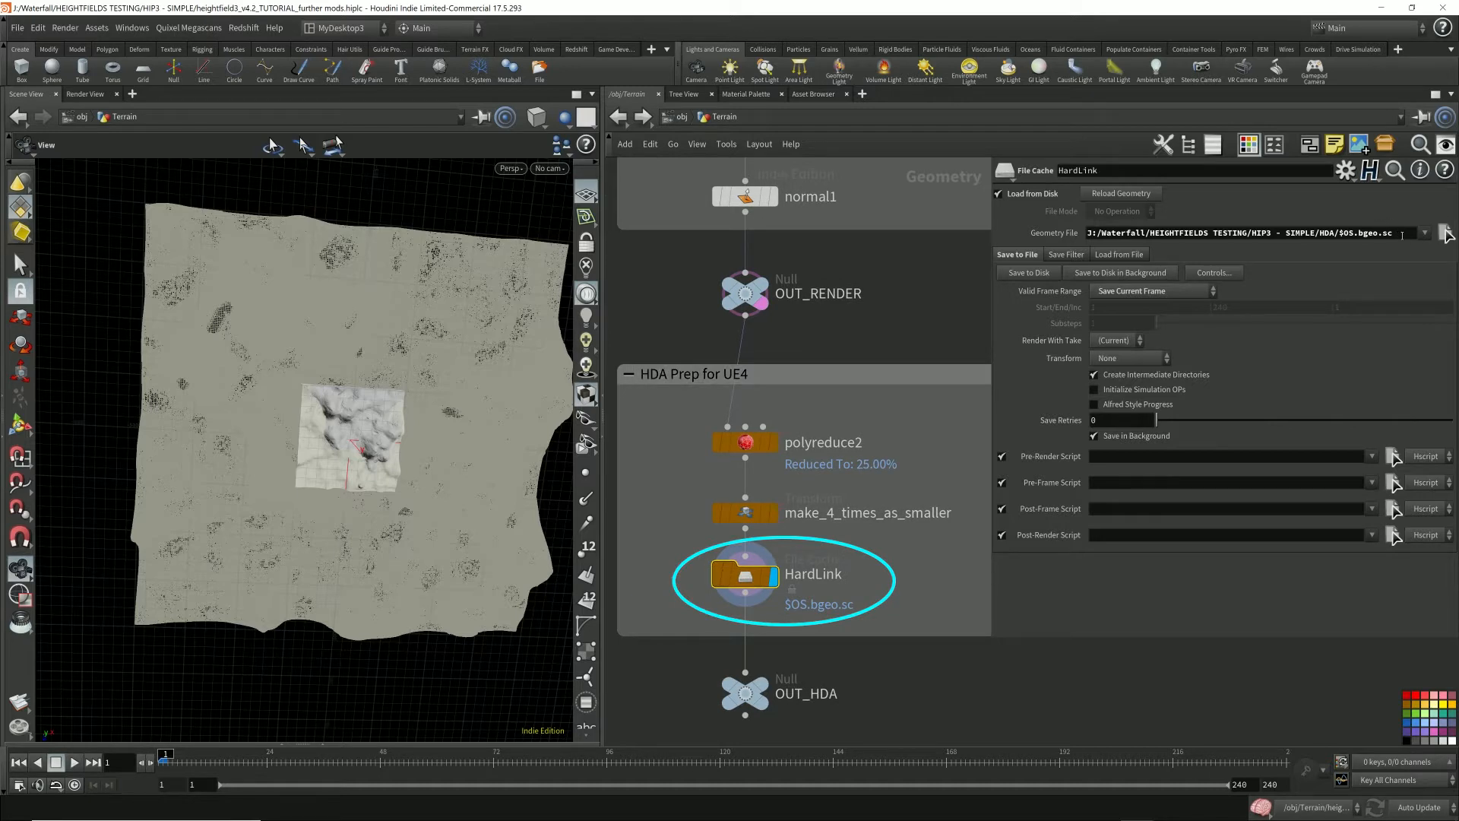
drag(1402, 235, 1079, 238)
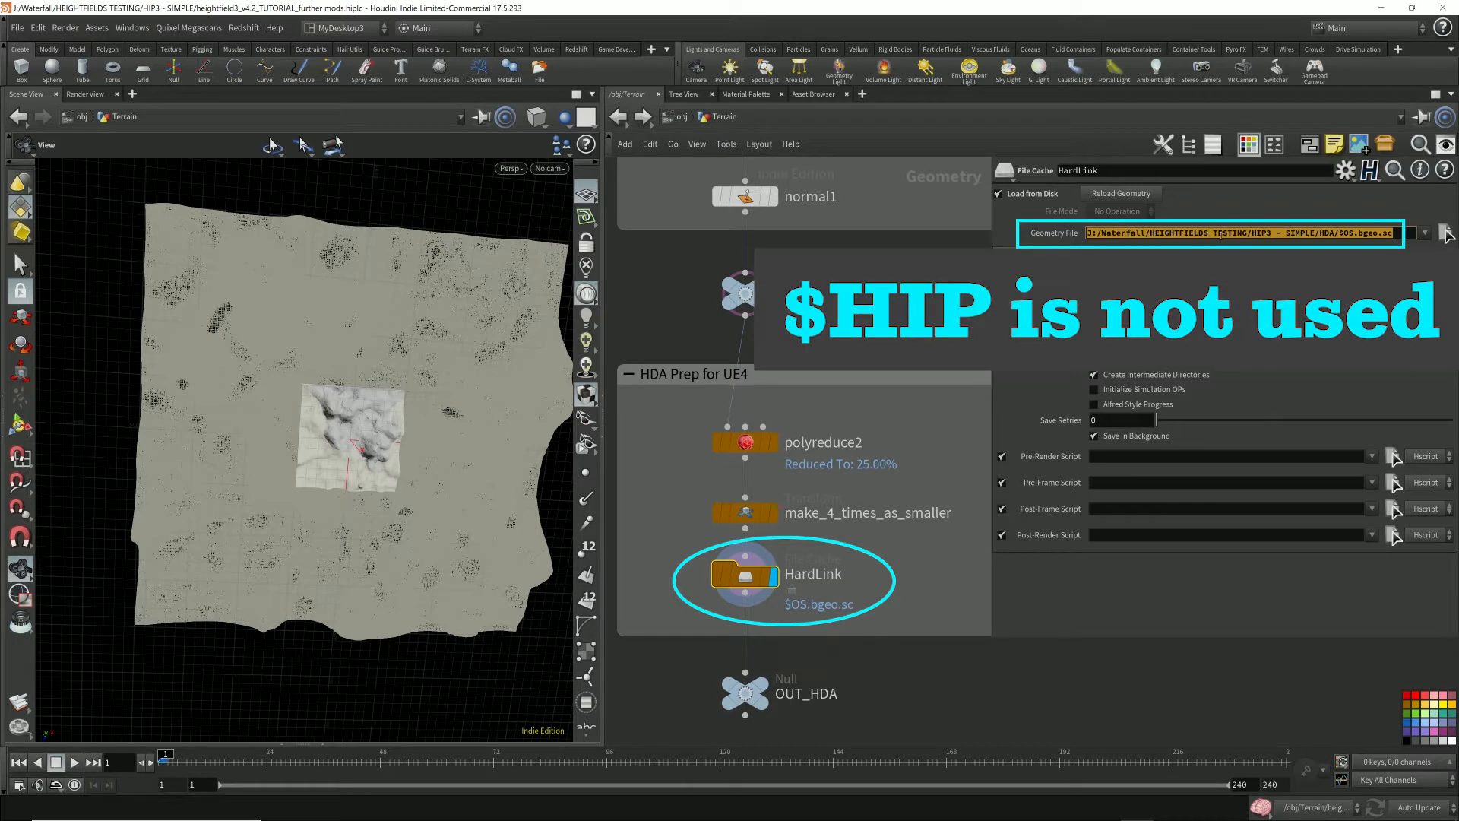
click(1354, 232)
drag(1338, 232, 1355, 232)
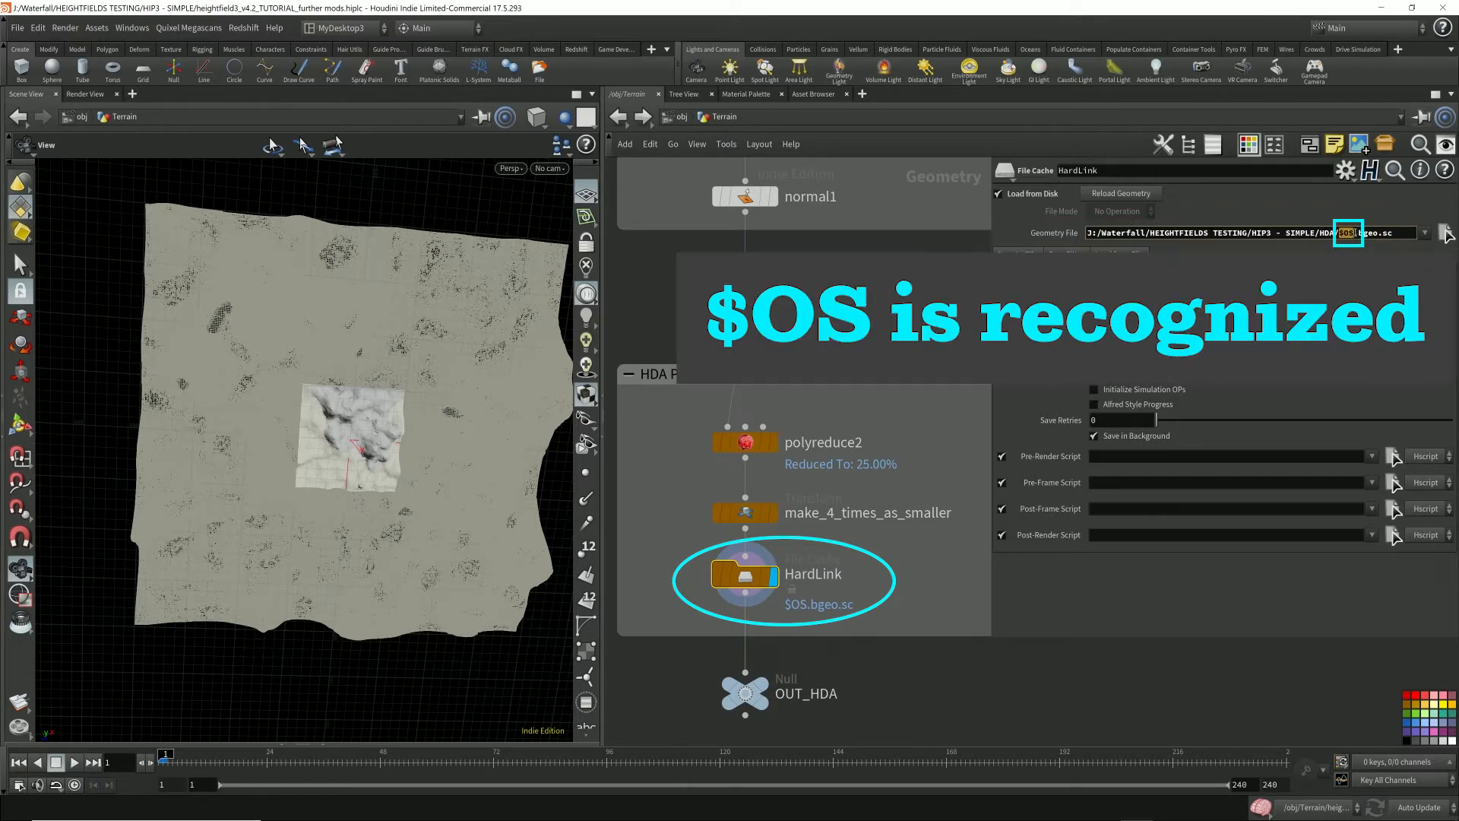
- Compare the HardLink node's name with the $OS variable in its Geometry File path, leaving the name unchanged
drag(908, 551, 691, 612)
double_click(804, 576)
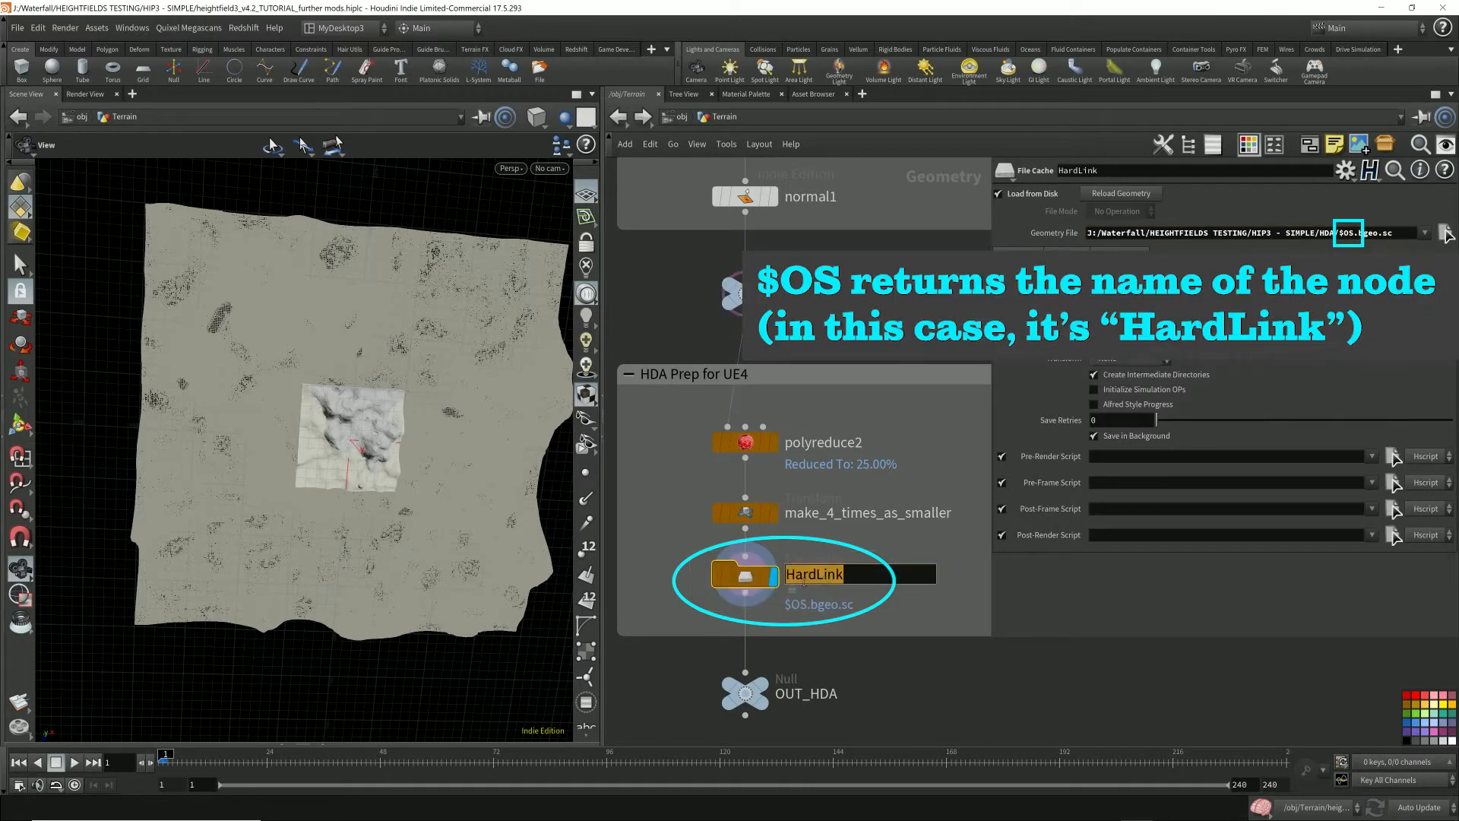
key(Return)
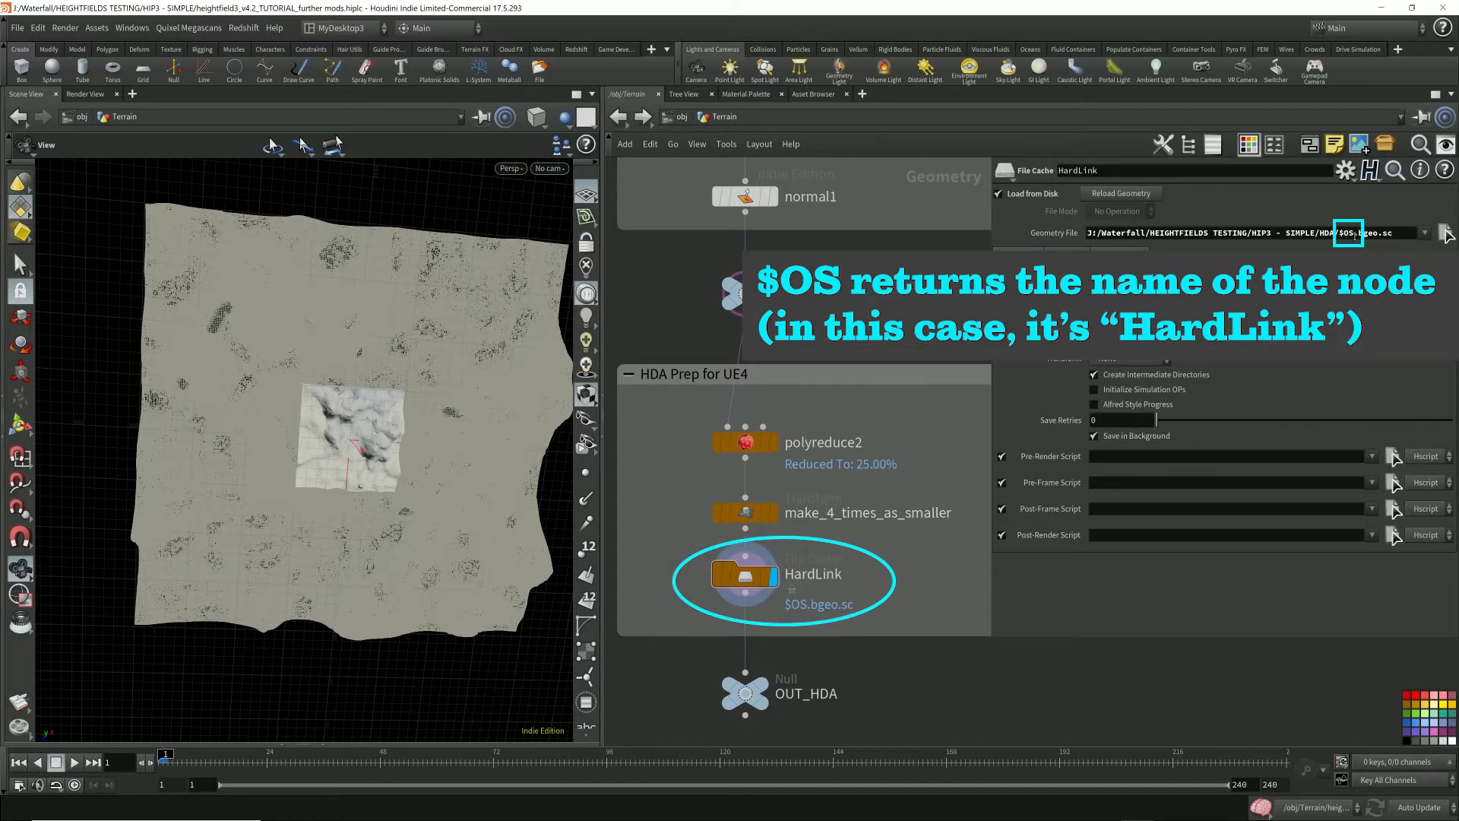
drag(1355, 234, 1338, 234)
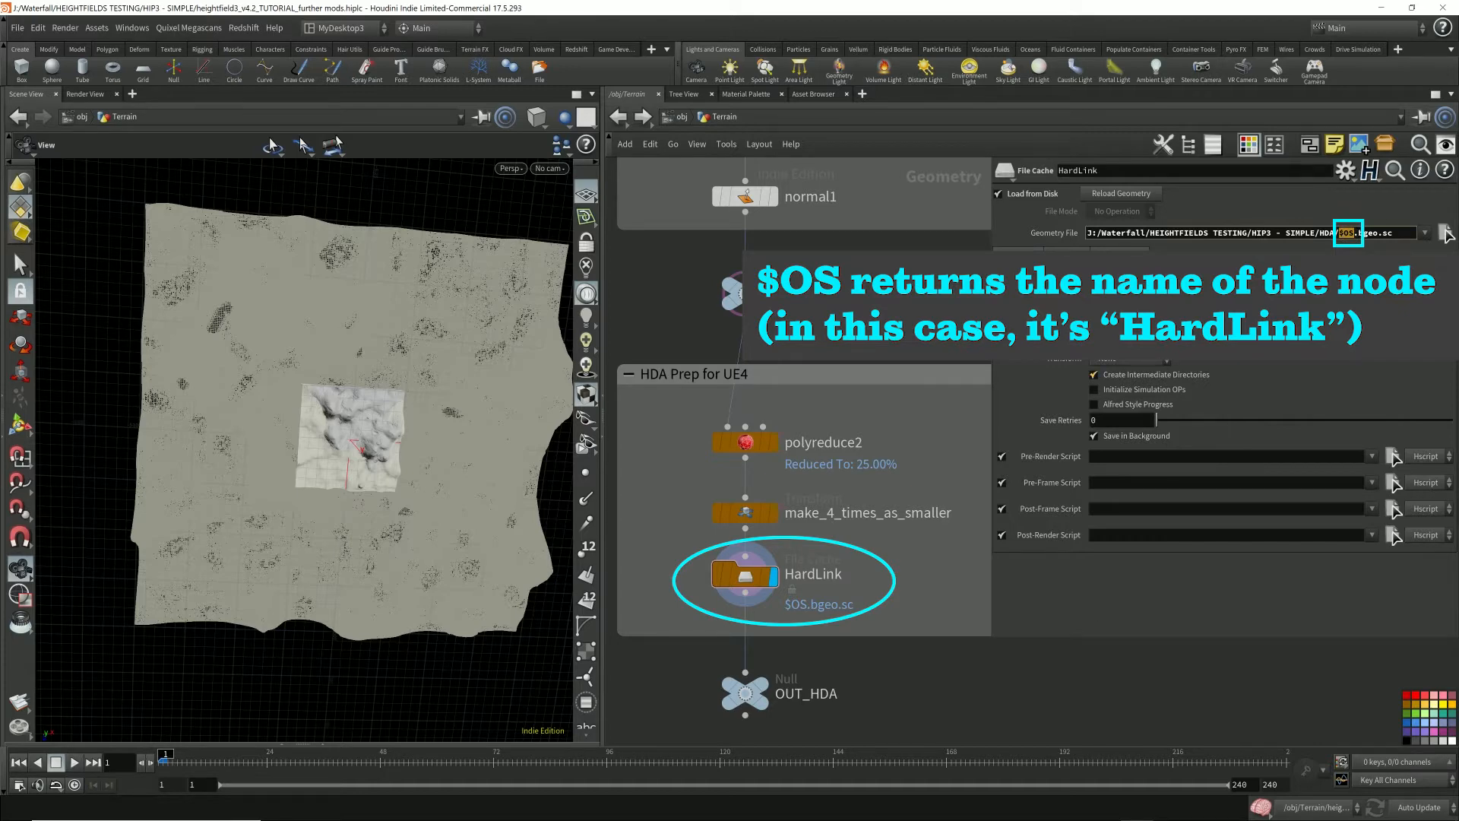
drag(498, 282, 455, 287)
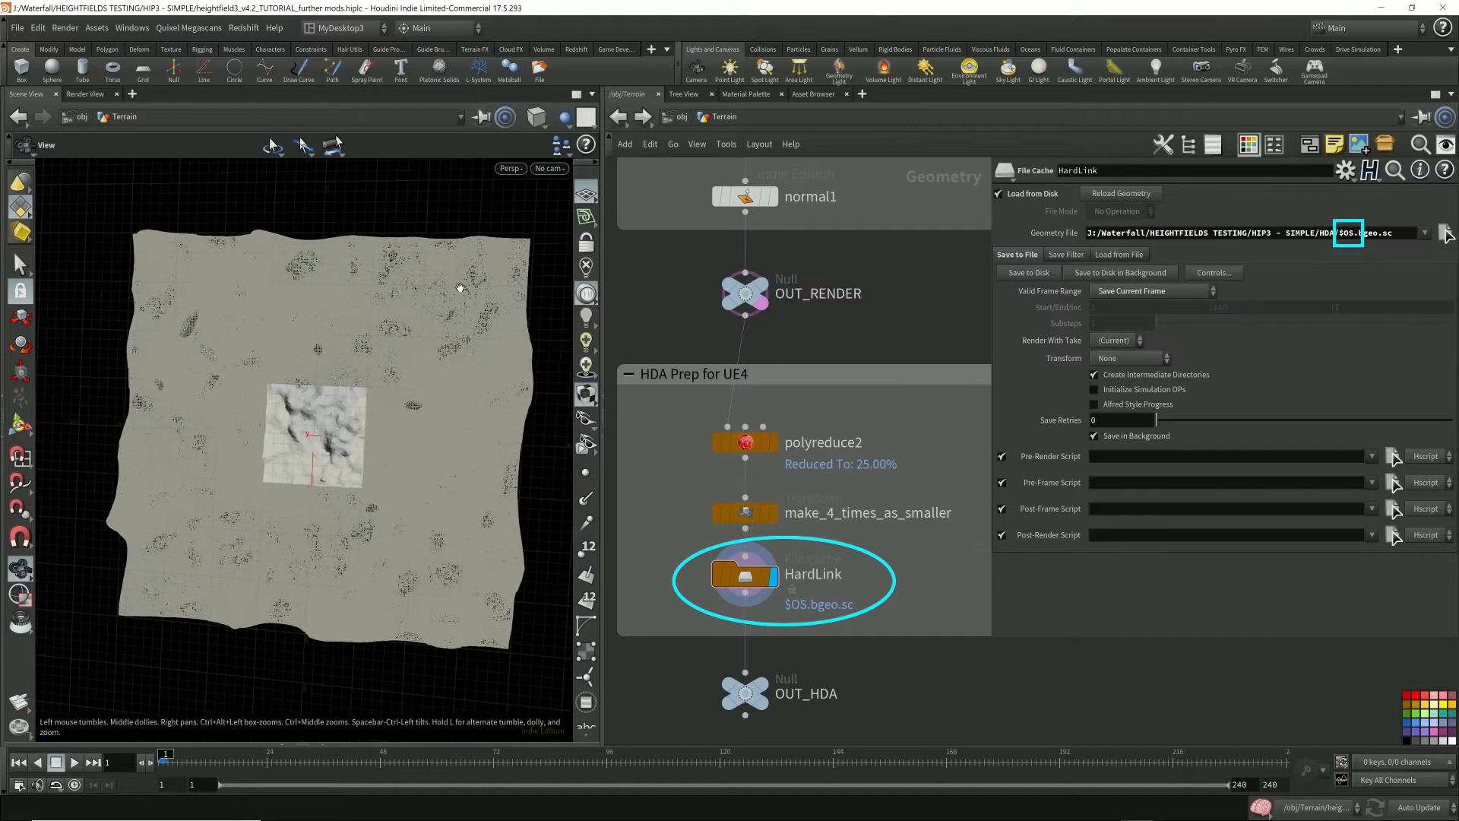
- Replace $OS with HardLink in the Geometry File path so it ends in HDA/HardLink.bgeo.sc
click(1355, 234)
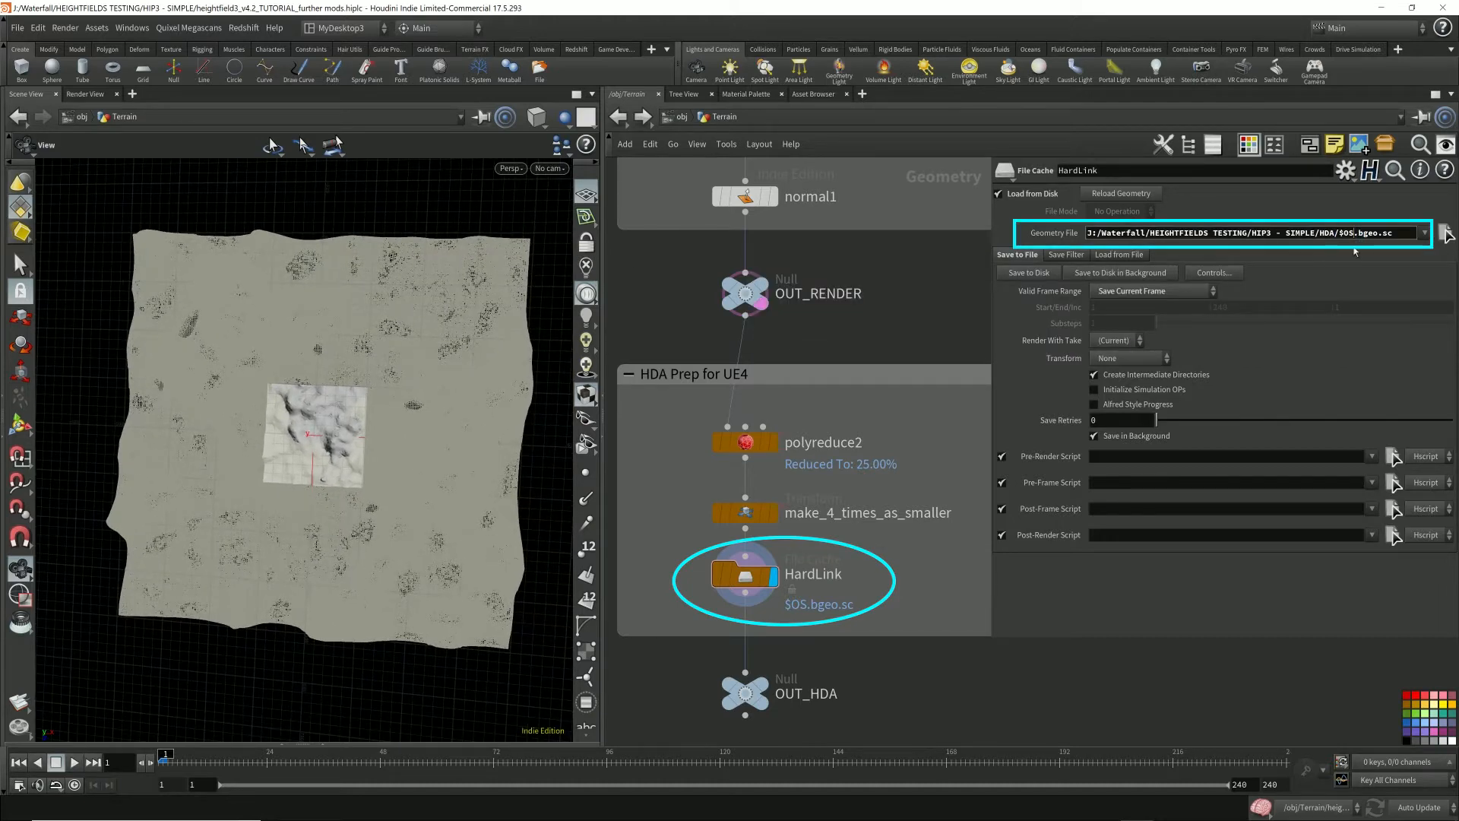
text(z)
key(Left)
key(Left)
text(z)
key(BackSpace)
key(Right)
key(Right)
key(BackSpace)
key(BackSpace)
key(BackSpace)
key(BackSpace)
text(HardLink)
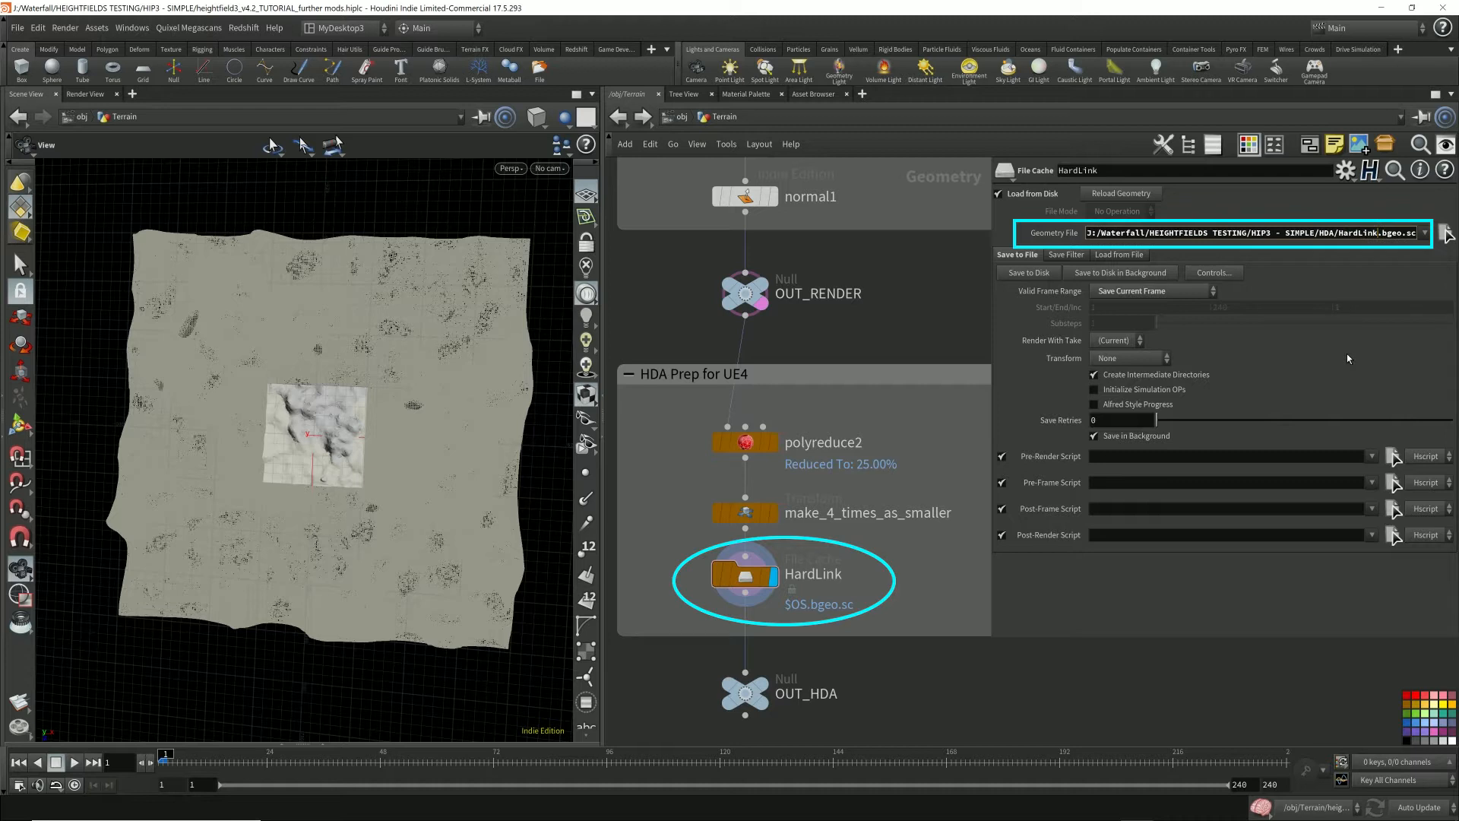
key(Return)
- Widen the parameter area further and check HardLink's complete Geometry File path
drag(991, 637, 928, 651)
double_click(1315, 235)
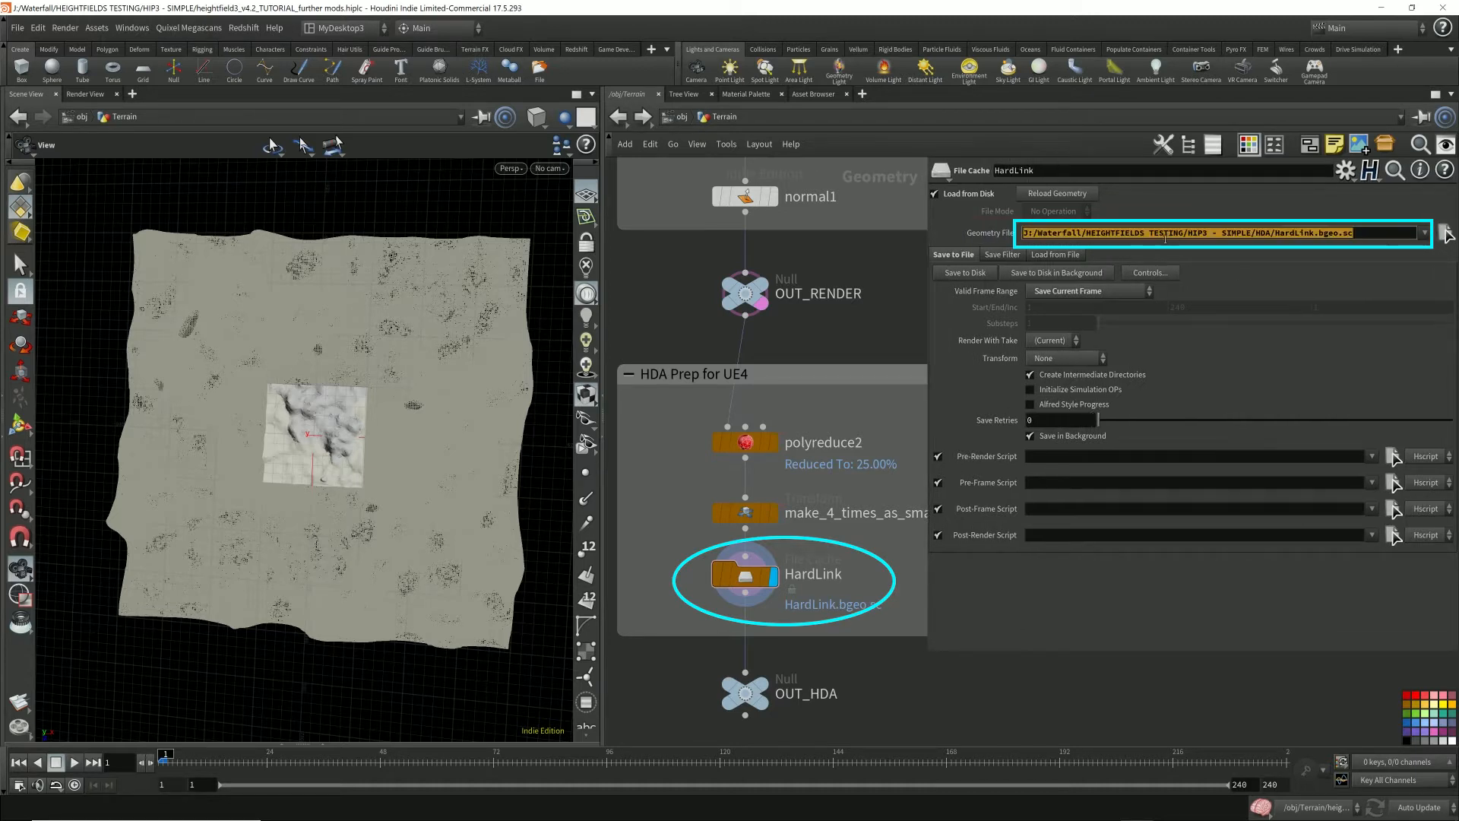
click(1107, 235)
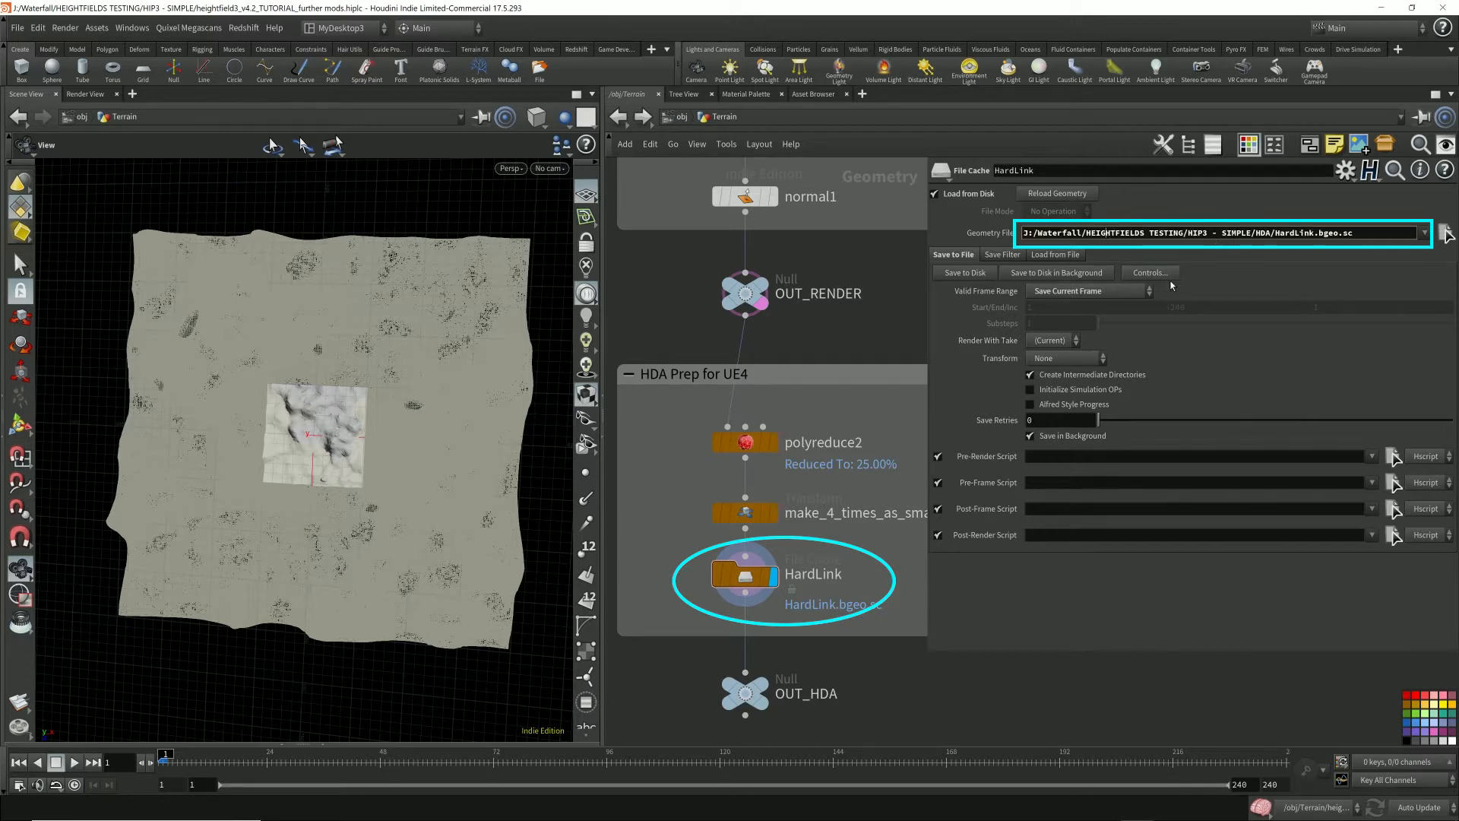
- Switch to the File Explorer HDA folder, check HardLink.bgeo.sc and HF_terrain_SIMPLE.otl there, and return to Houdini
mouse_move(343, 809)
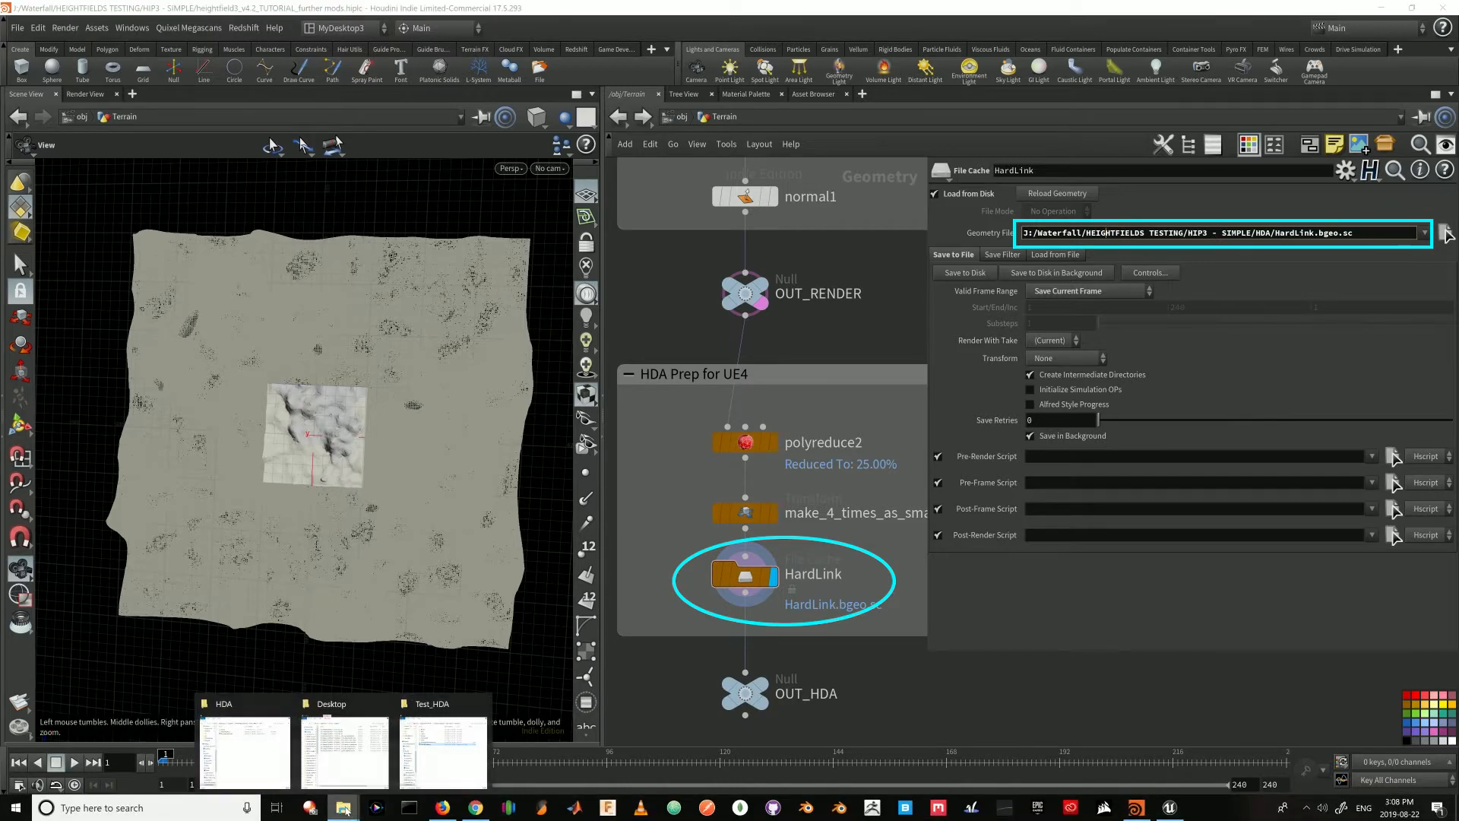
click(244, 748)
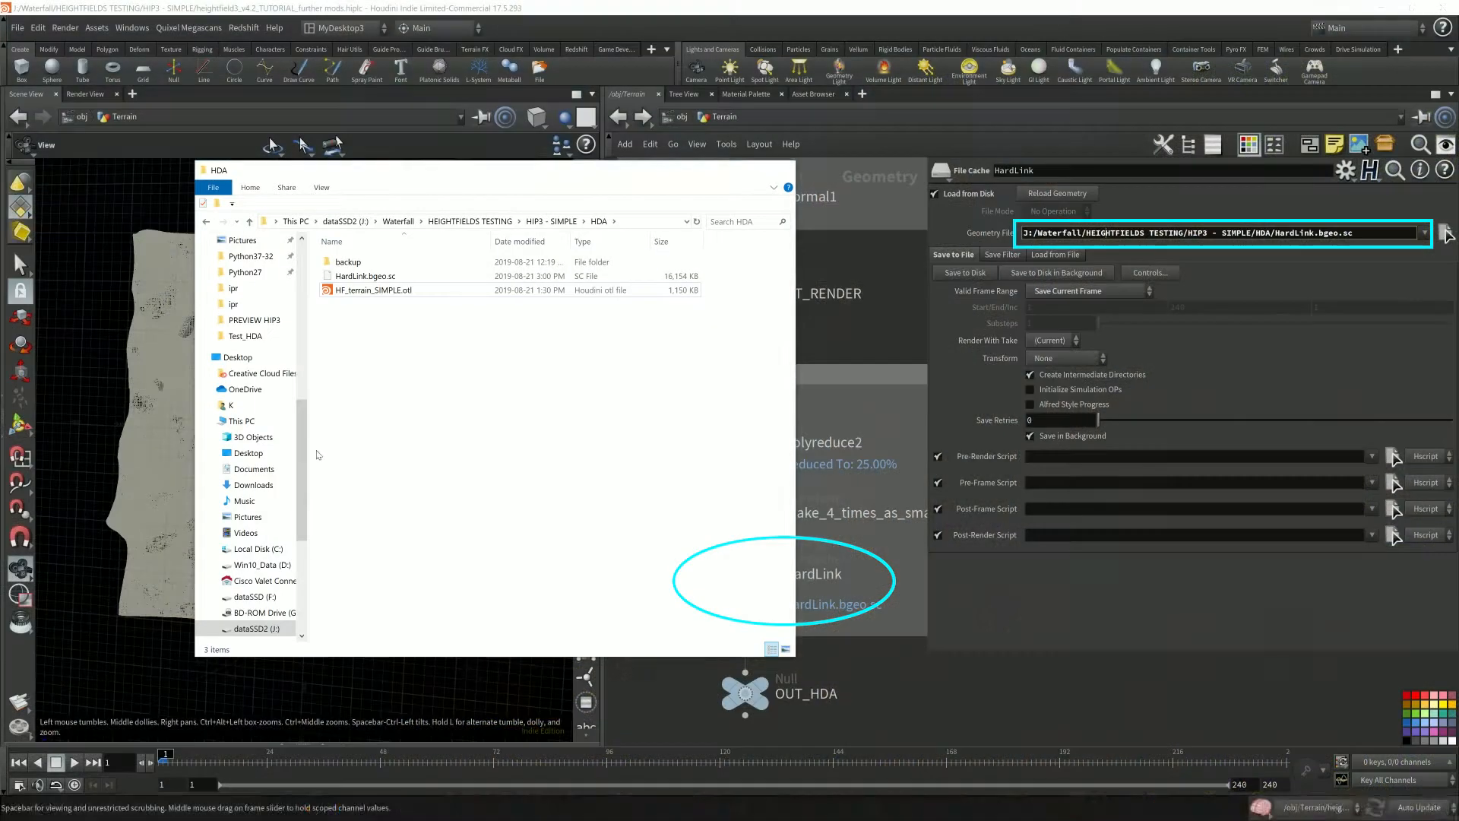
click(391, 292)
click(517, 461)
click(913, 673)
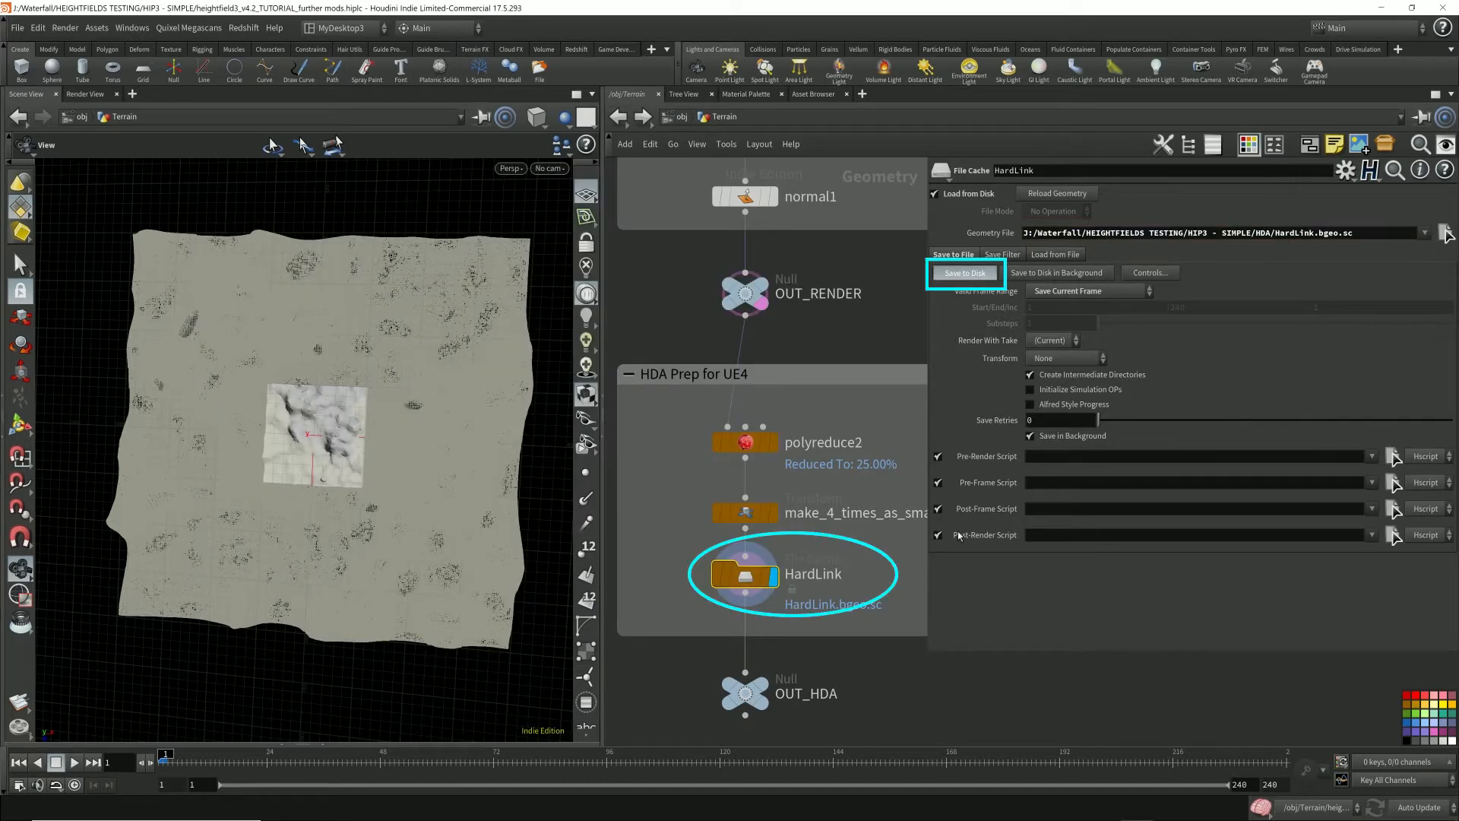
- Select the HardLink node and turn on the display flag of the OUT_HDA null below it
shift+click(745, 513)
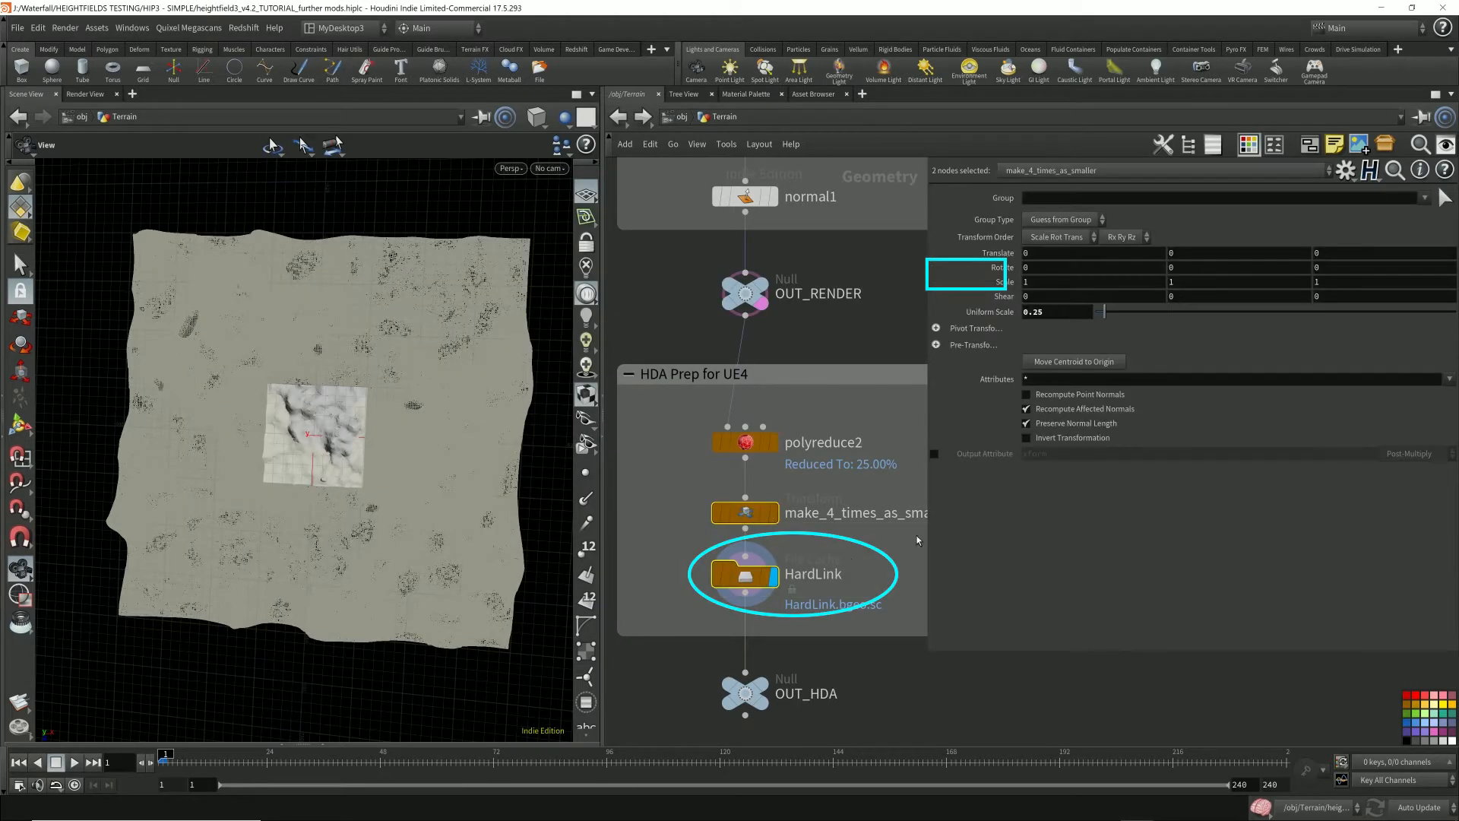
click(741, 575)
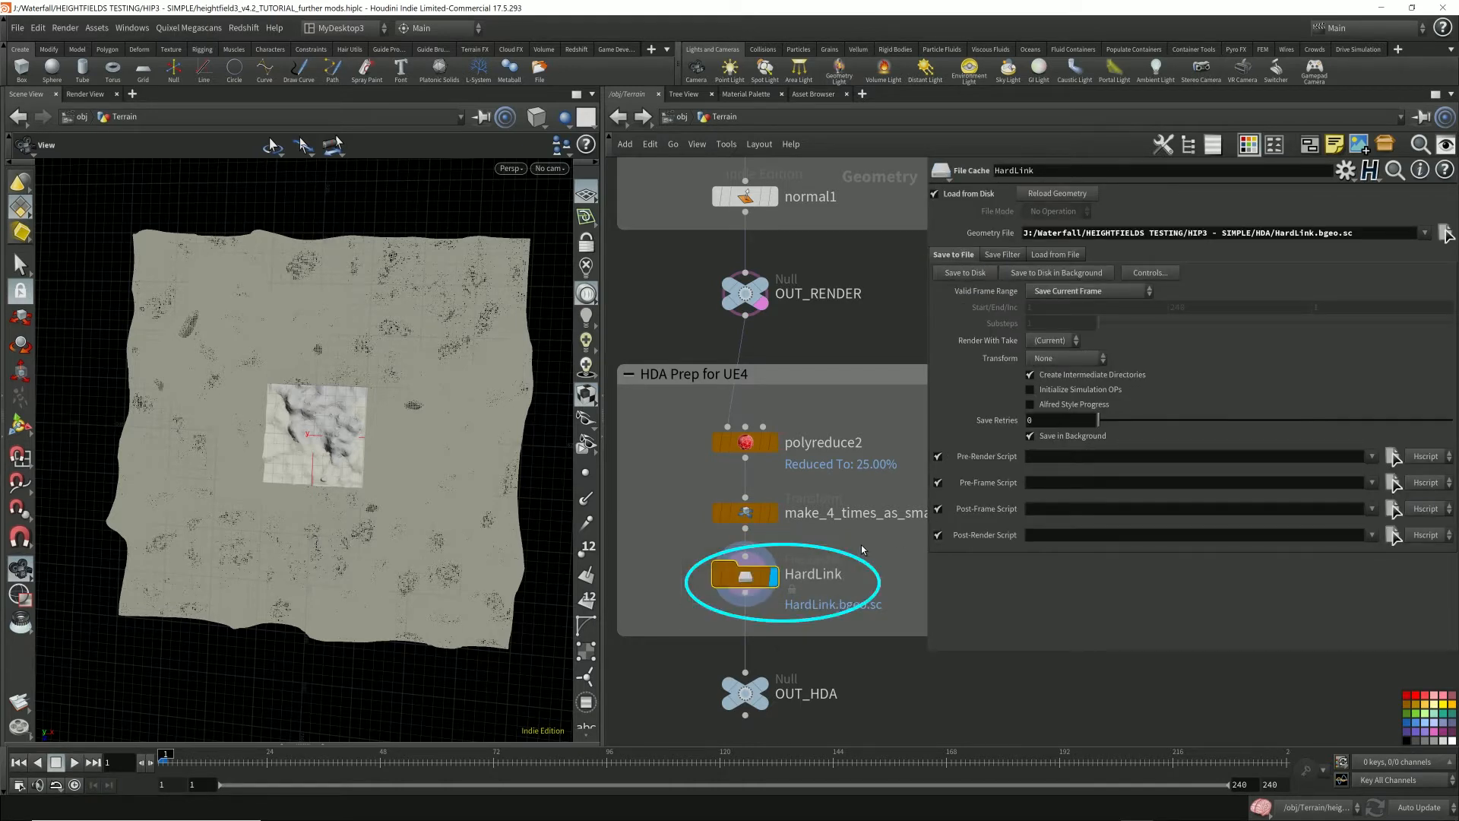
mouse_move(762, 686)
click(780, 658)
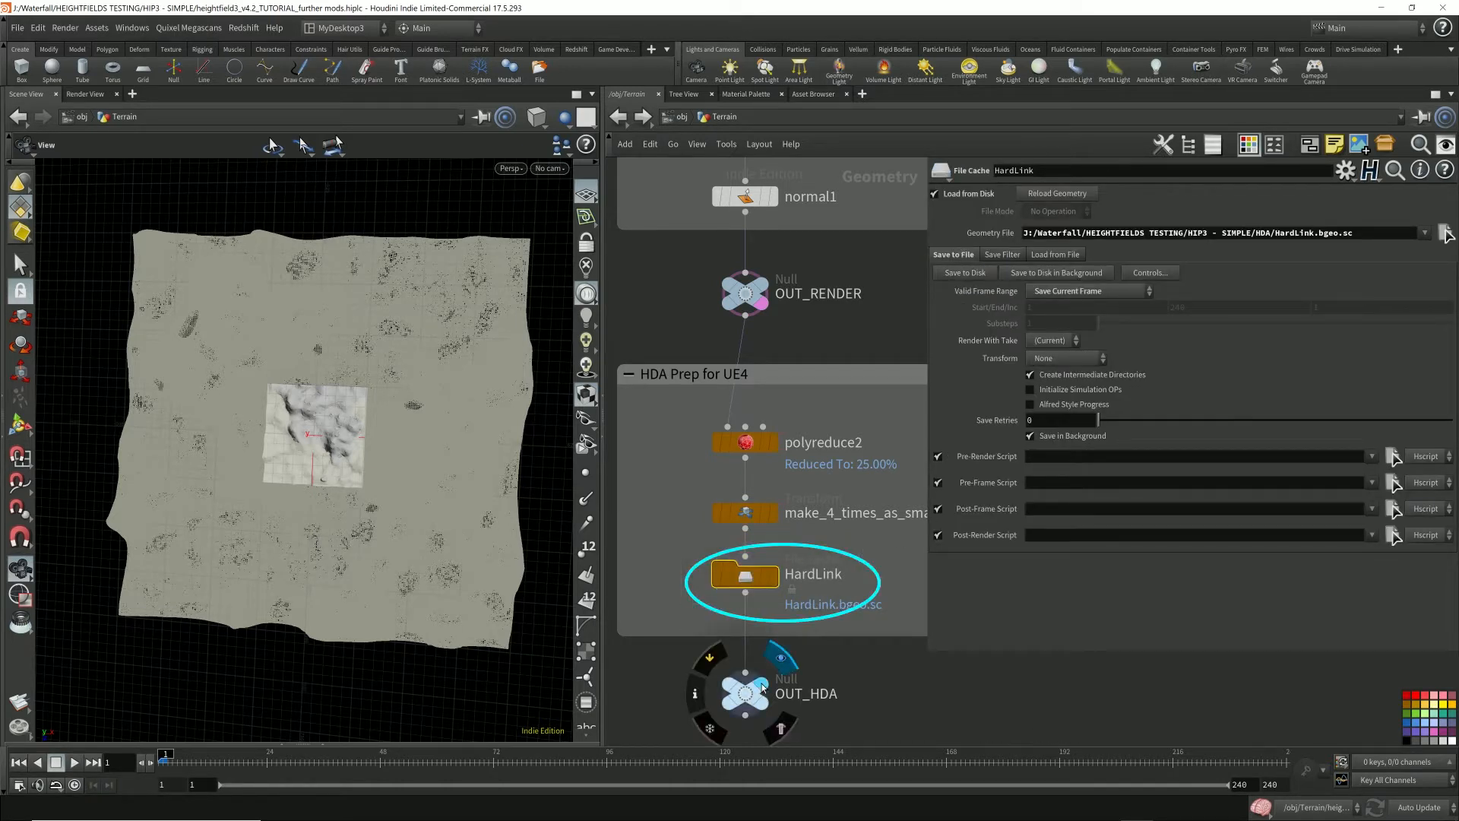
- Go up to the object level and save the Terrain node's HF terrain SIMPLE digital asset
click(681, 118)
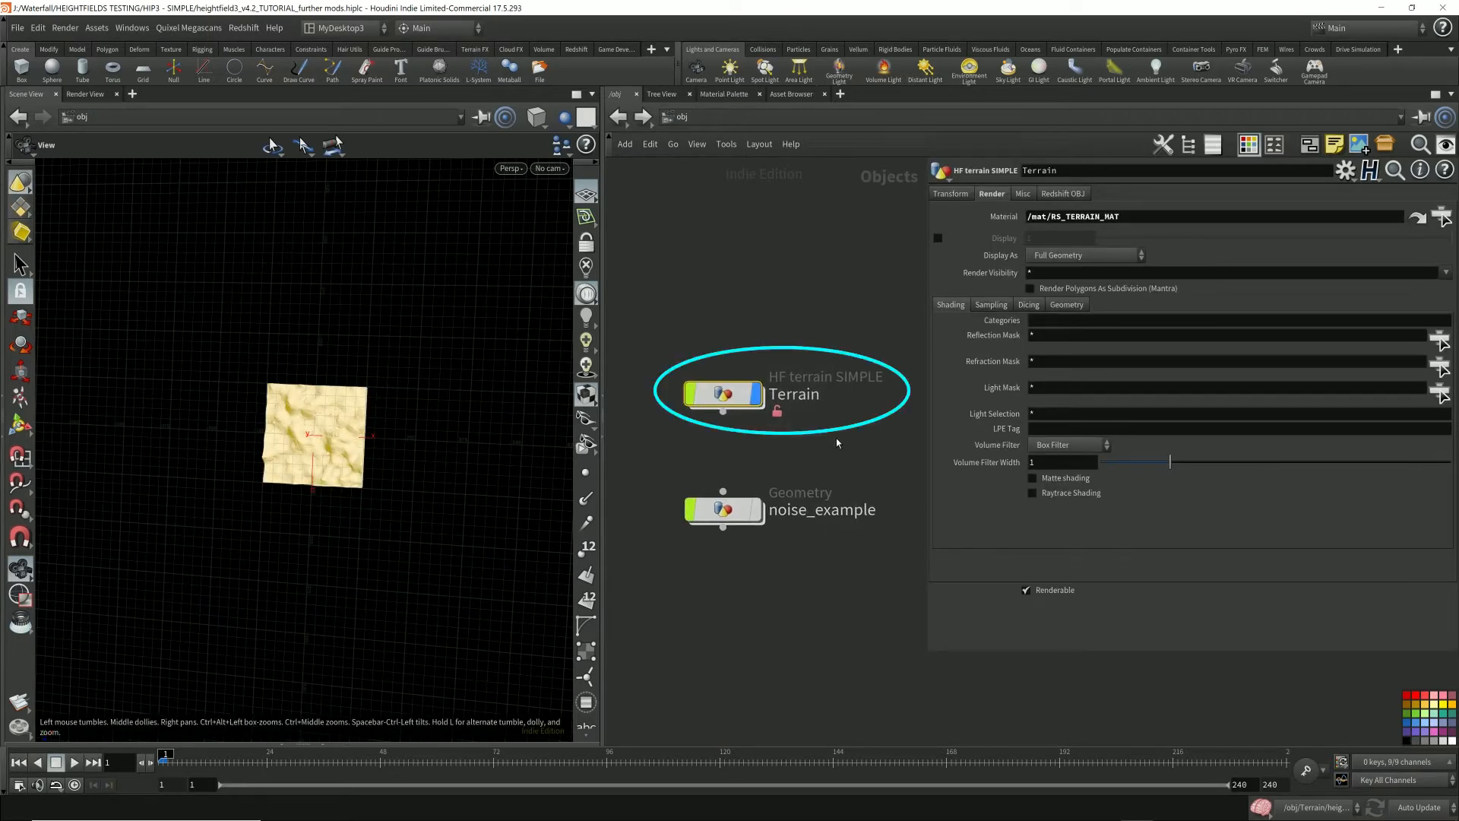
click(96, 27)
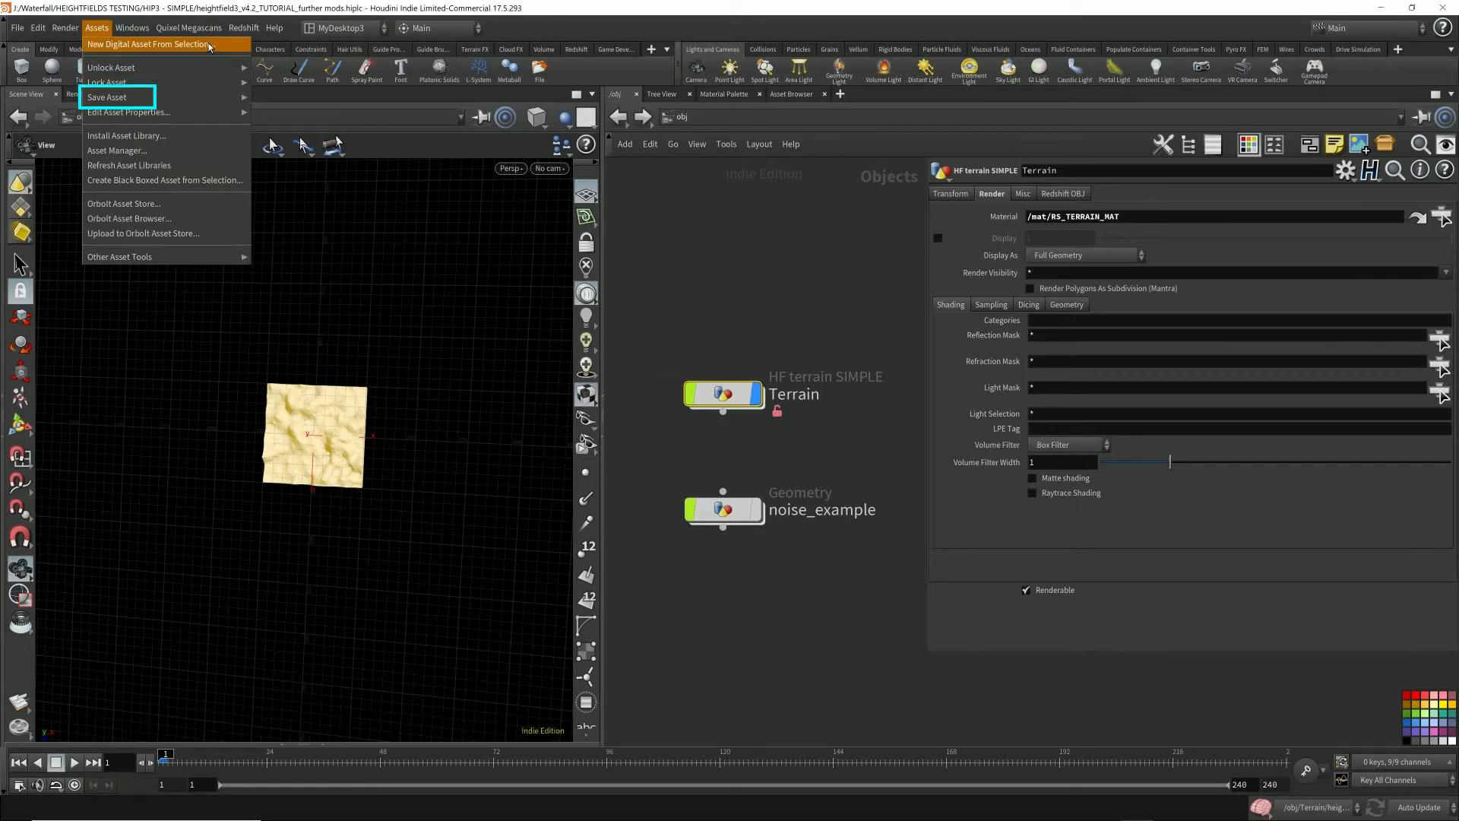
mouse_move(199, 99)
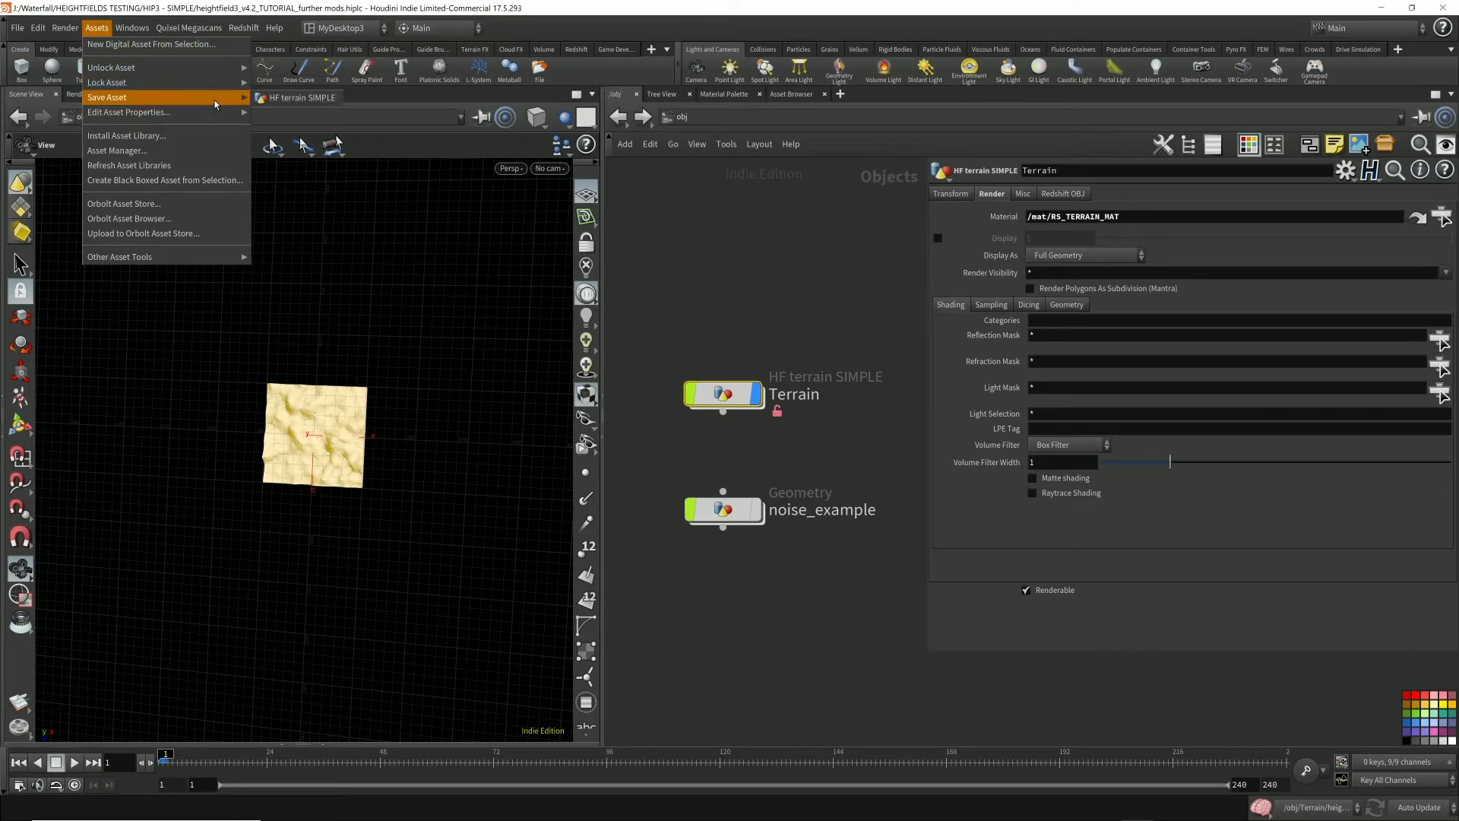
click(288, 99)
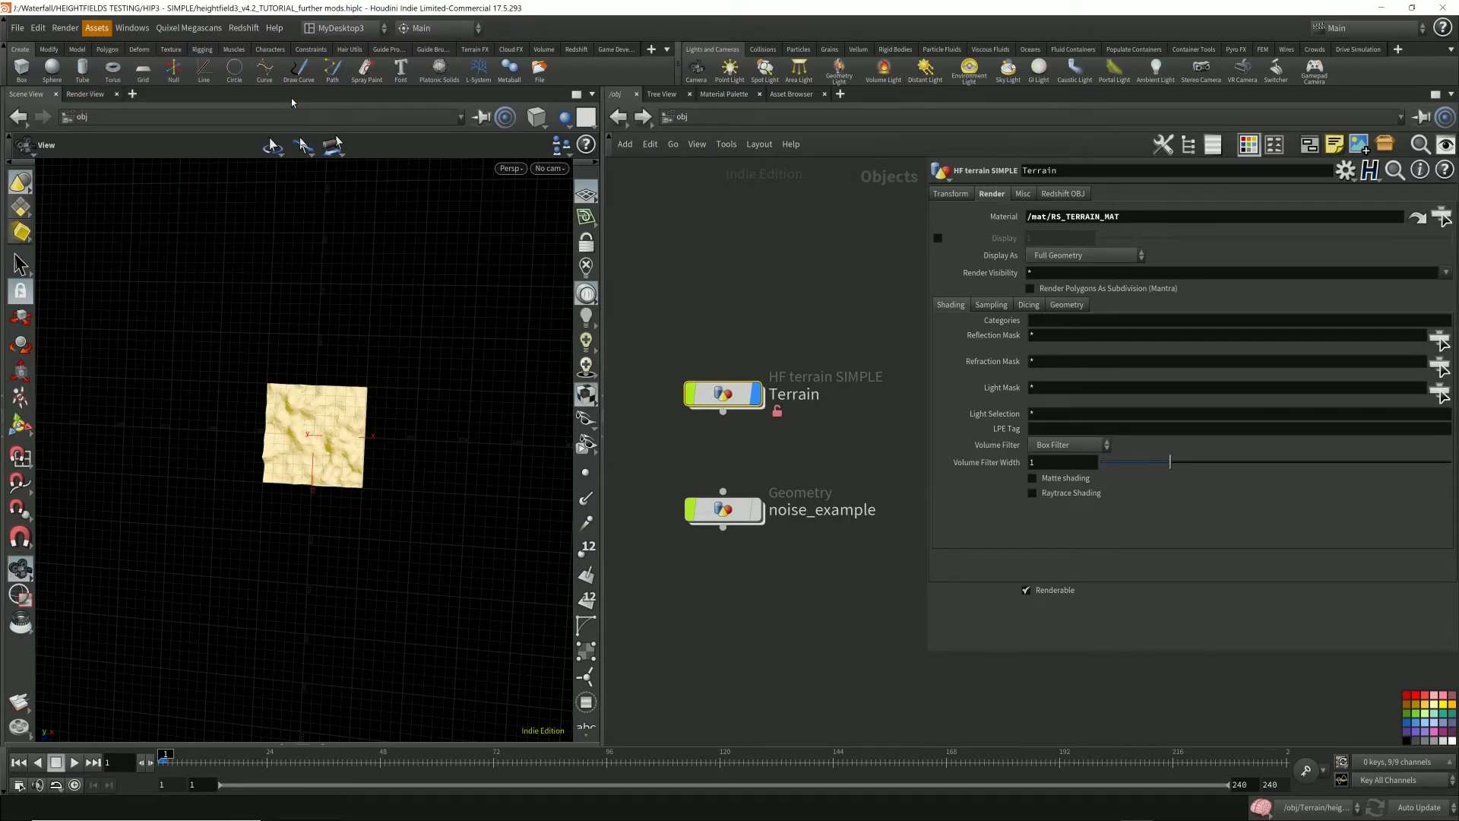
- Switch to the File Explorer HDA folder, check the saved HF_terrain_SIMPLE.otl, and return to Houdini to deselect the Terrain node
key(alt+Tab)
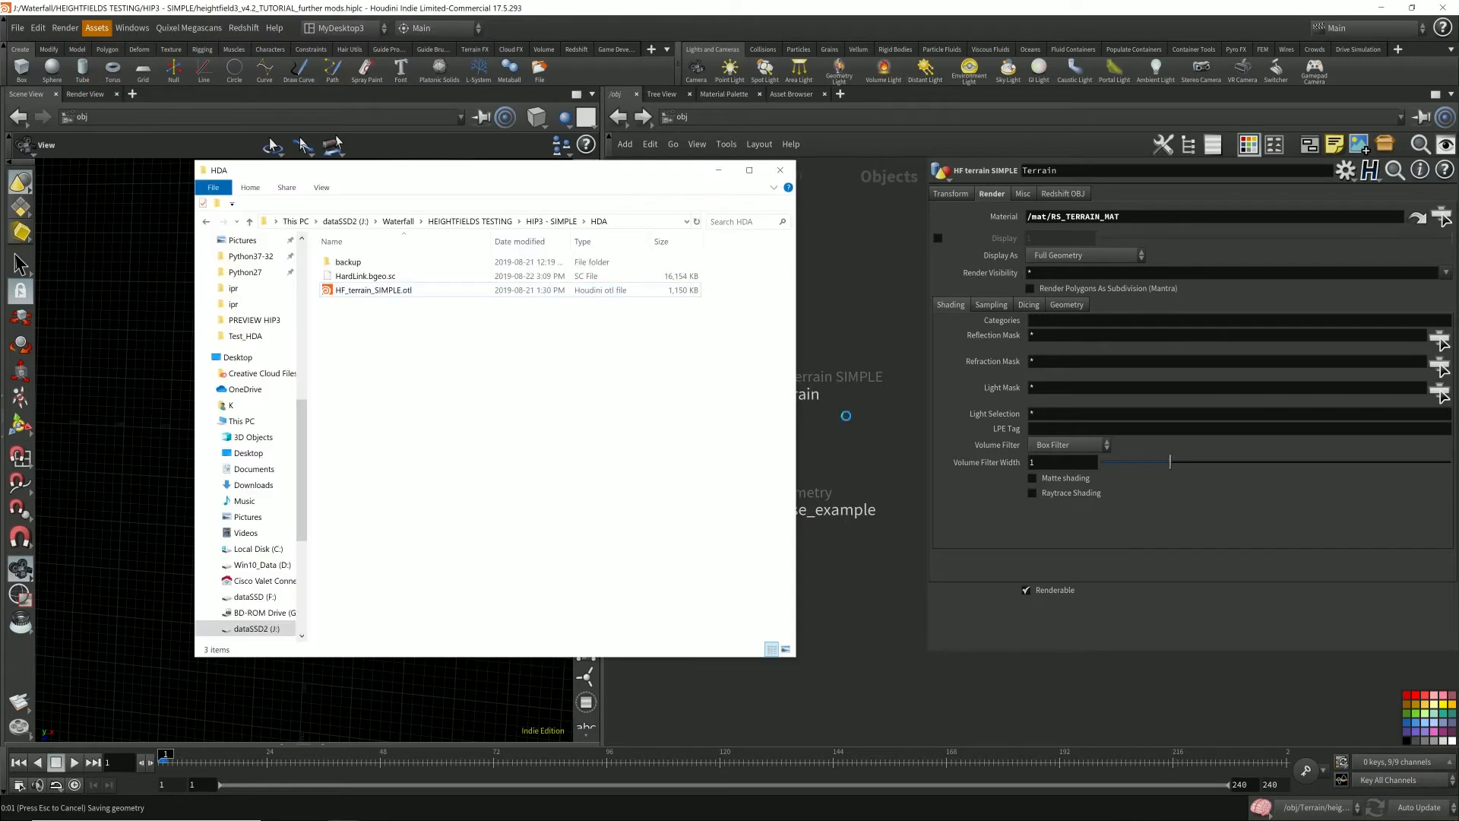
key(alt+Tab)
key(alt+Tab)
click(843, 462)
- Switch to Unreal Engine, import HF_terrain_SIMPLE.otl from File Explorer into the Content/HDA folder, and decline the project file update
click(1176, 807)
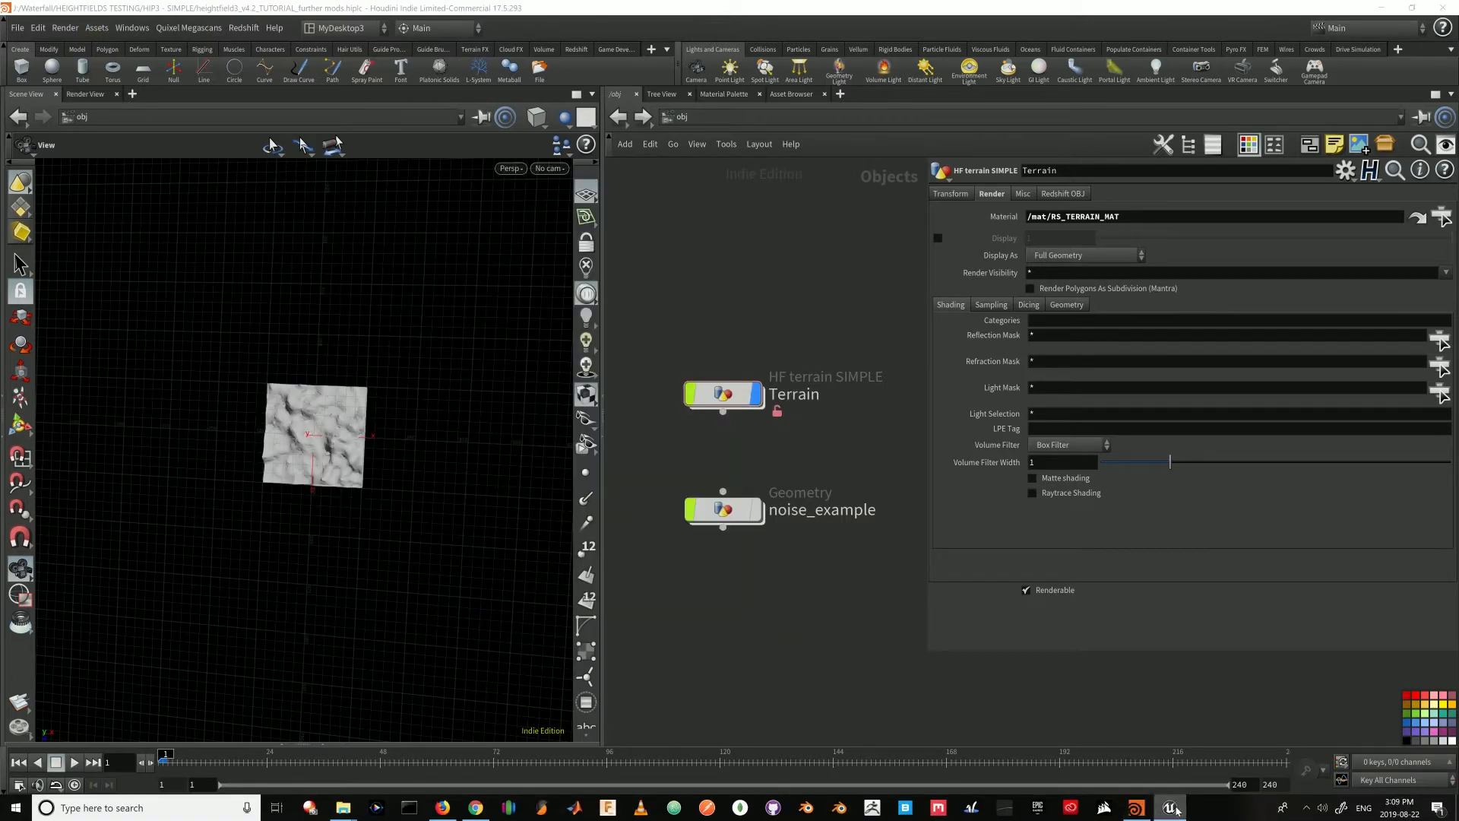
key(alt+Tab)
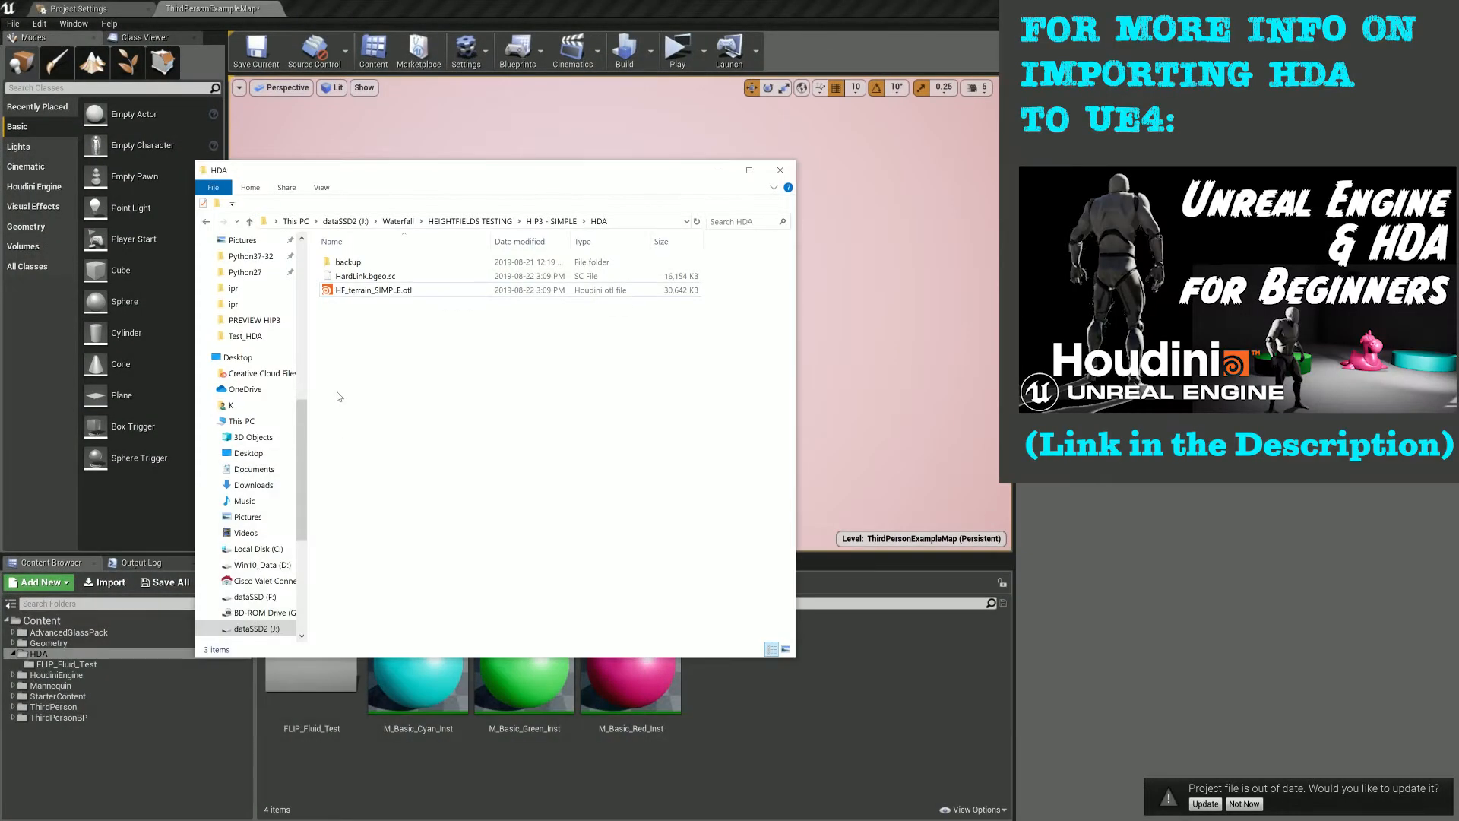
click(379, 291)
drag(379, 291, 870, 717)
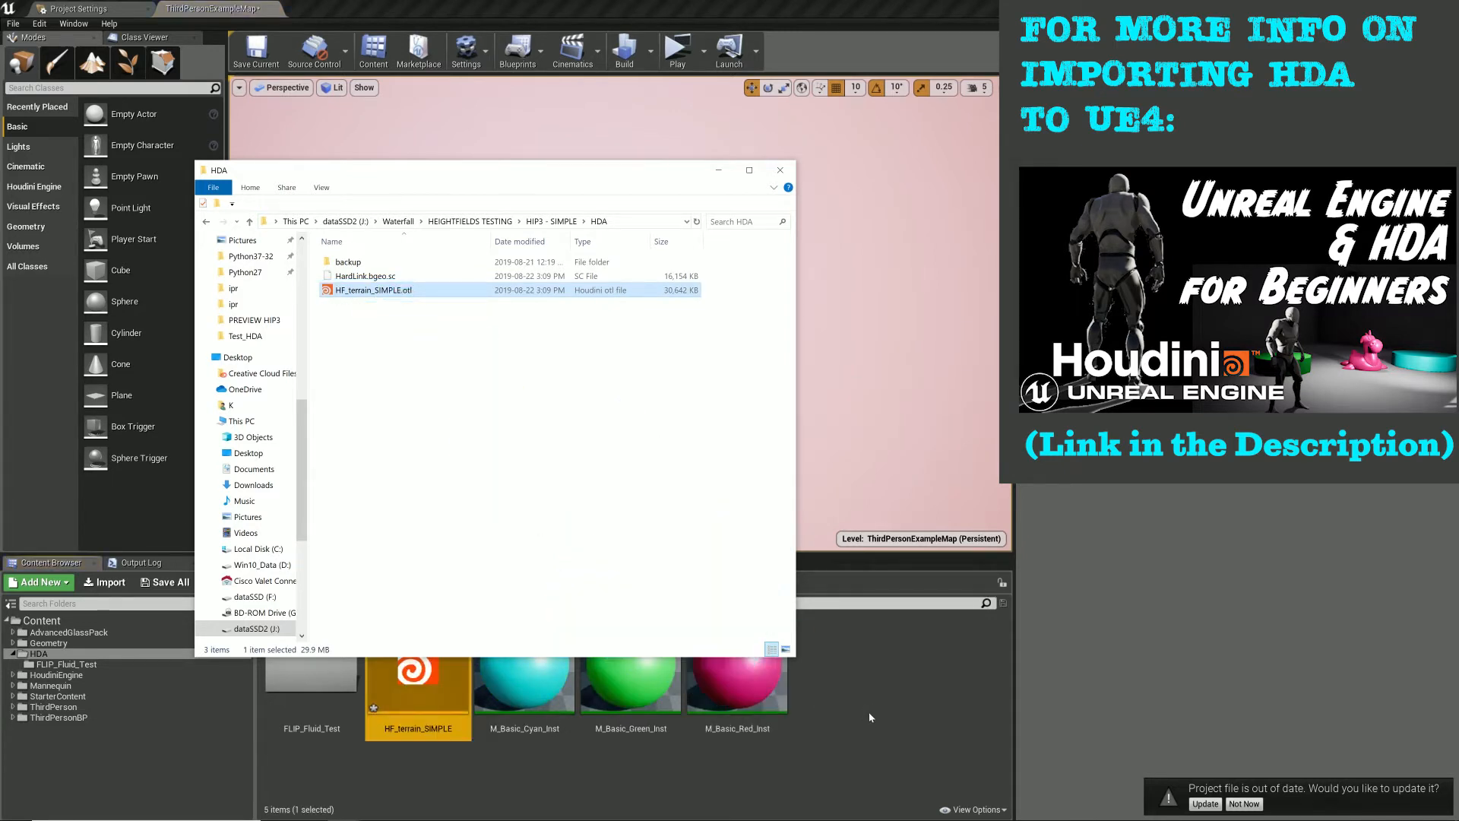
click(912, 696)
click(1250, 803)
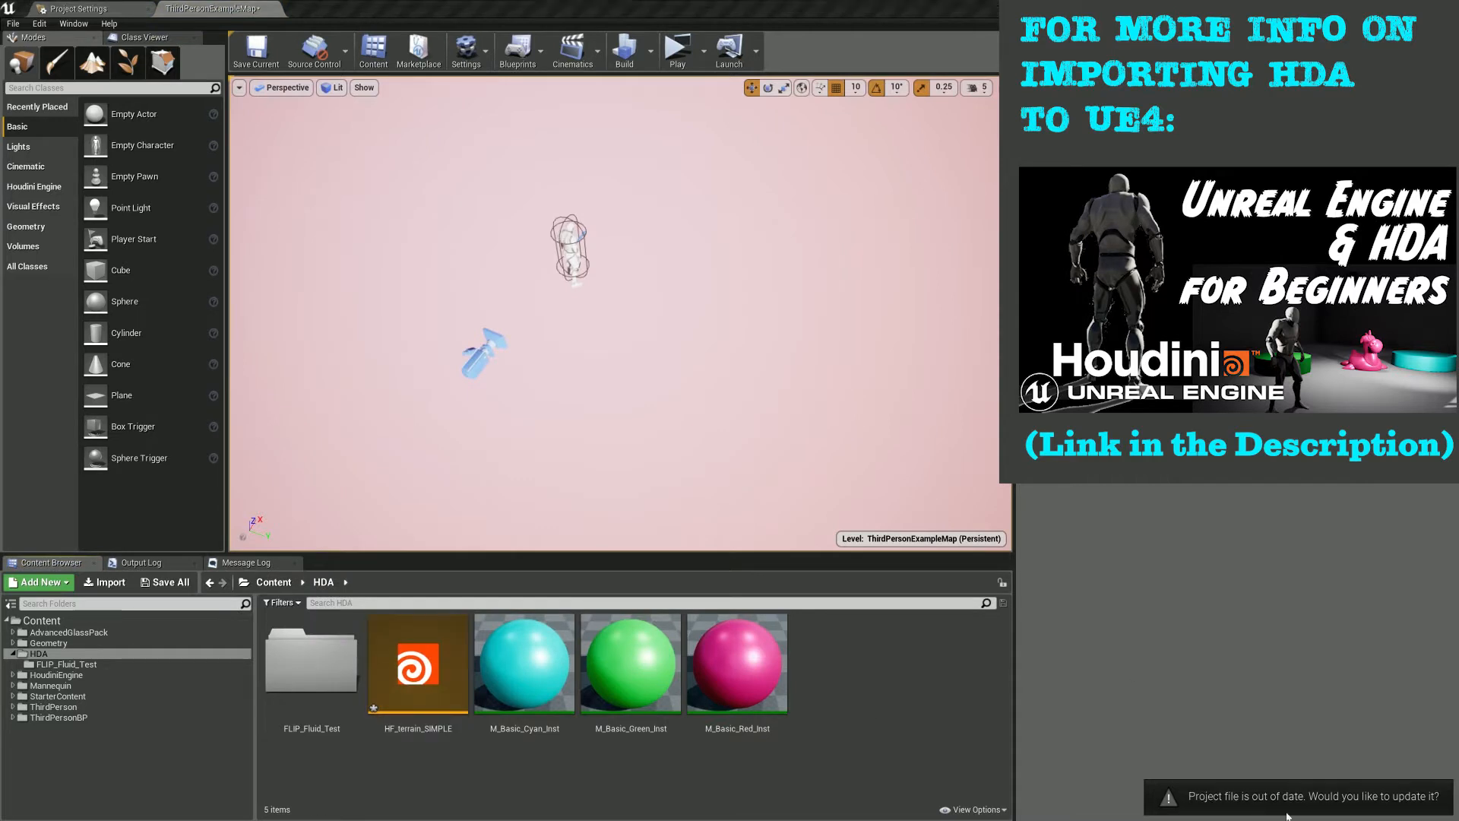
- Place the HF_terrain_SIMPLE asset in the level near the character and shift it to about X 46830, Y -3090
mouse_move(439, 683)
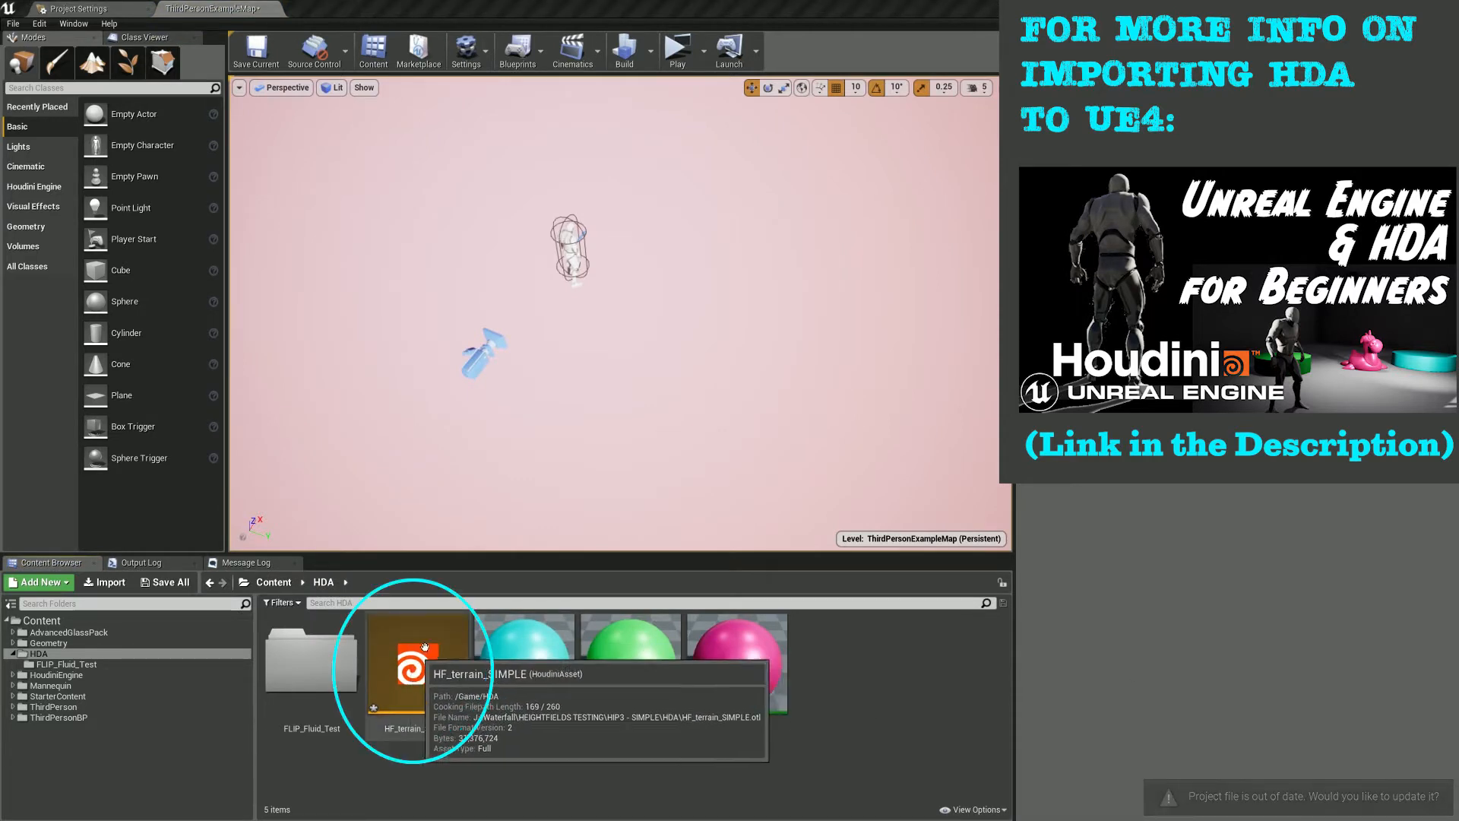
drag(440, 686, 654, 266)
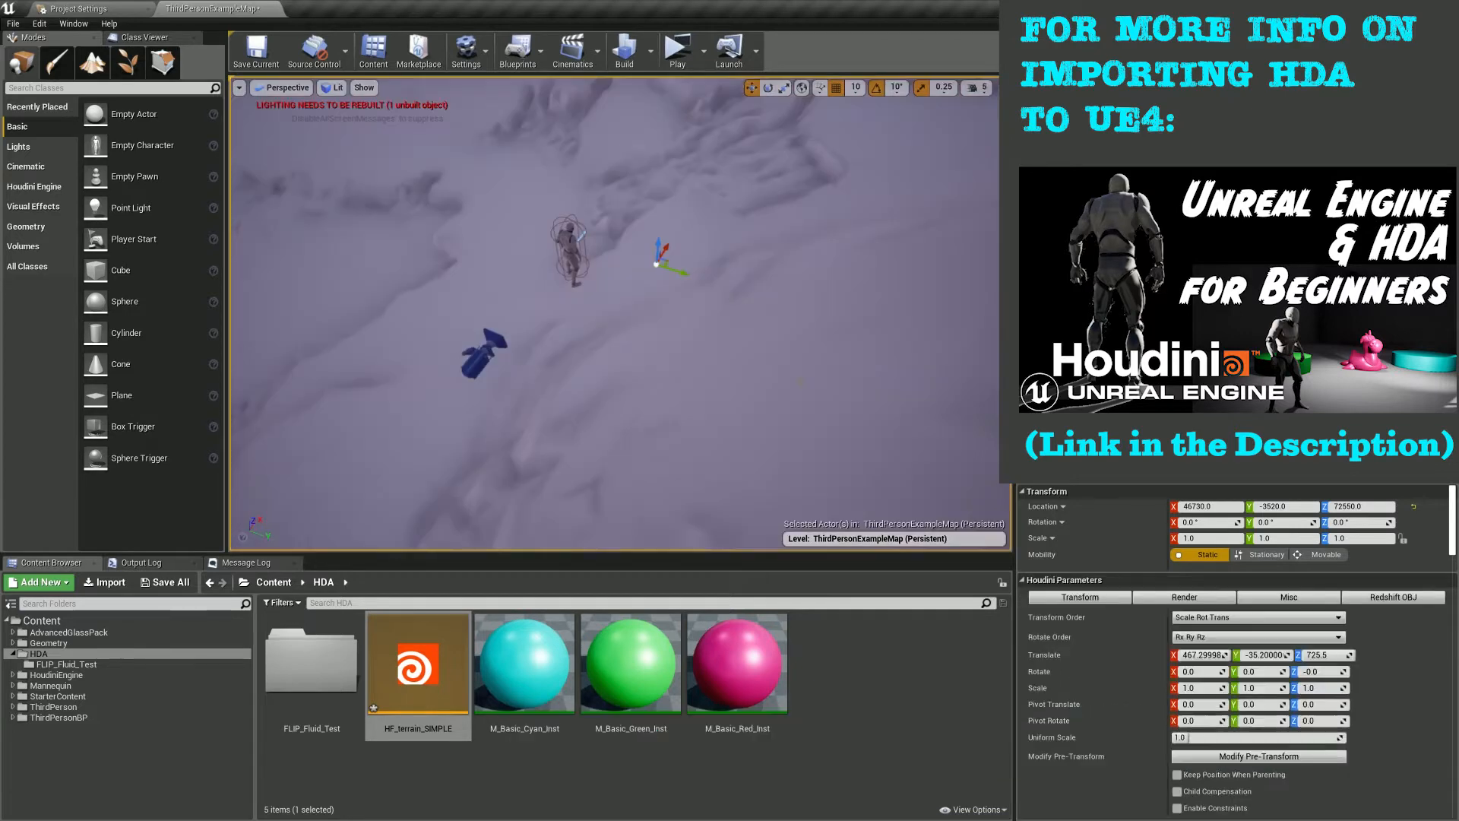
right_drag(620, 342, 547, 357)
key(s)
key(d)
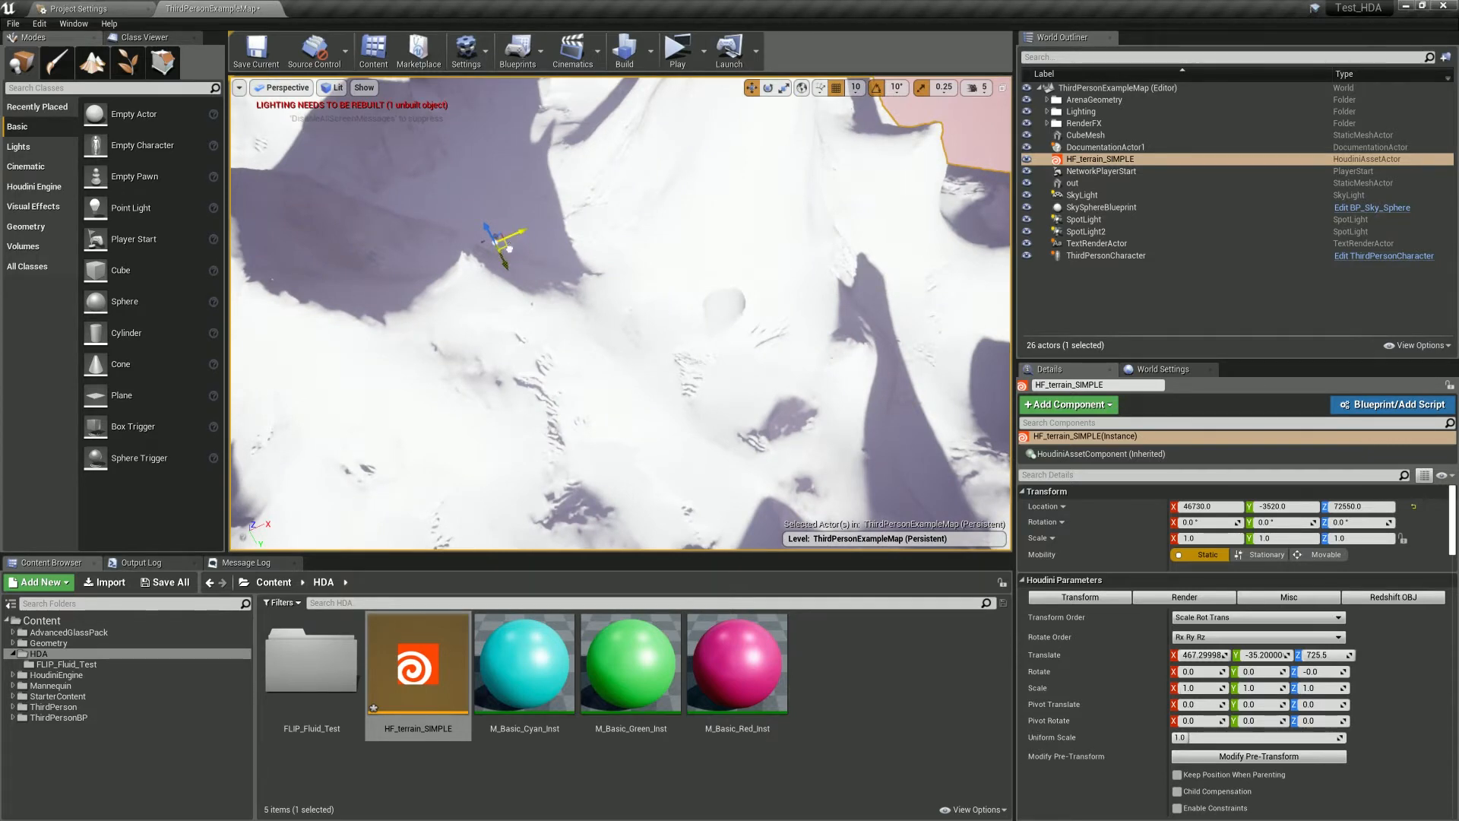
mouse_move(509, 249)
mouse_down()
mouse_move(603, 326)
mouse_move(504, 254)
mouse_move(519, 260)
mouse_up()
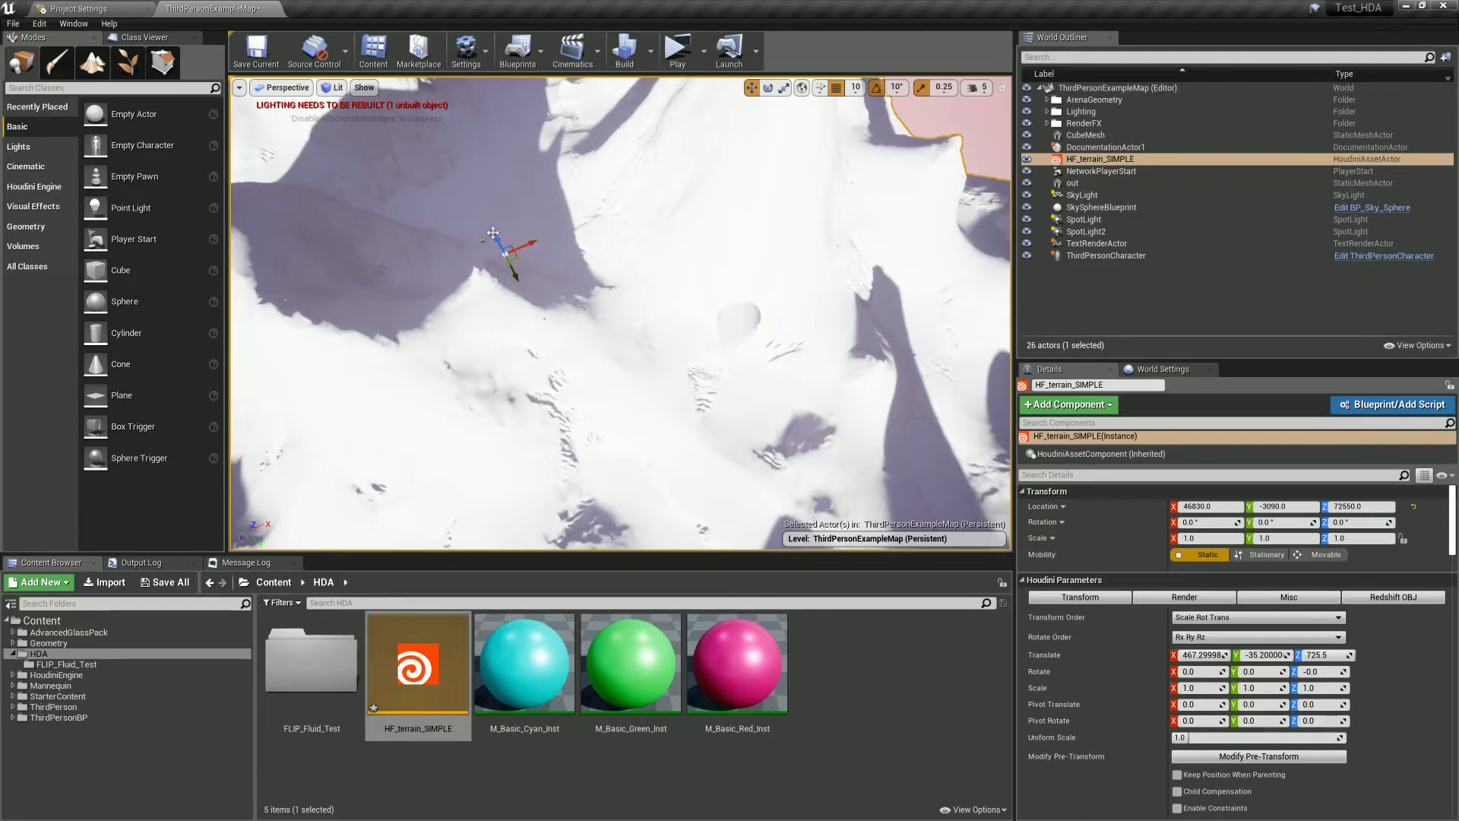
- Select ThirdPersonCharacter and move it beside the tunnel opening, to about X 50270, Y 1940, Z 72826
right_drag(536, 226, 526, 185)
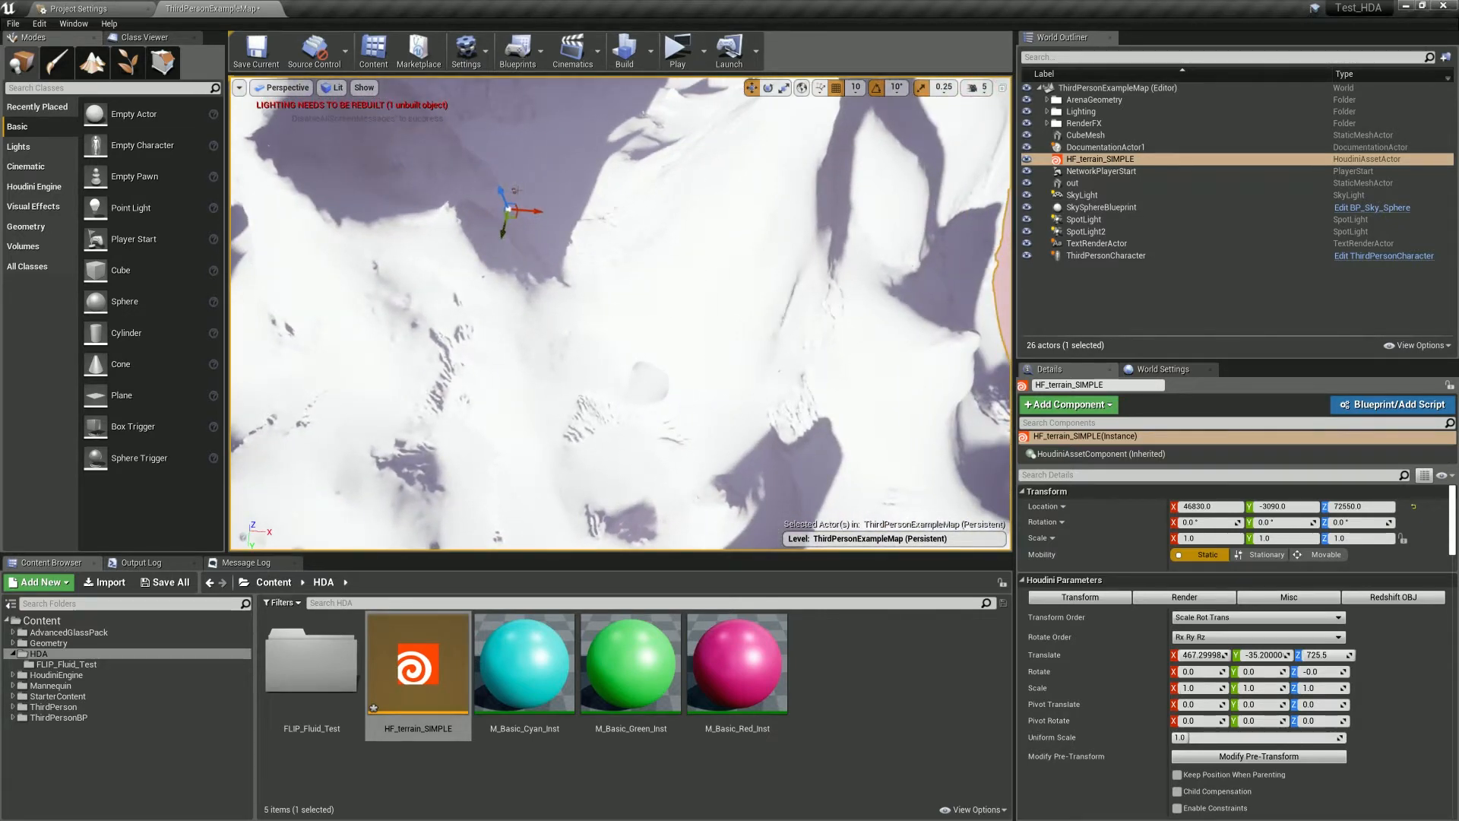
click(516, 190)
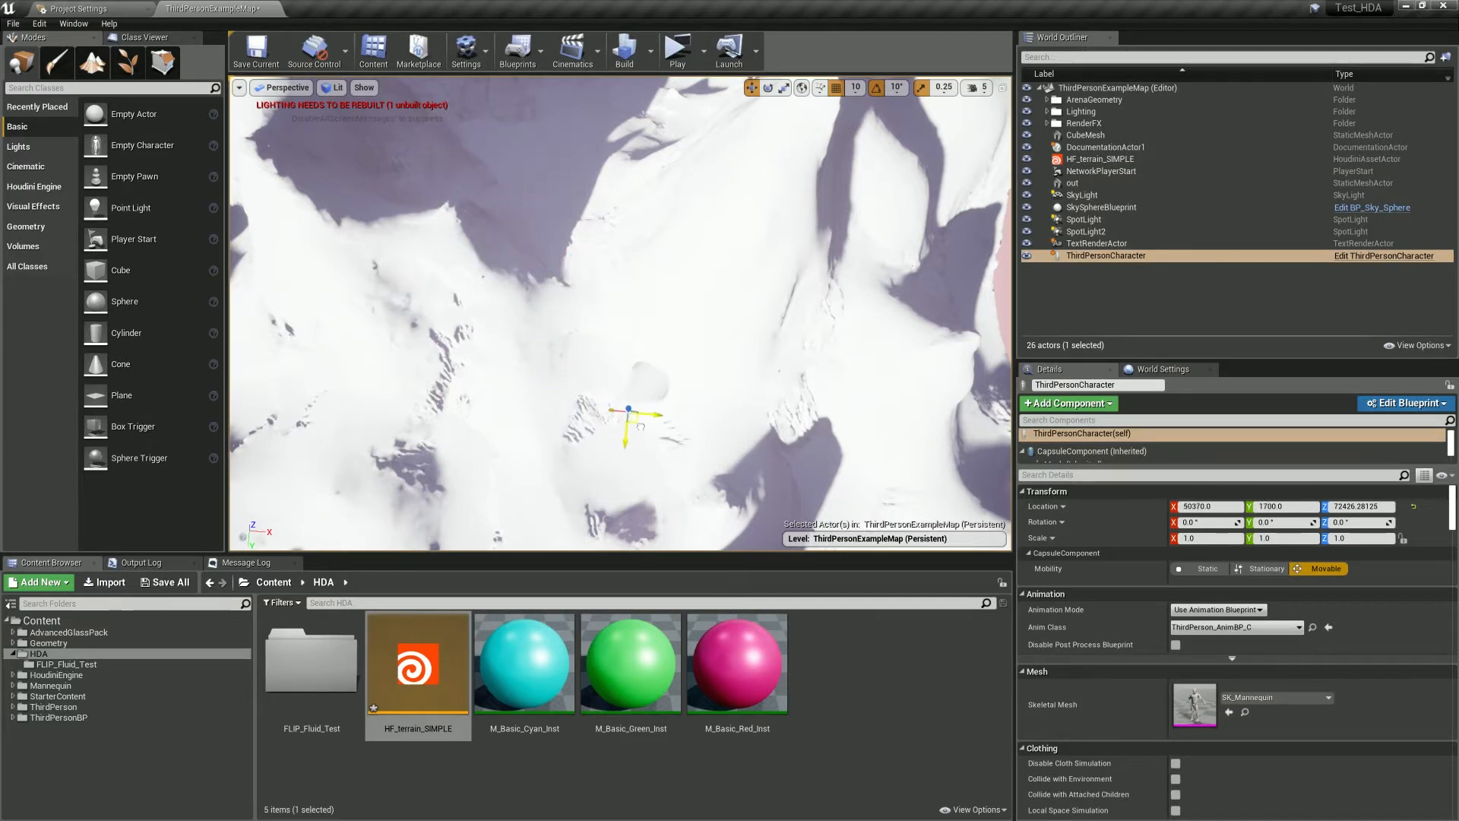
right_drag(635, 437, 612, 464)
key(w)
key(s)
key(w)
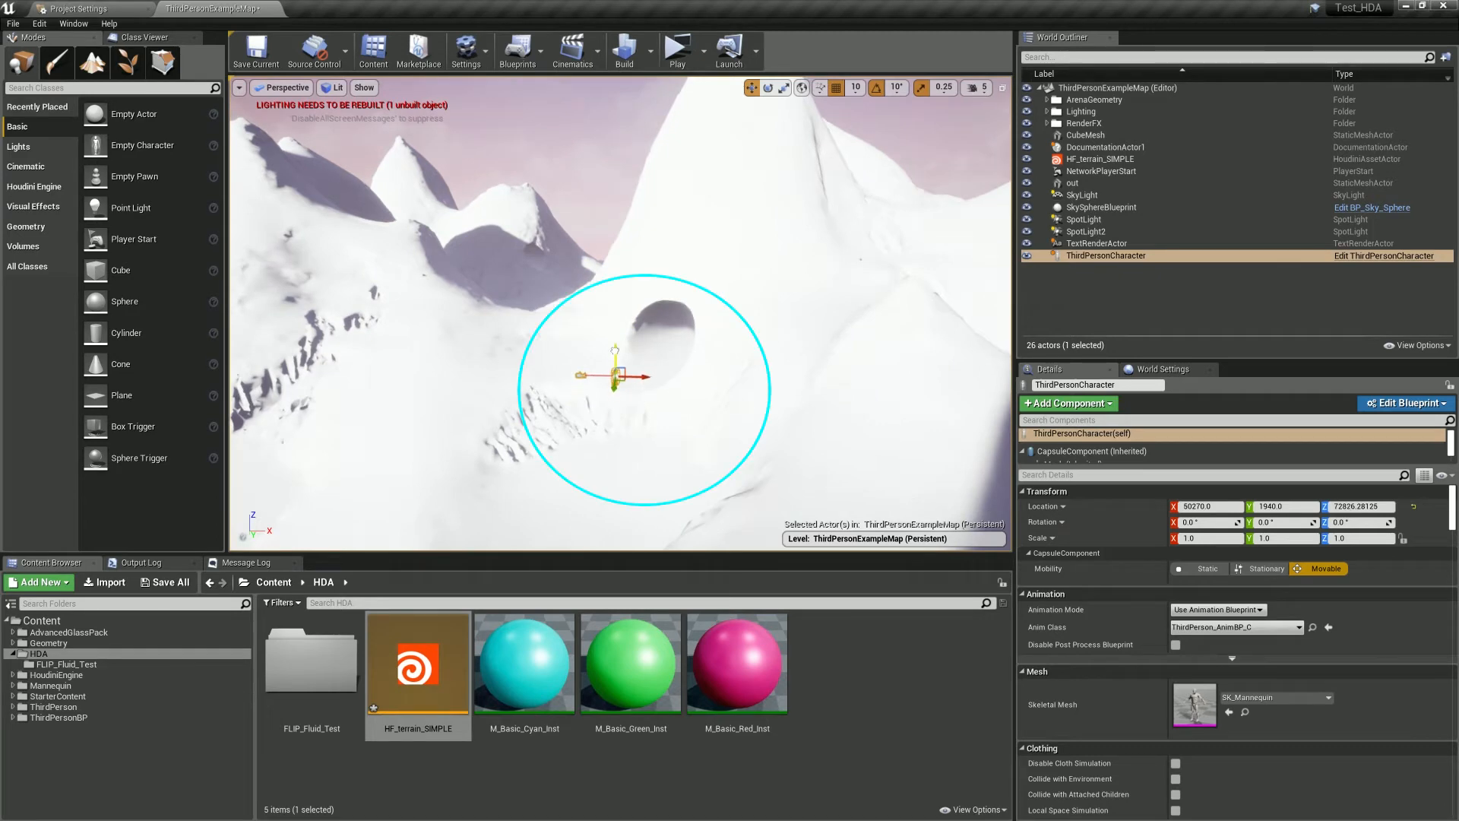
- Assign CubeMaterial to the HF_terrain_SIMPLE actor's static mesh under Houdini Generated Meshes
key(s)
right_drag(615, 350, 624, 315)
key(w)
key(s)
key(s)
key(w)
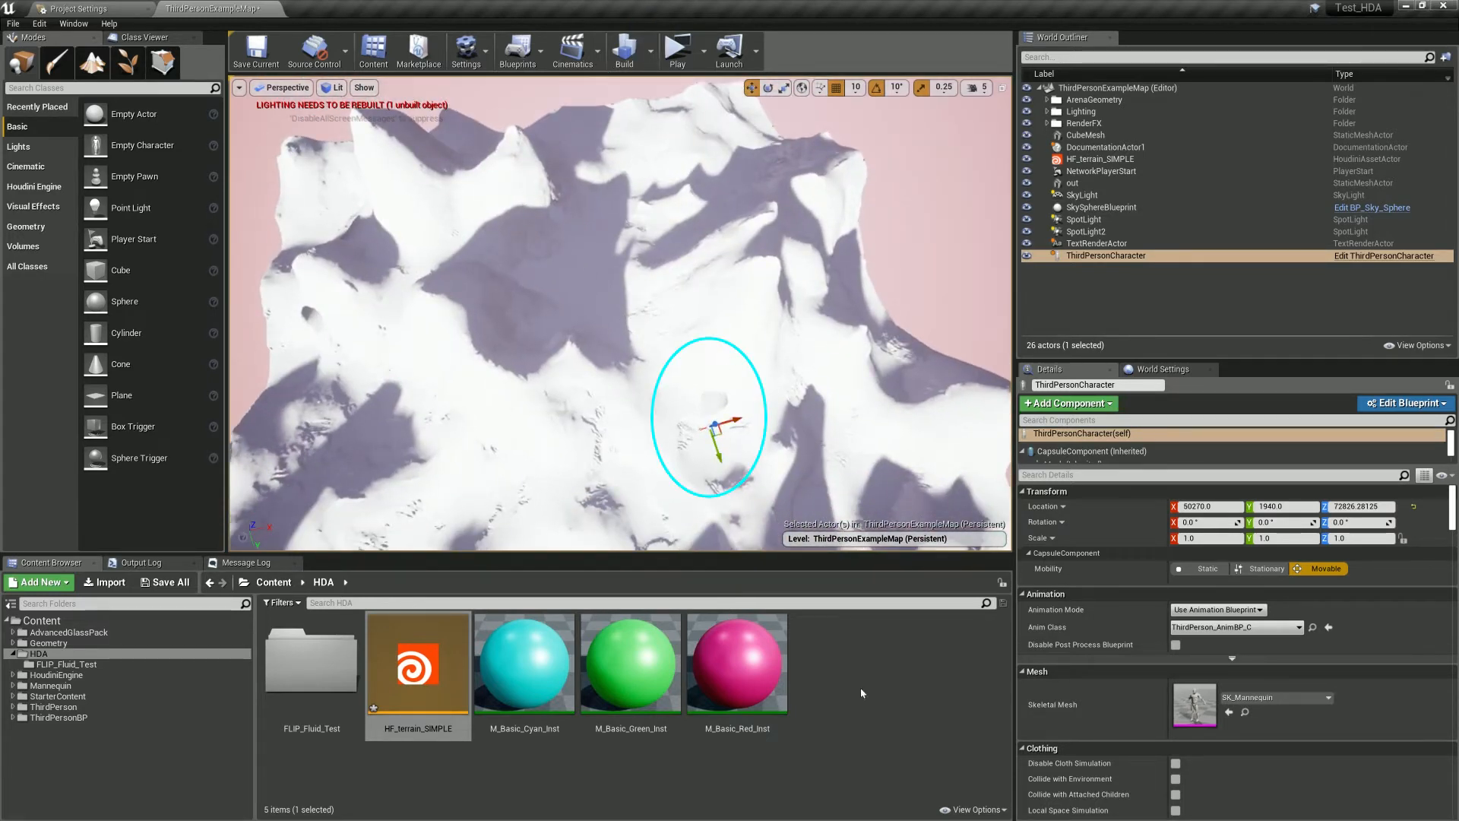
click(731, 340)
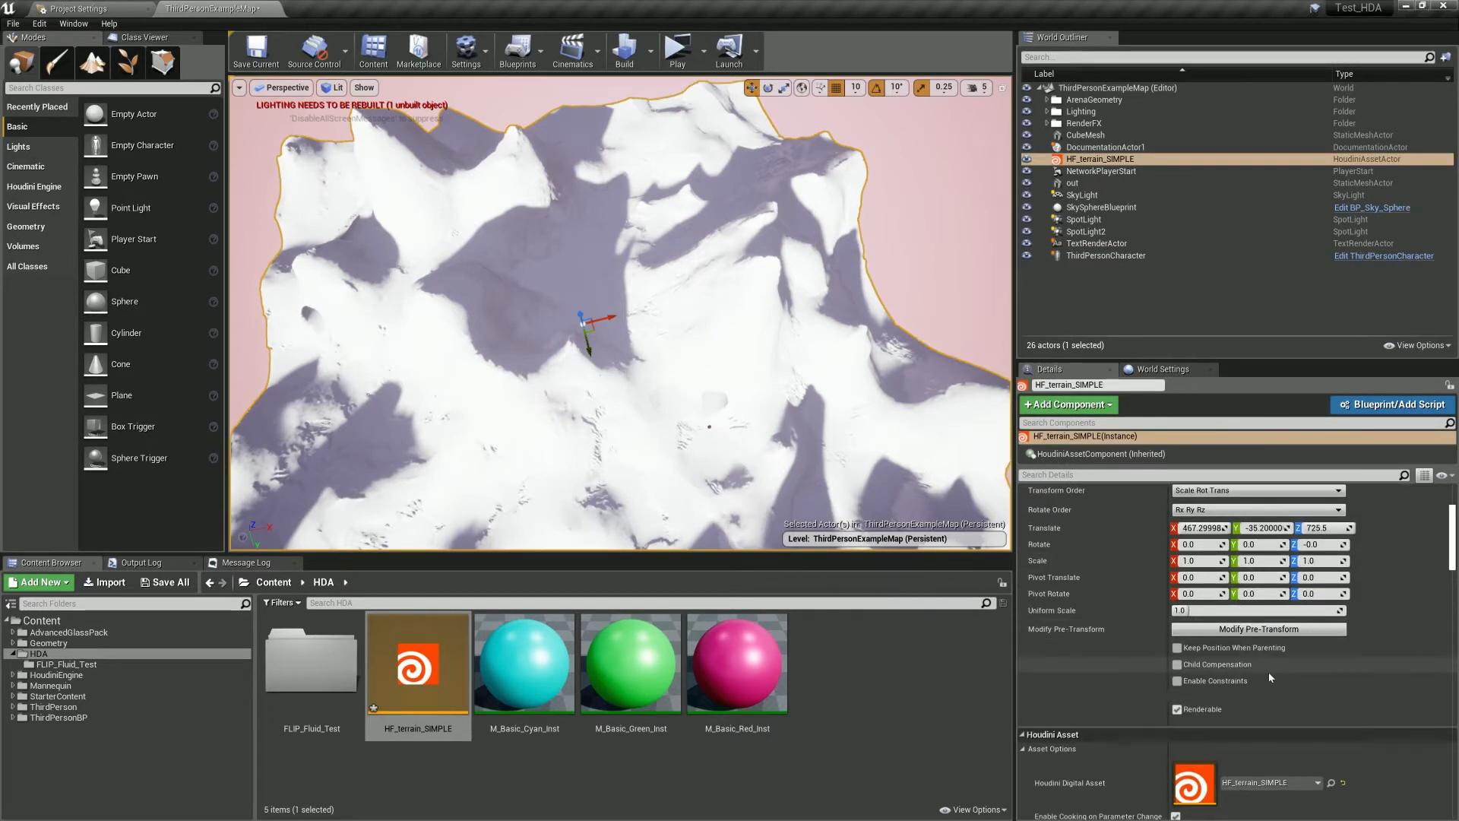
scroll(1269, 672, down, 10)
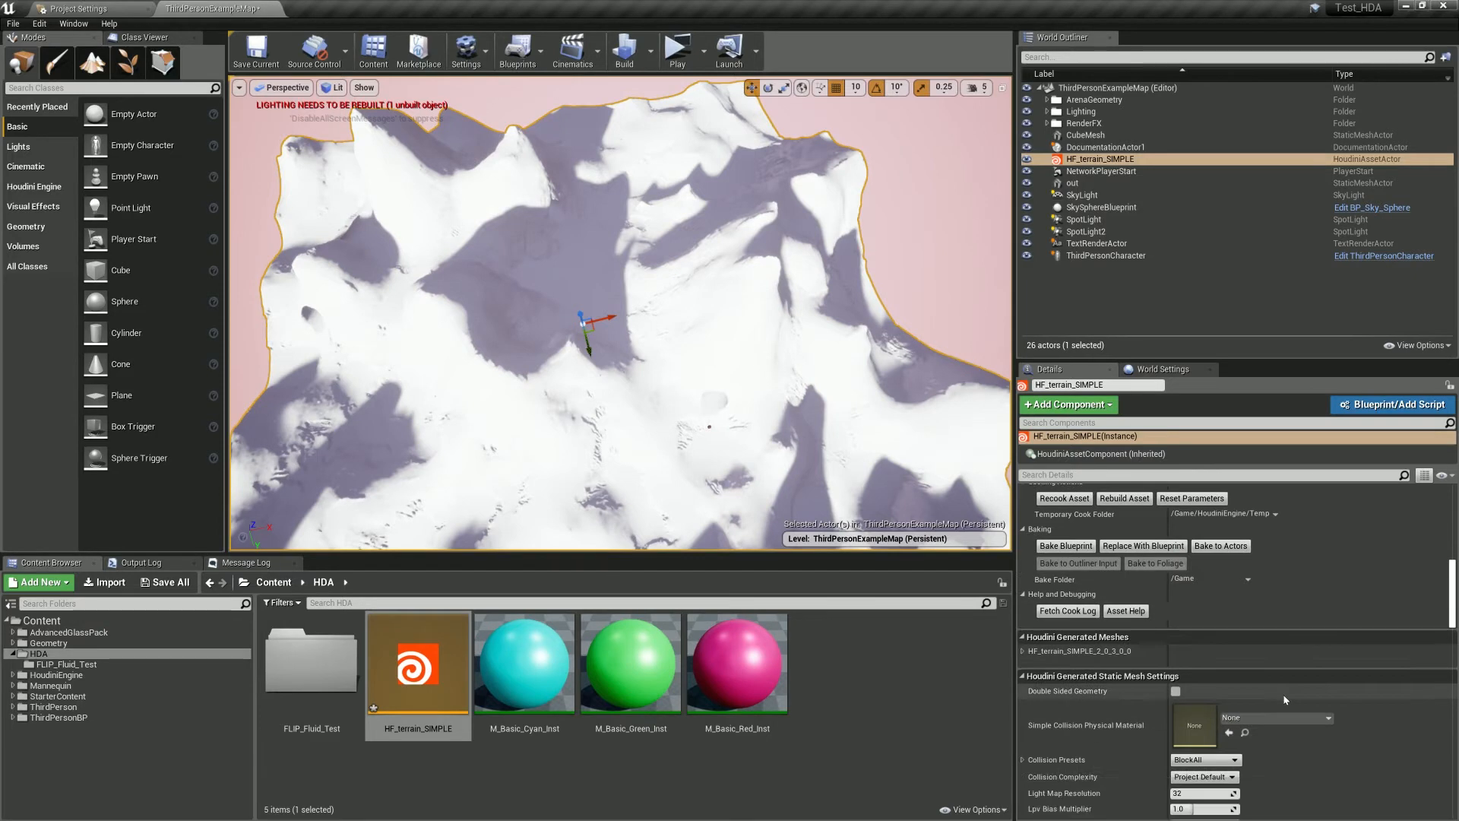
click(1022, 651)
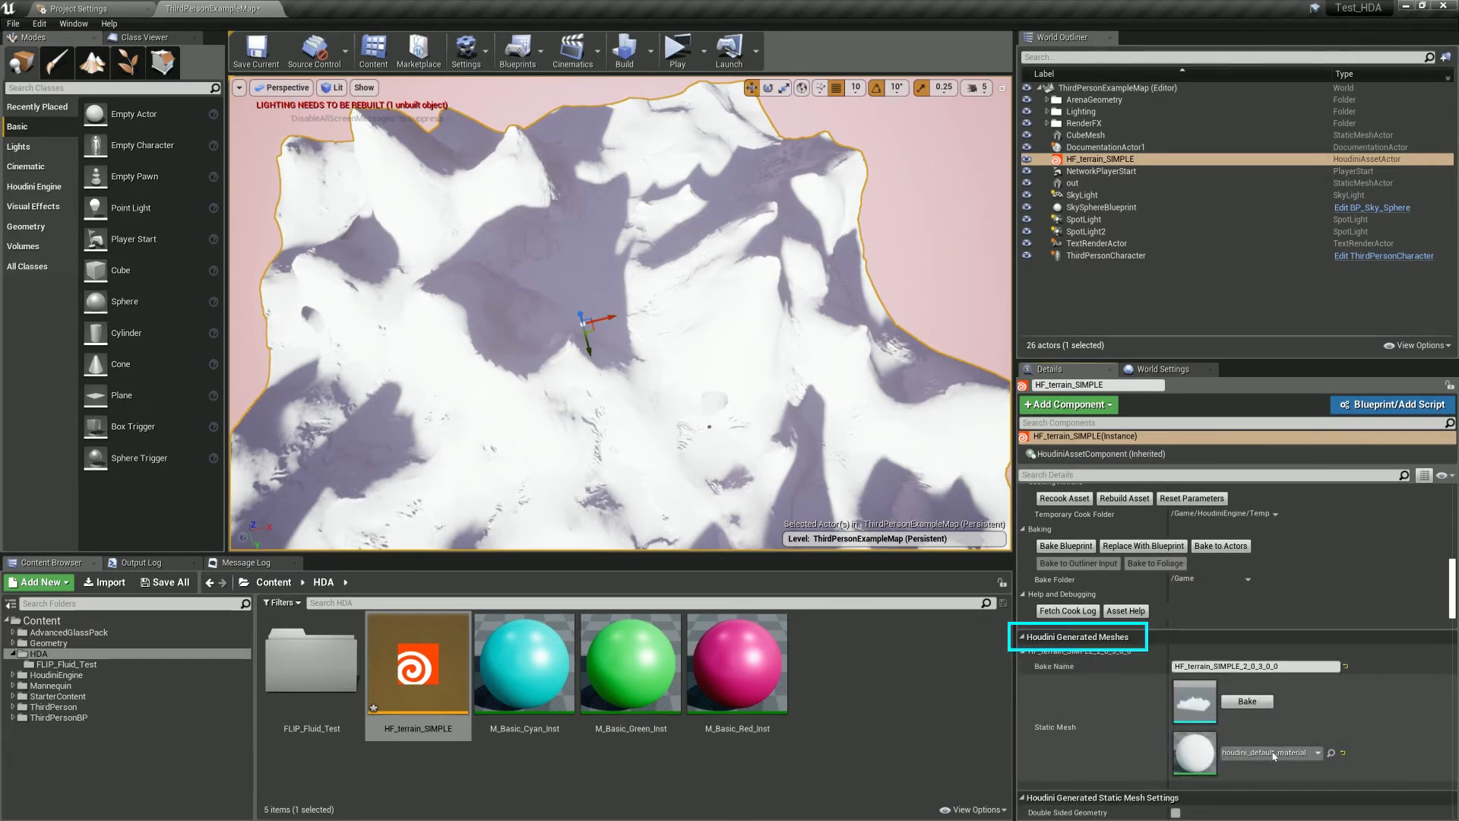
click(1274, 754)
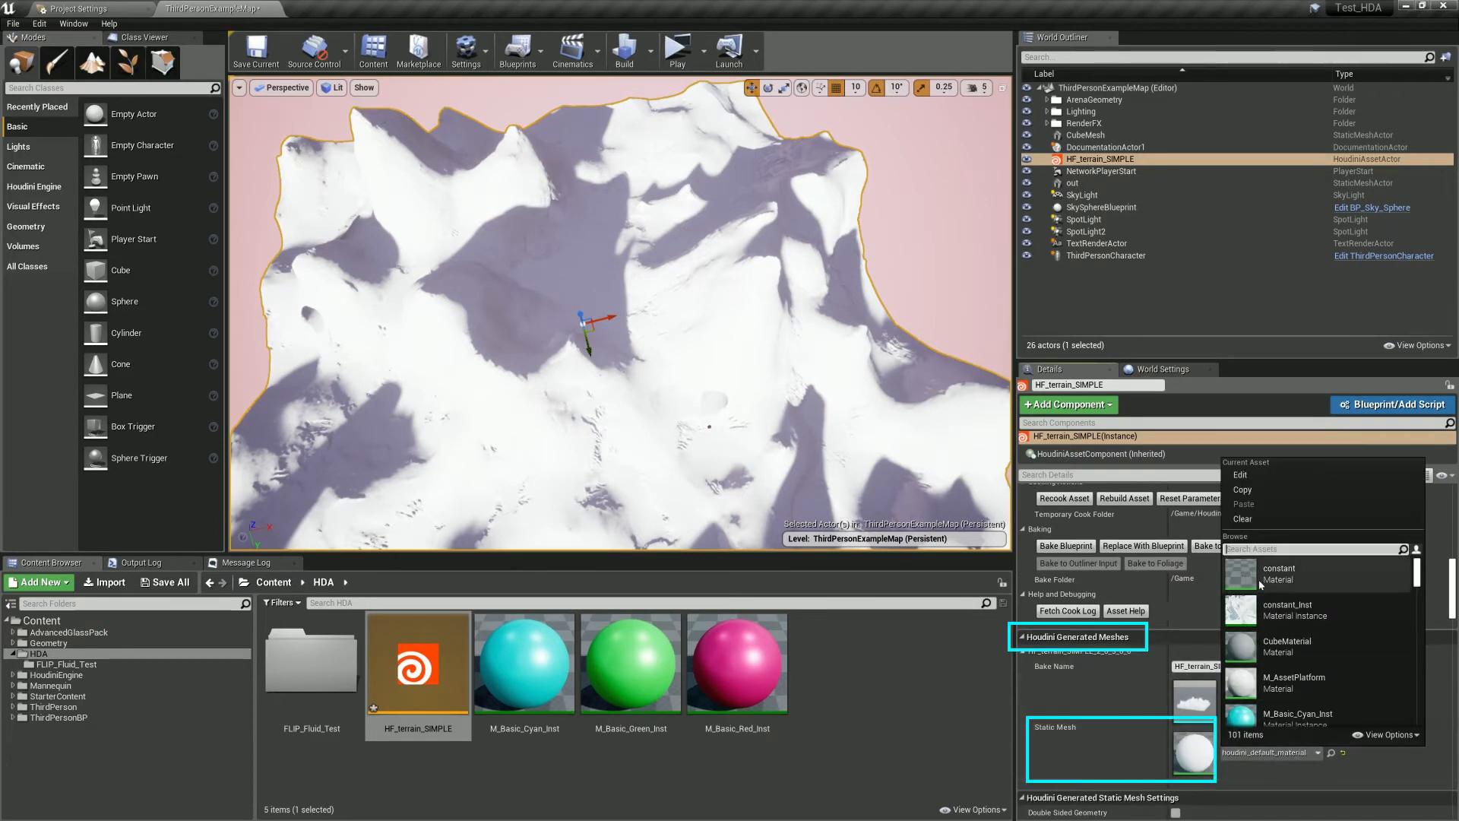
click(1264, 638)
alt+drag(728, 344, 792, 347)
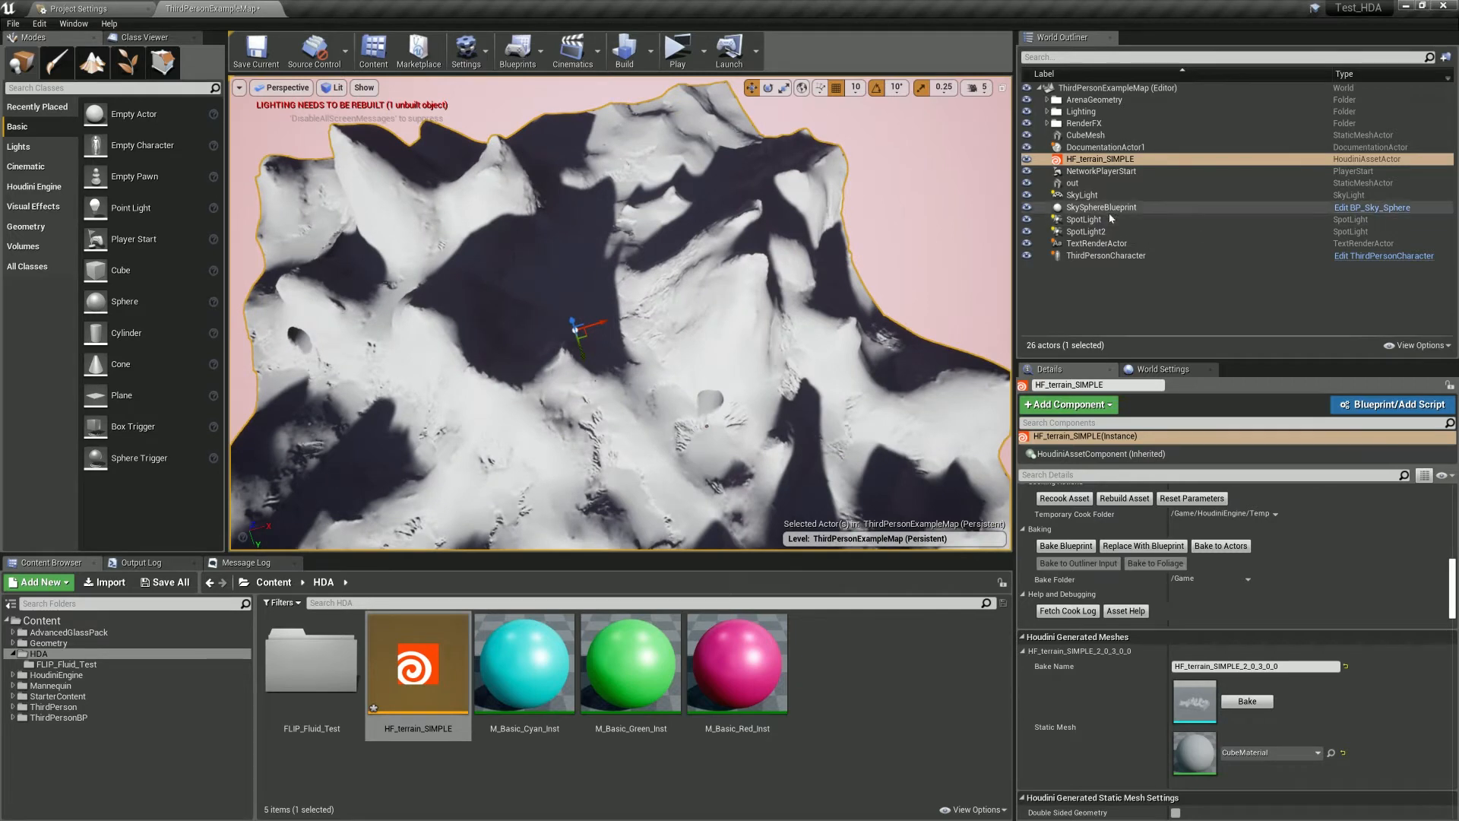
- Add a Directional Light over the middle of the terrain, and reselect the HF_terrain_SIMPLE actor
click(38, 147)
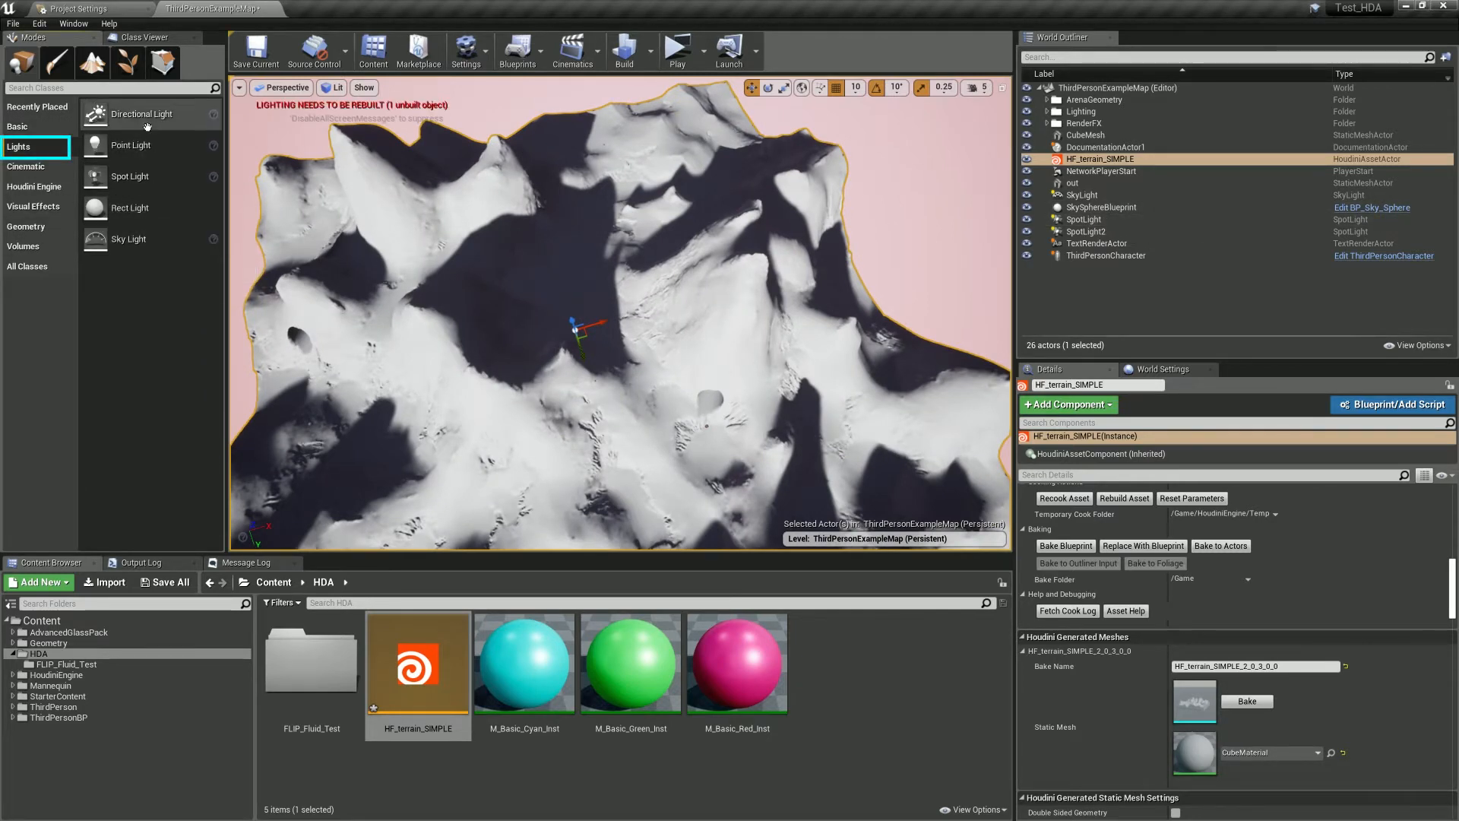
drag(142, 114, 546, 367)
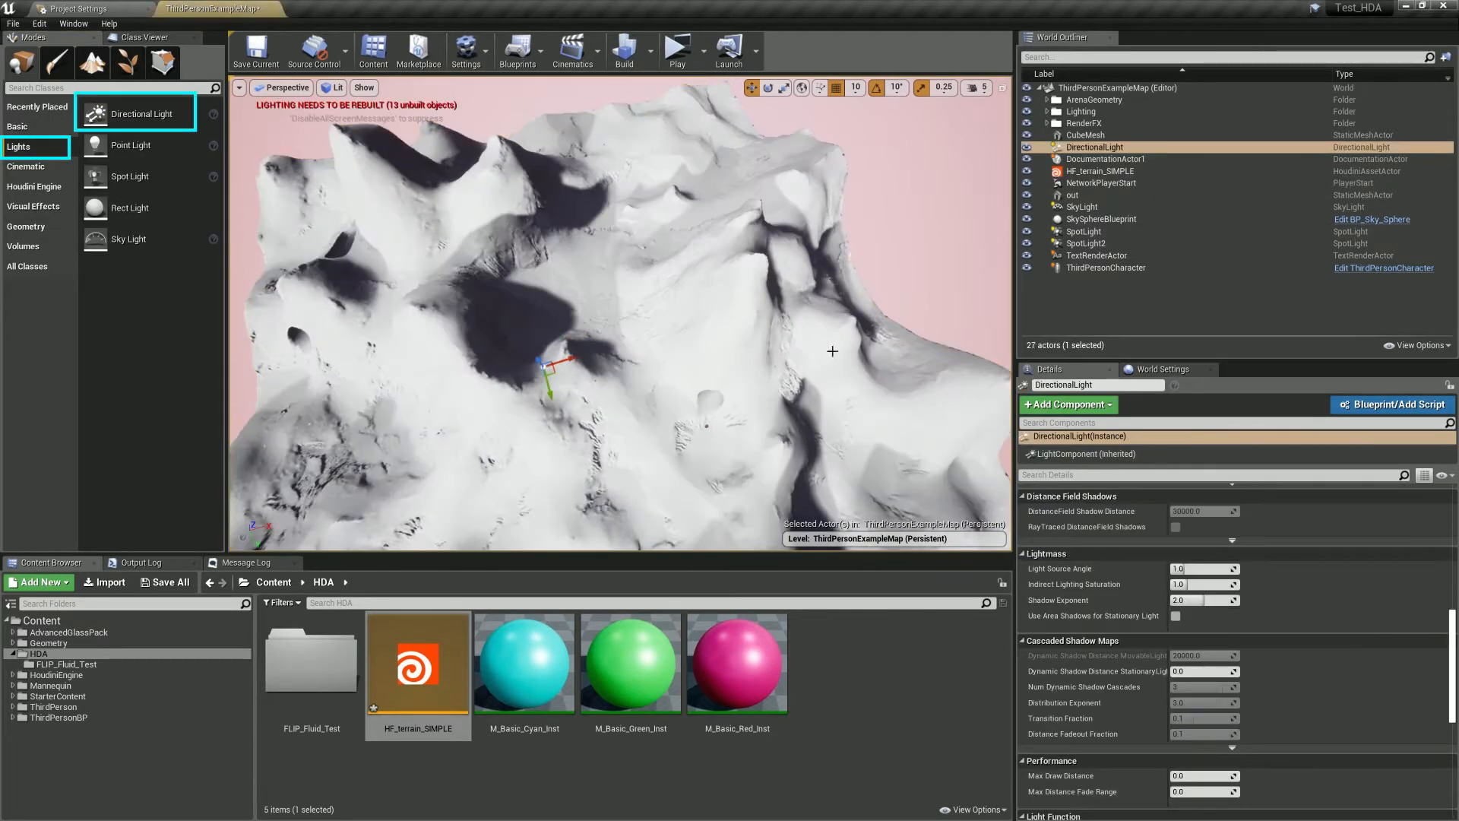
click(711, 425)
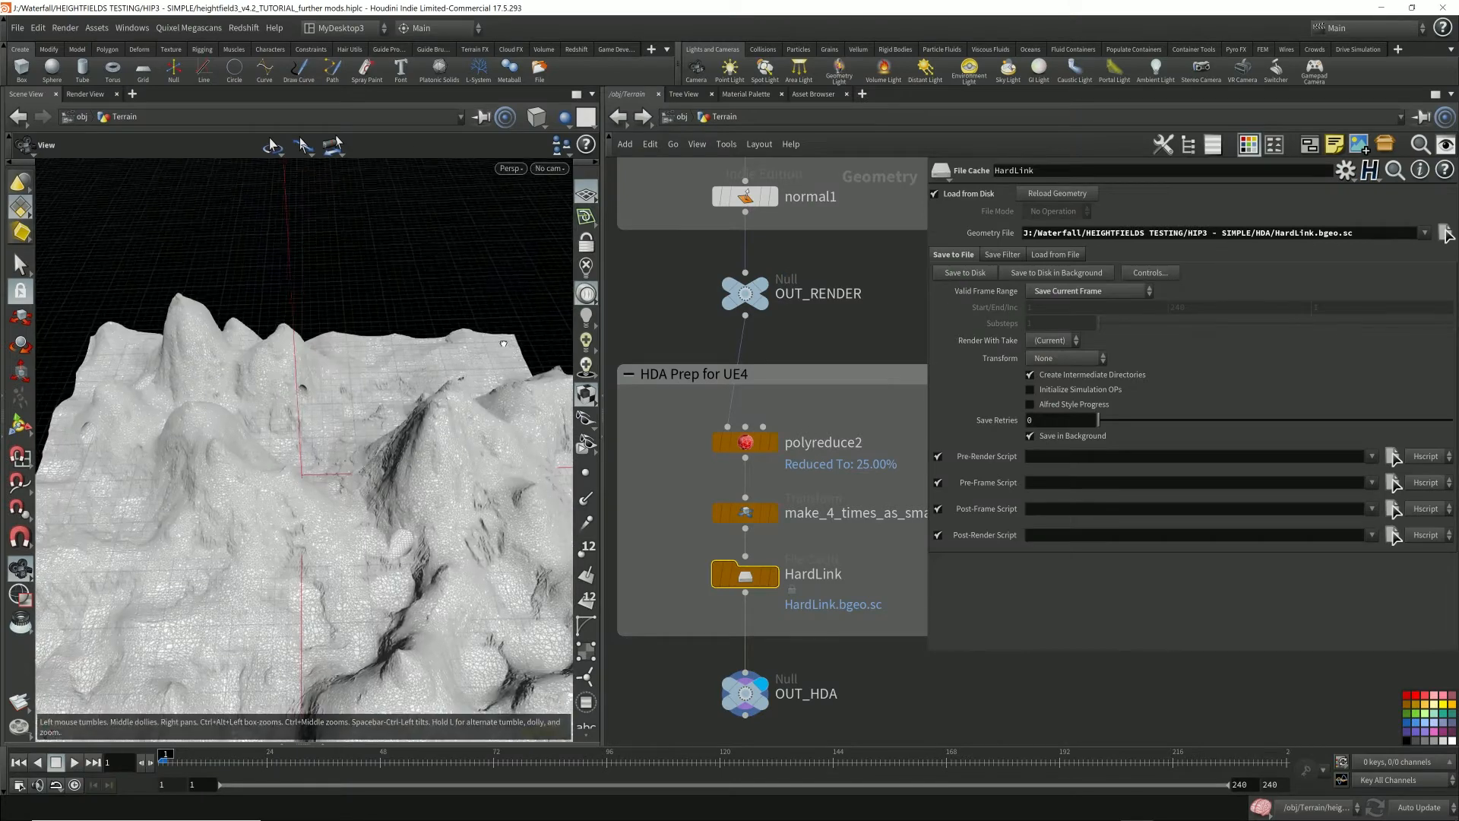
drag(503, 343, 499, 354)
drag(373, 564, 363, 575)
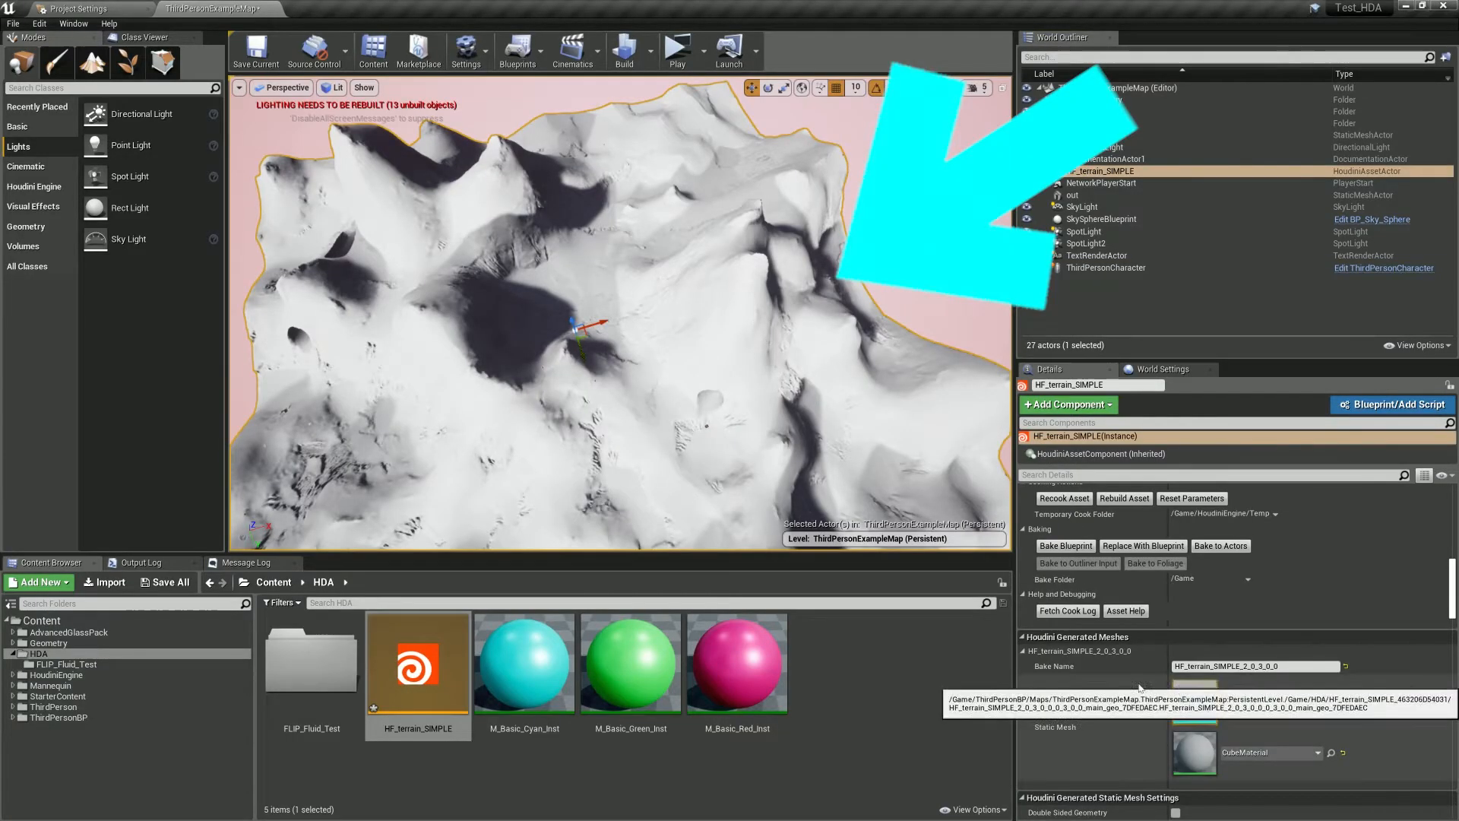
- Set HF_terrain_SIMPLE's Collision Complexity to Use Complex Collision As Simple in the Houdini Generated Static Mesh Settings
scroll(1108, 672, down, 3)
scroll(1108, 672, down, 4)
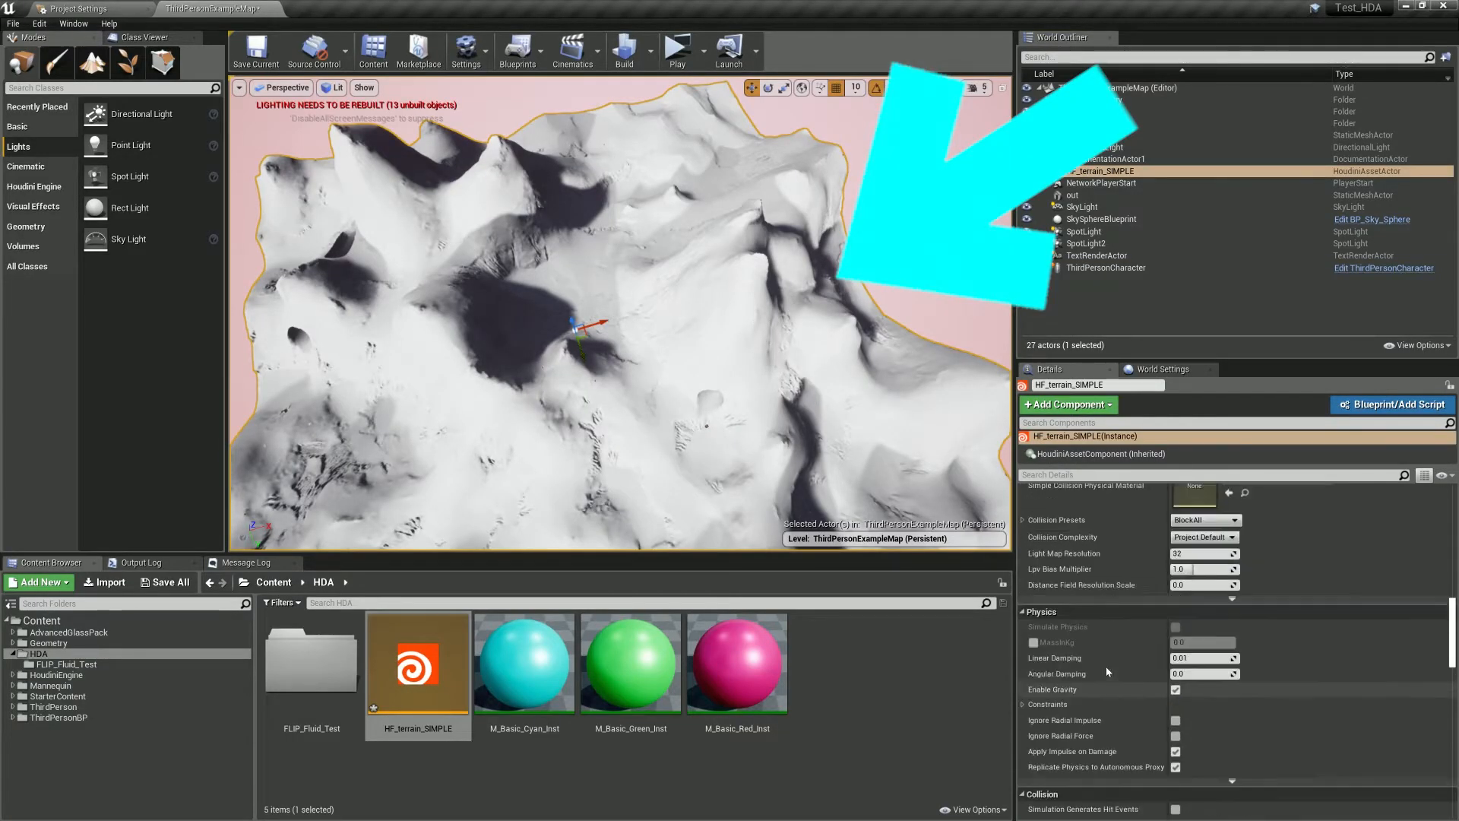
scroll(1100, 665, up, 2)
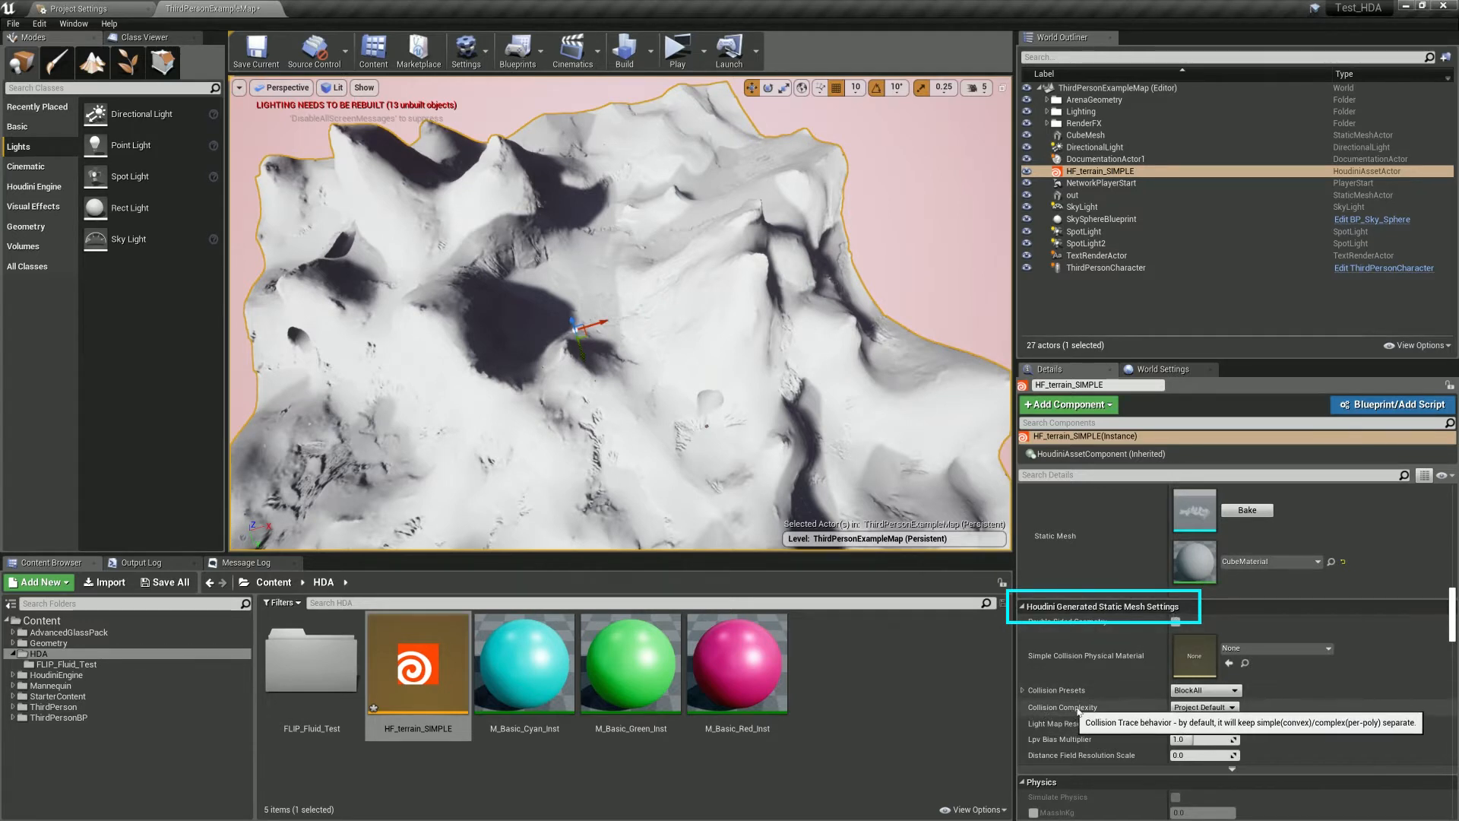
click(1229, 709)
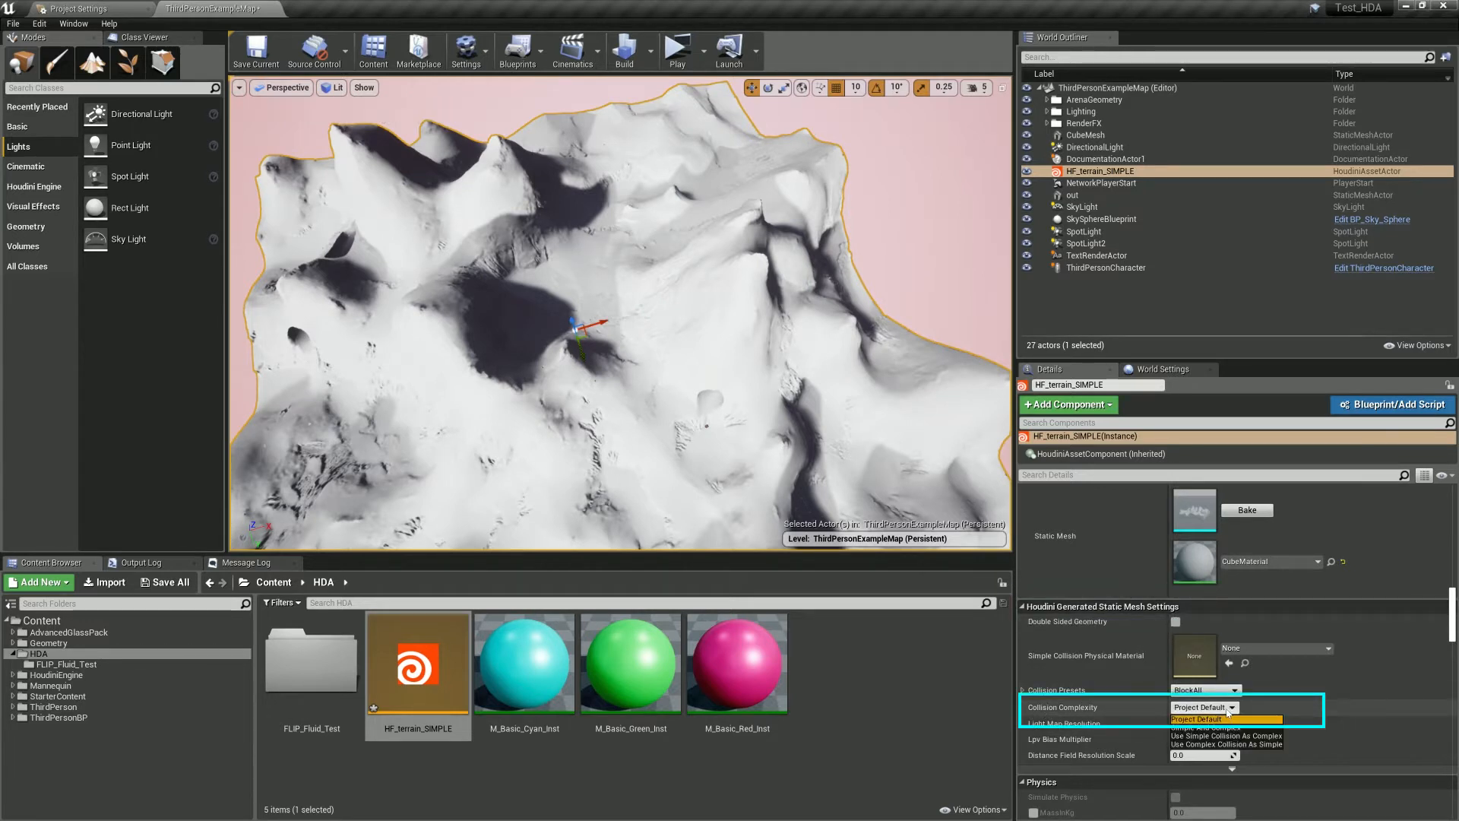
click(1198, 745)
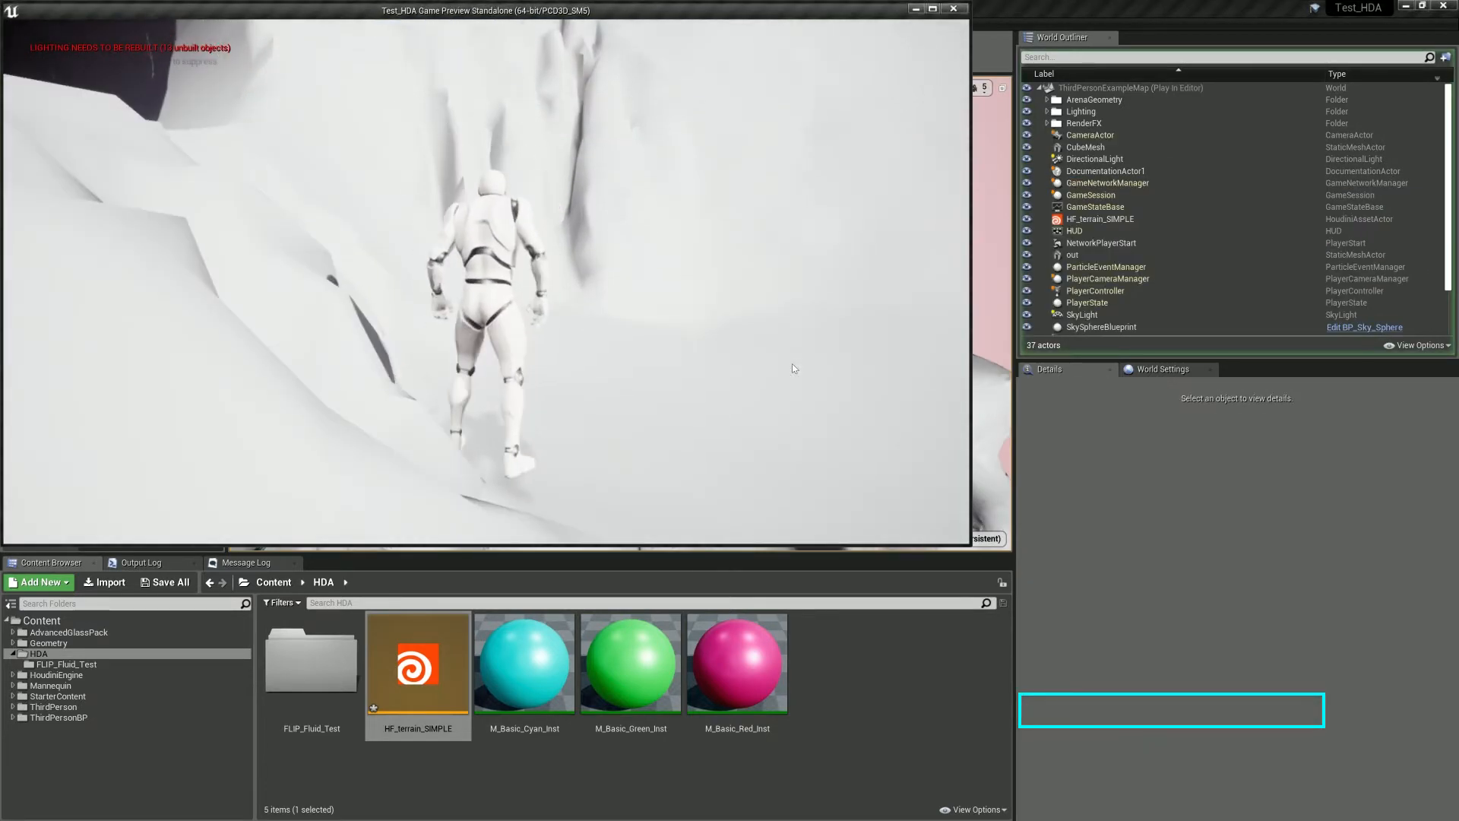
- Test the terrain collision in the game preview by running the character up into the first tunnel and through it
click(620, 316)
key(w)
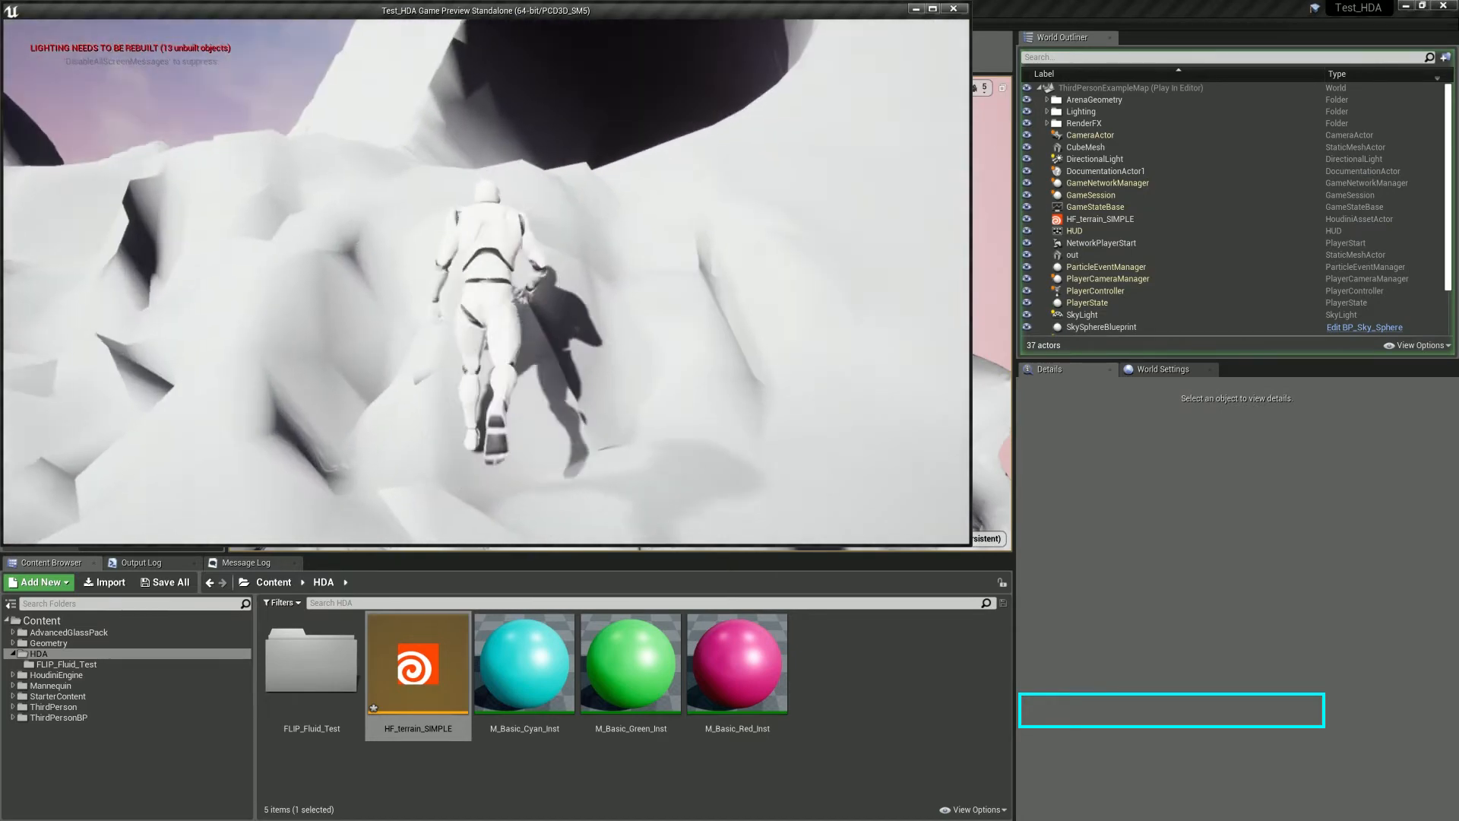
key(w)
key(space)
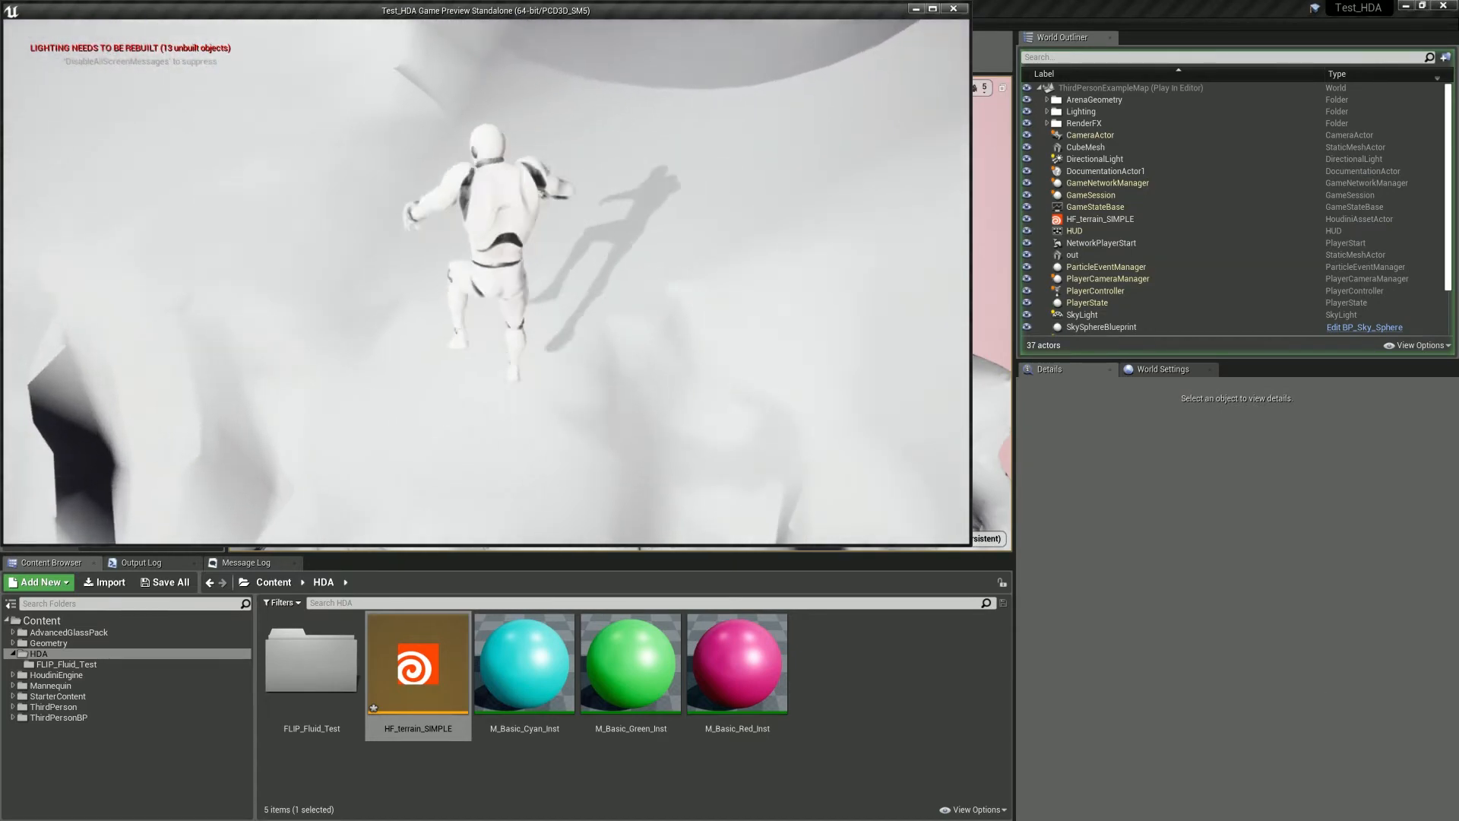
key(w)
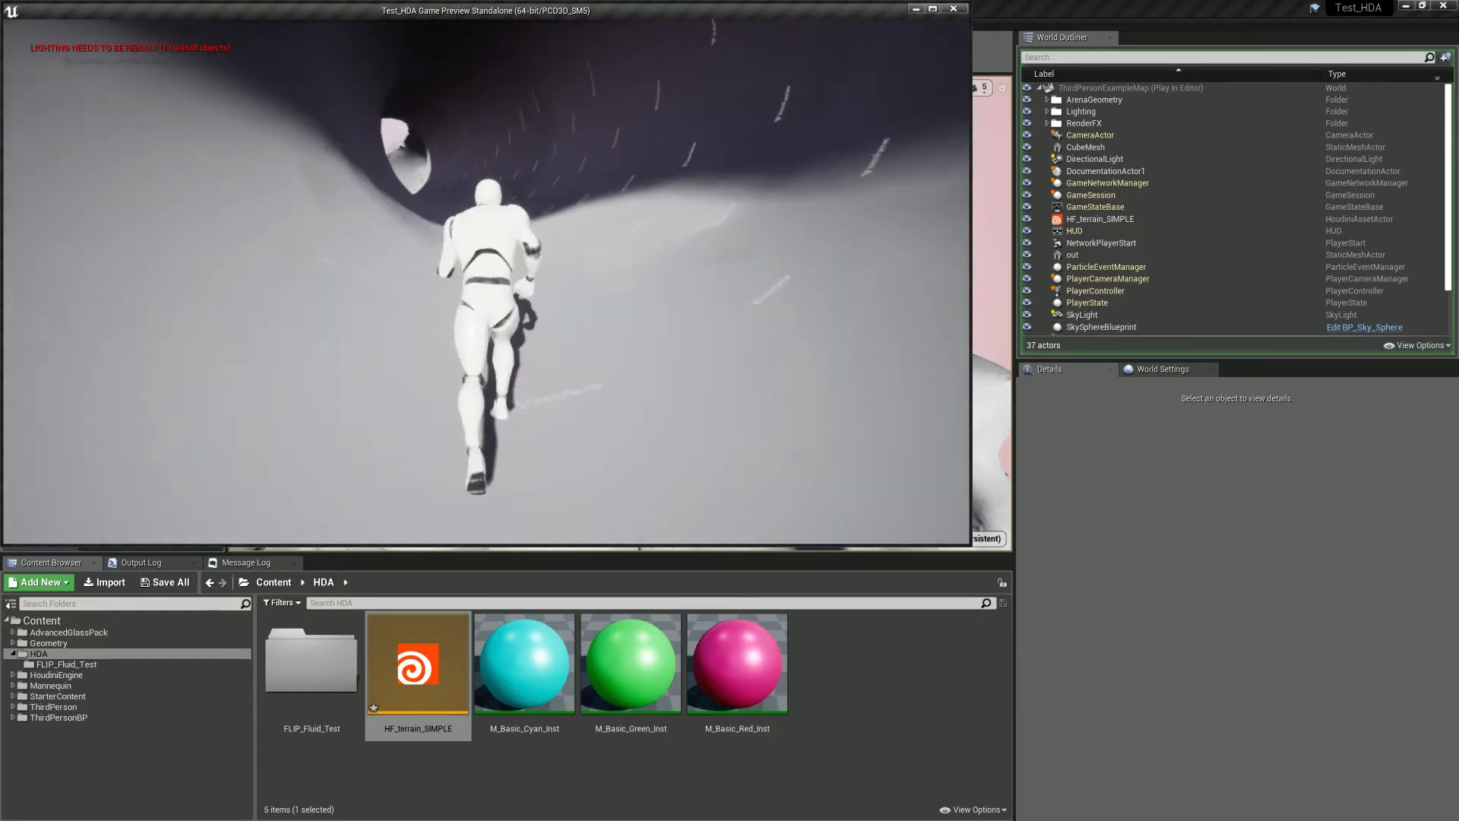
key(d)
key(w)
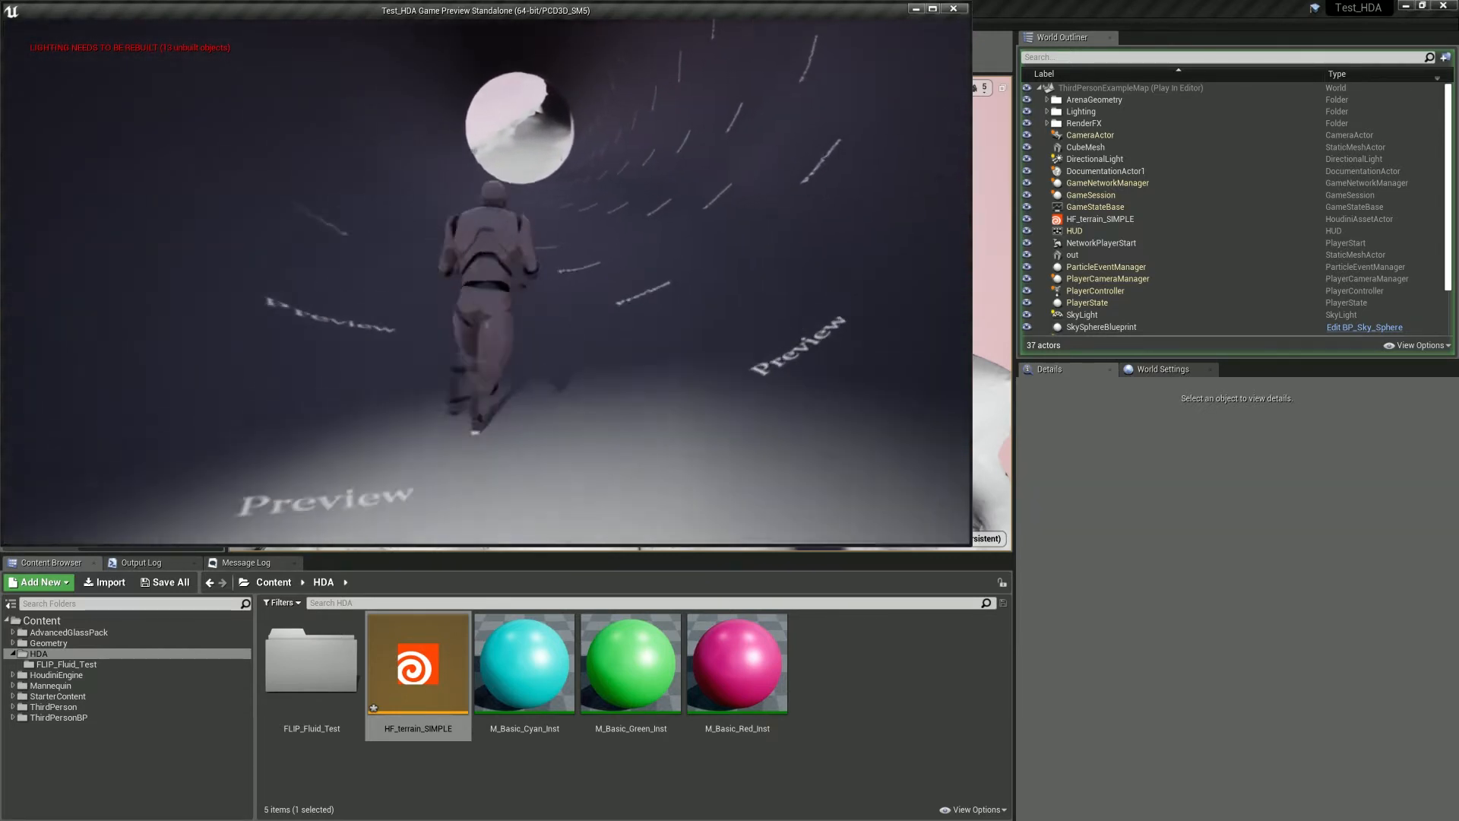
key(w)
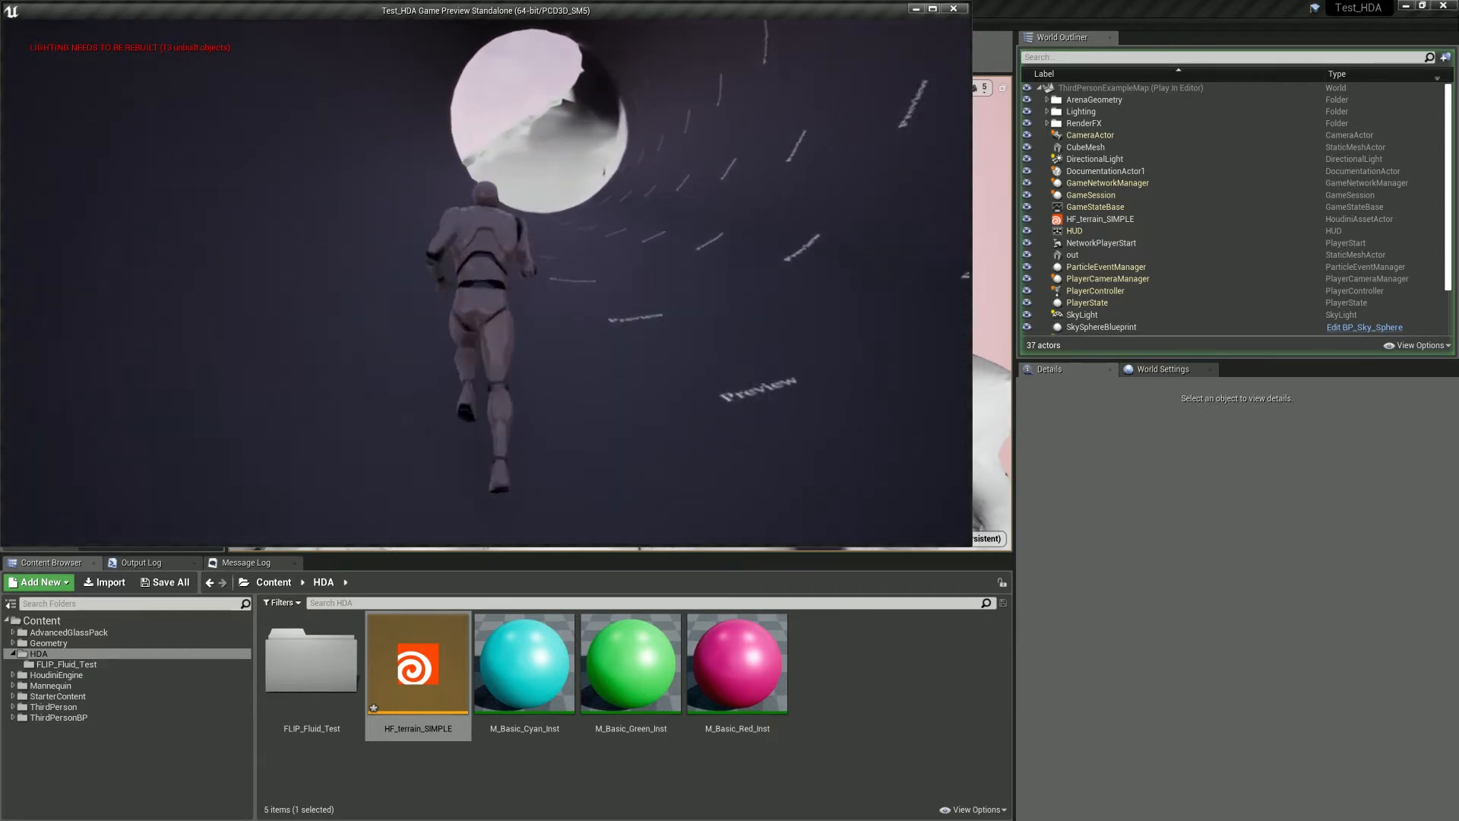
key(w)
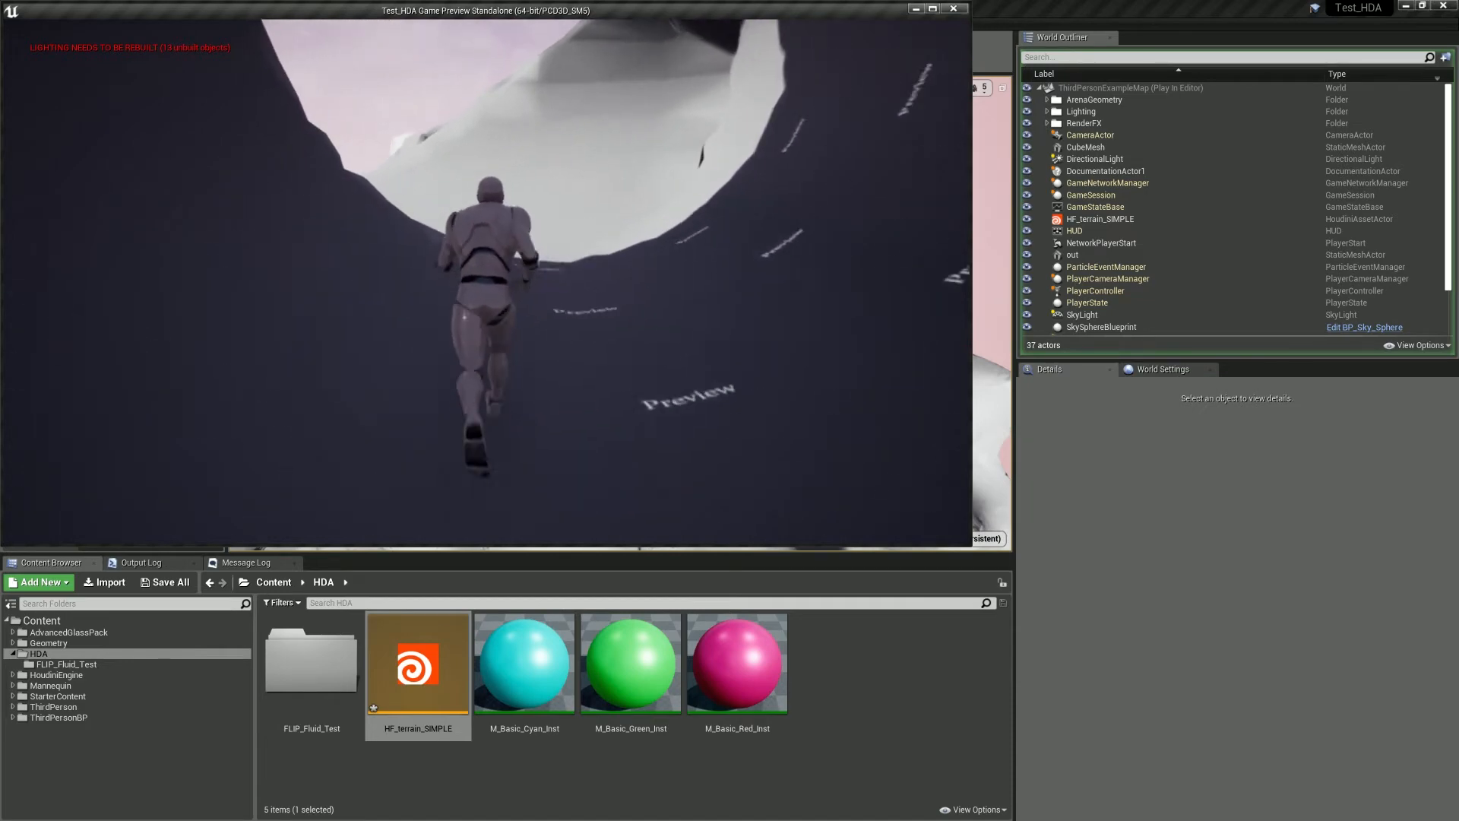
- Run the character across the snowy slope, into the tunnel in the facing mountain and through to its far side
key(w)
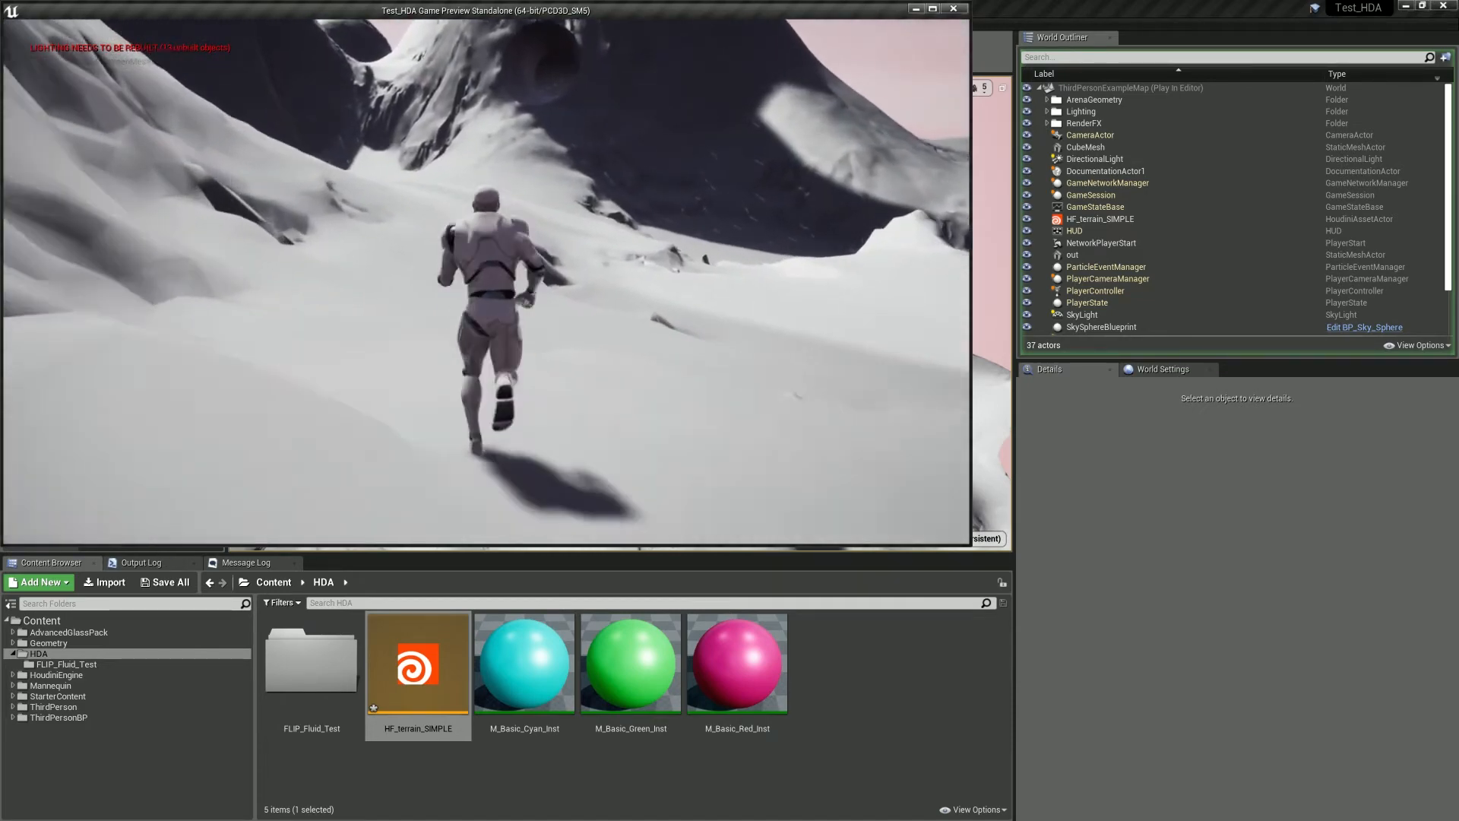
key(w)
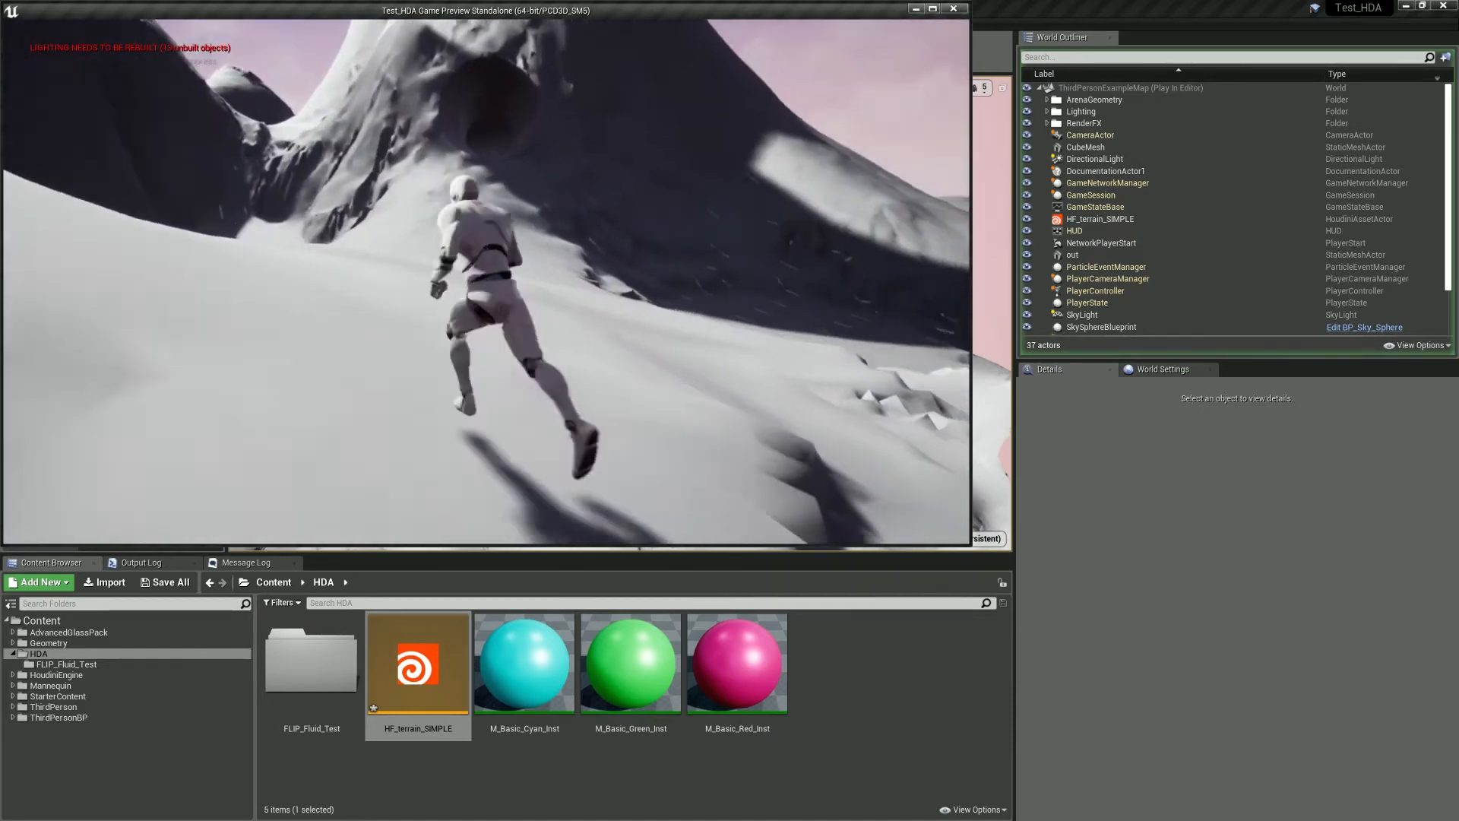
key(w)
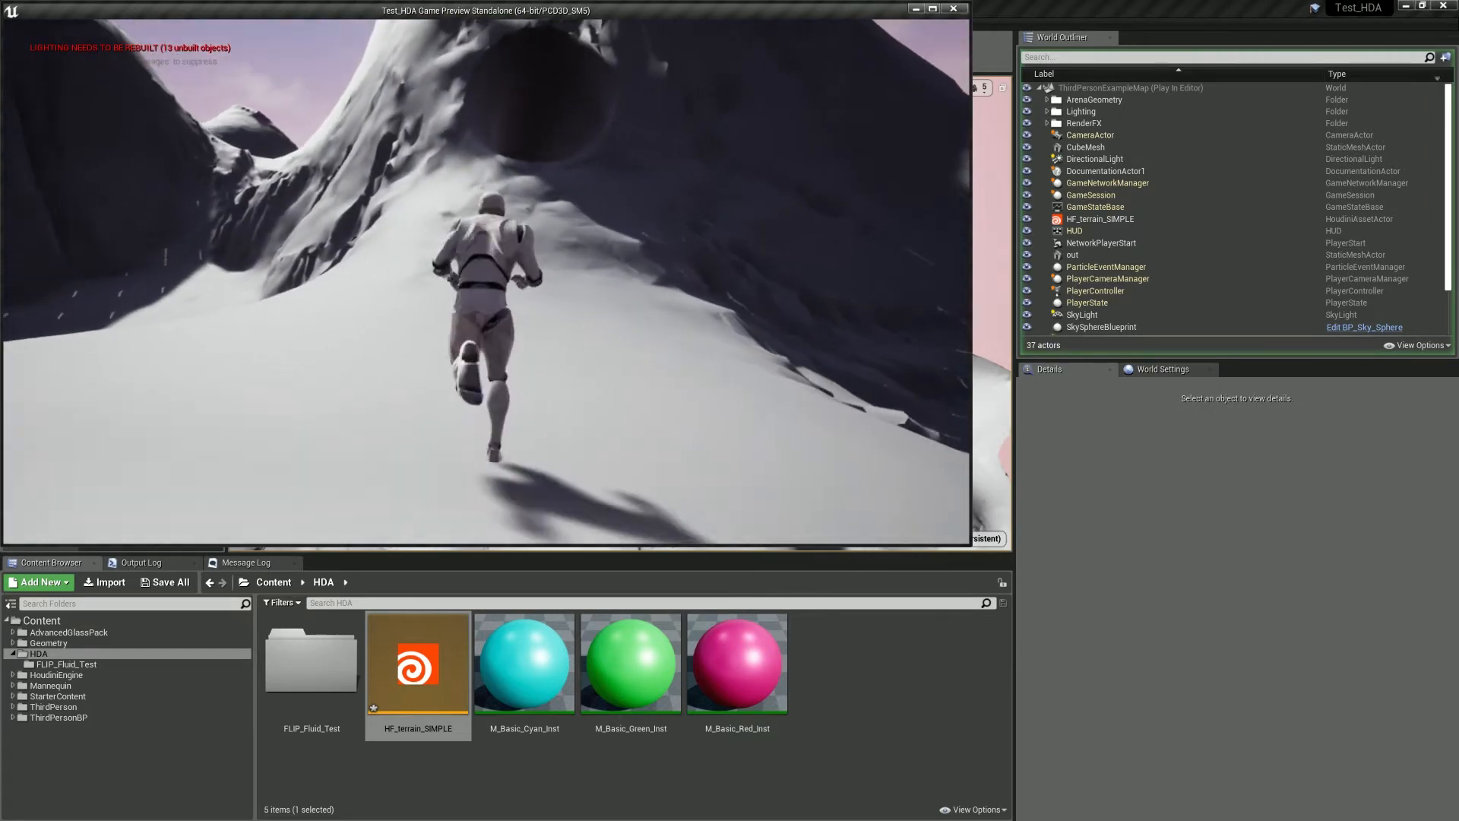
key(w)
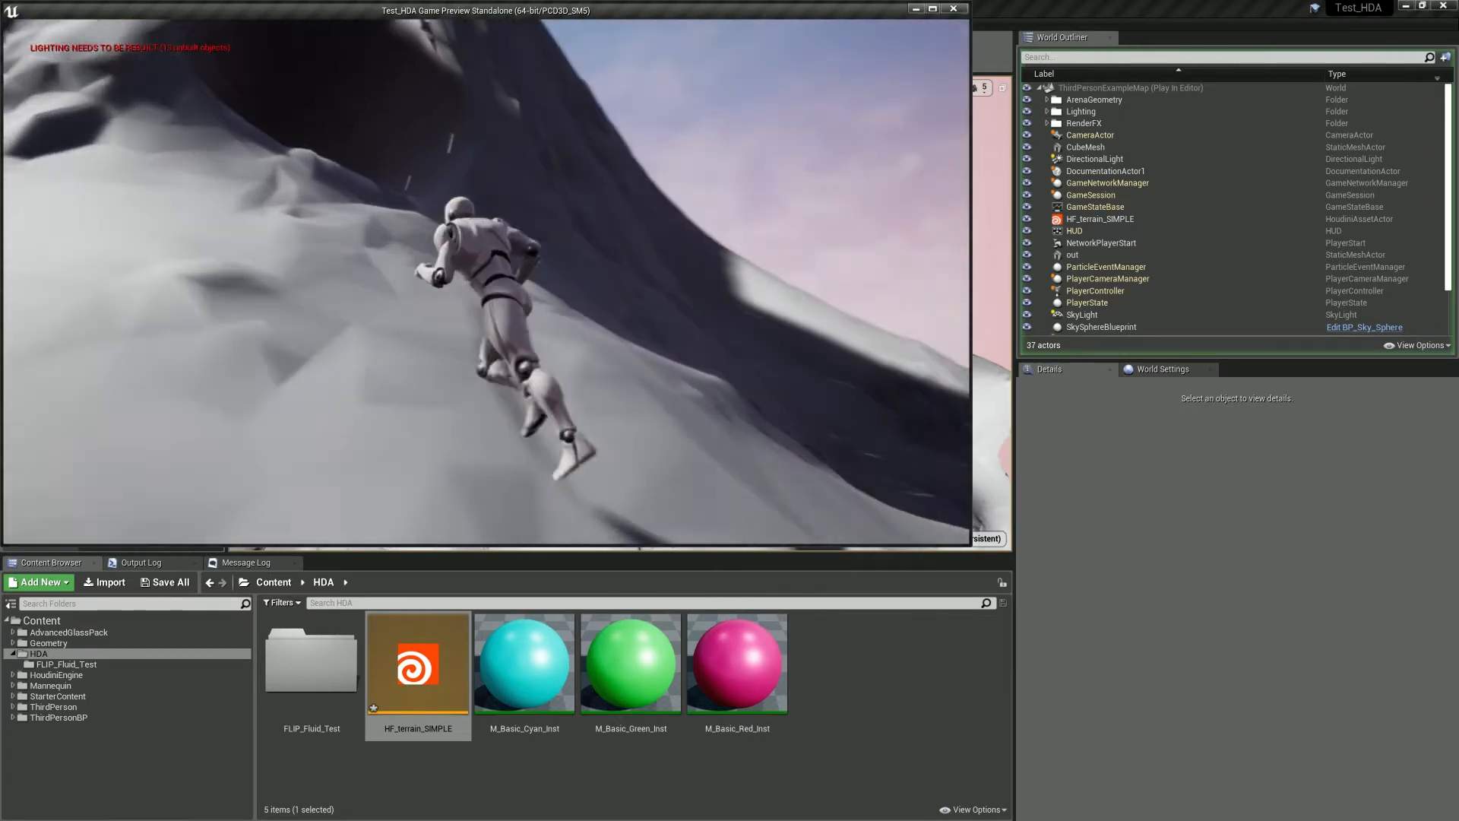
key(w)
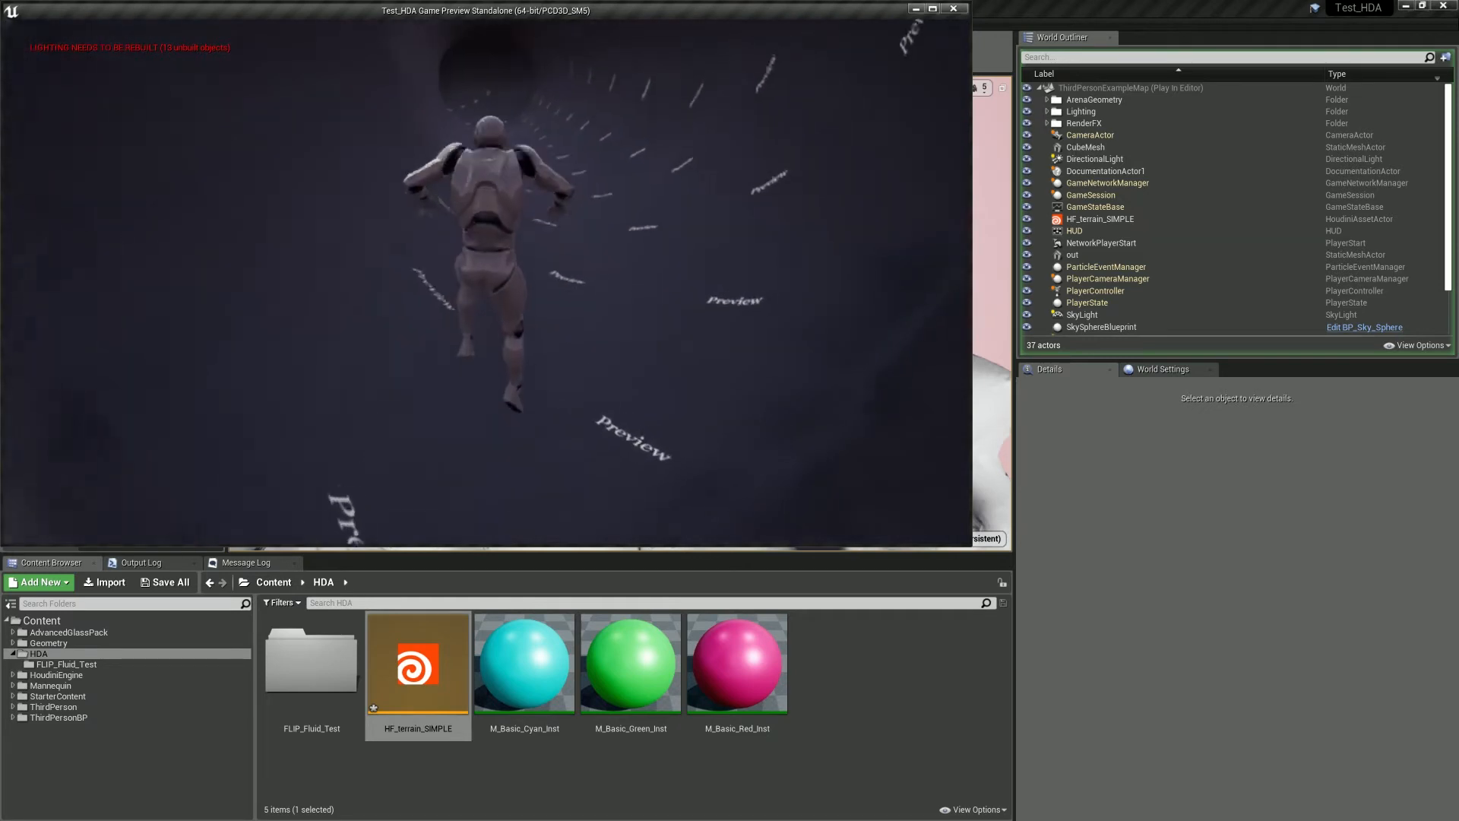
key(w)
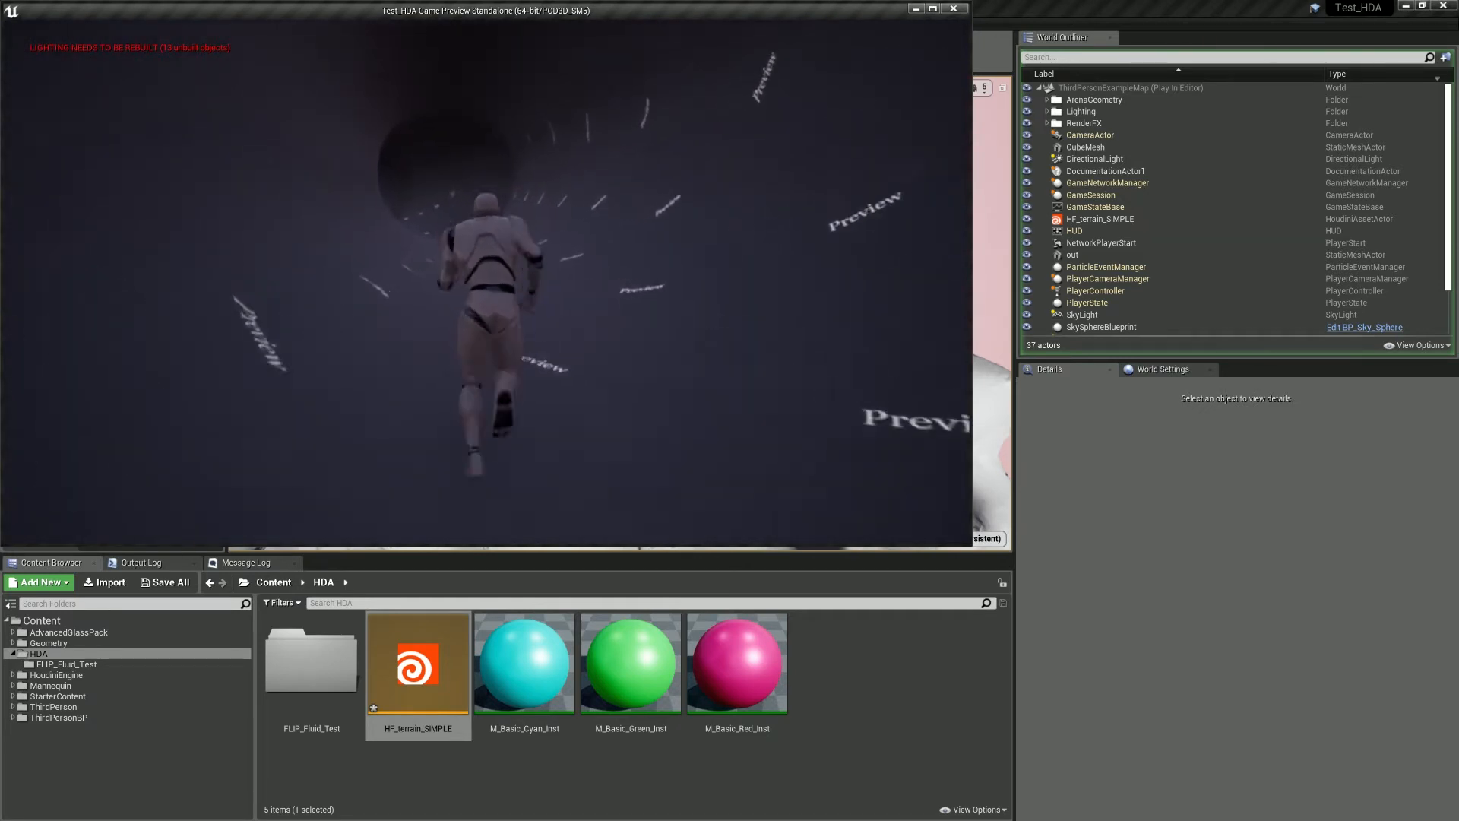
key(w)
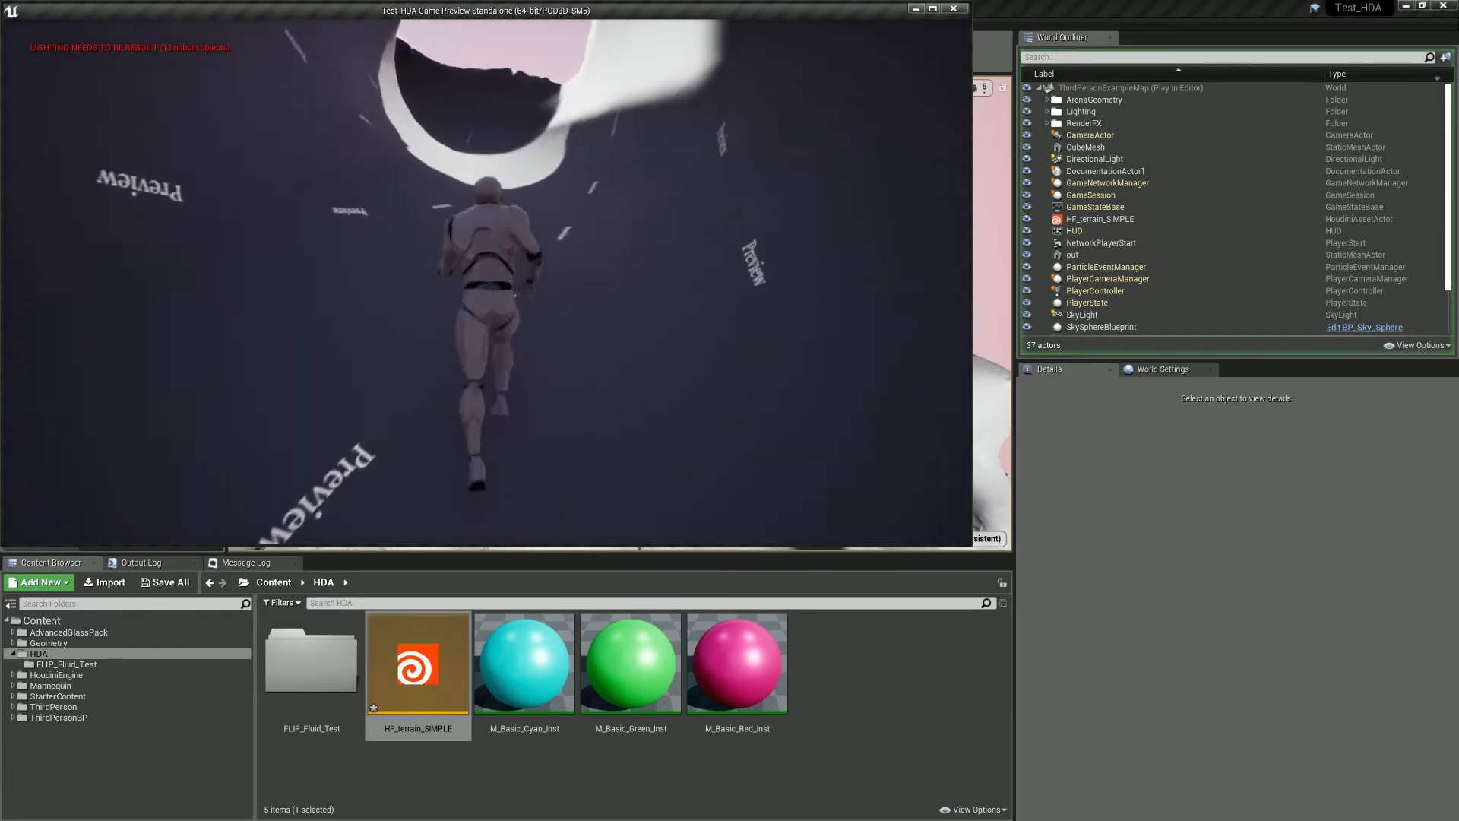
key(w)
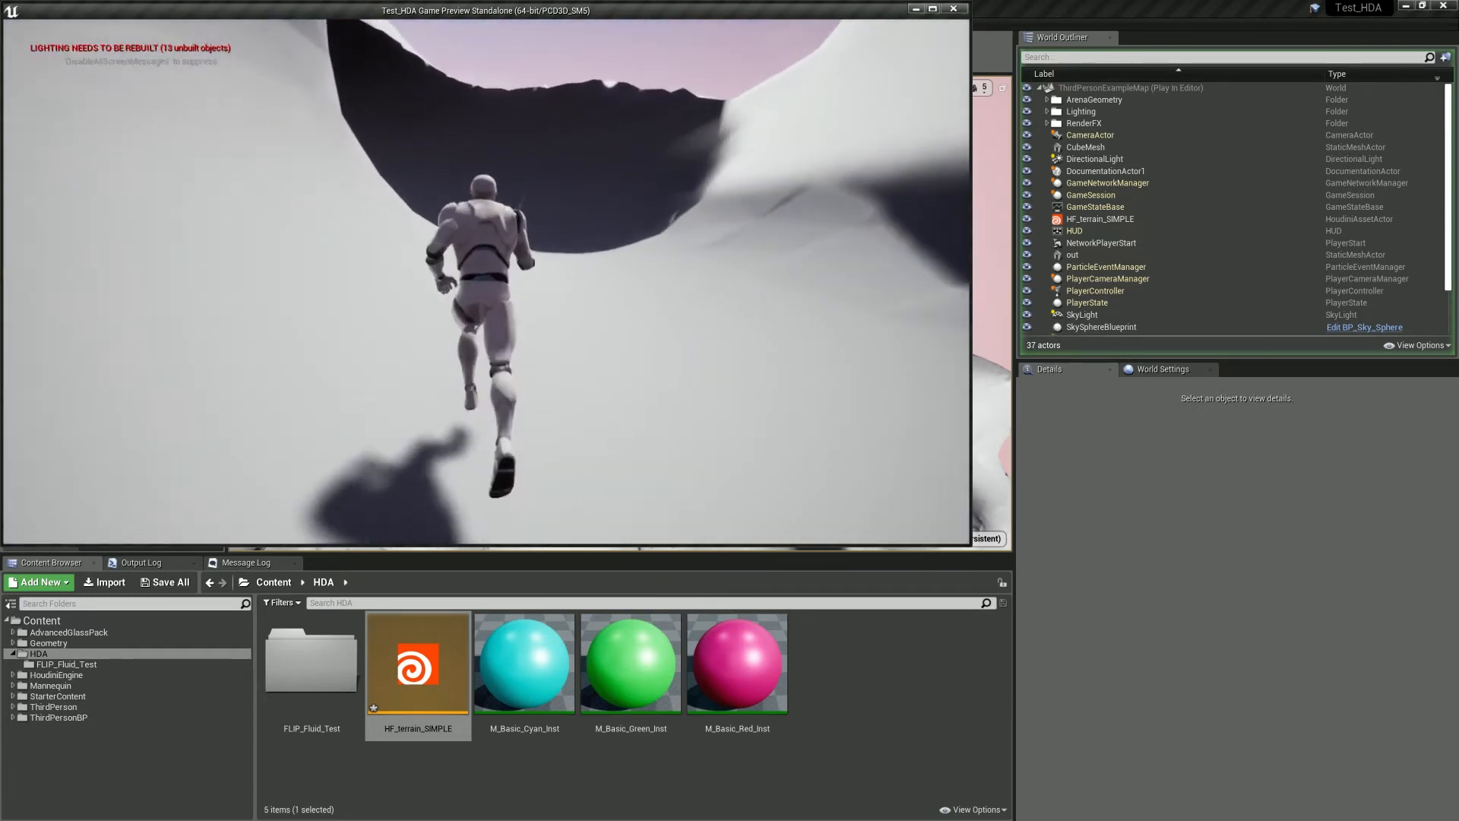
- Run and jump the character through the next tunnel out onto open terrain, and end the play session
key(w)
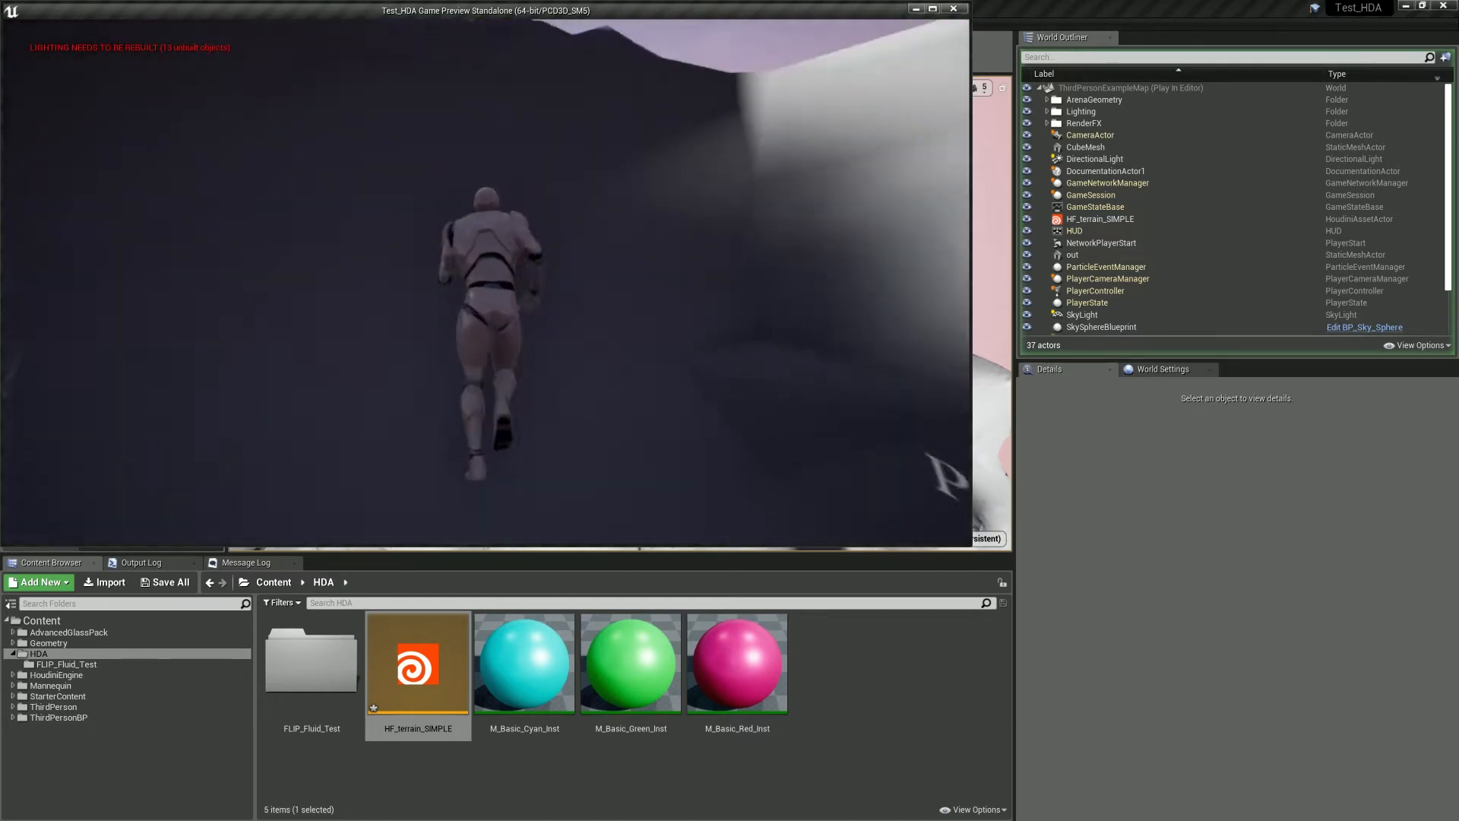
key(w)
key(space)
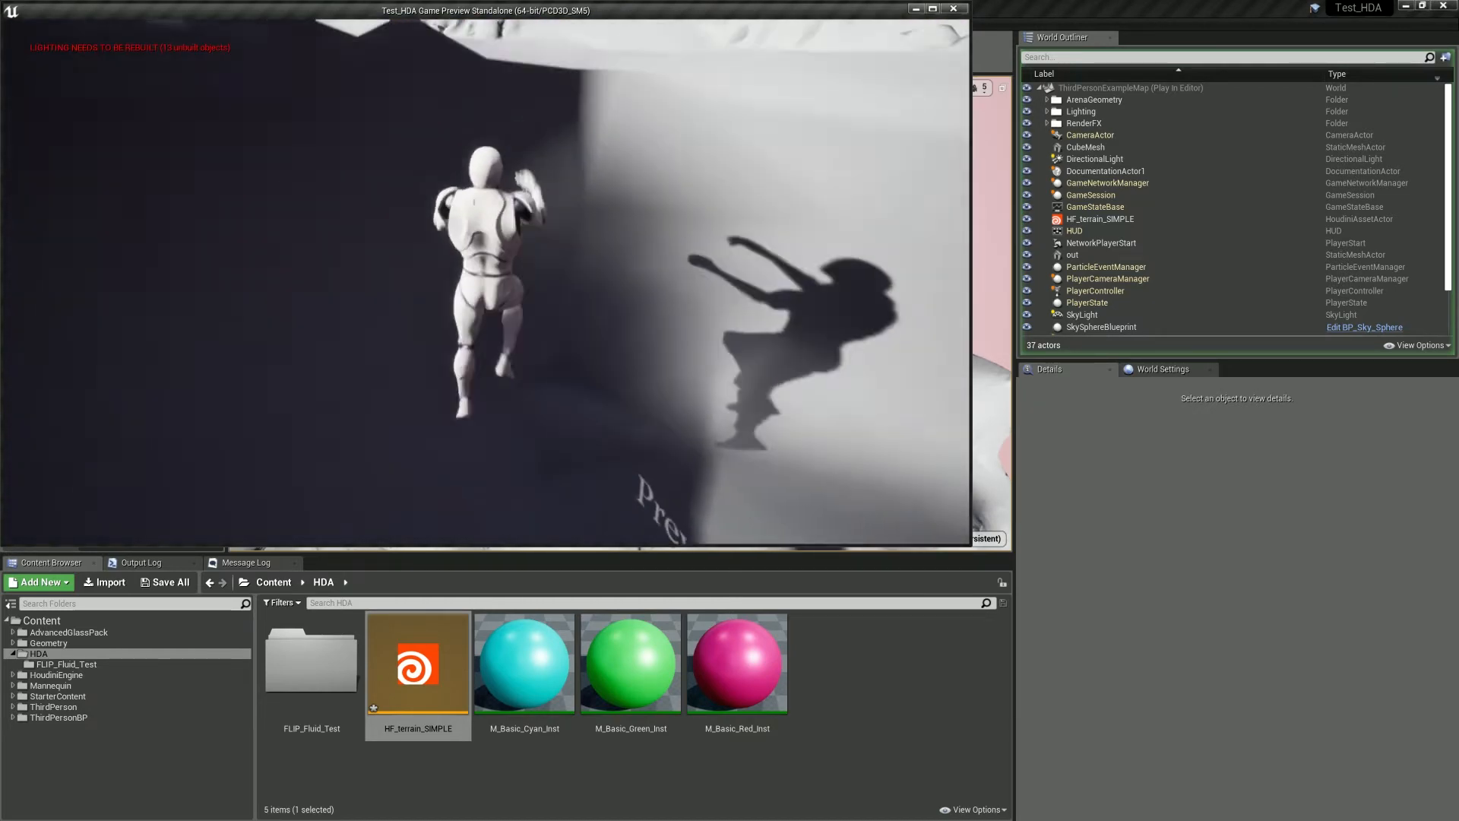
key(w)
key(space)
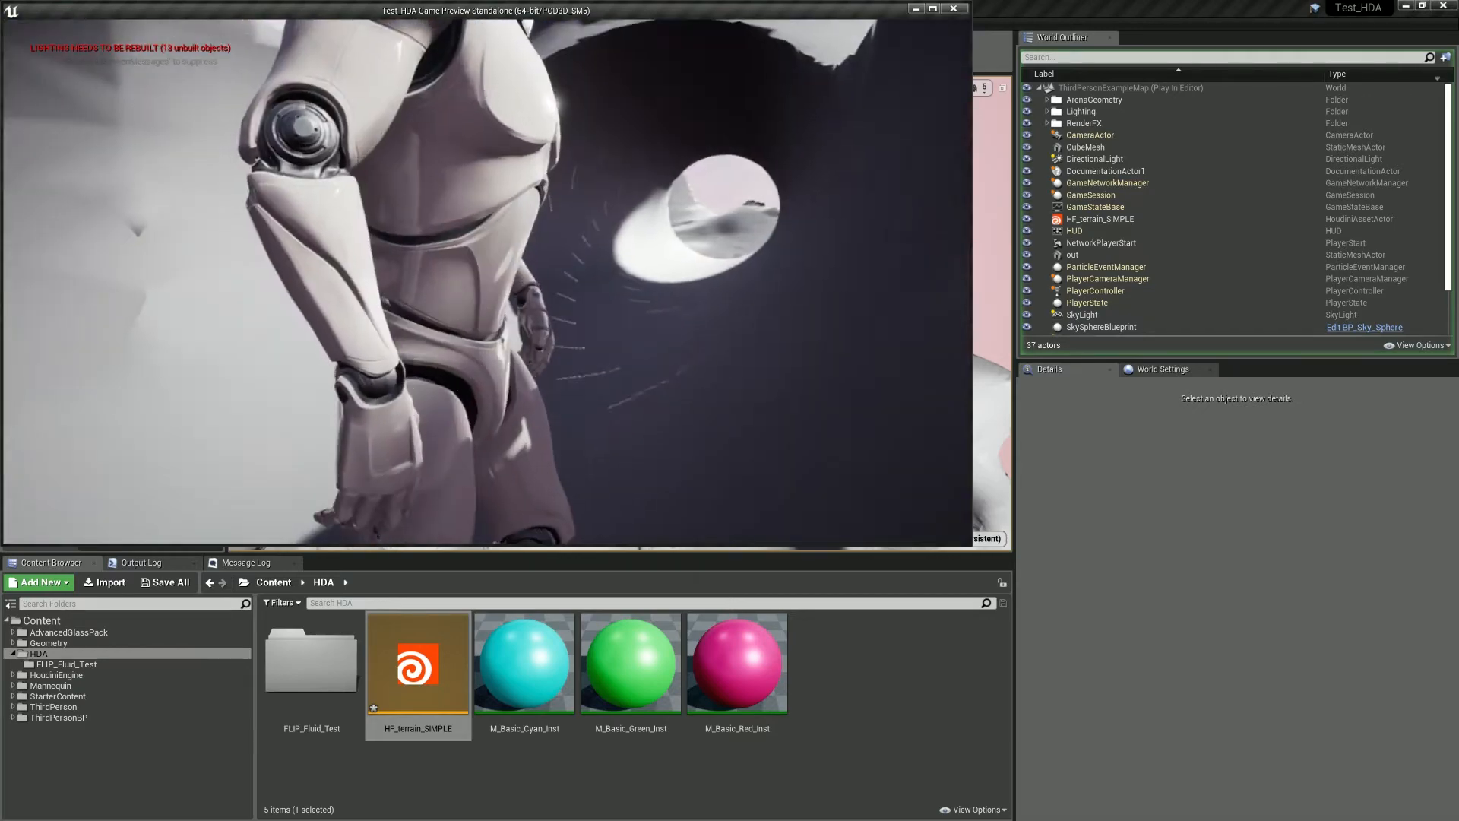
key(w)
key(space)
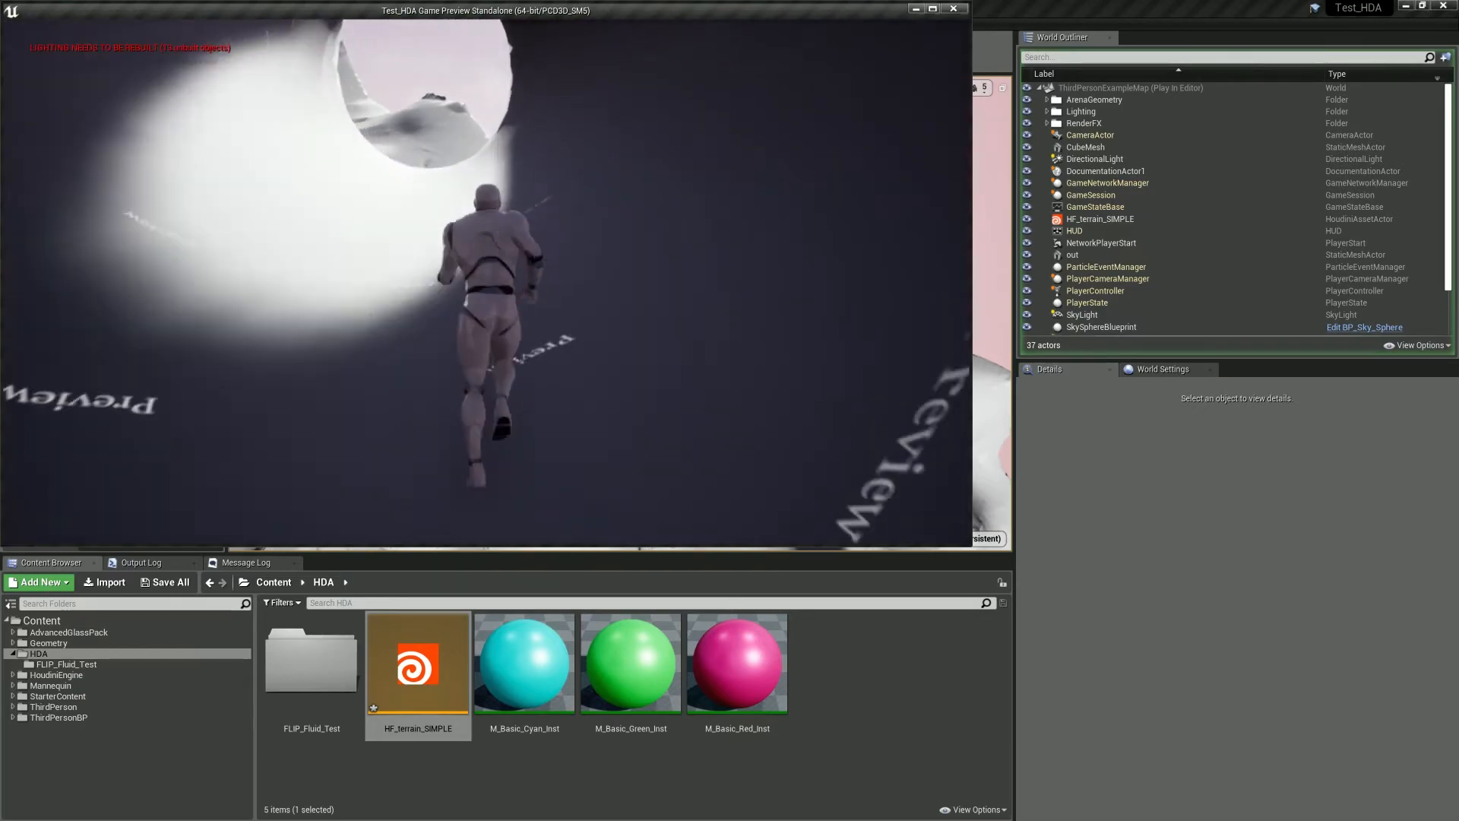
key(w)
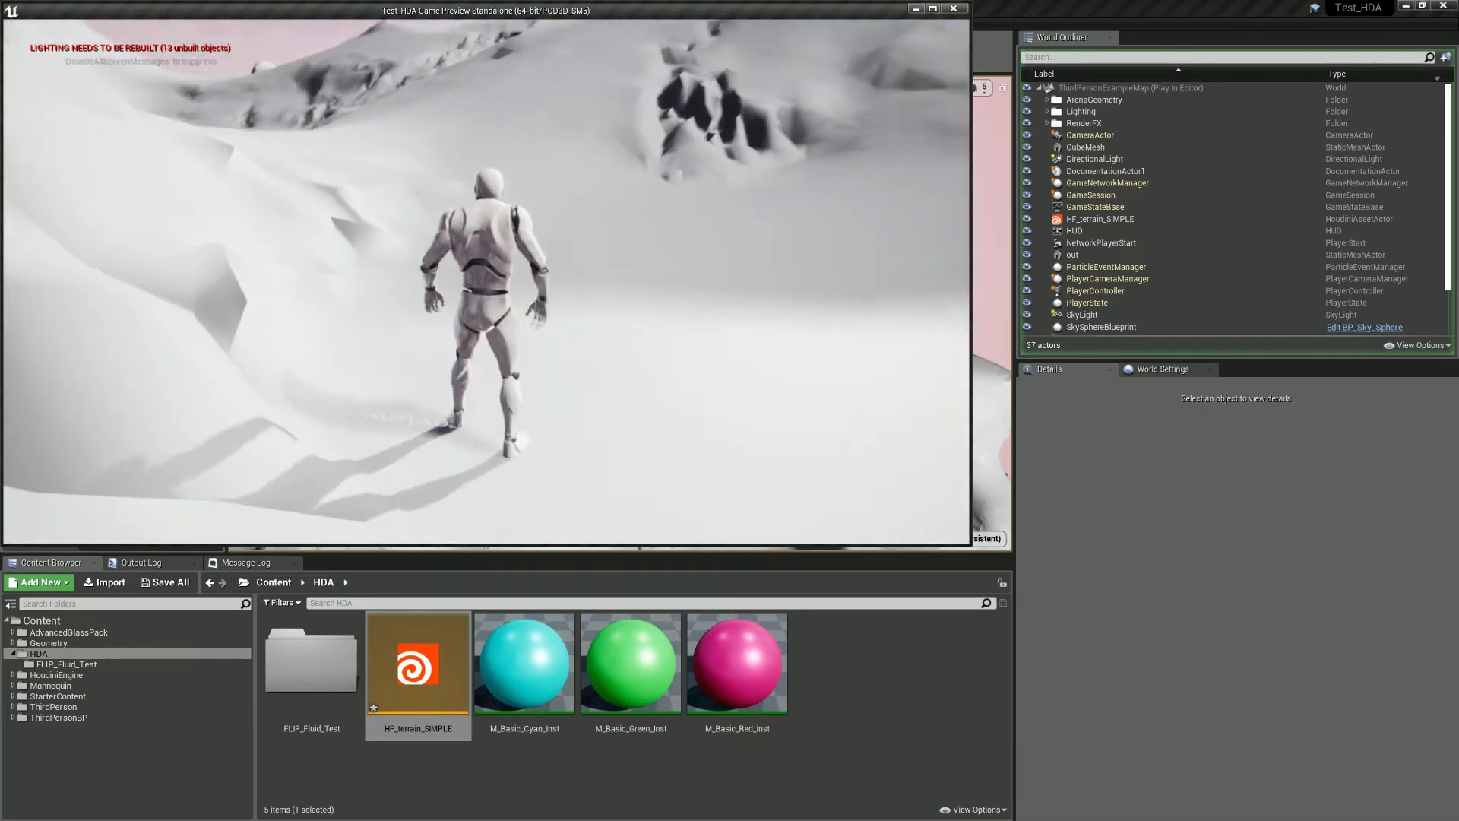
key(w)
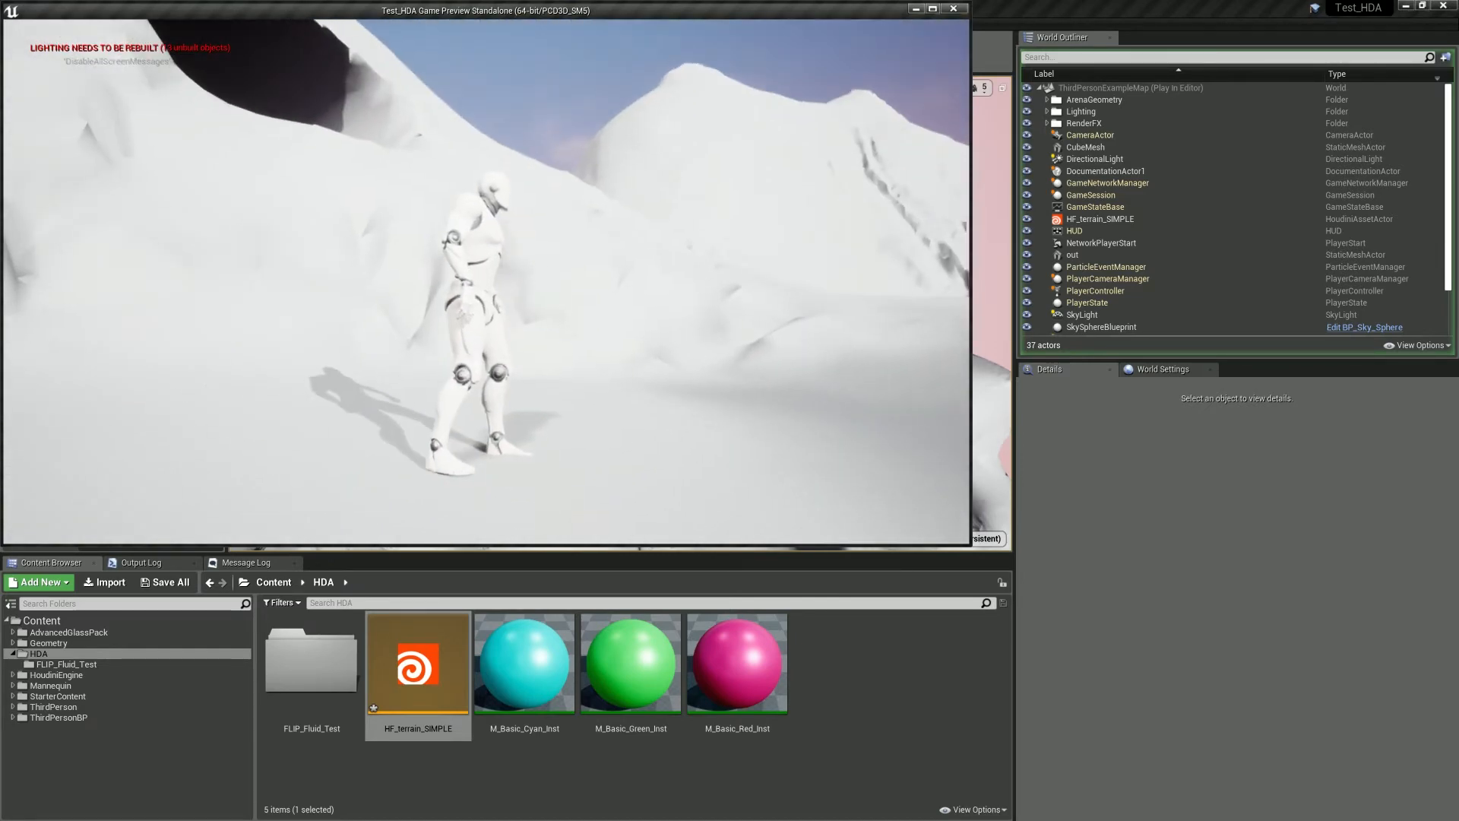
key(Escape)
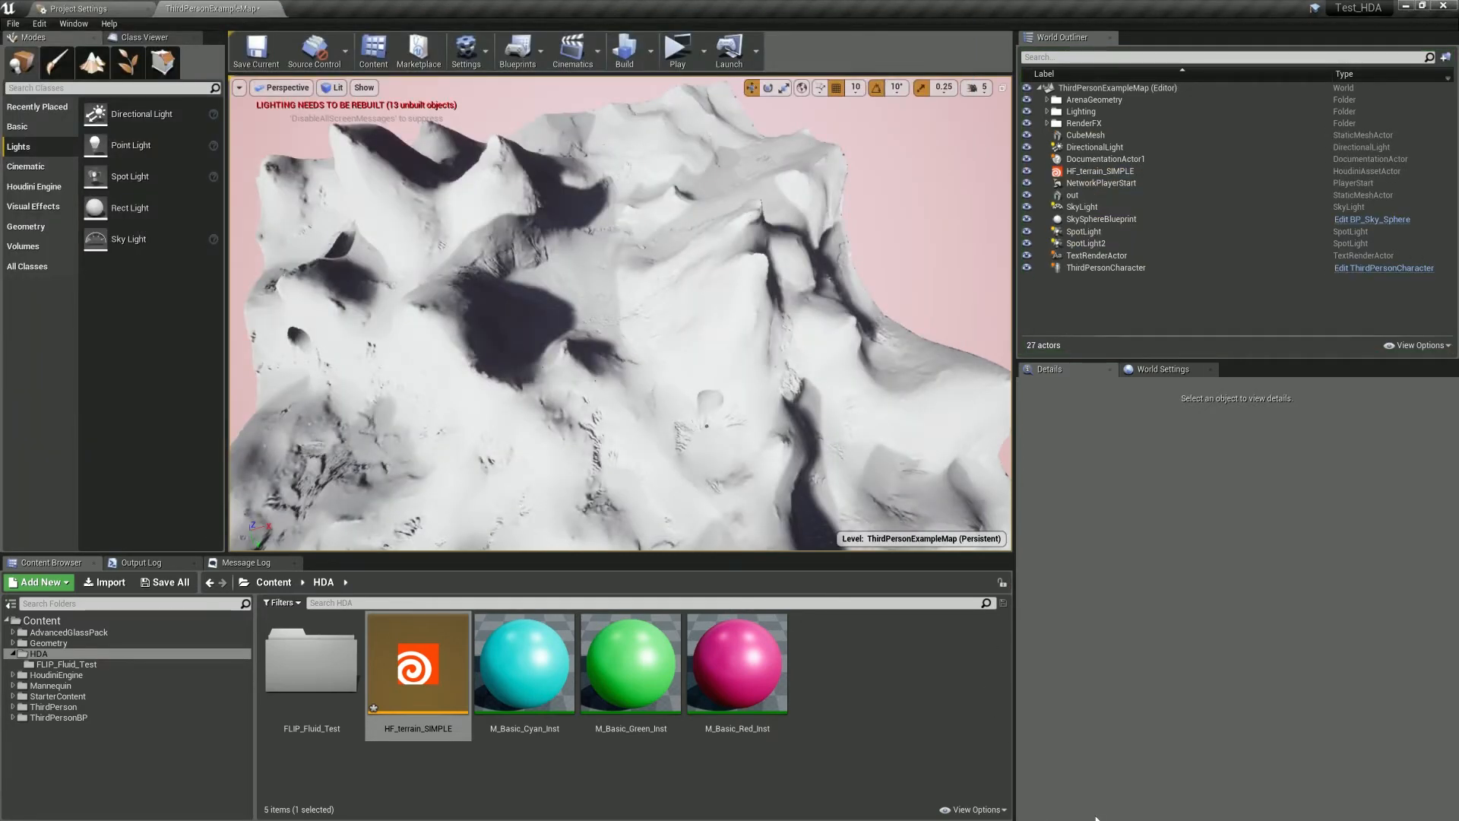
- Switch to Houdini and template the OUT_RENDER node to compare the full-size terrain with the scaled-down version
key(super)
click(1135, 805)
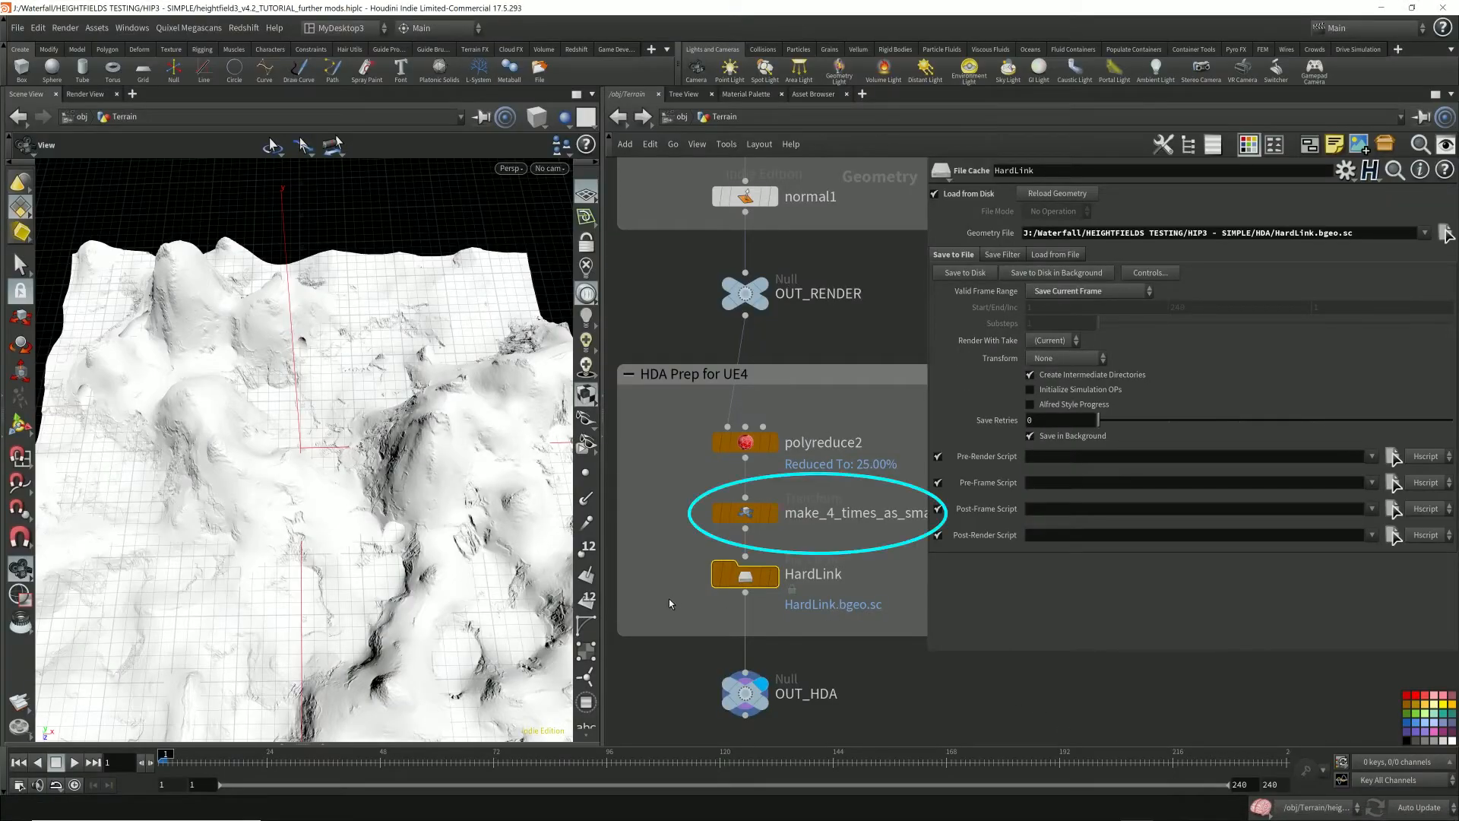
click(781, 329)
scroll(521, 412, down, 8)
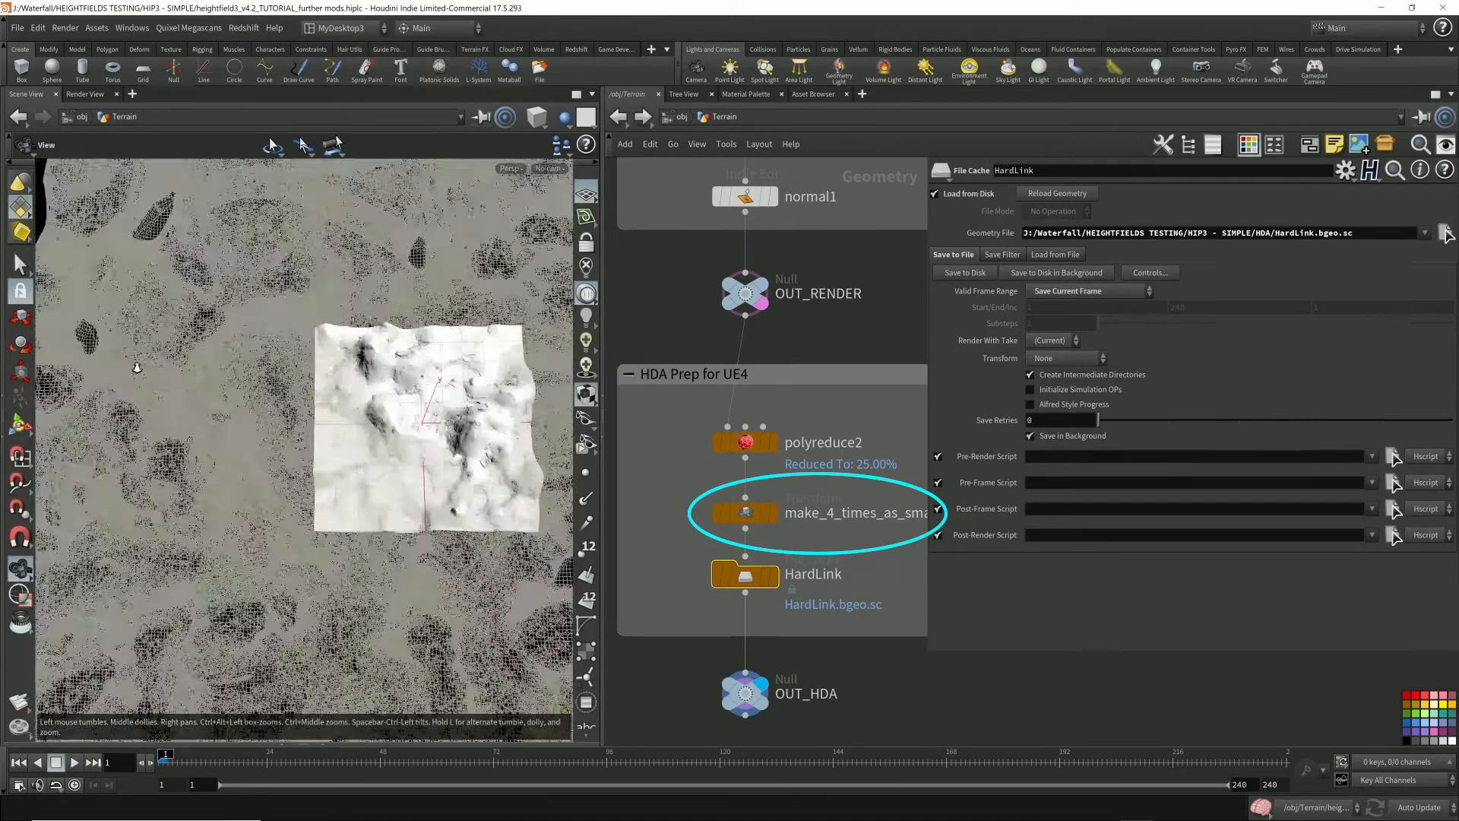
right_drag(521, 413, 447, 411)
drag(438, 402, 432, 398)
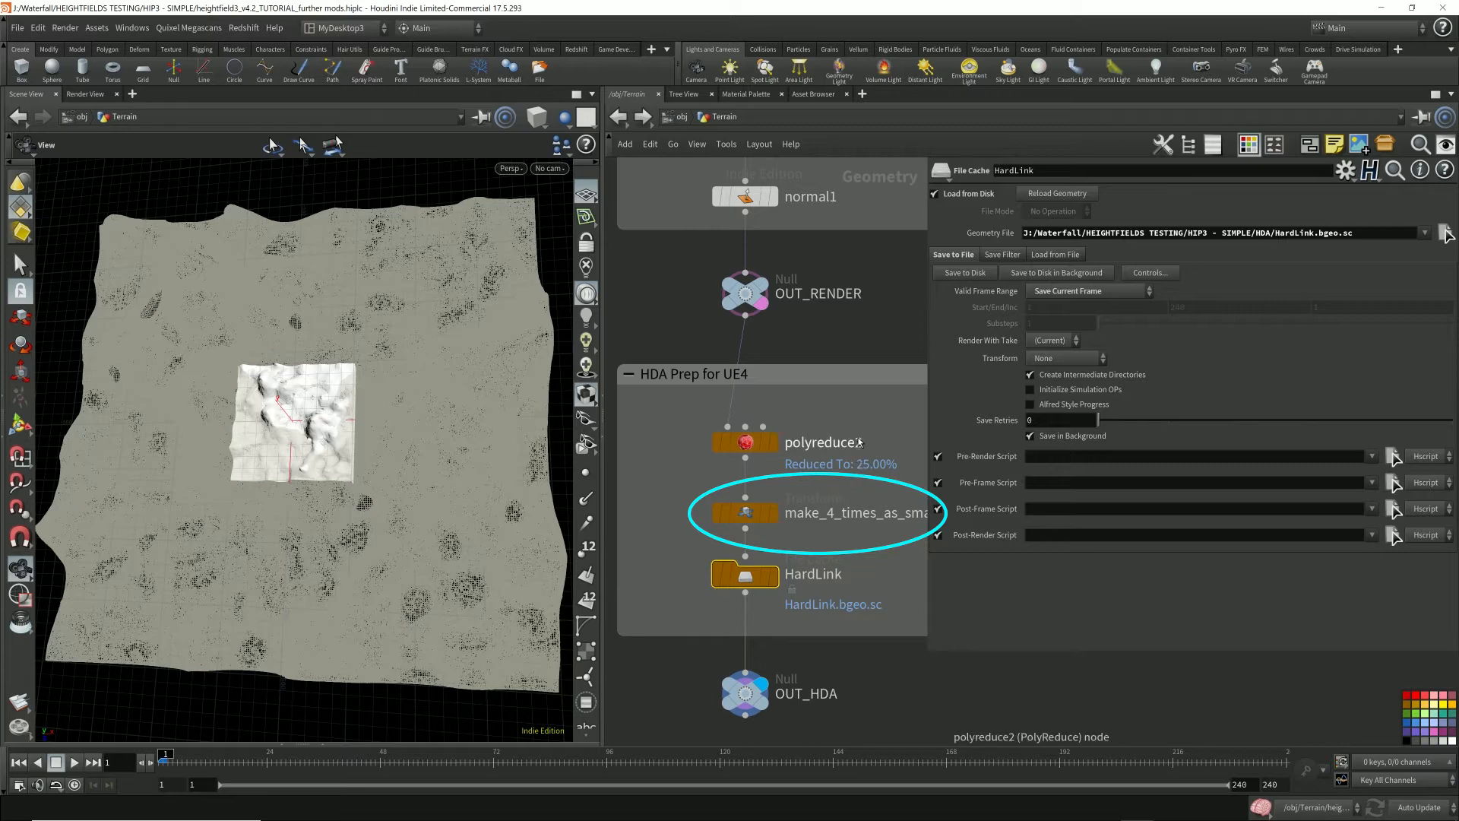
- Display the make_4_times_as_smaller transform under HDA Prep for UE4 and set its X scale to 5
mouse_move(1173, 807)
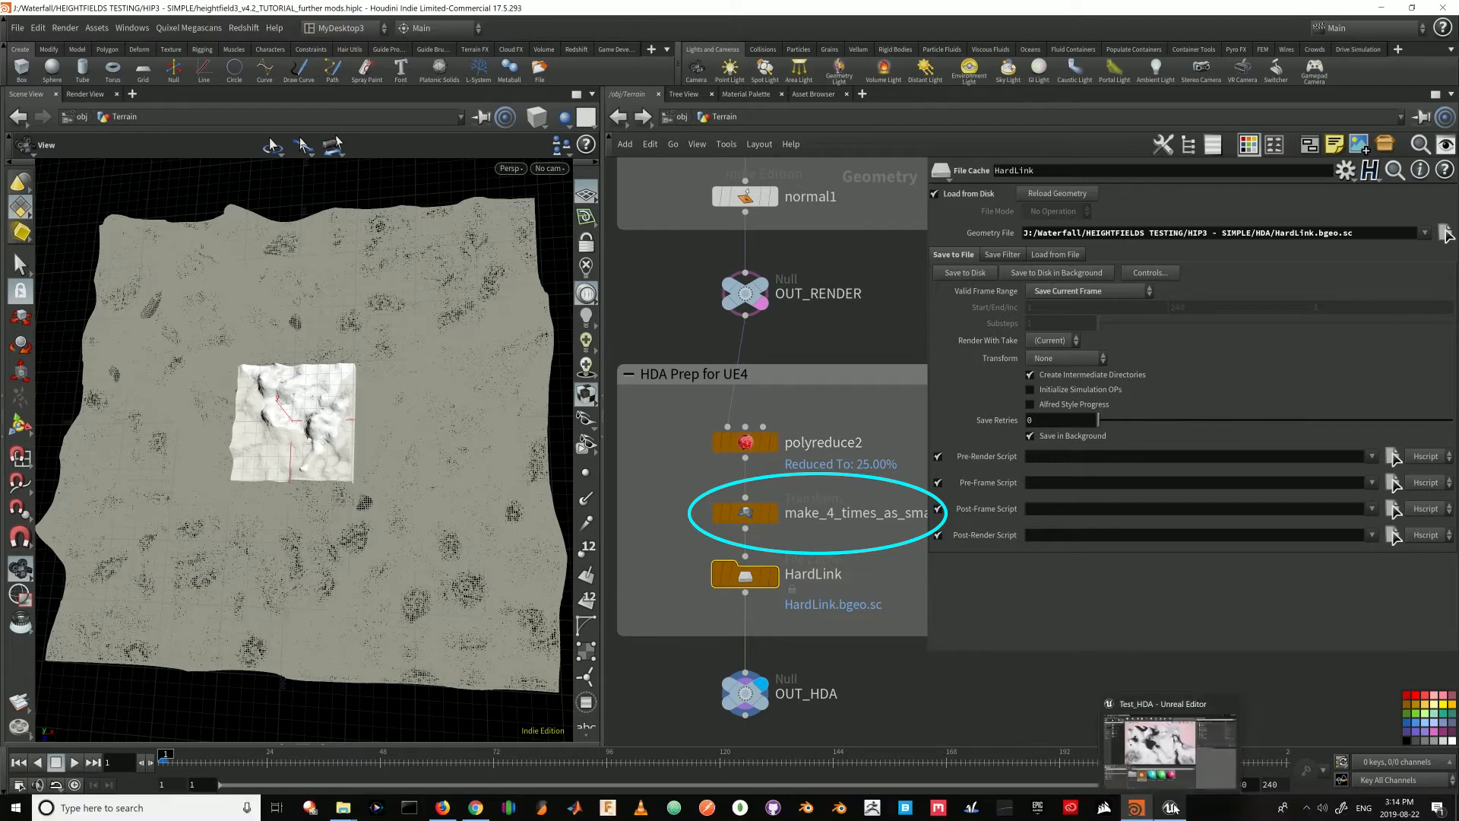
scroll(861, 572, down, 2)
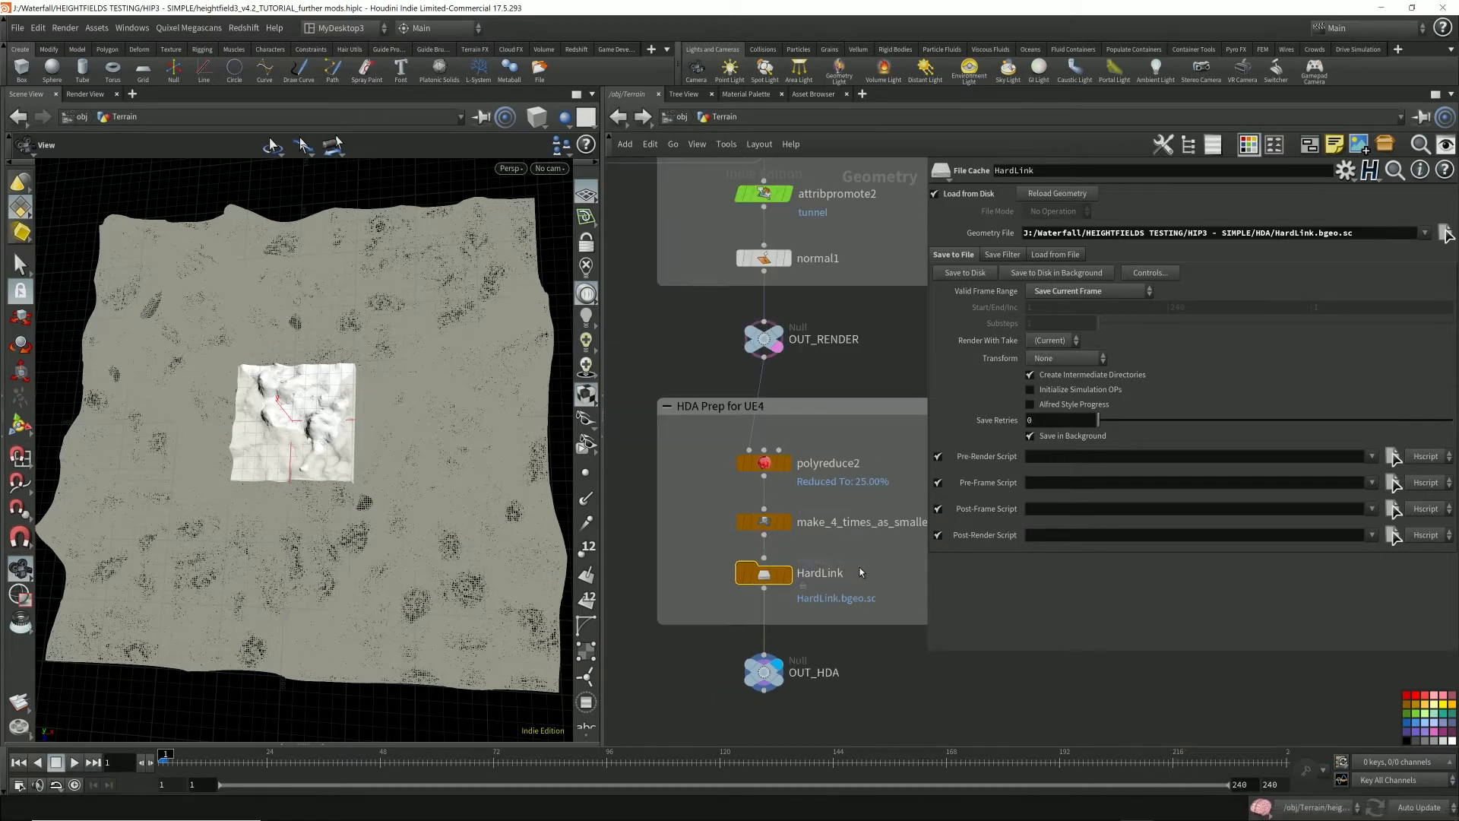
mouse_move(403, 407)
mouse_down()
mouse_move(464, 414)
mouse_move(423, 418)
mouse_up()
scroll(718, 514, down, 2)
scroll(718, 514, down, 1)
click(749, 518)
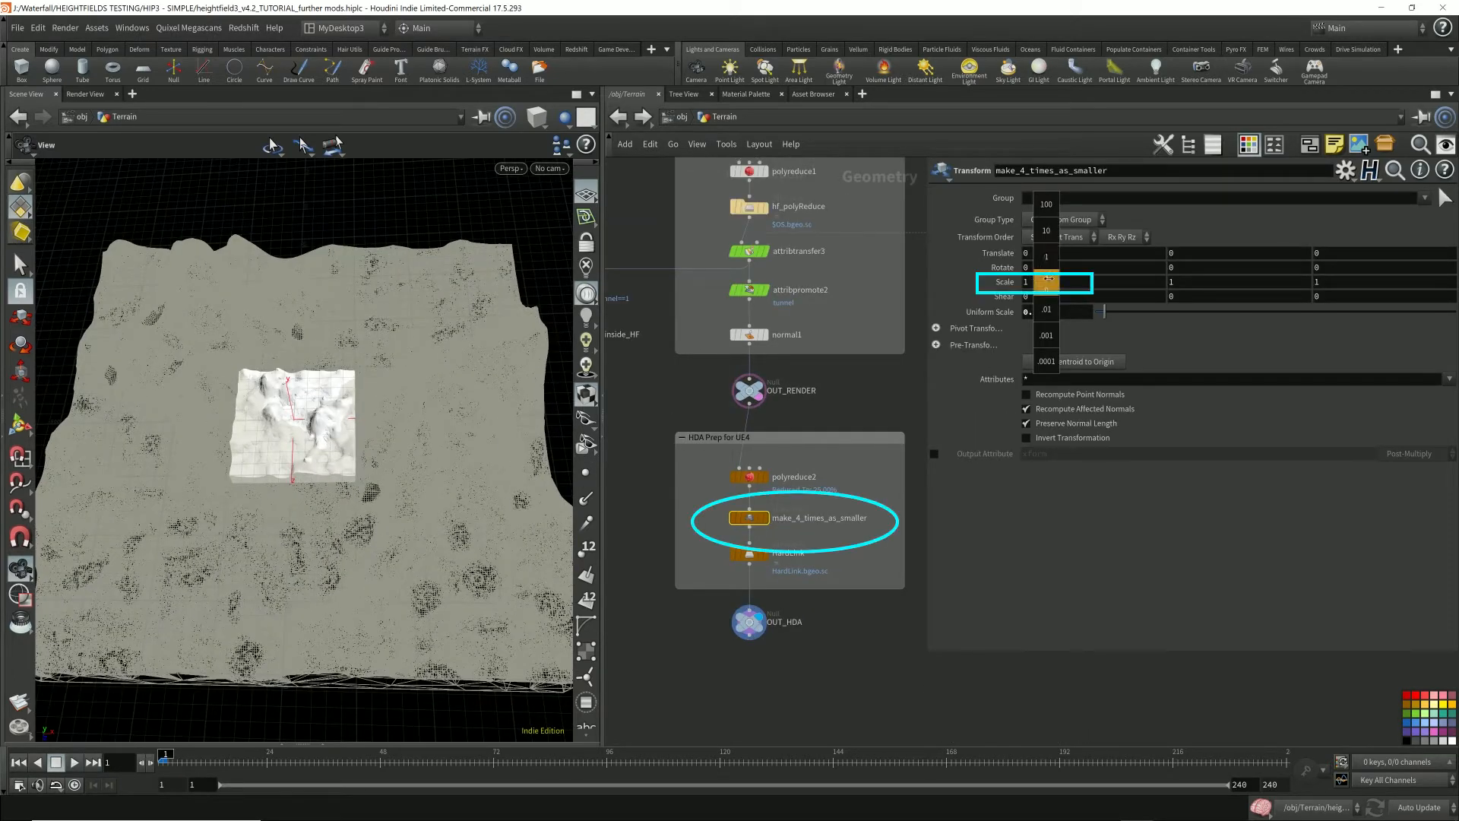
click(765, 517)
mouse_move(351, 411)
mouse_down()
mouse_move(346, 426)
mouse_move(300, 425)
mouse_move(350, 427)
mouse_up()
middle_drag(1069, 281, 875, 256)
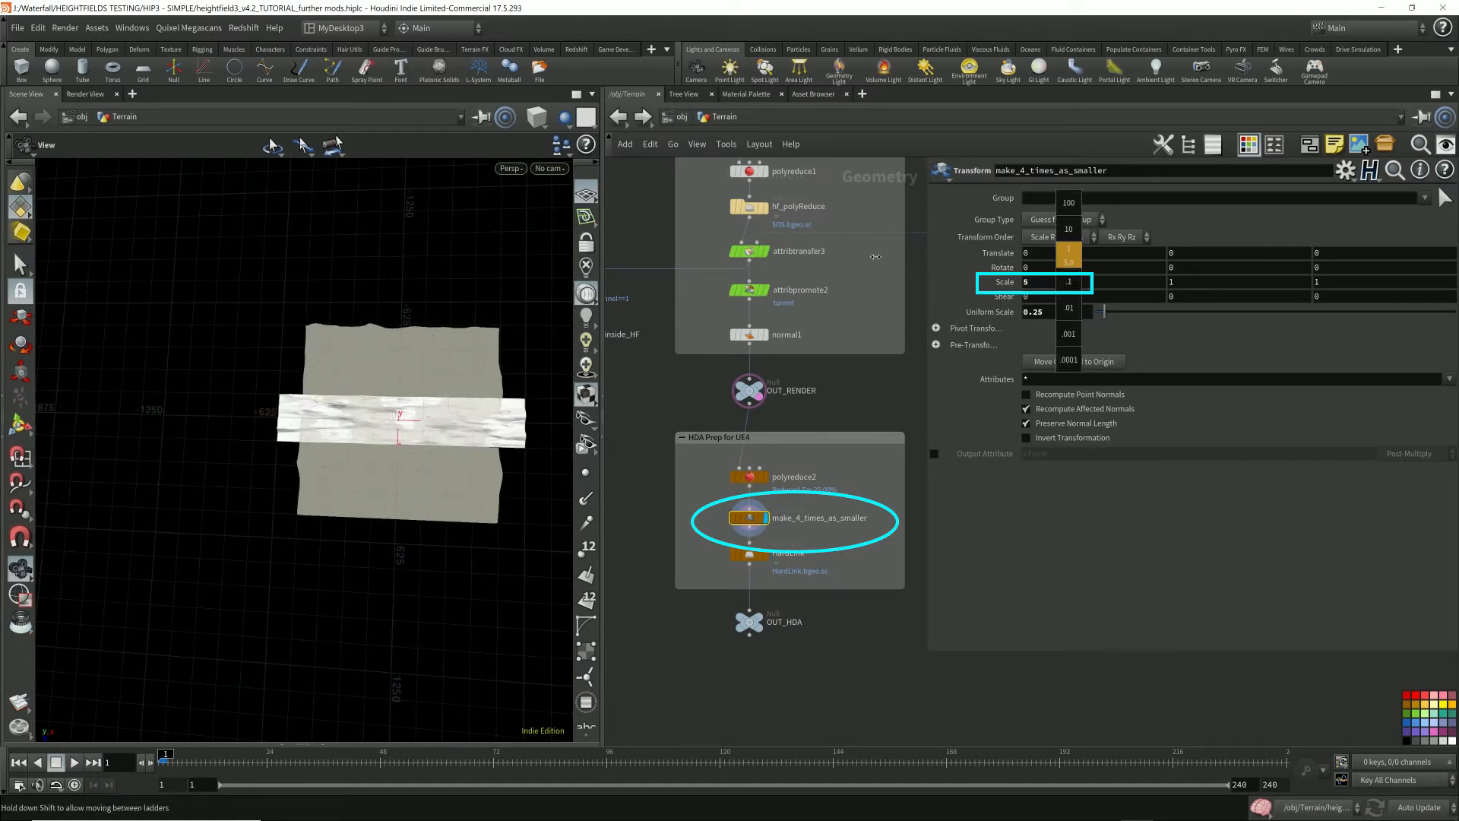
- Set the X scale of the make_4_times_as_smaller transform to 2 and inspect the stretched terrain up close
mouse_move(485, 420)
mouse_down()
mouse_move(463, 418)
mouse_move(491, 397)
mouse_up()
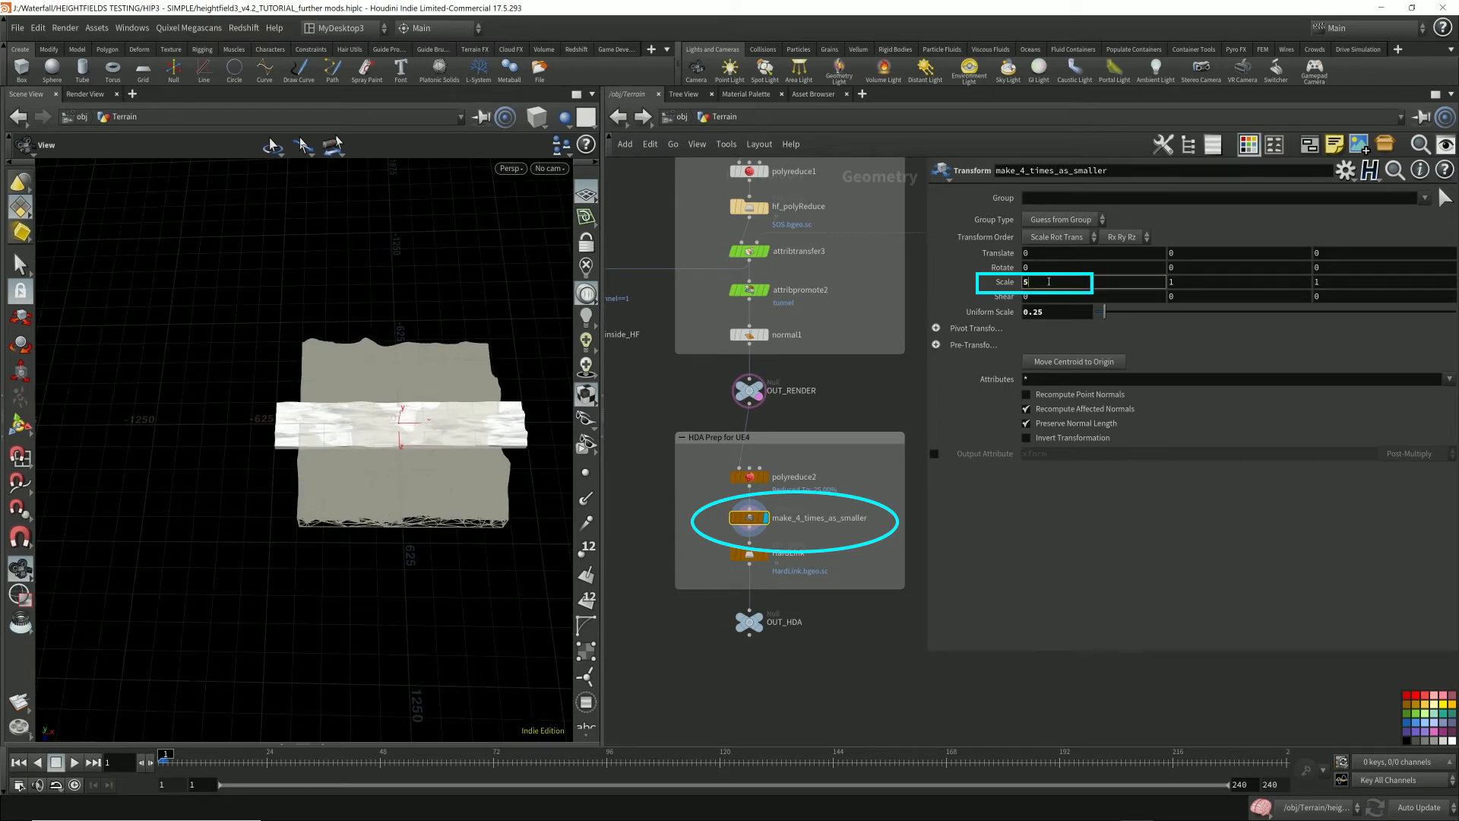
middle_drag(1037, 263, 1020, 265)
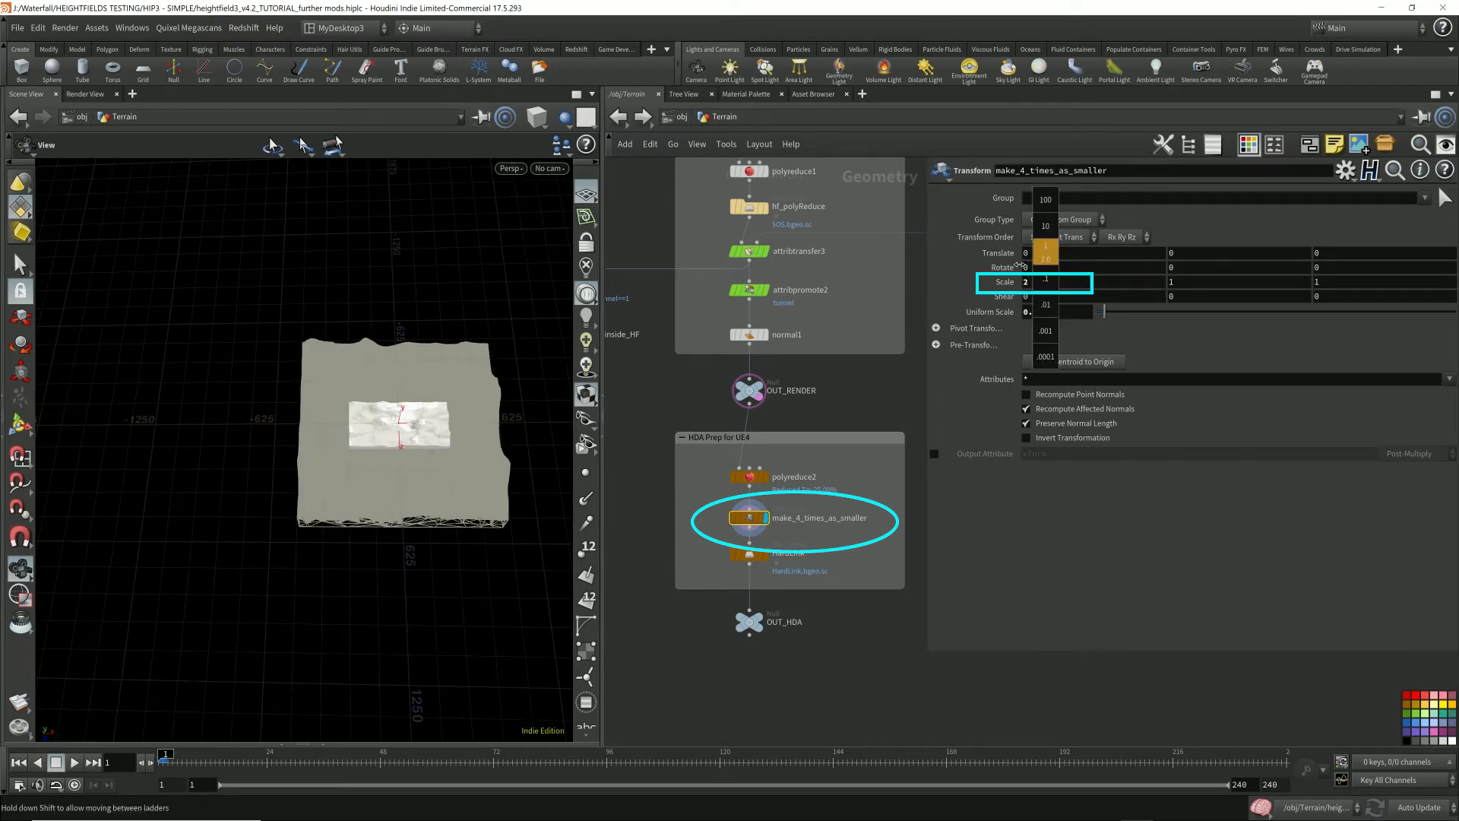
drag(495, 471, 494, 456)
middle_drag(498, 430, 742, 417)
right_drag(433, 443, 271, 437)
drag(448, 566, 478, 525)
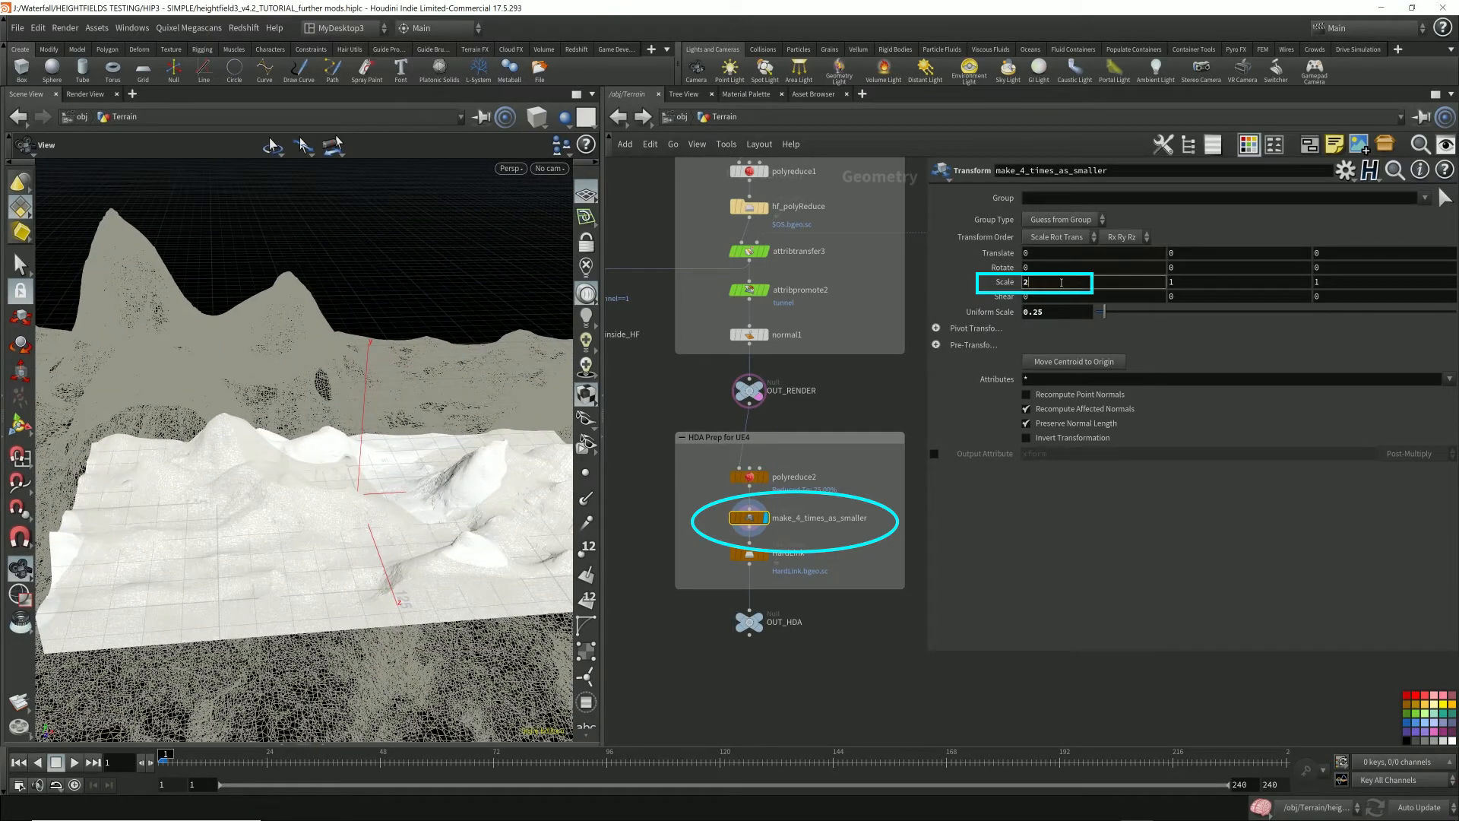
- Save the HardLink file cache to disk and display the OUT_HDA node
scroll(1061, 282, up, 9)
drag(690, 397, 661, 461)
mouse_move(487, 465)
mouse_down()
mouse_move(404, 518)
mouse_move(401, 456)
mouse_move(422, 441)
mouse_move(414, 520)
mouse_move(395, 460)
mouse_up()
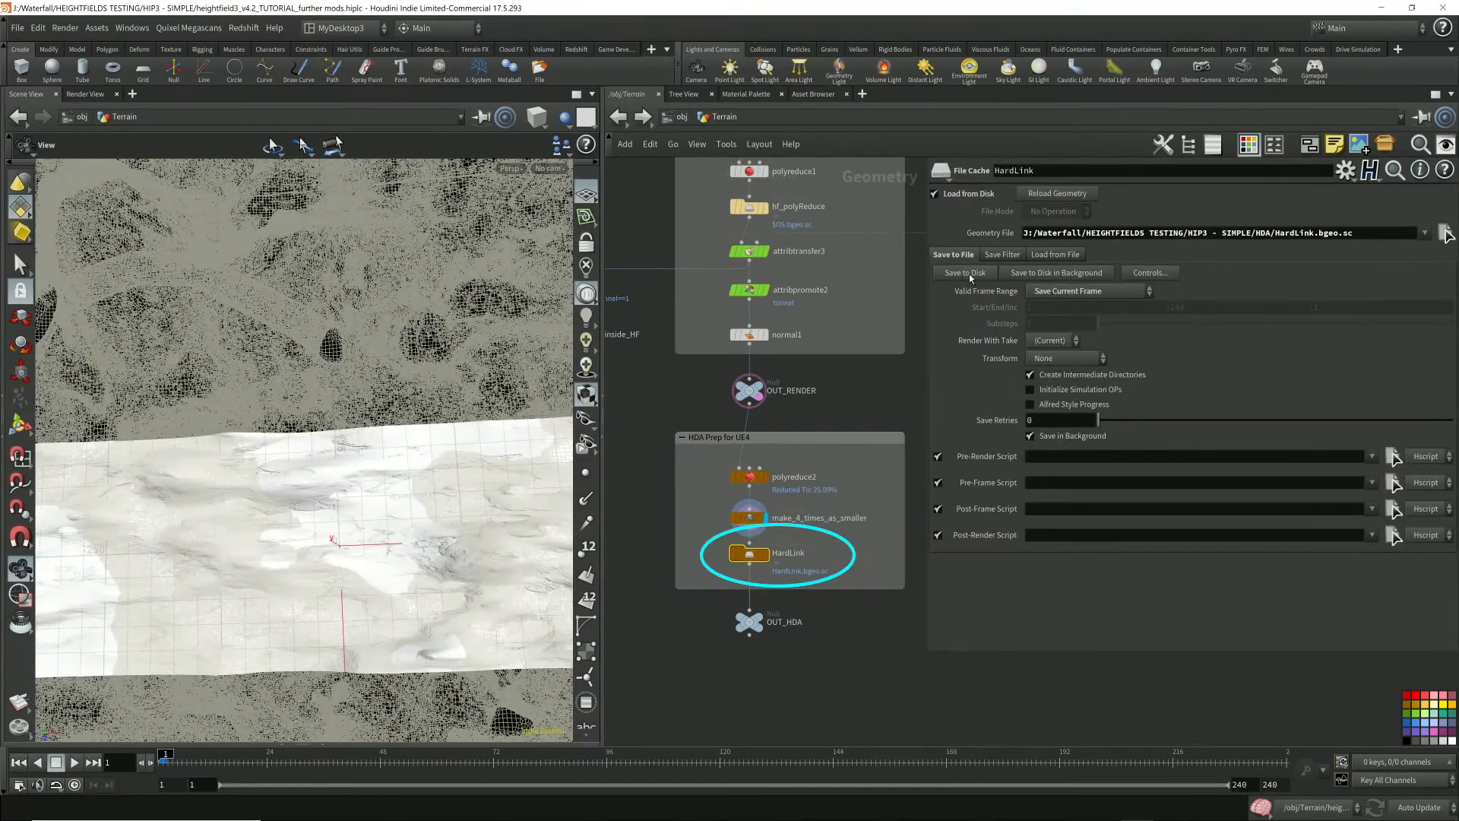
click(760, 619)
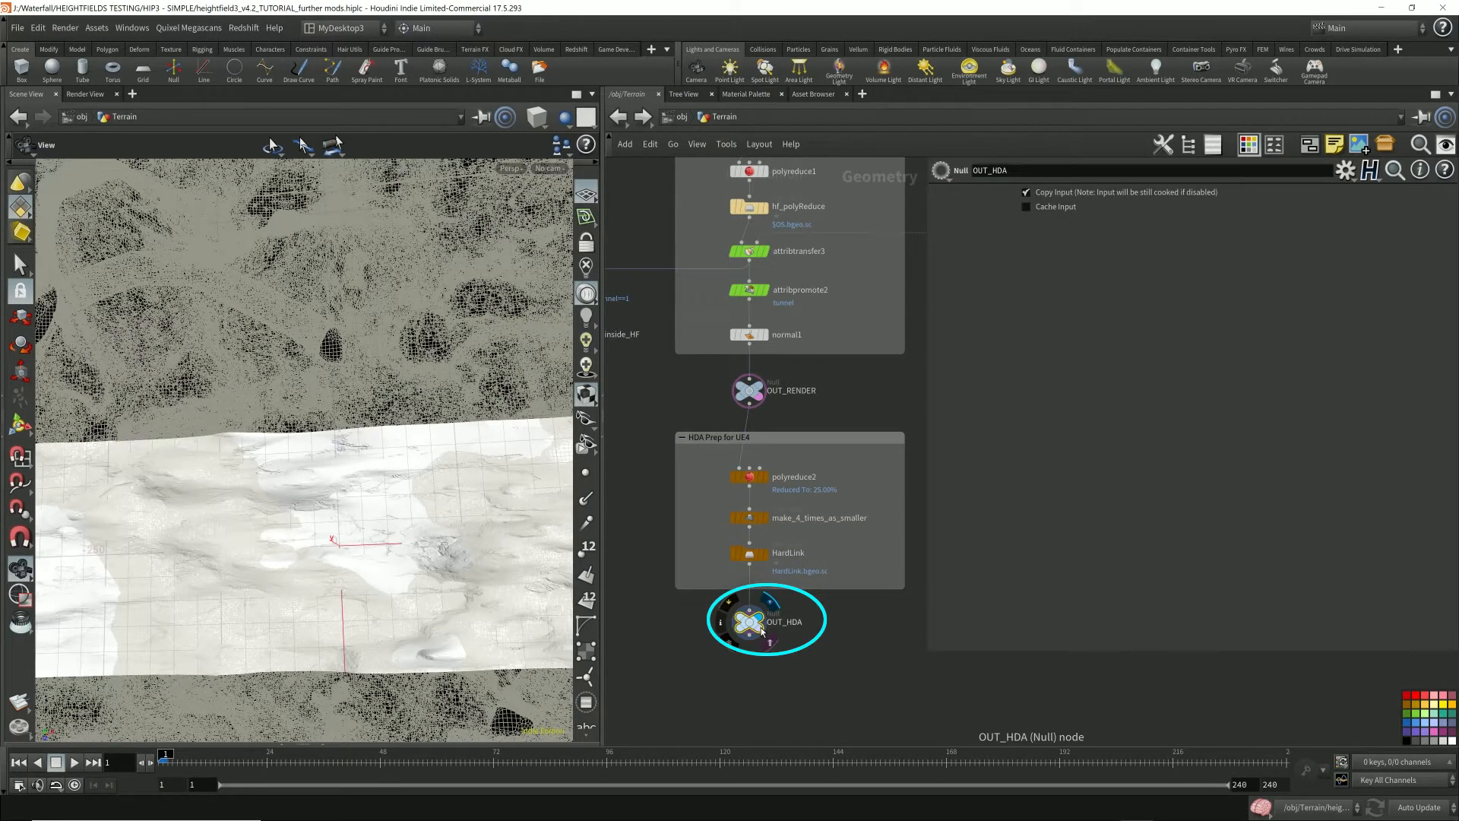
click(761, 628)
- Return to the object level and save the HF terrain SIMPLE digital asset with its modified contents
key(u)
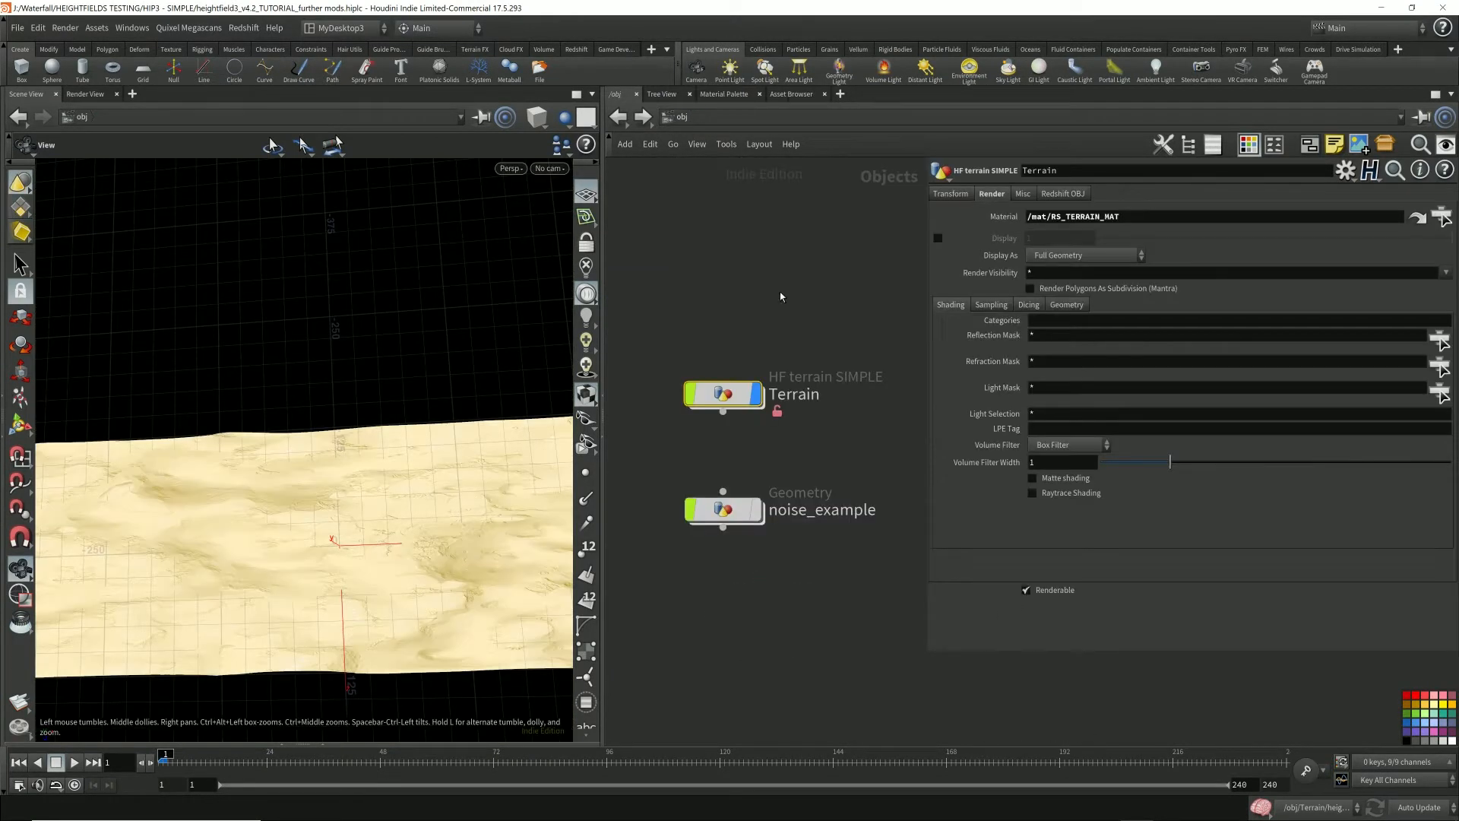
click(92, 30)
mouse_move(128, 104)
click(271, 97)
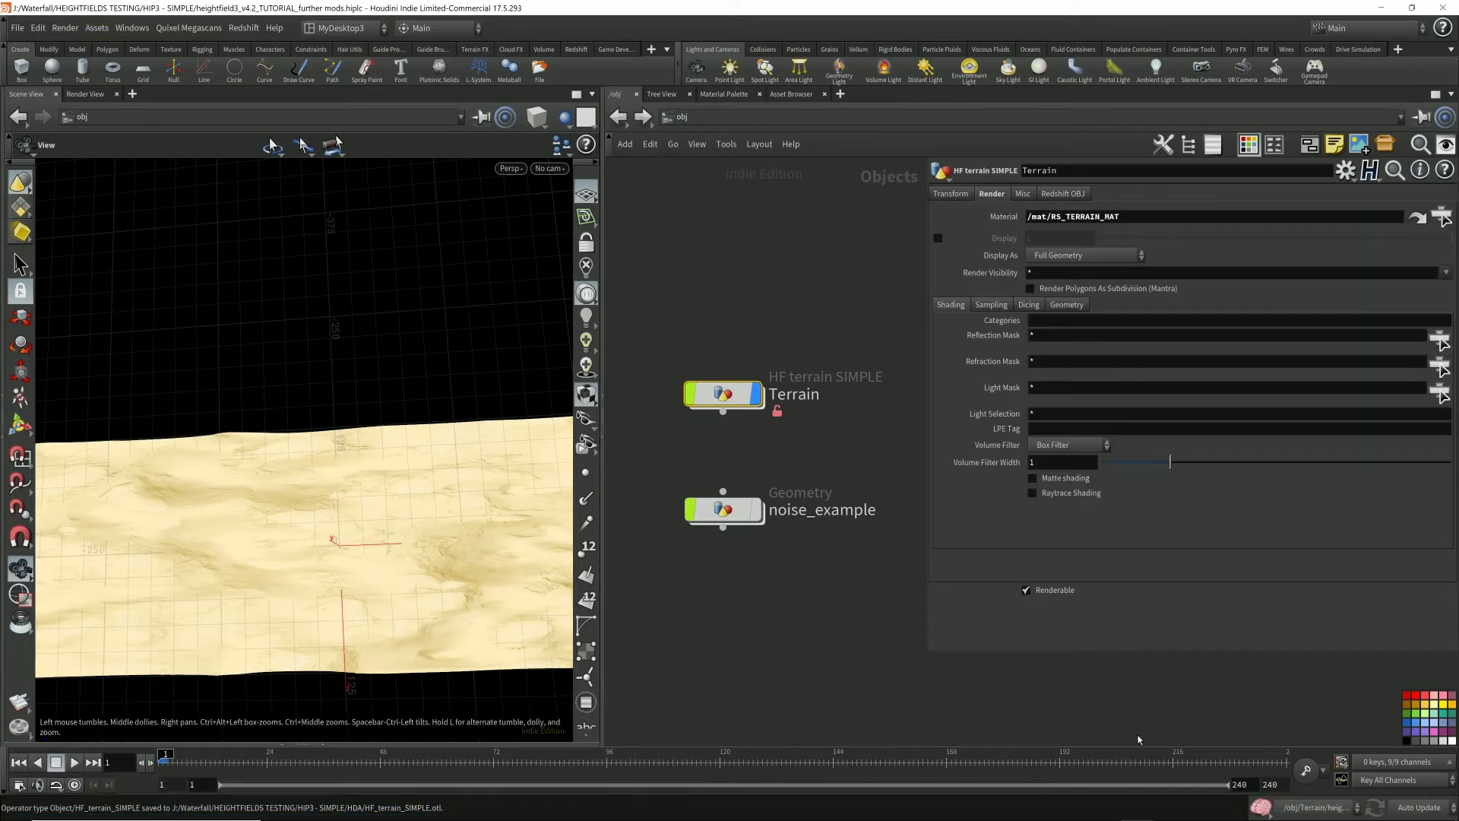
- Switch to Unreal Engine and frame the terrain in the viewport
click(1172, 807)
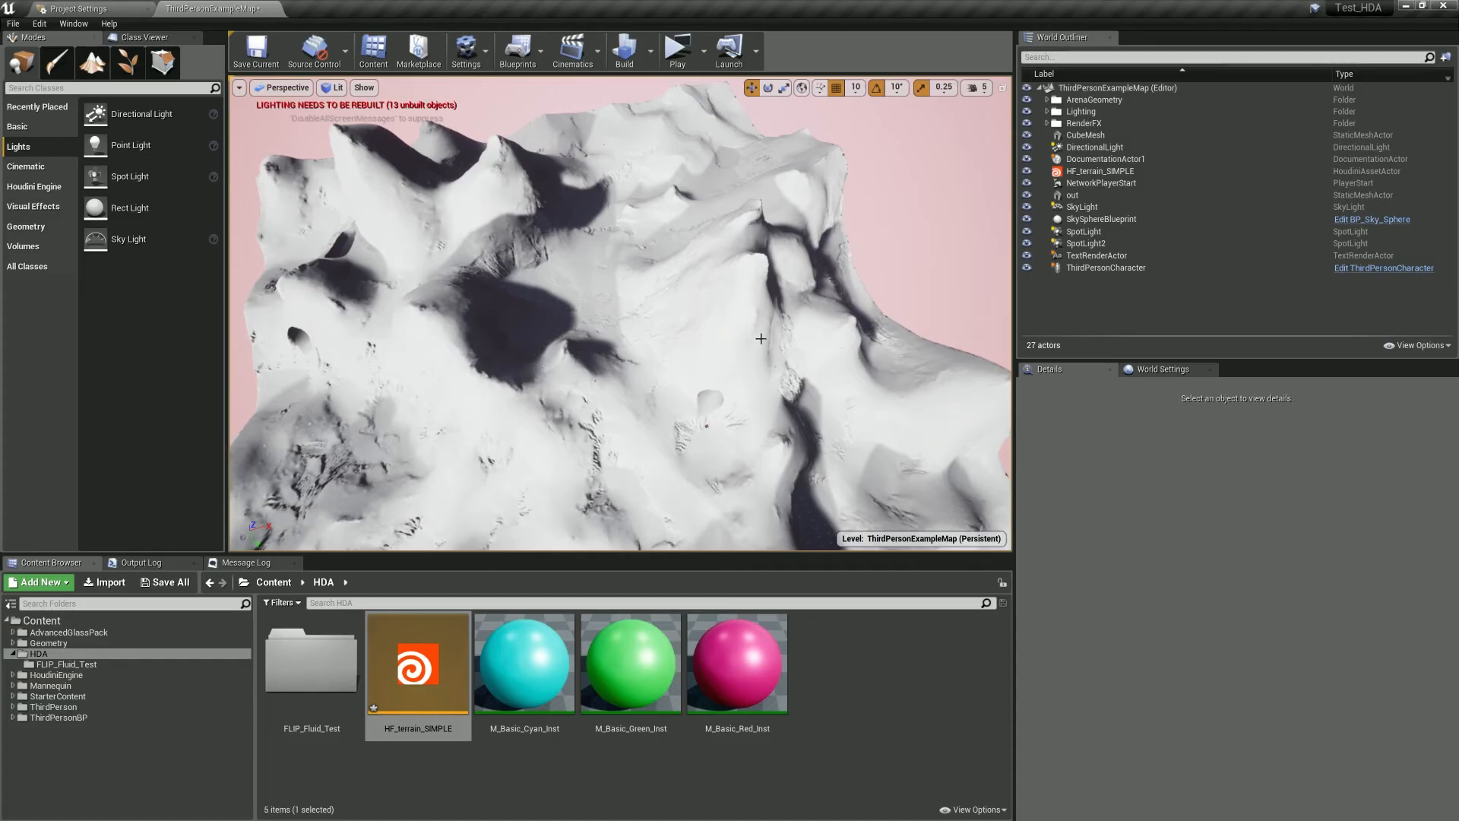
click(543, 368)
key(f)
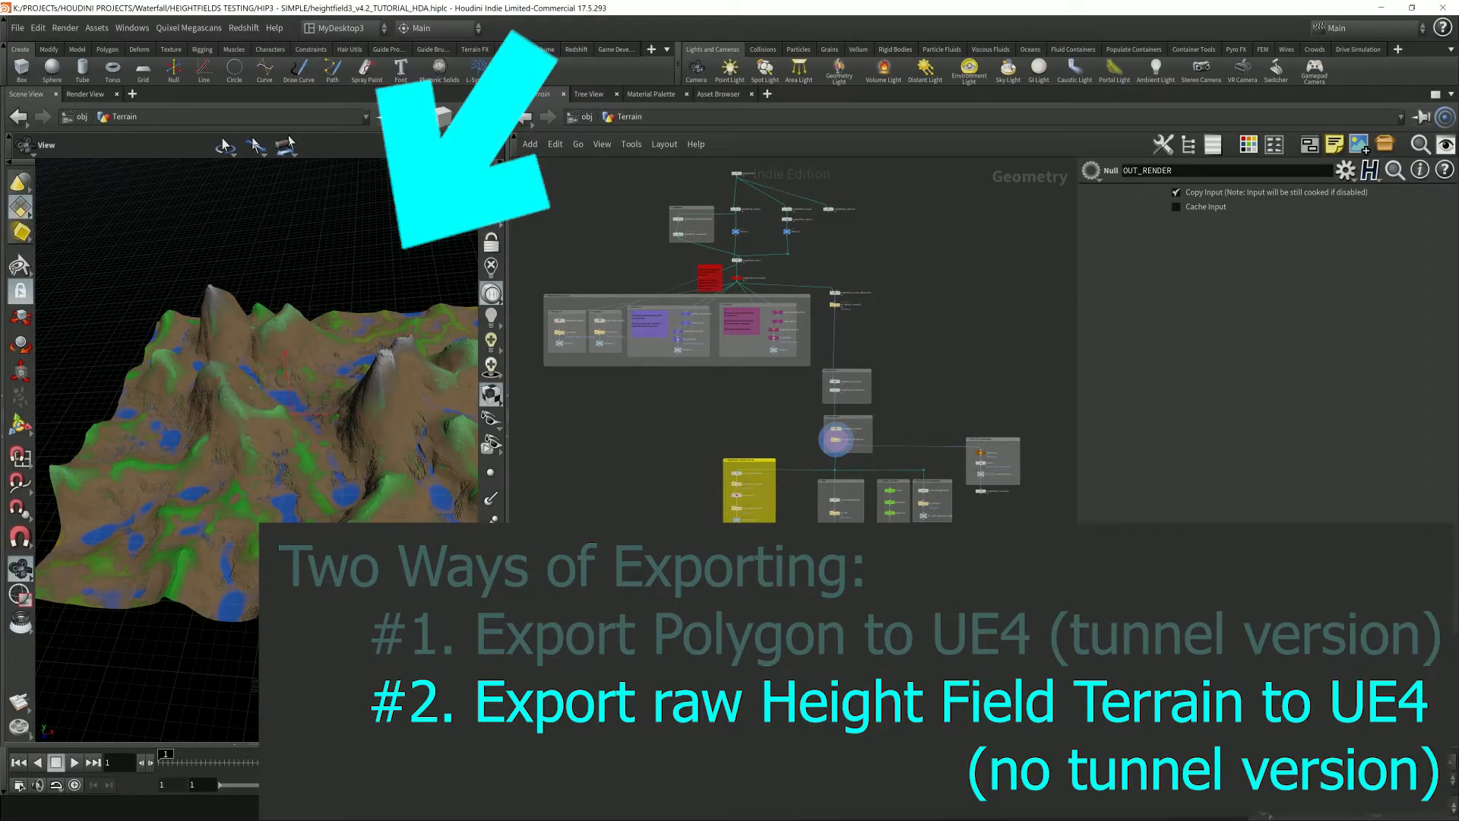
- Examine the volume primitives of the hf_erode_checkpoint file cache in the 2nd Erosion group, then select that node
drag(258, 441, 304, 269)
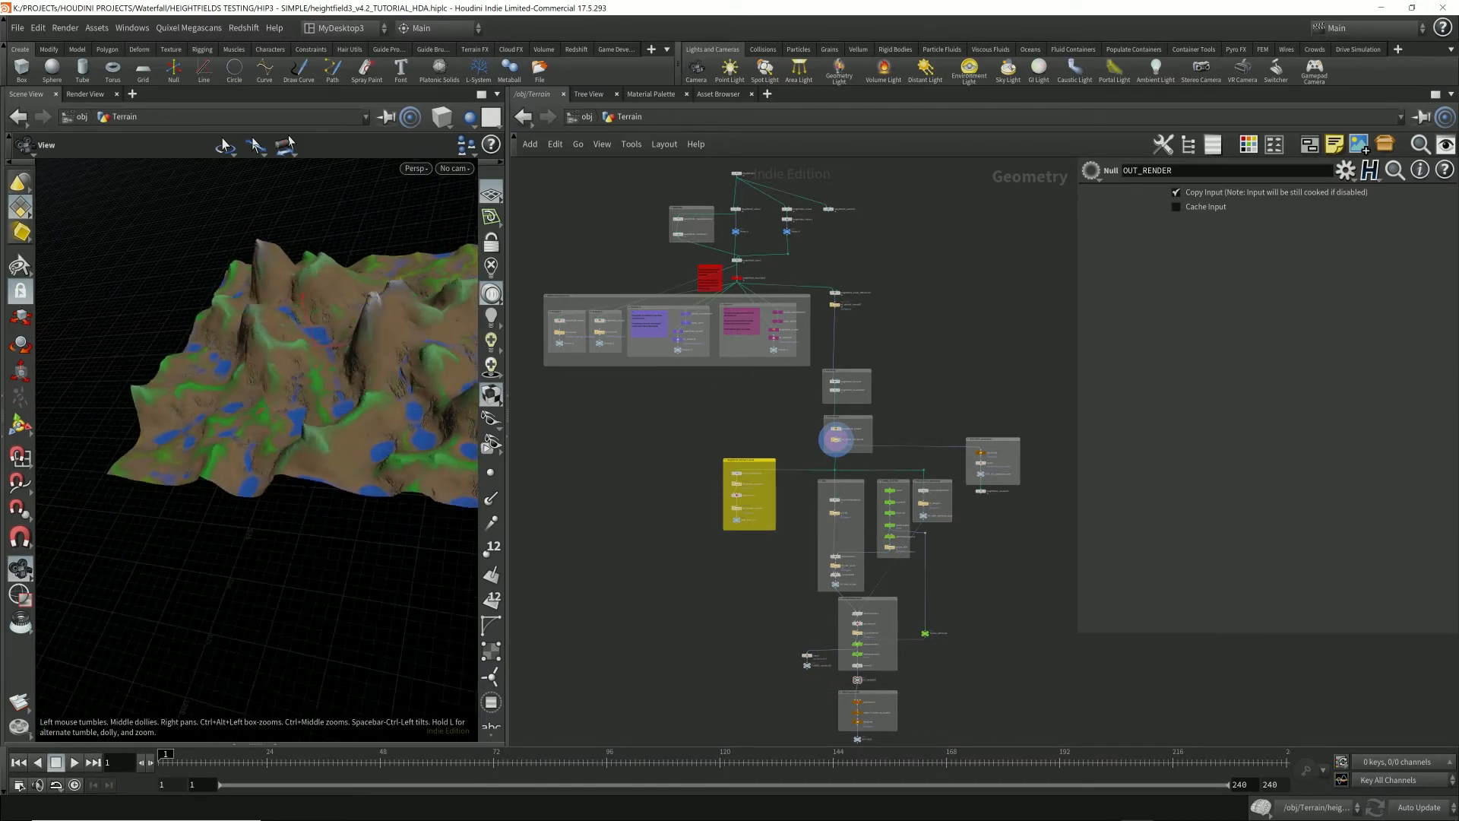
scroll(836, 440, up, 5)
scroll(866, 453, up, 2)
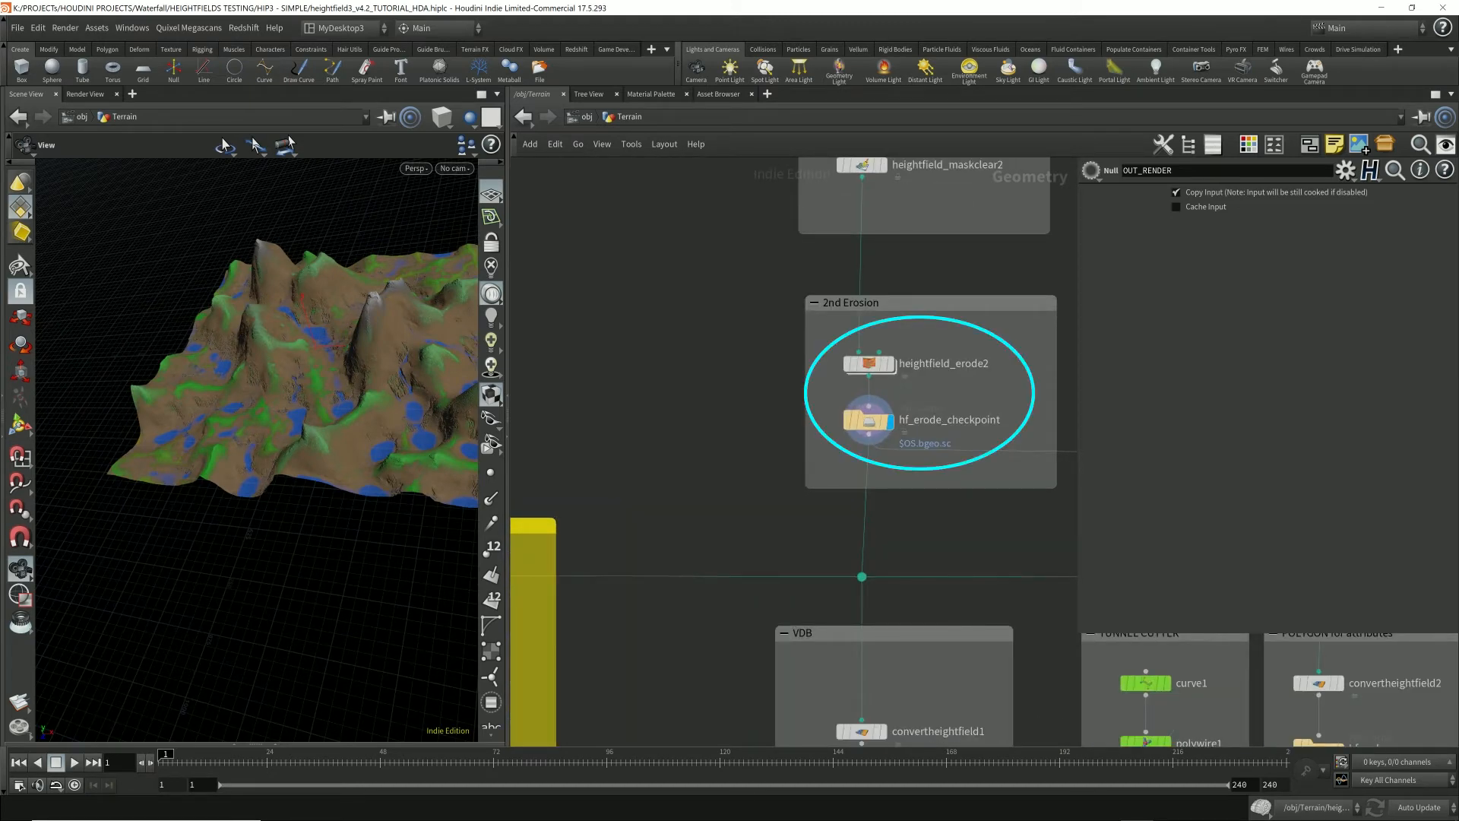
mouse_move(868, 422)
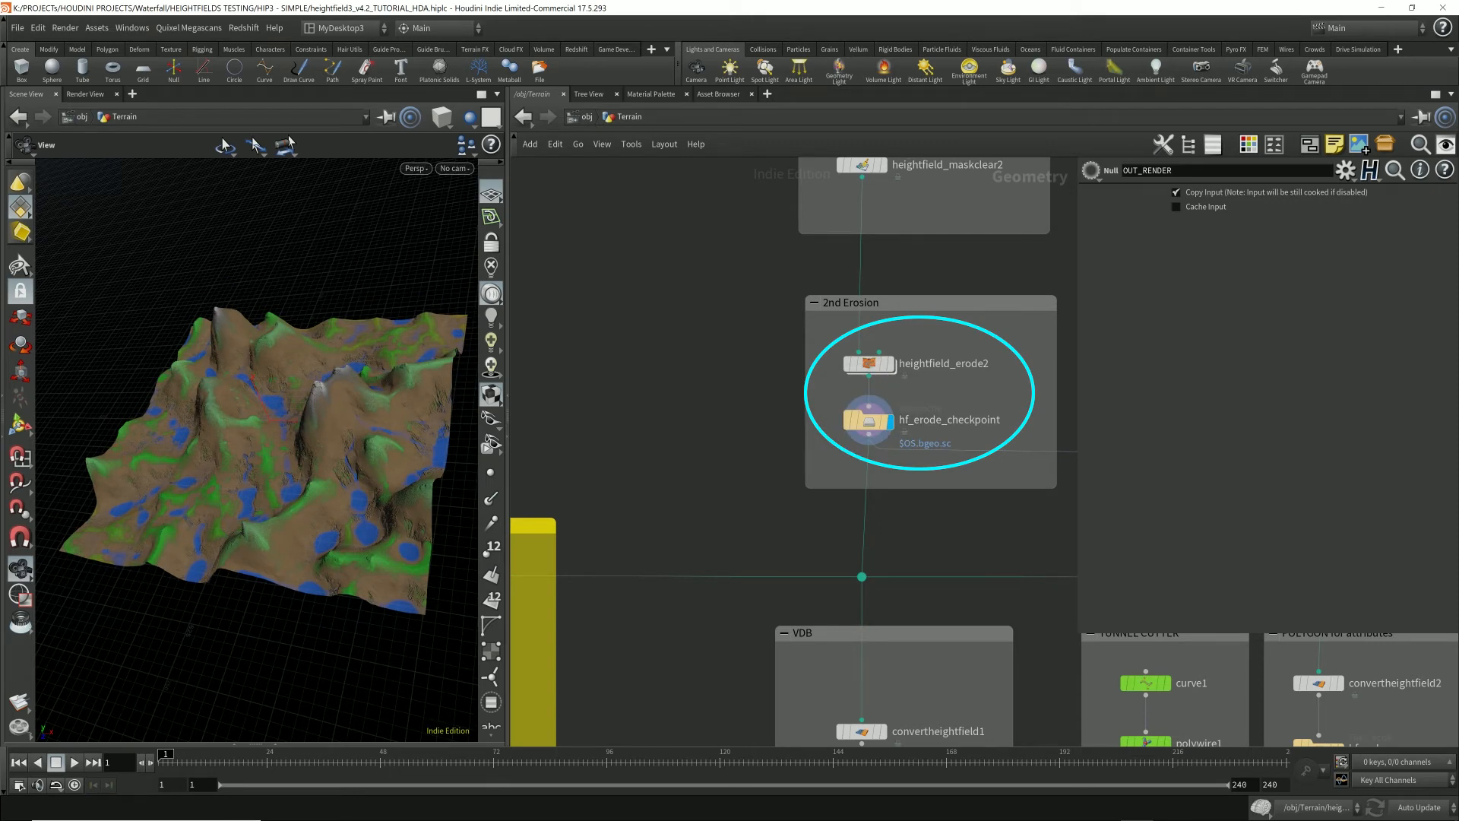
middle_drag(836, 456, 716, 409)
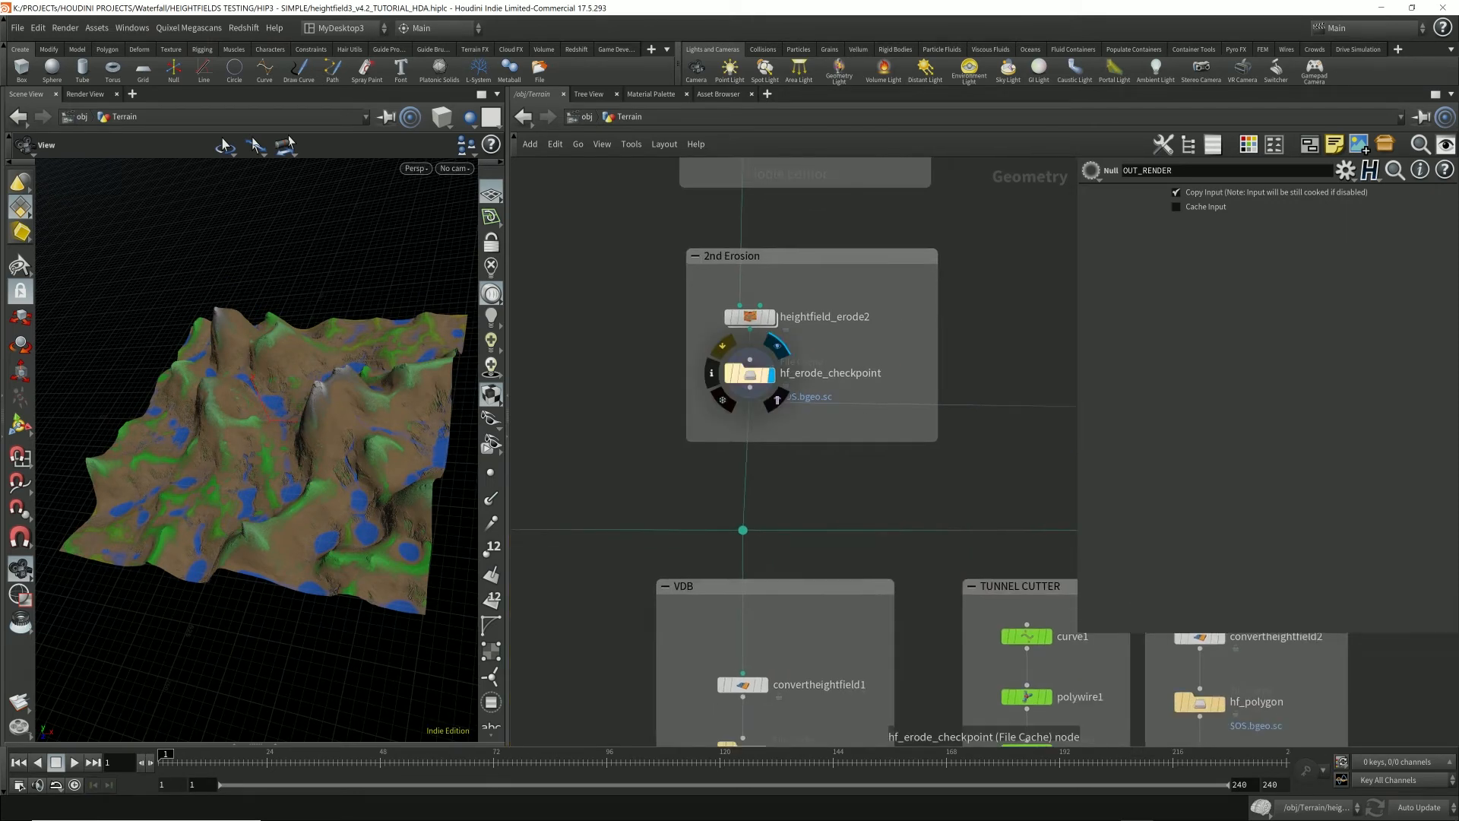
click(711, 373)
drag(914, 13, 1164, 20)
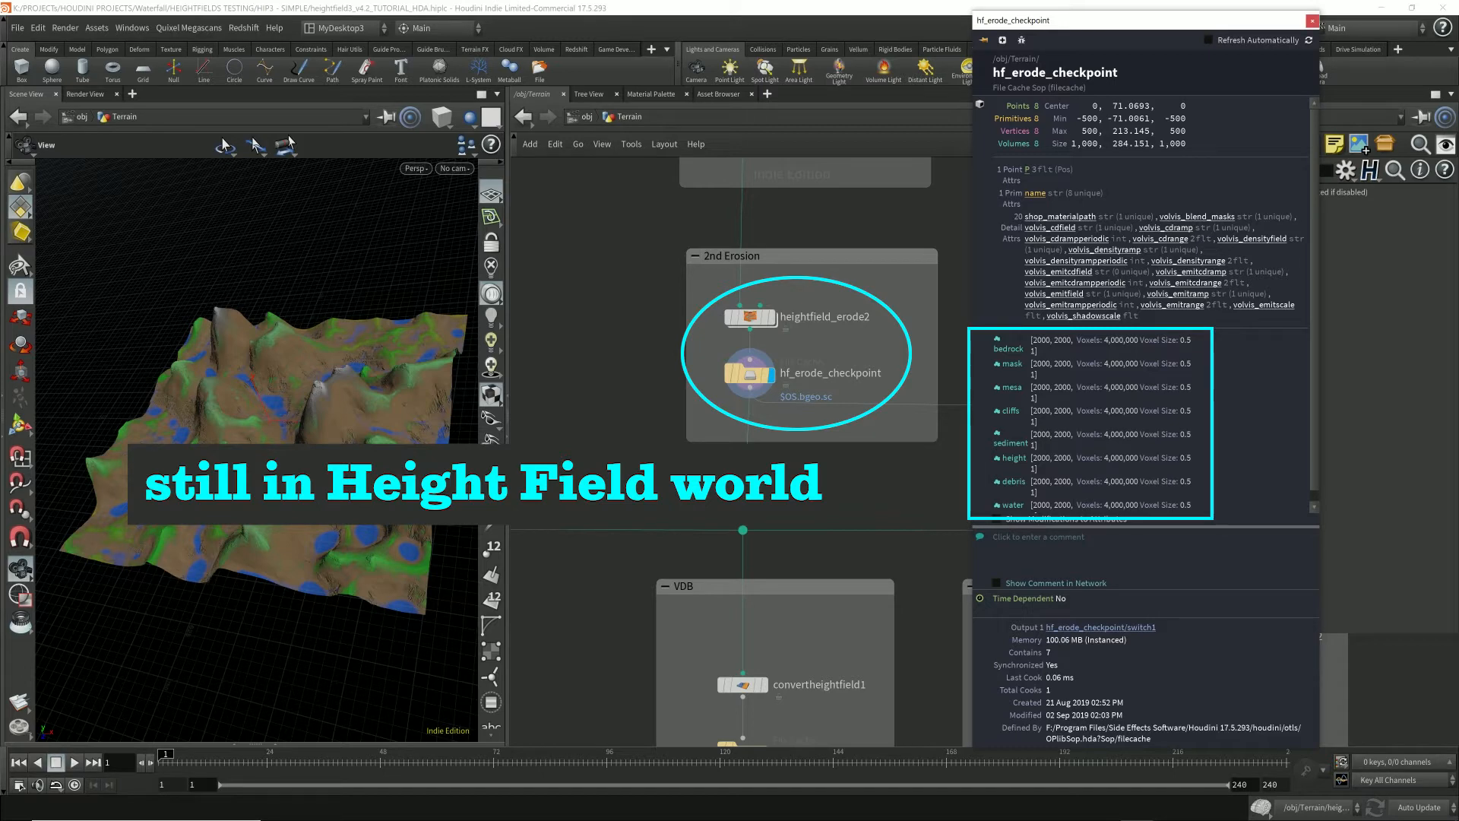
click(1312, 22)
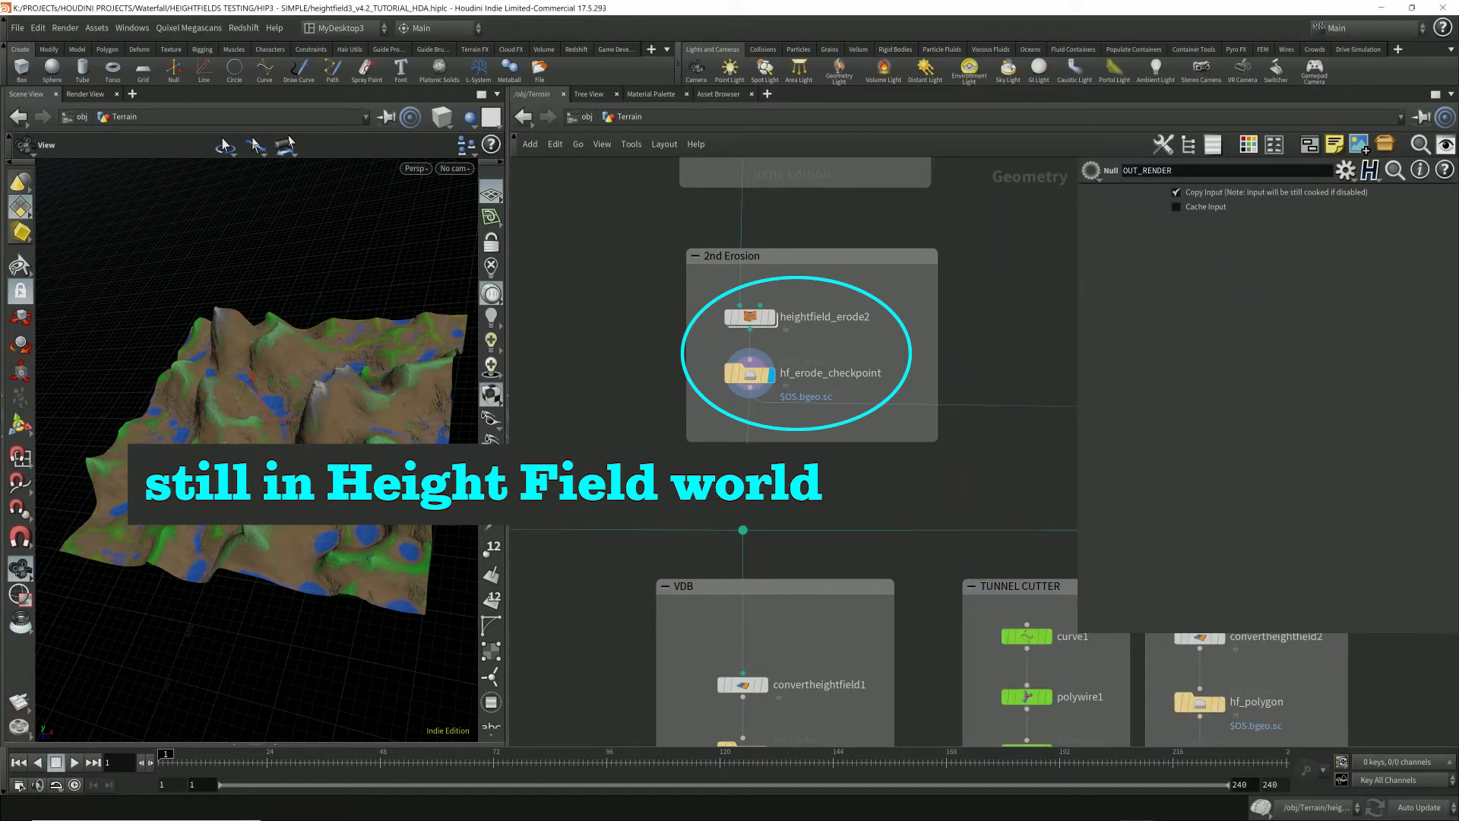
click(750, 374)
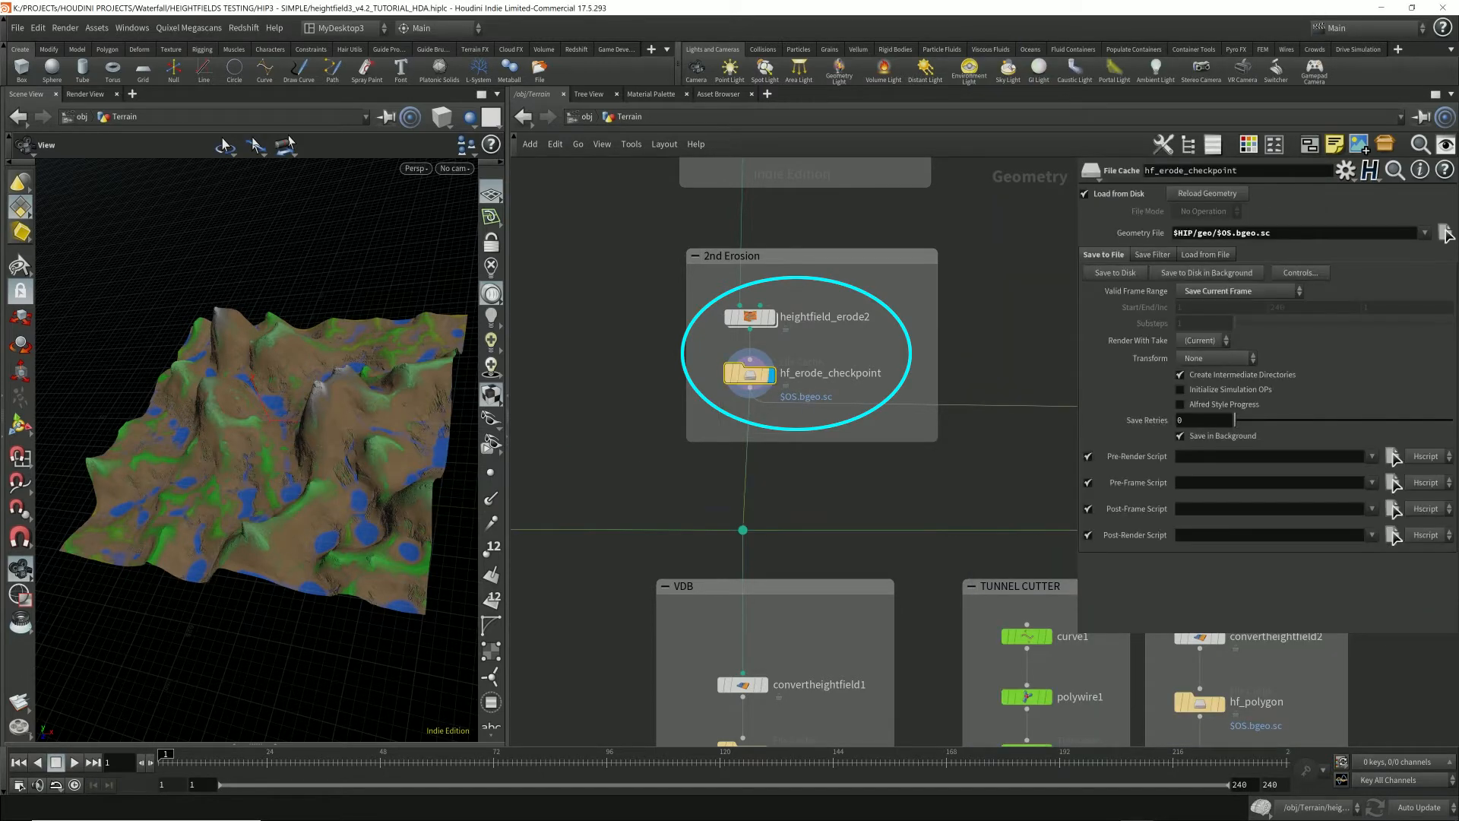
- Select the HardLink2 file cache under HDA (UE4 Landscape) and check the end of its geometry file path
scroll(749, 373, down, 3)
middle_drag(749, 373, 593, 370)
scroll(802, 433, down, 1)
middle_drag(802, 433, 713, 426)
click(973, 412)
middle_drag(972, 413, 953, 416)
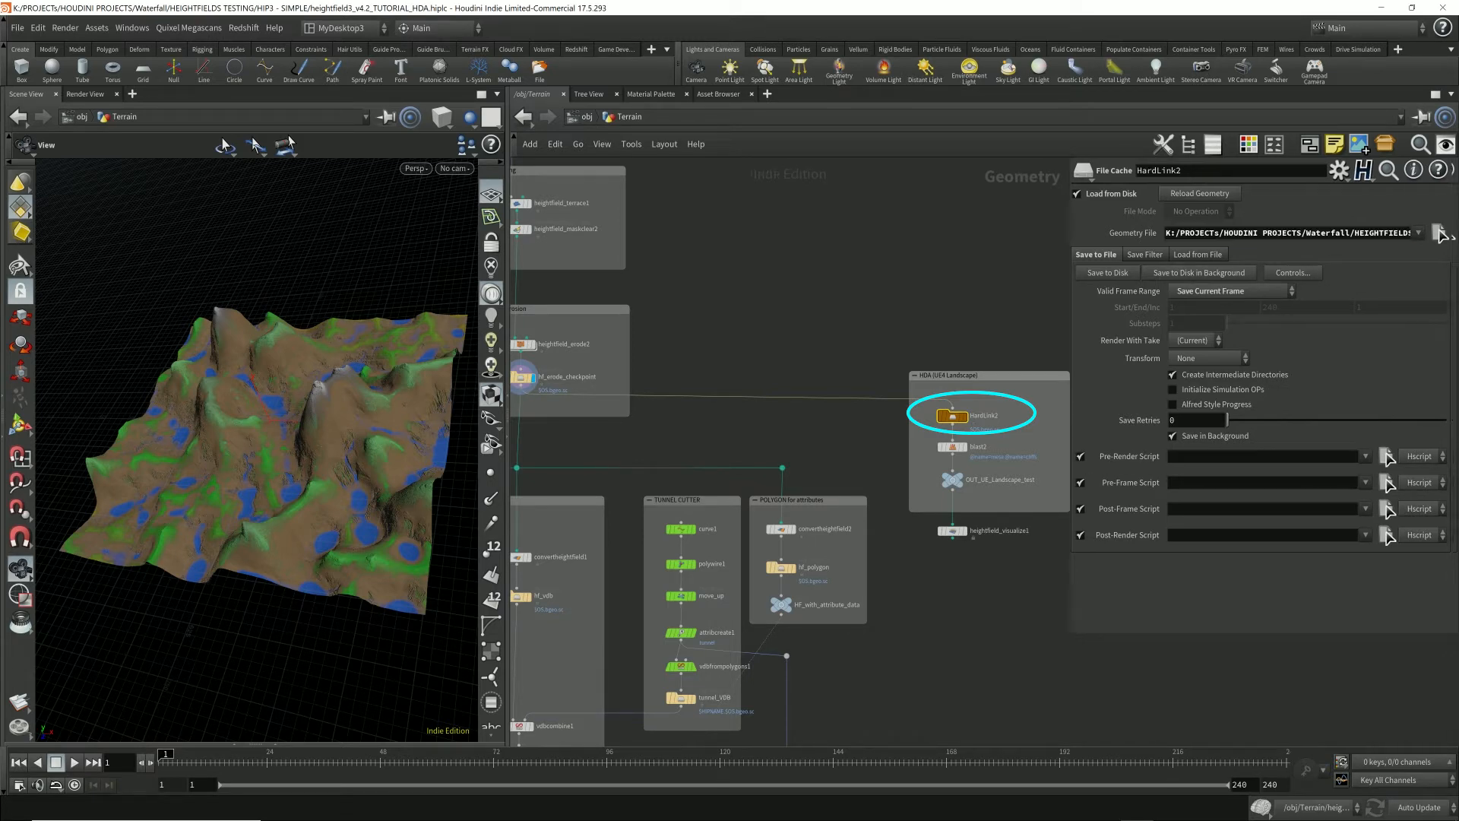
click(1299, 232)
key(End)
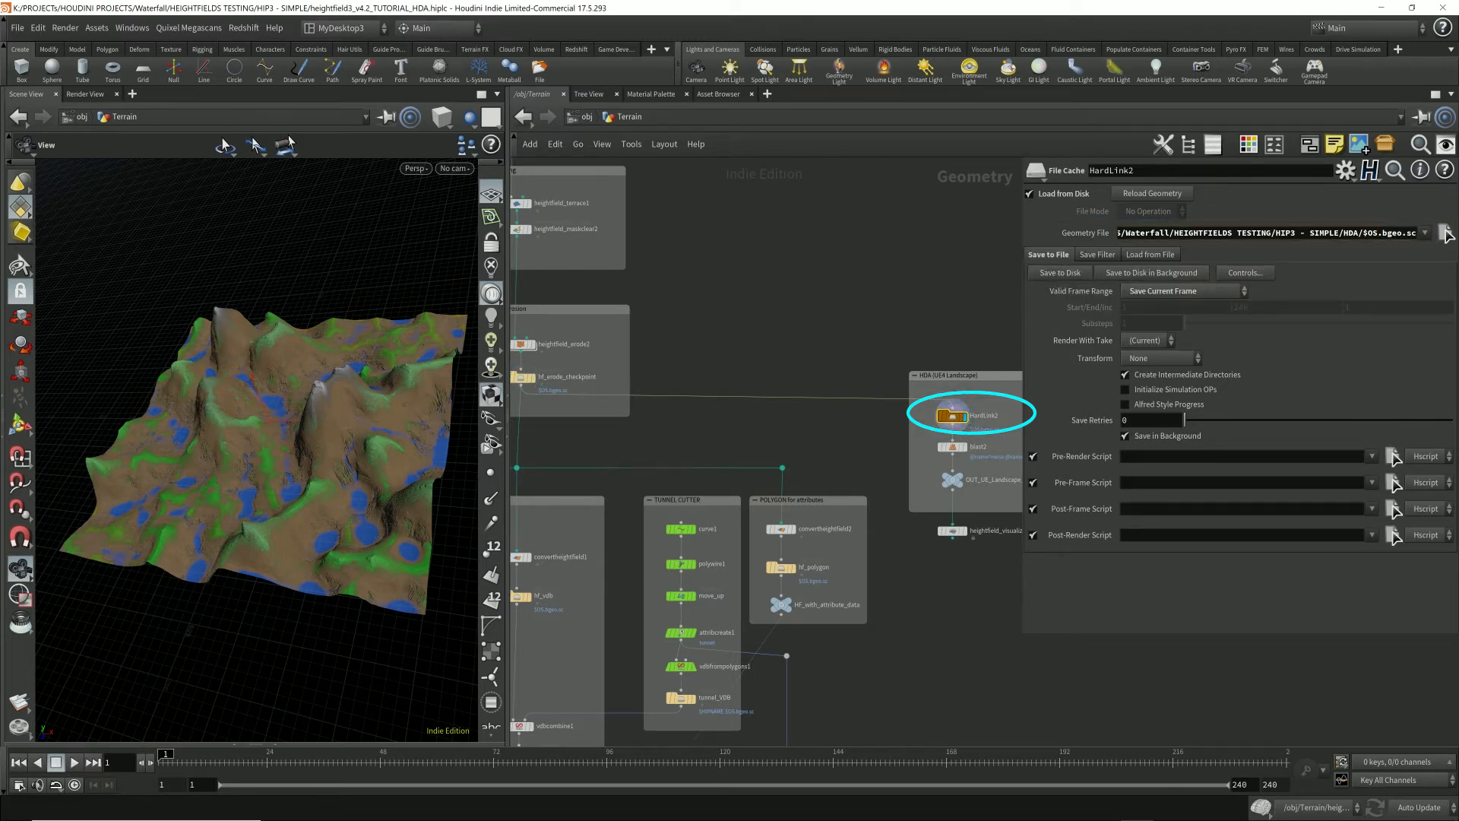
- Save the HF terrain SIMPLE digital asset
click(97, 28)
mouse_move(107, 97)
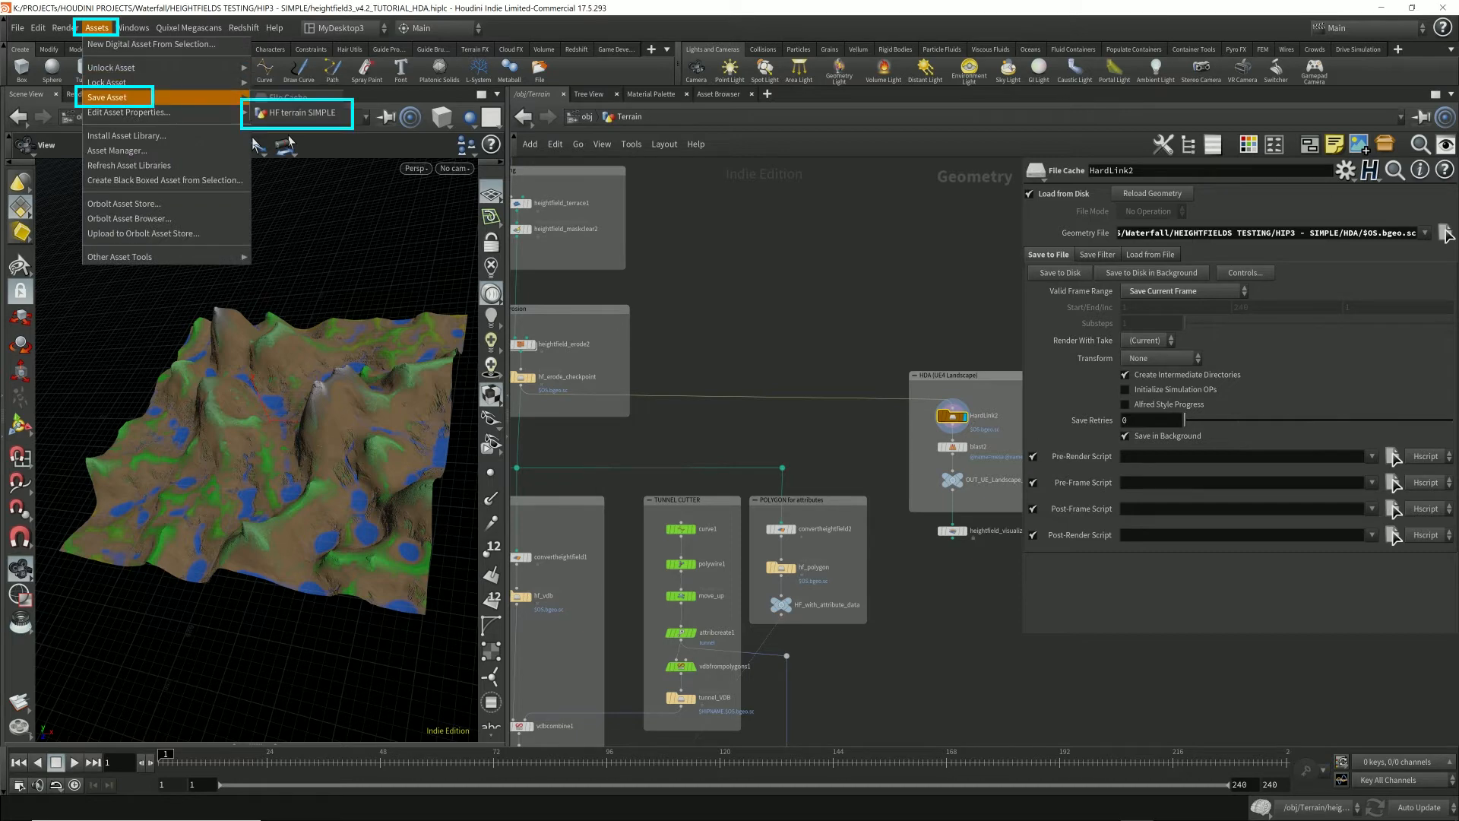
click(303, 113)
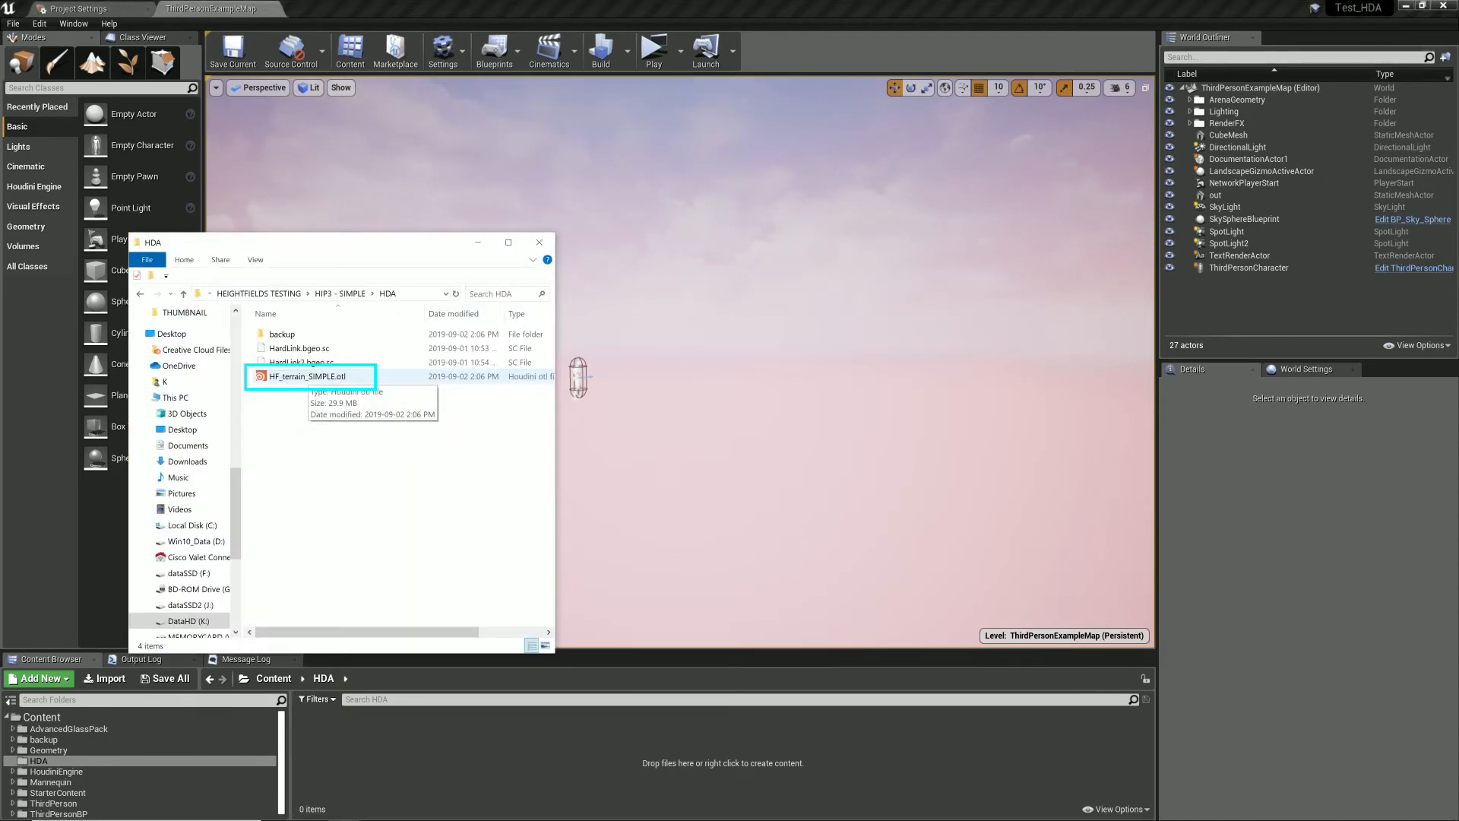
- Import HF_terrain_SIMPLE.otl from the project's HDA folder into Unreal's Content/HDA folder and place the asset in the level
click(308, 376)
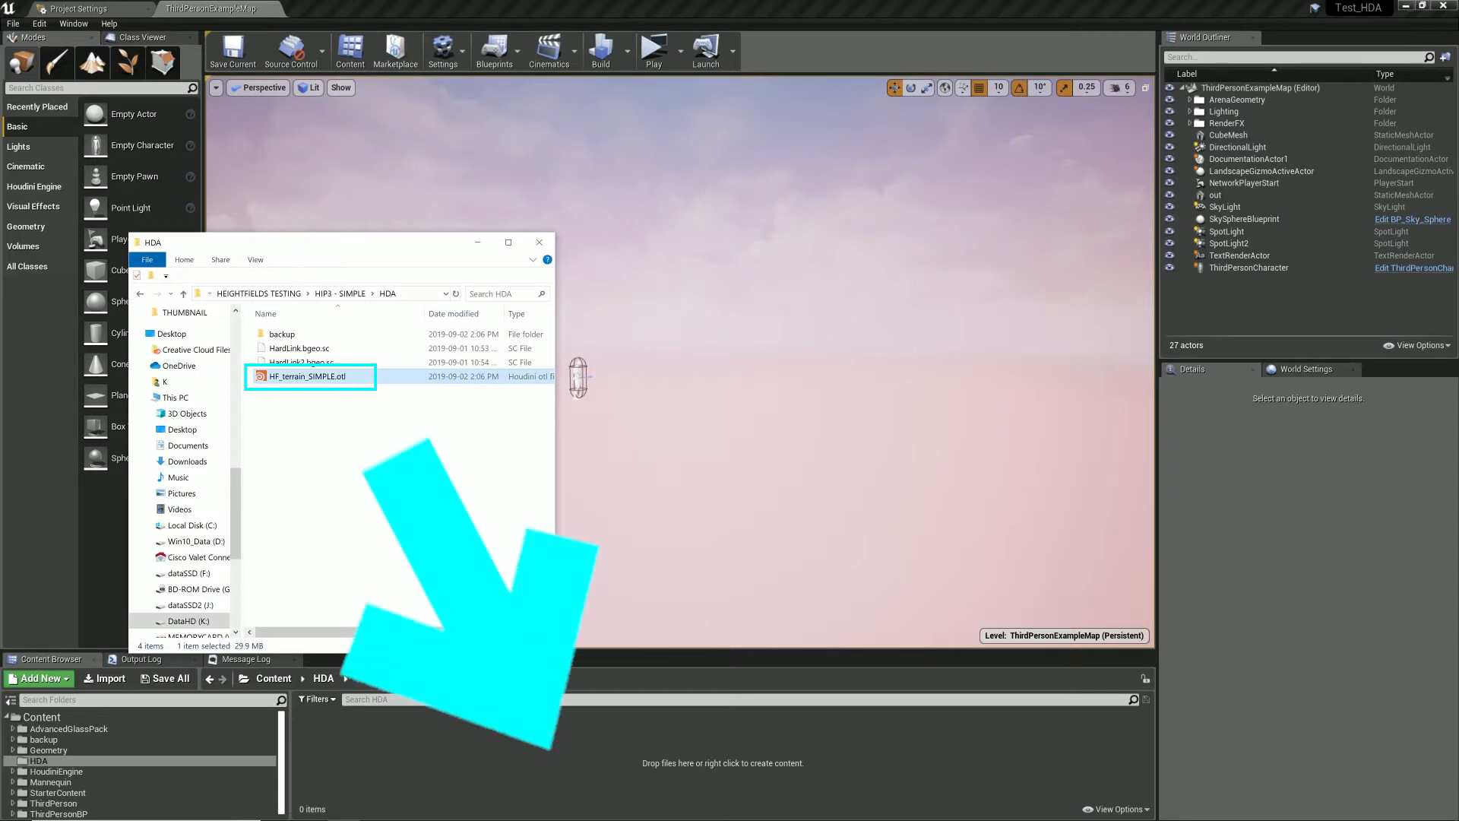
drag(308, 376, 441, 760)
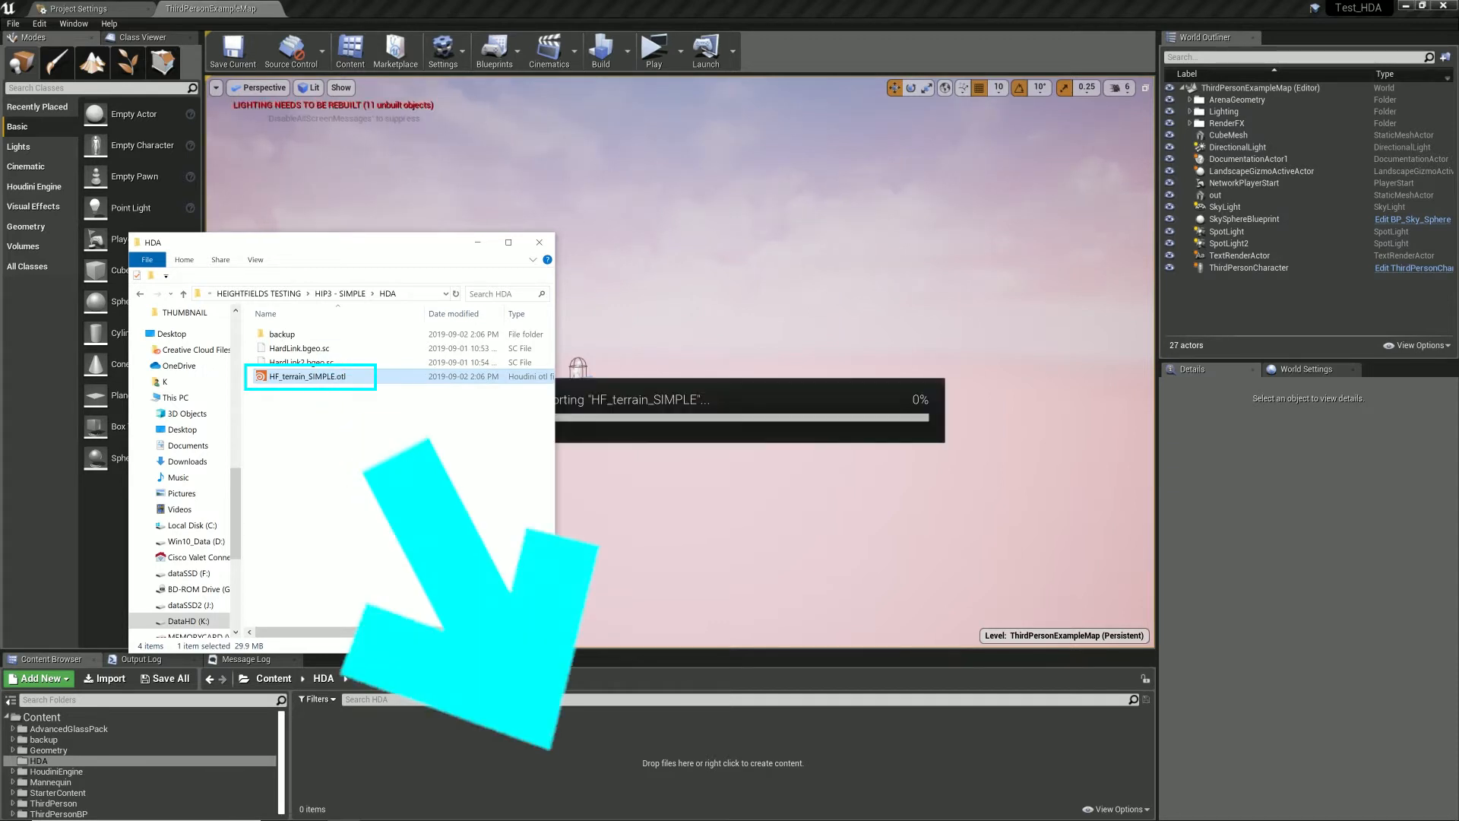
click(324, 748)
drag(324, 749, 488, 448)
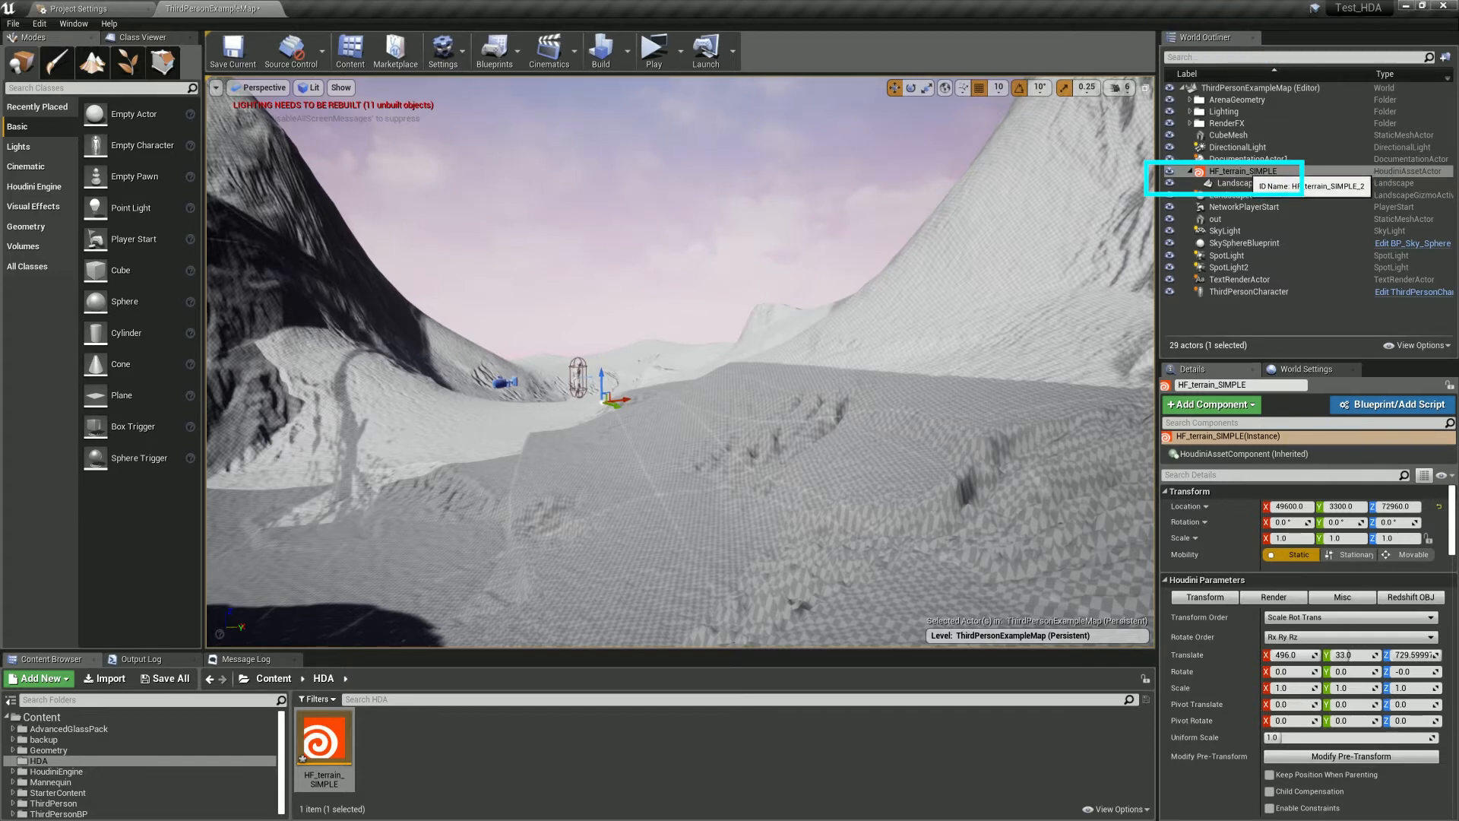
- Select the Landscape actor nested under HF_terrain_SIMPLE and view the terrain from above
click(1244, 172)
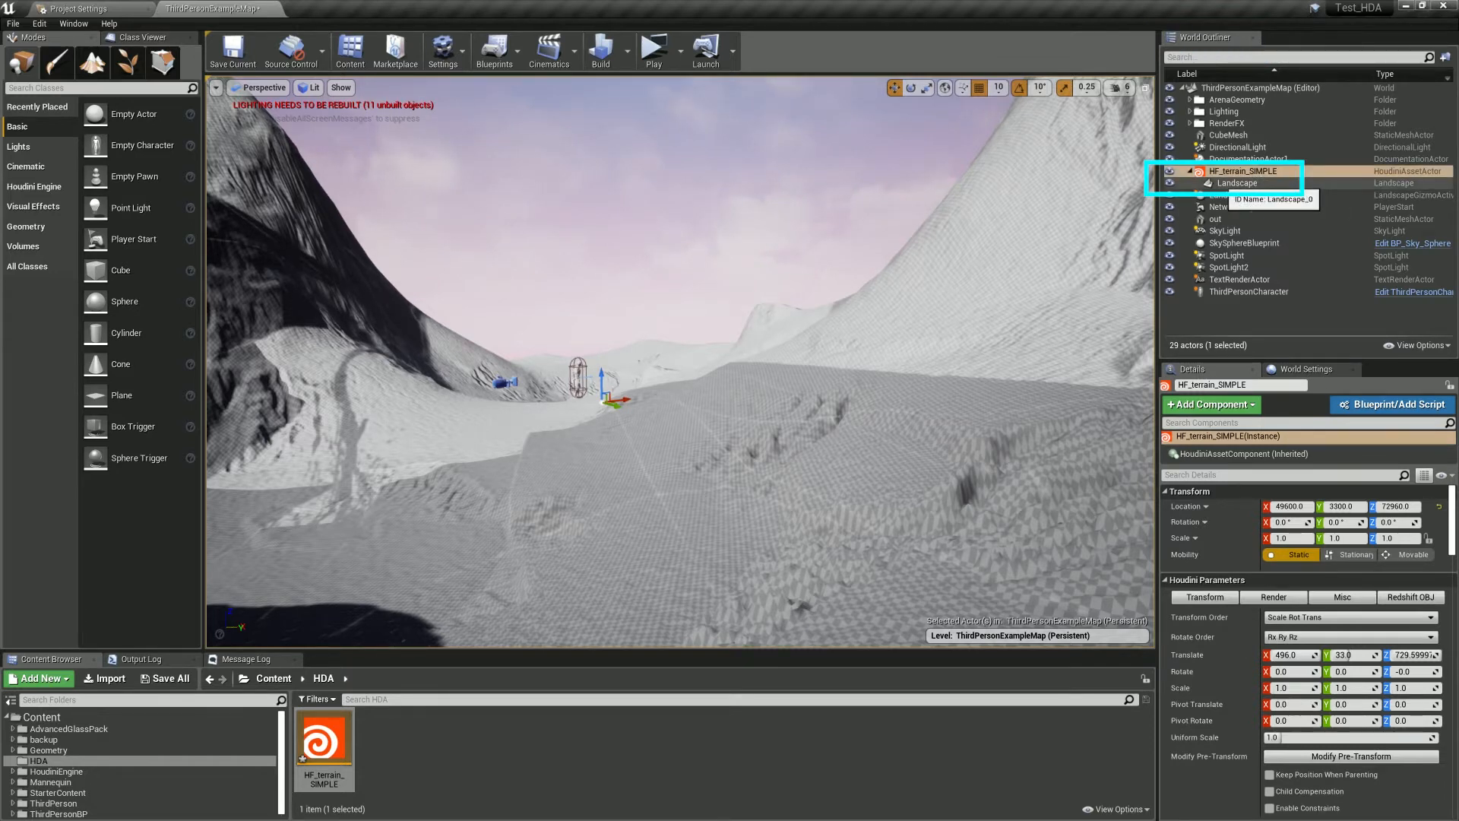
click(1239, 183)
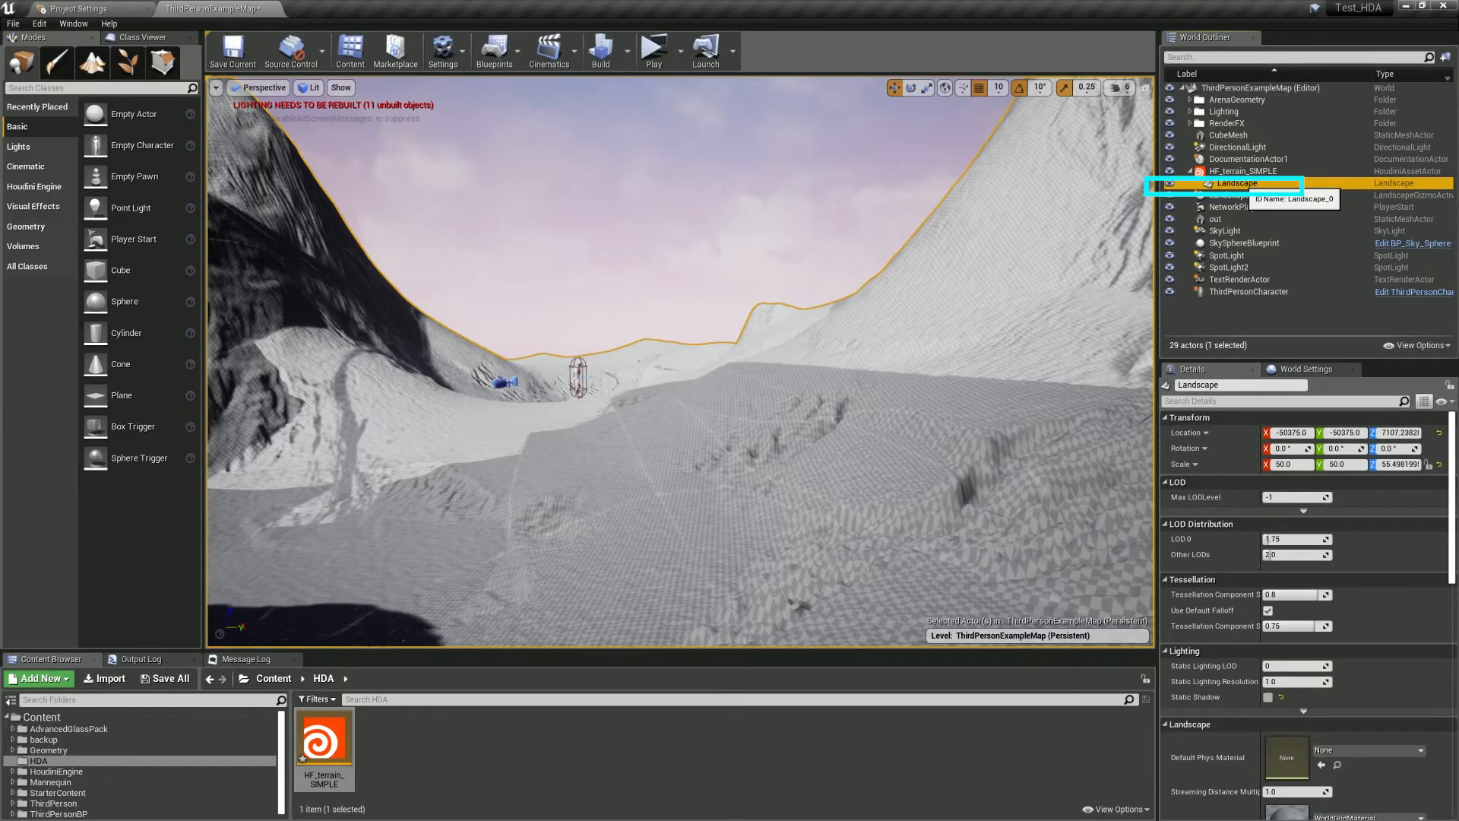
right_drag(760, 327, 721, 369)
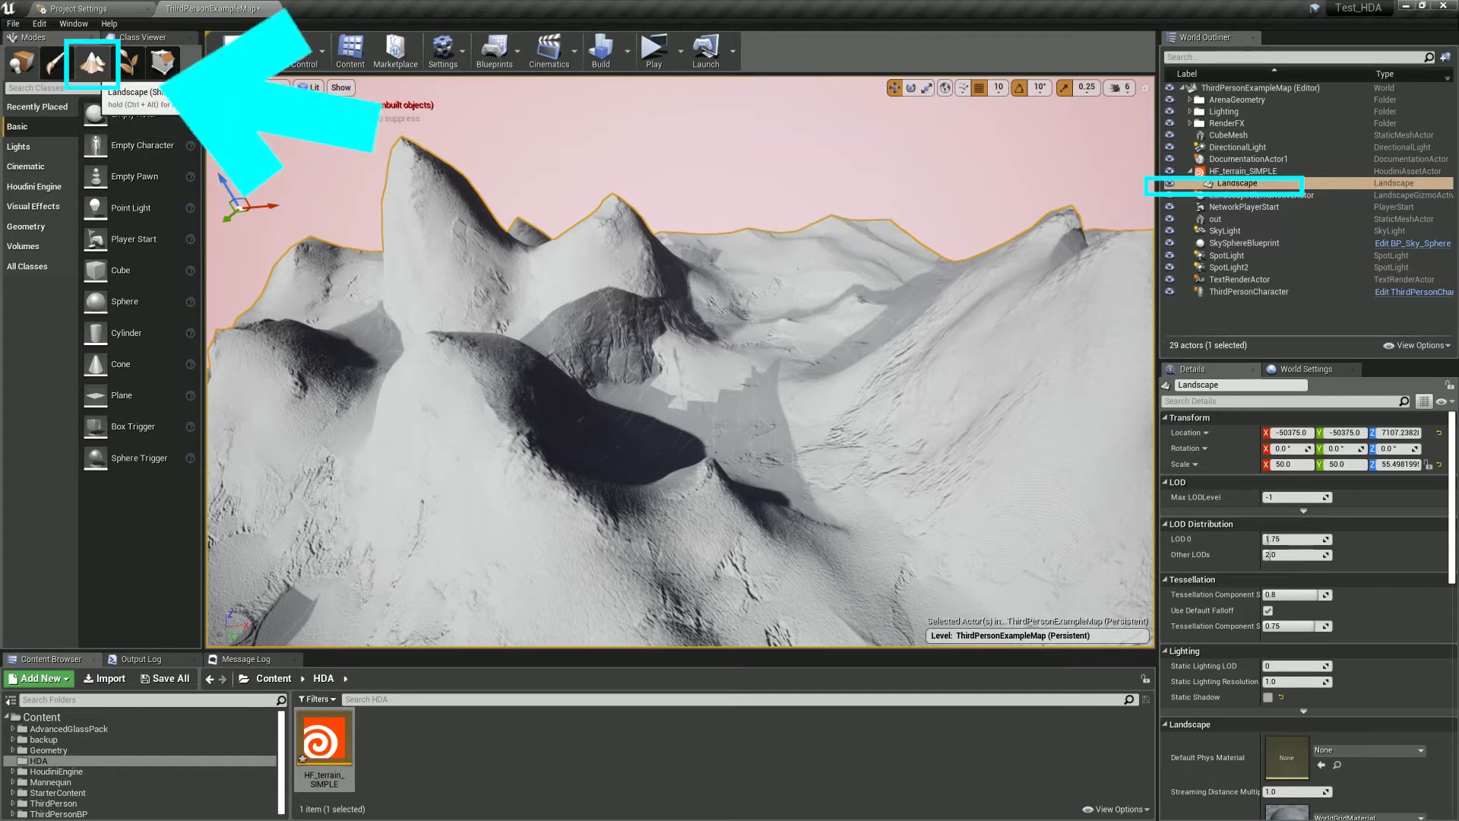
- Switch to landscape Paint mode and examine the target layers brought over from the Houdini volumes
click(92, 63)
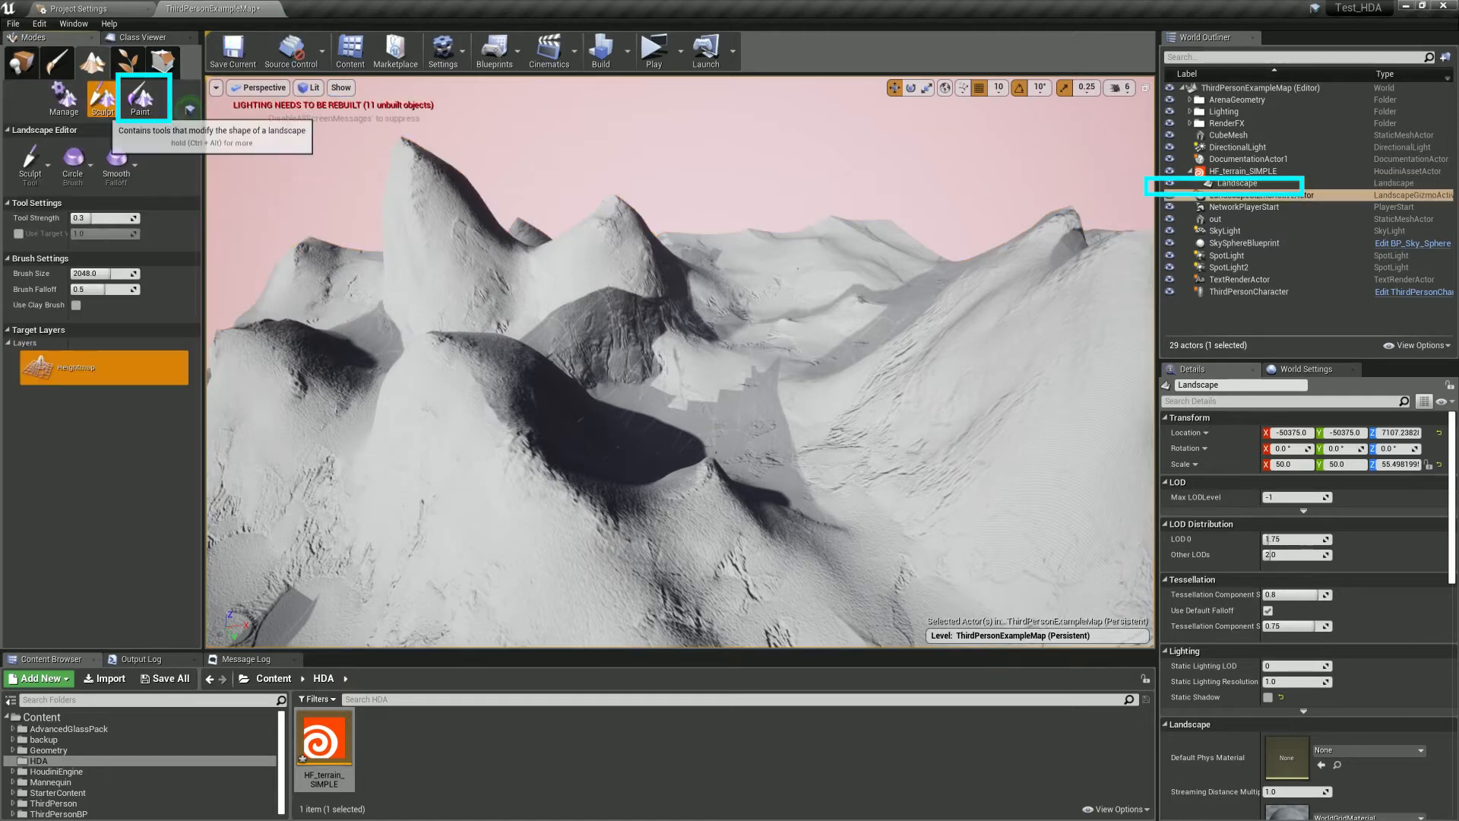
click(140, 99)
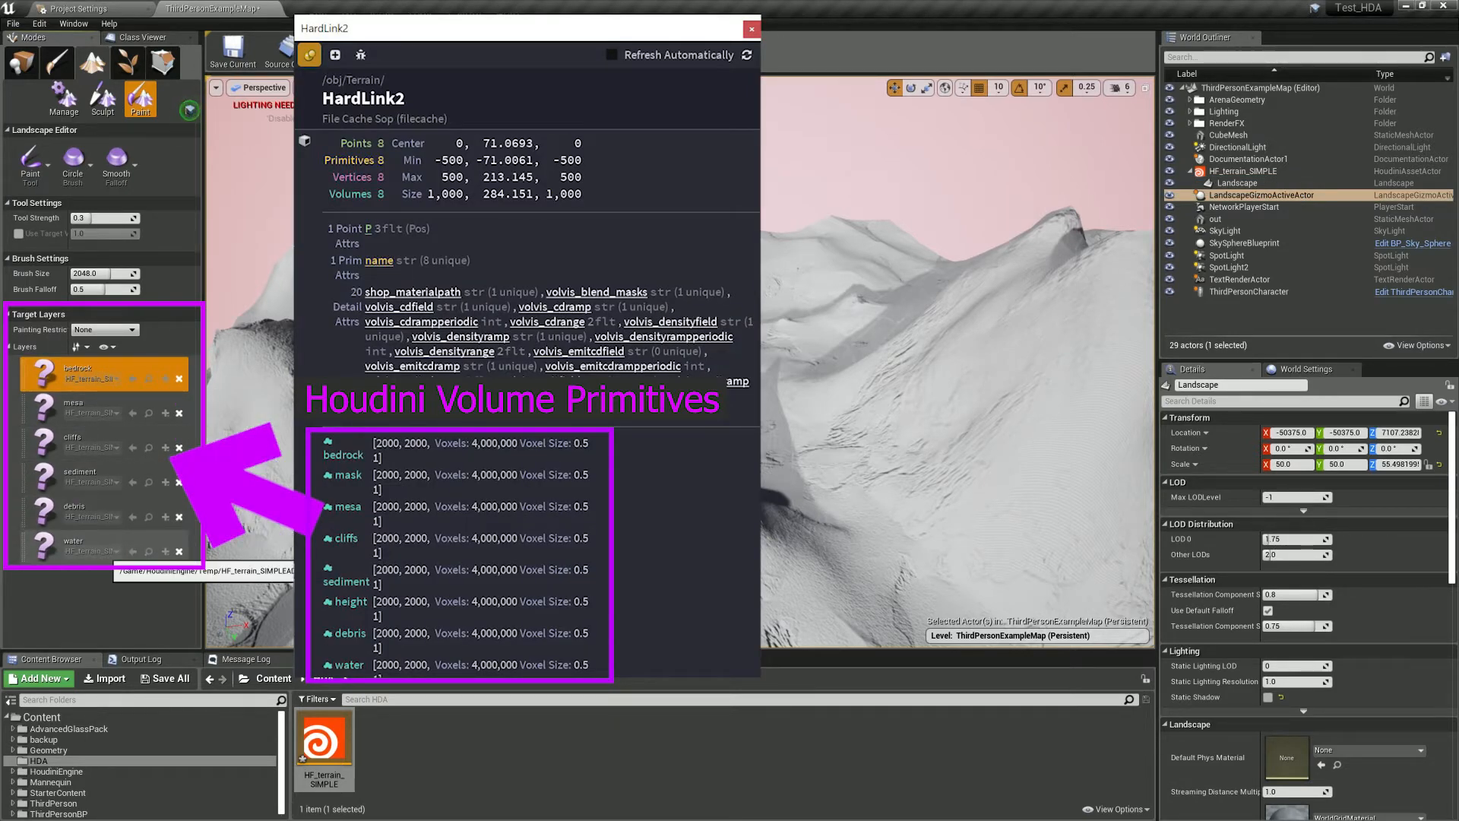
right_drag(942, 319, 1022, 392)
key(s)
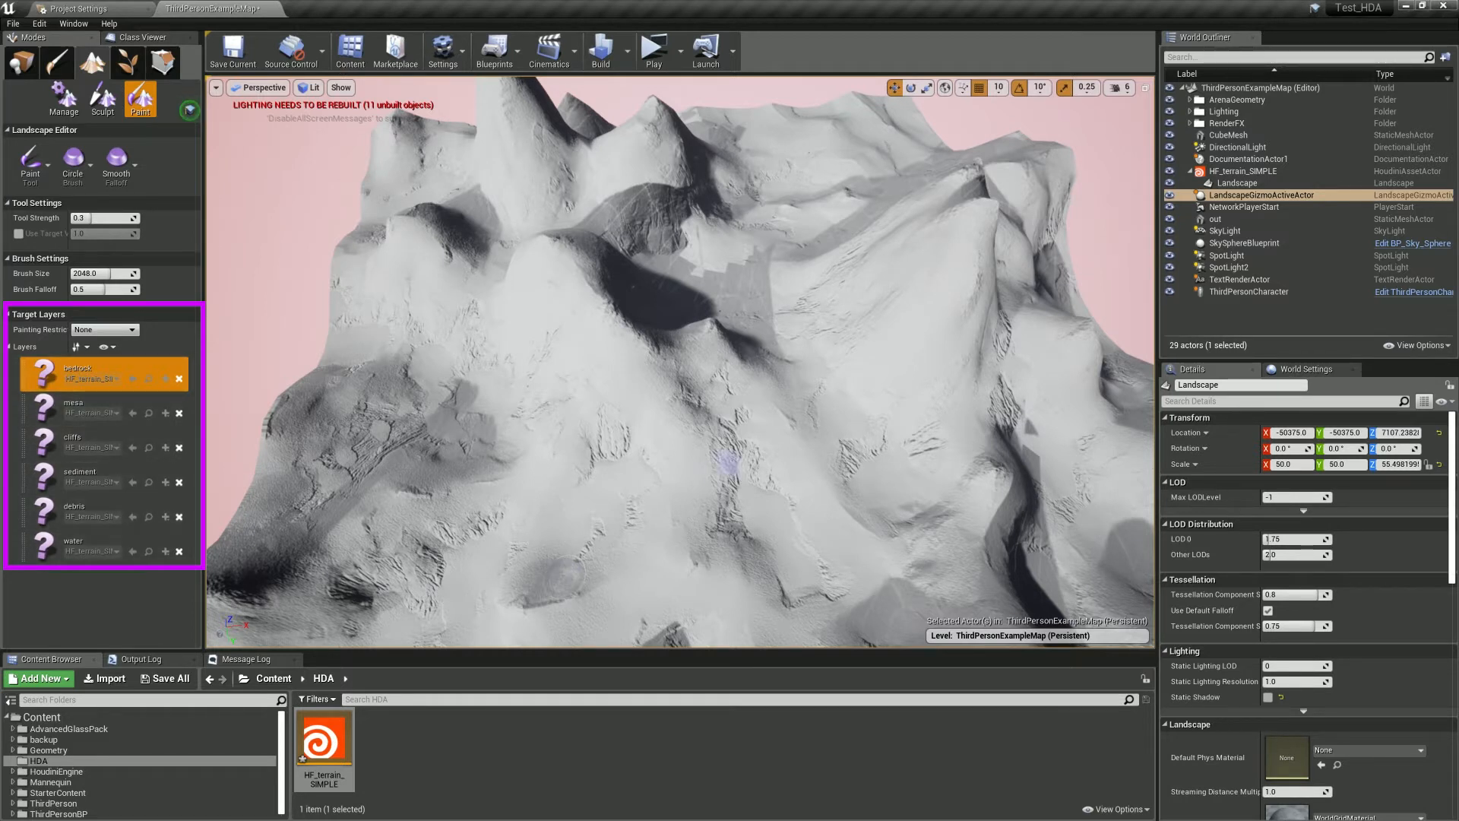
- Create a new material named Landscape2_M in the HDA content folder
right_click(465, 739)
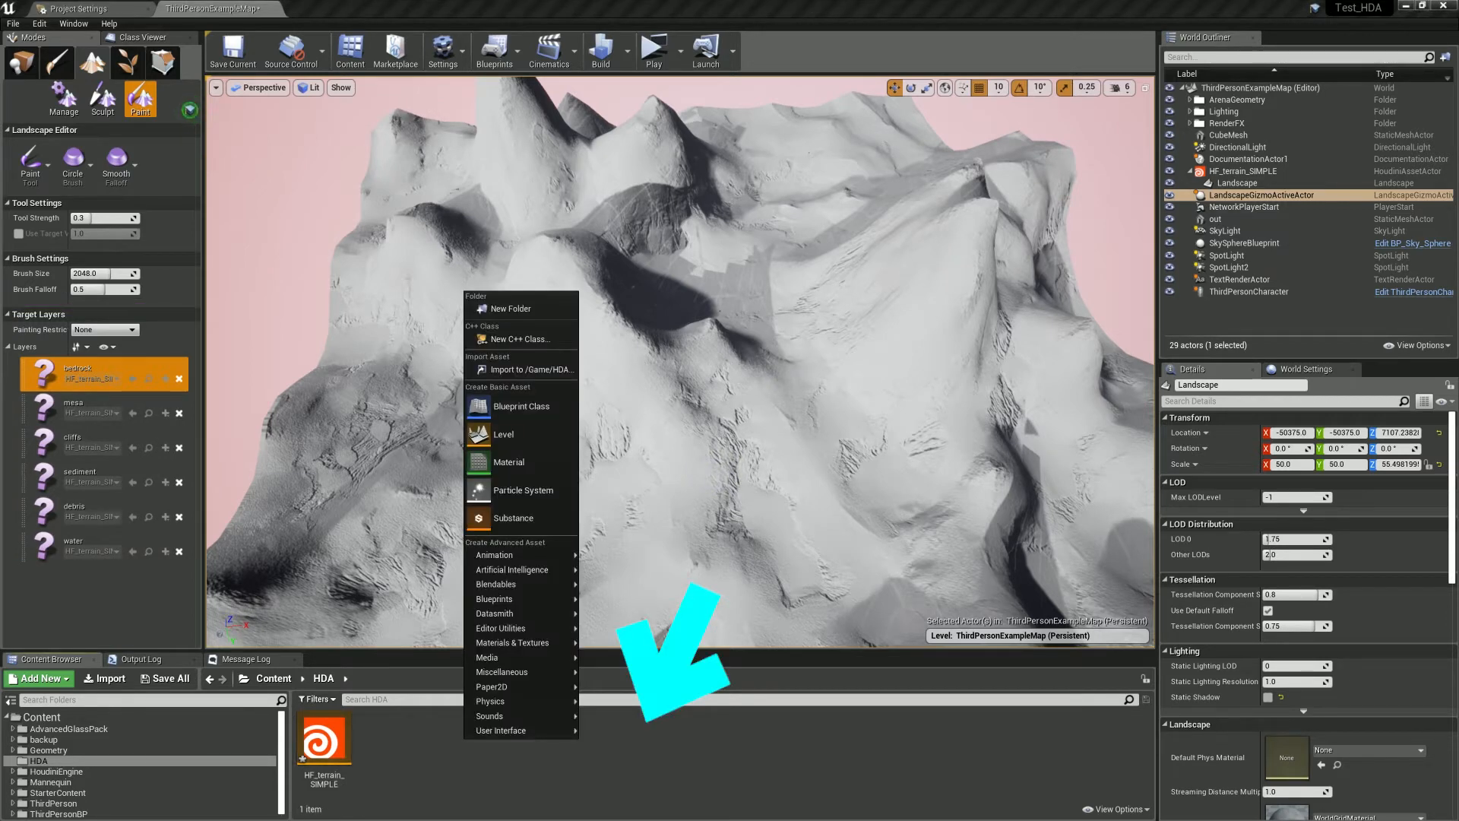
click(450, 743)
right_click(450, 743)
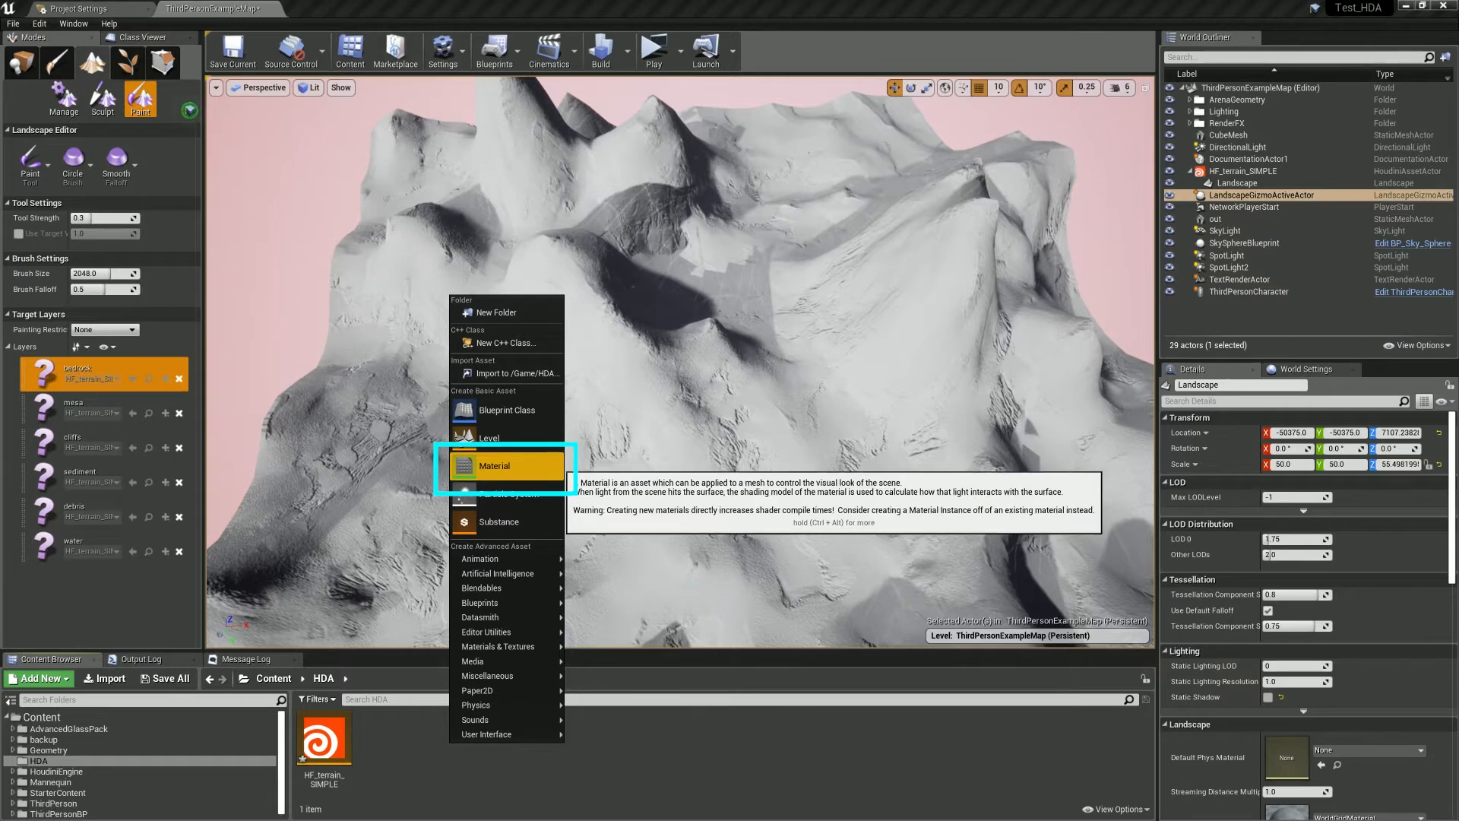
click(494, 465)
text(Landscape_M)
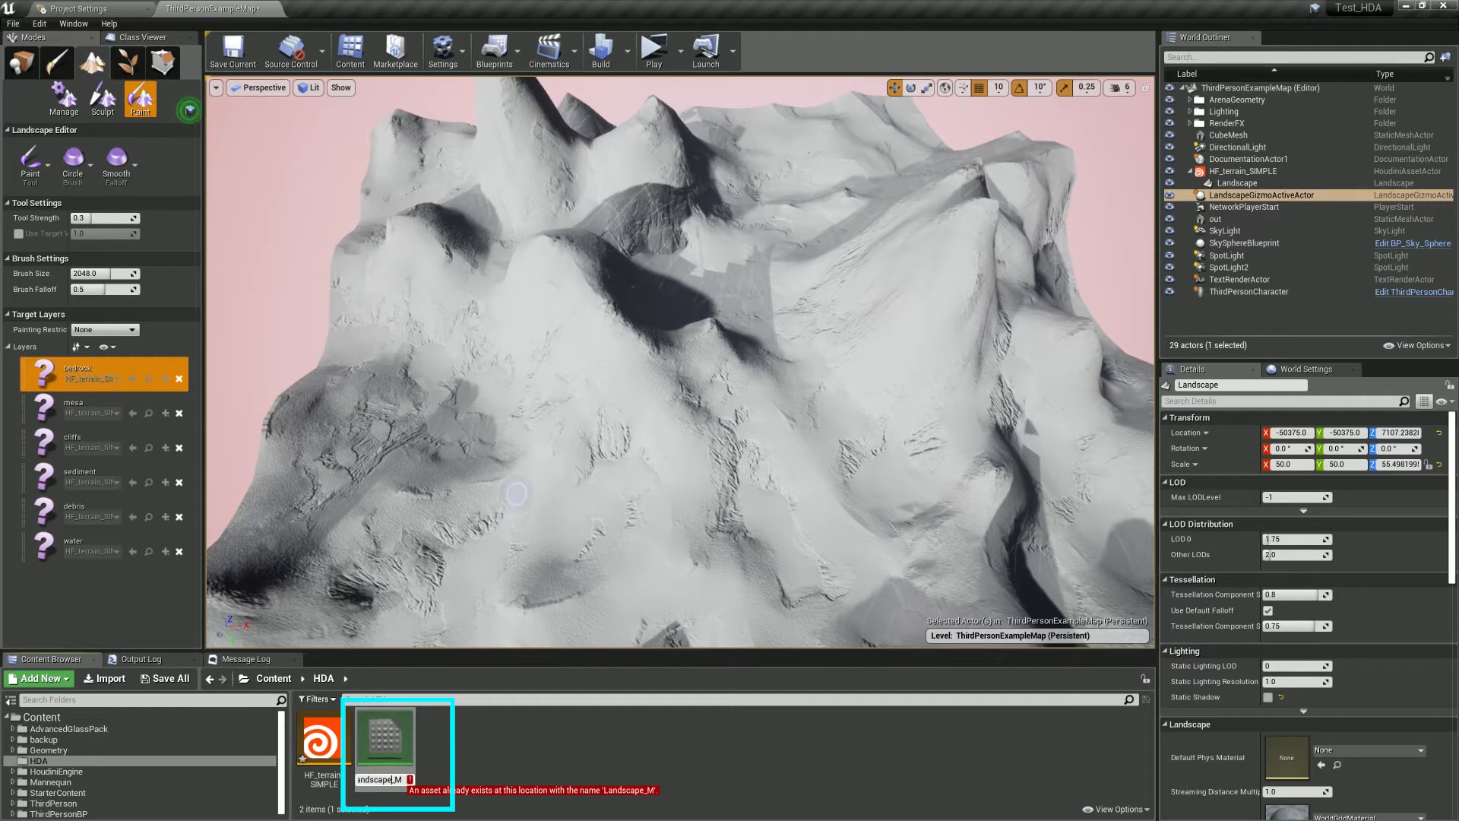
key(Left)
key(Left)
text(2)
key(Return)
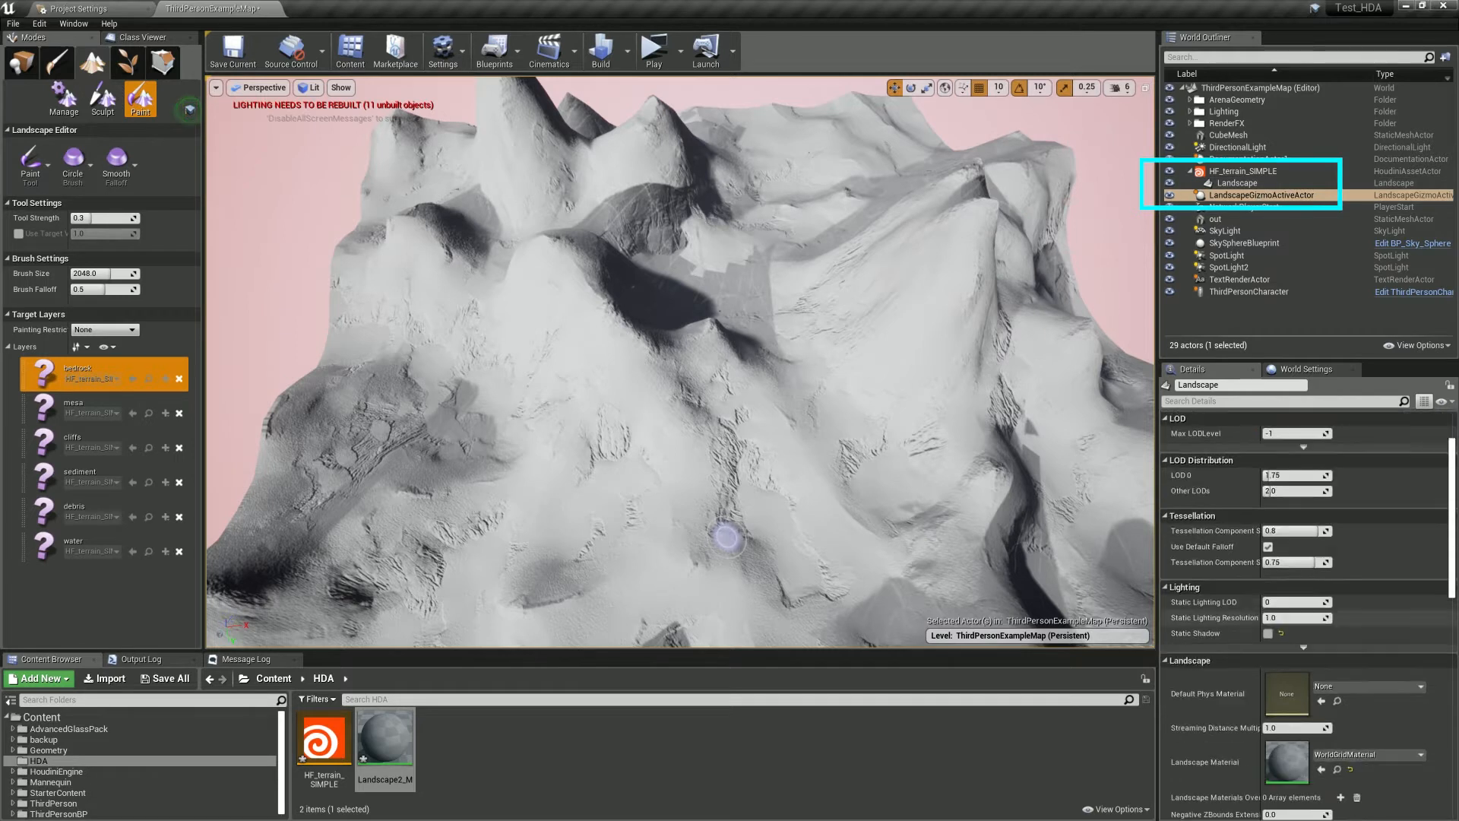
- Assign Landscape2_M as the Landscape Material of the Landscape actor
scroll(1303, 608, down, 3)
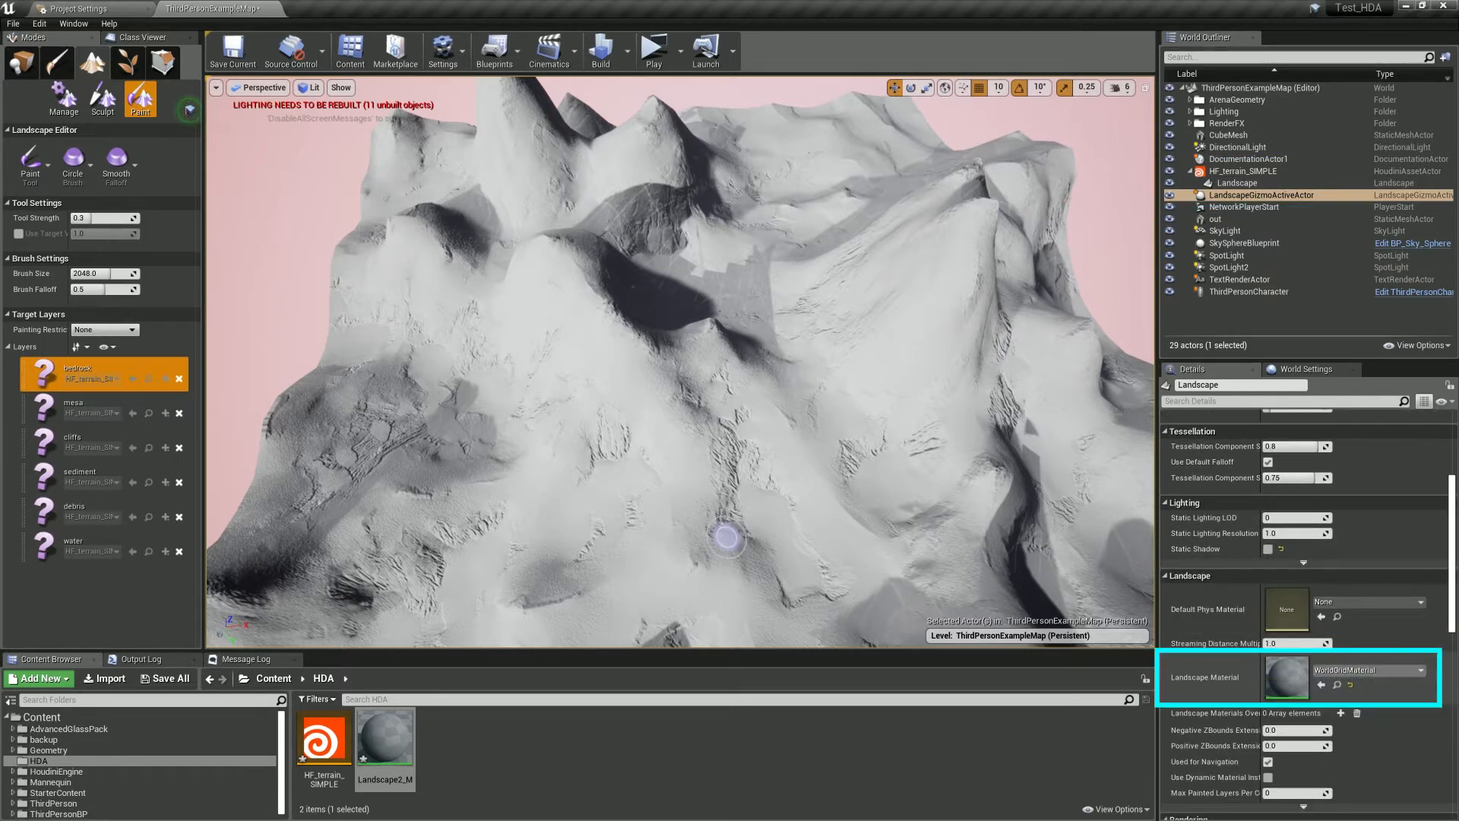
scroll(1303, 608, down, 1)
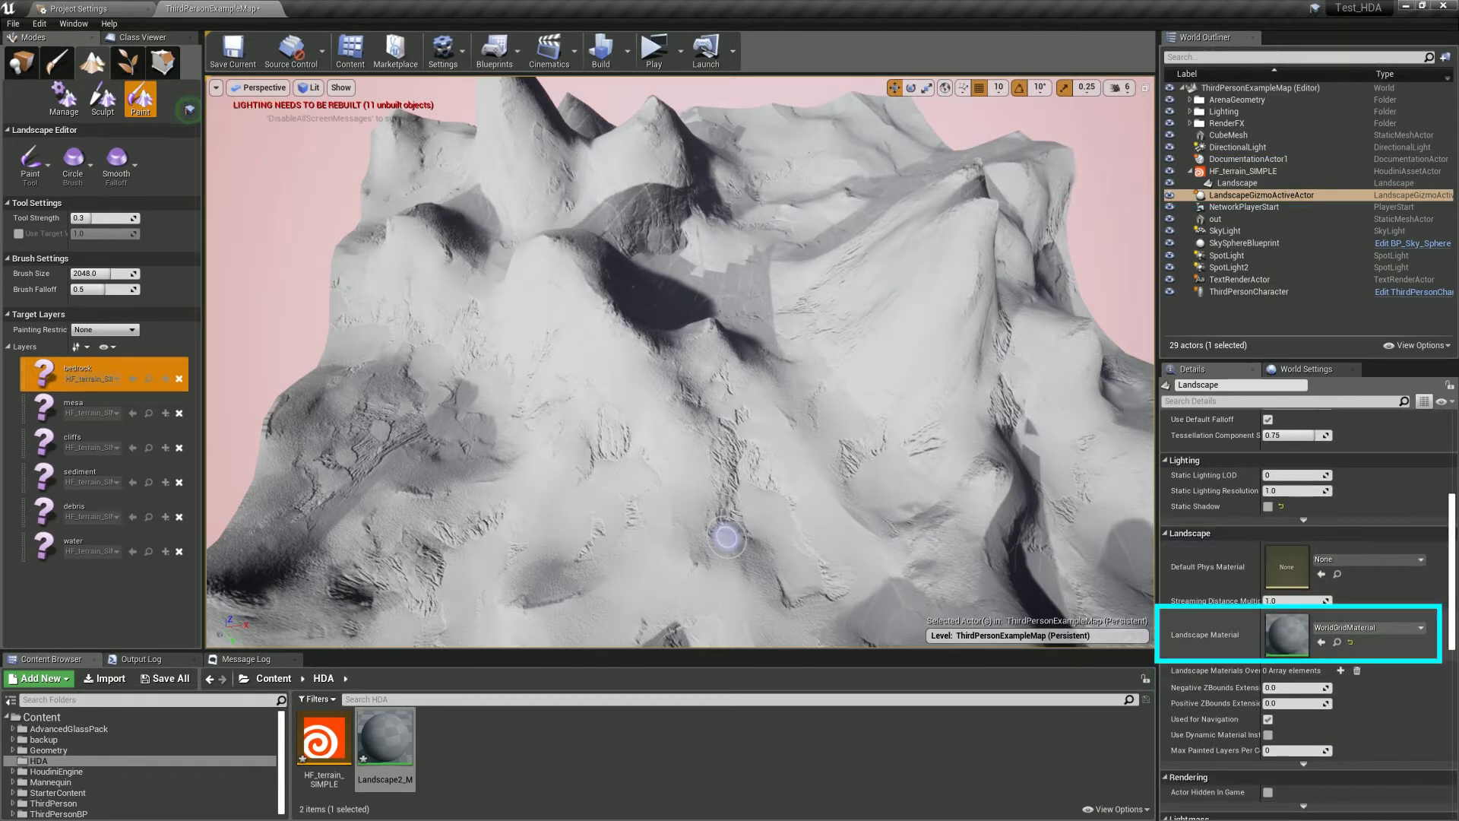
drag(385, 740, 1284, 646)
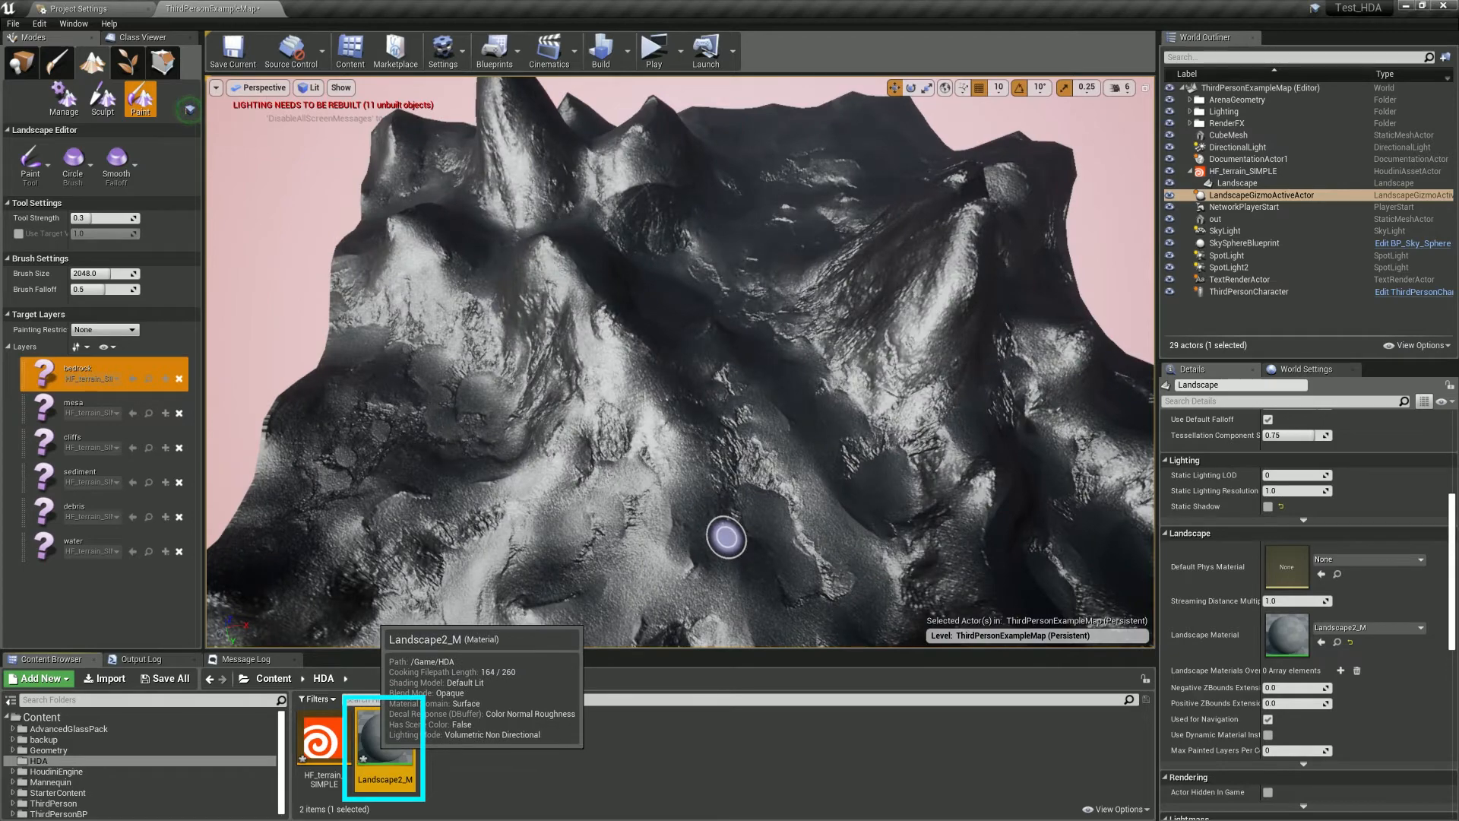
- Open the Landscape2_M material as a docked tab in the main window and bring up the node search in its graph
double_click(378, 747)
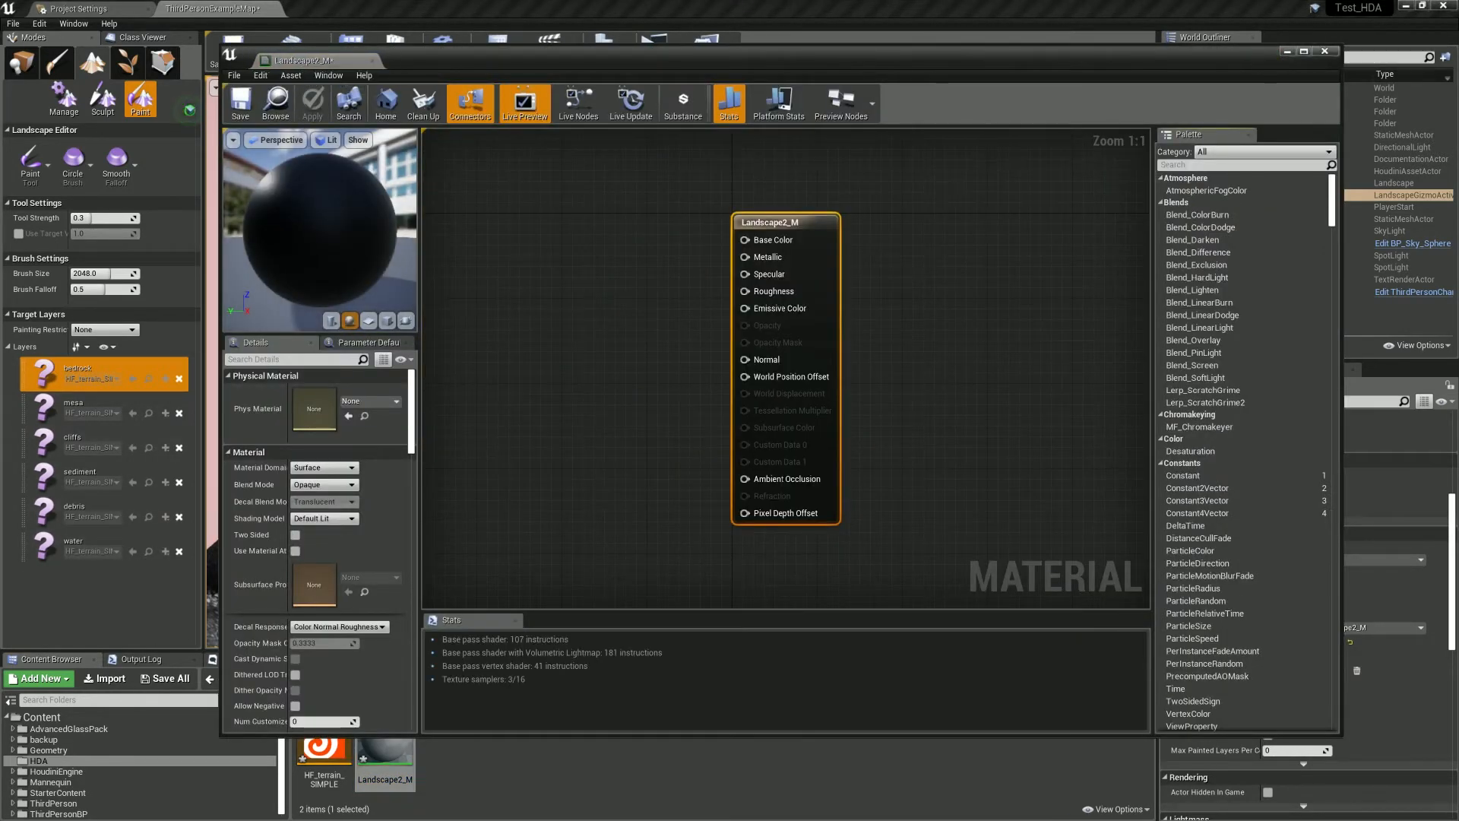
drag(301, 62, 334, 10)
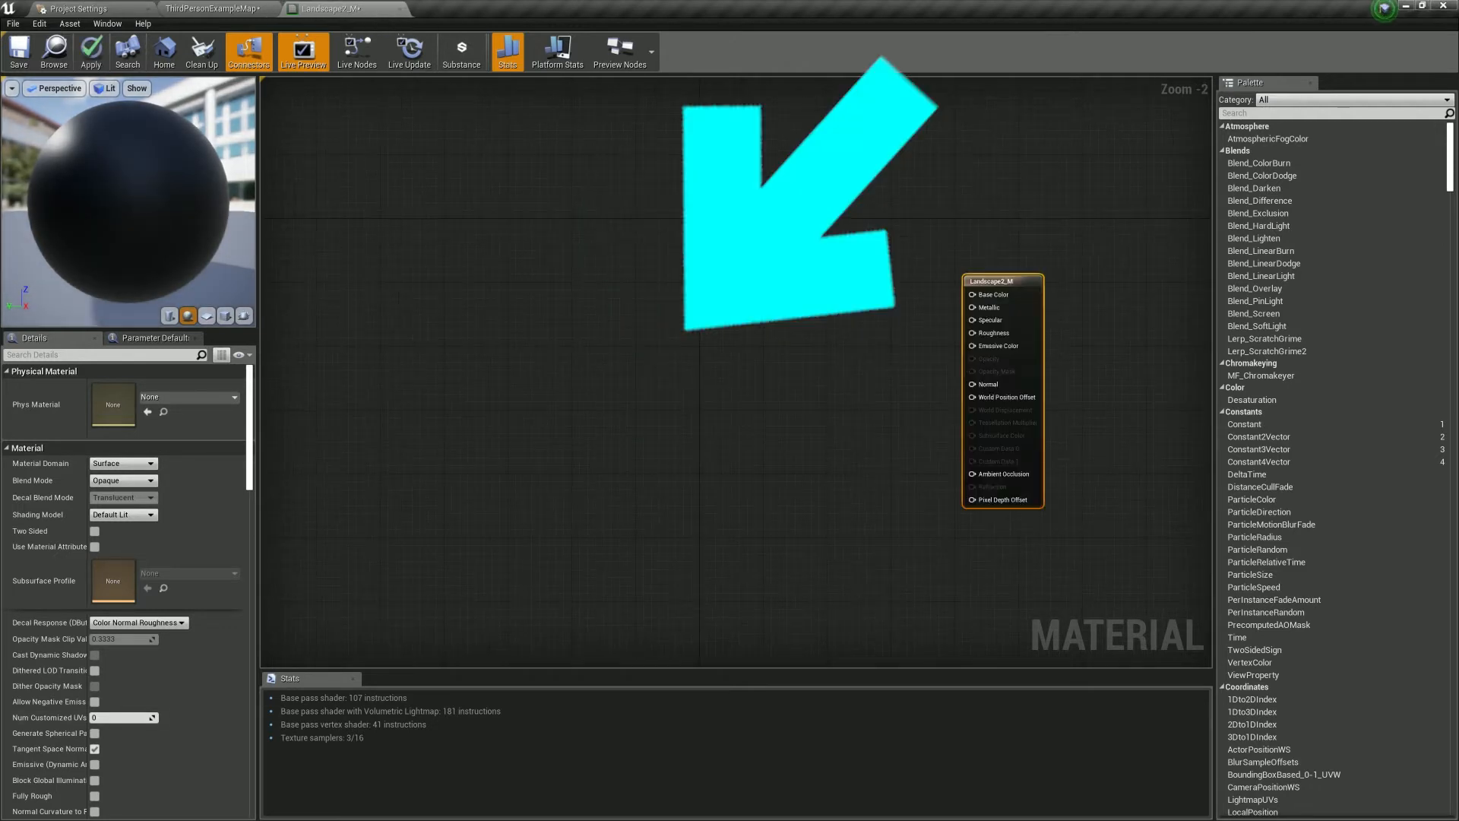
right_click(680, 346)
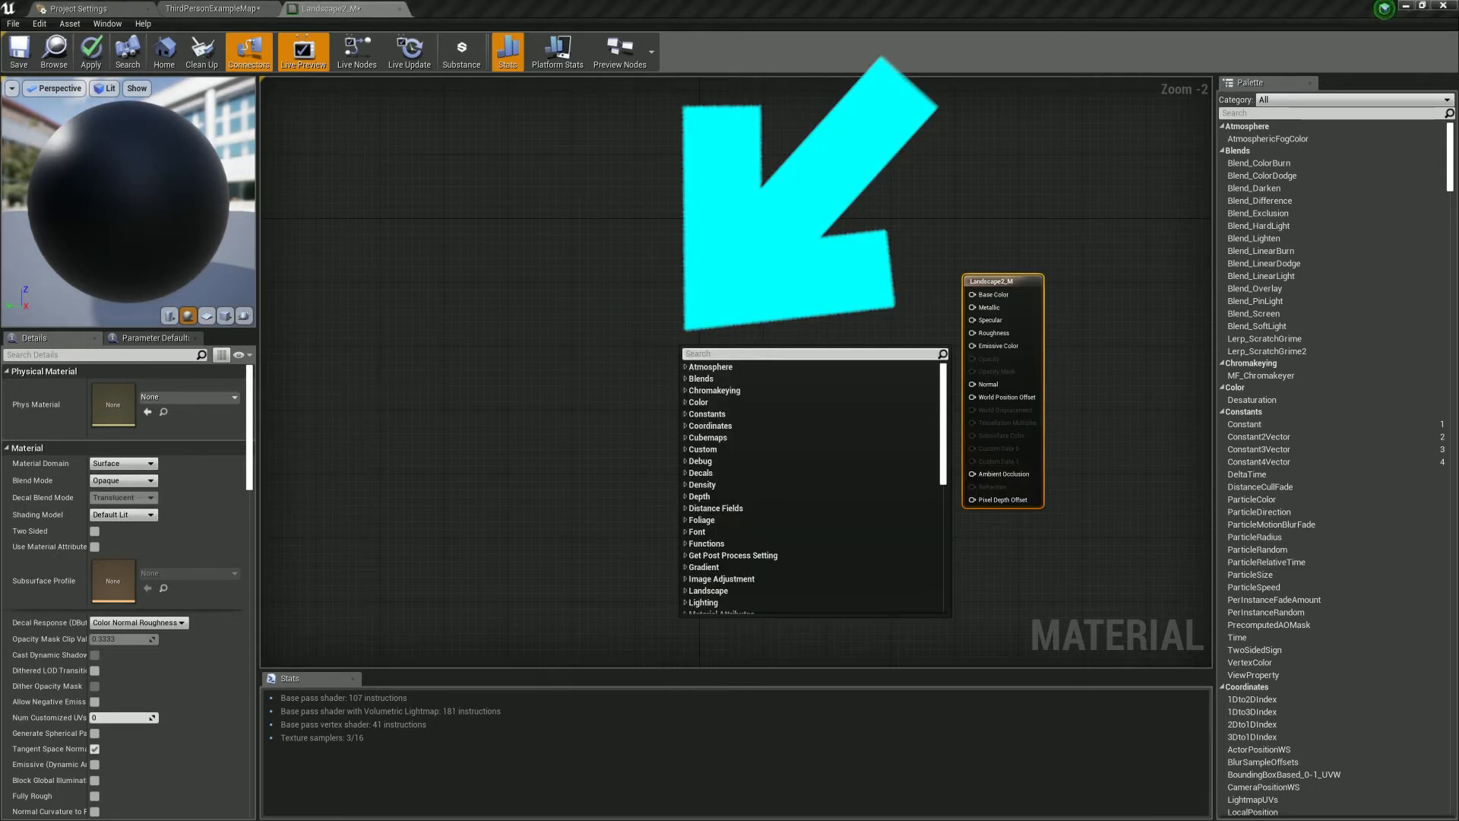
text(layer blend)
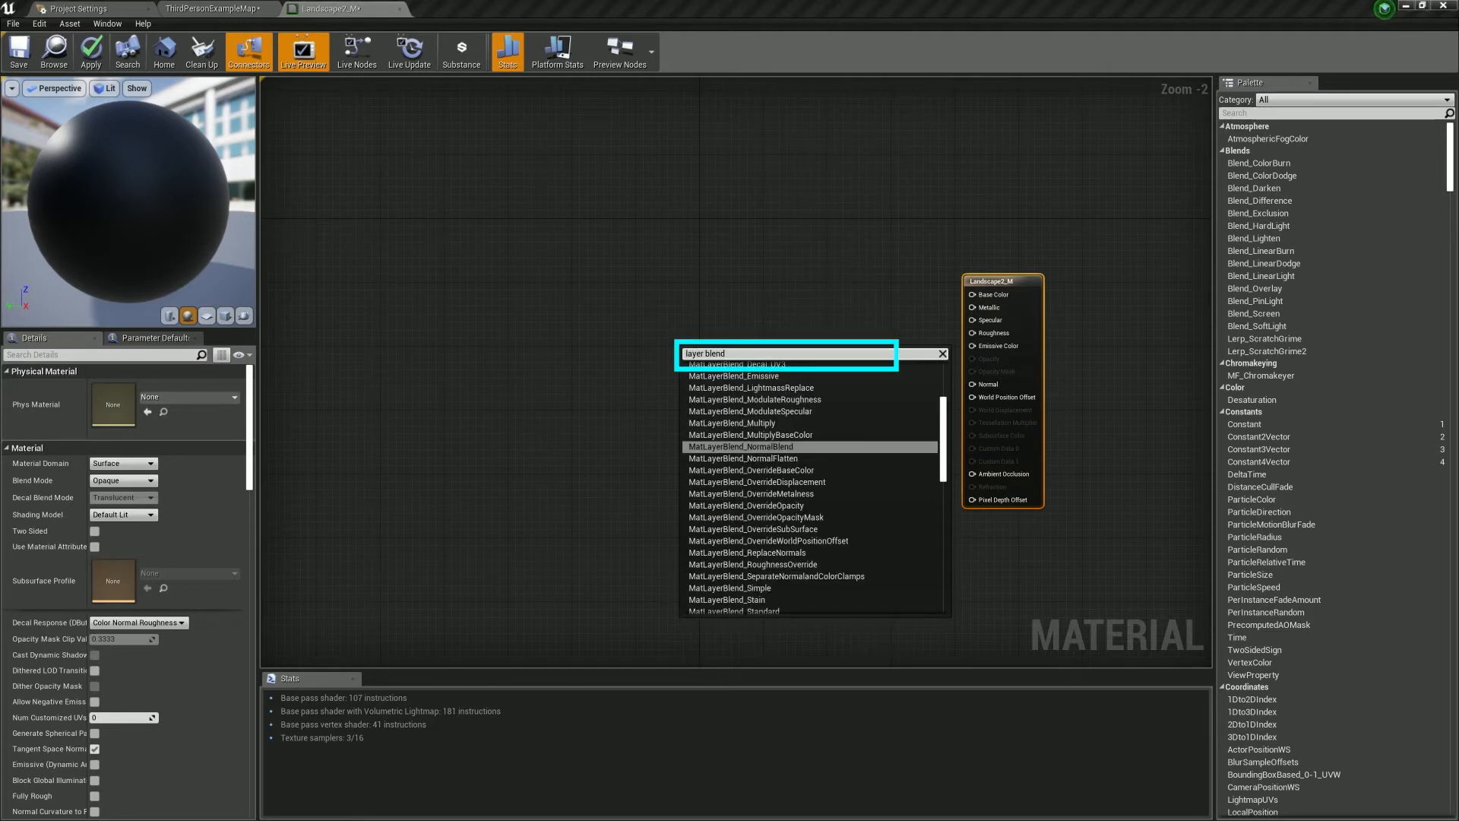
text(n)
key(BackSpace)
key(BackSpace)
key(BackSpace)
key(BackSpace)
key(BackSpace)
key(BackSpace)
key(BackSpace)
key(BackSpace)
key(BackSpace)
key(BackSpace)
- Search the material nodes for landscape and add a LandscapeLayerBlend node to the graph
text(landscape)
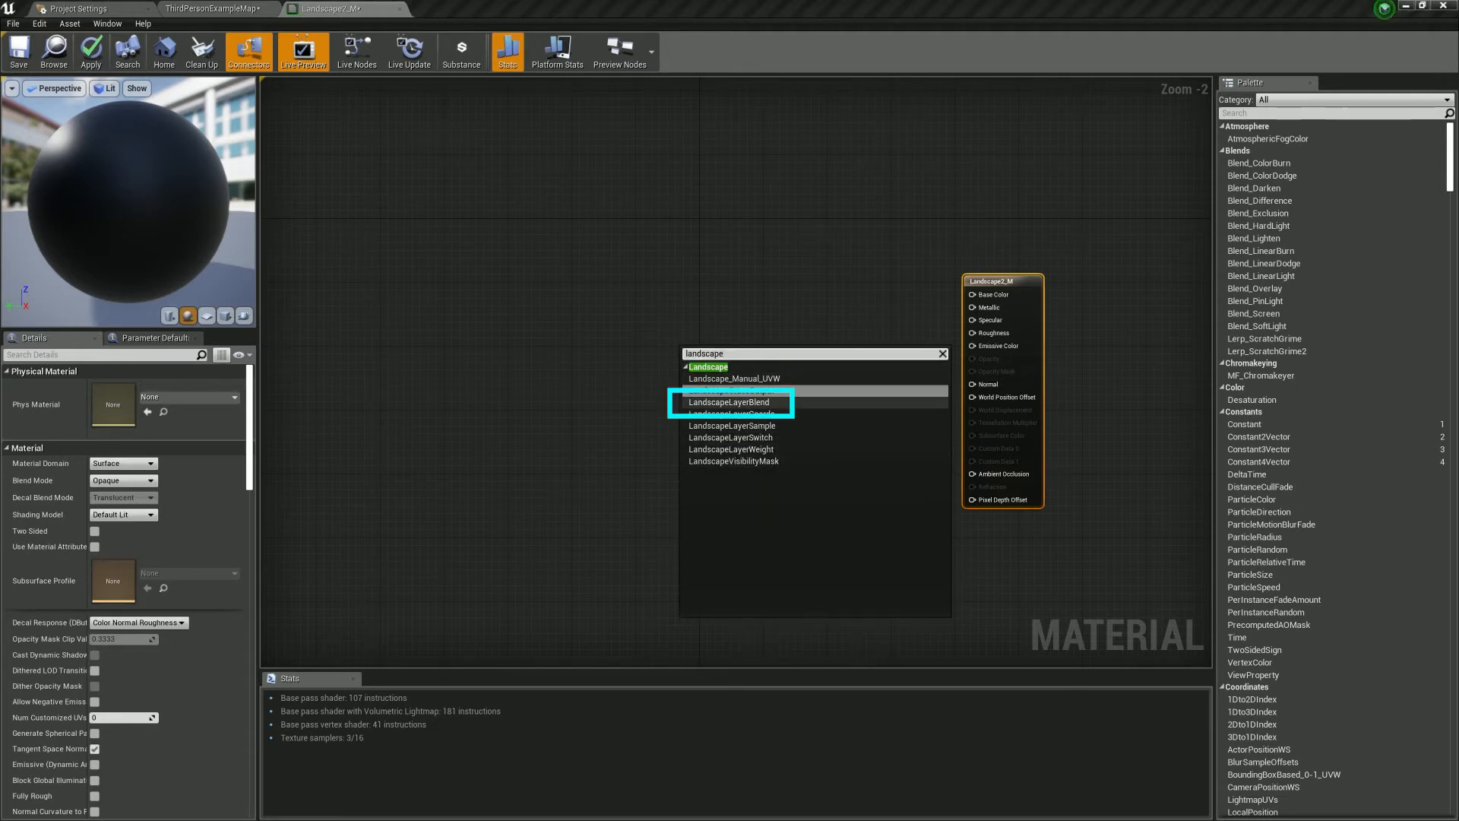
click(728, 402)
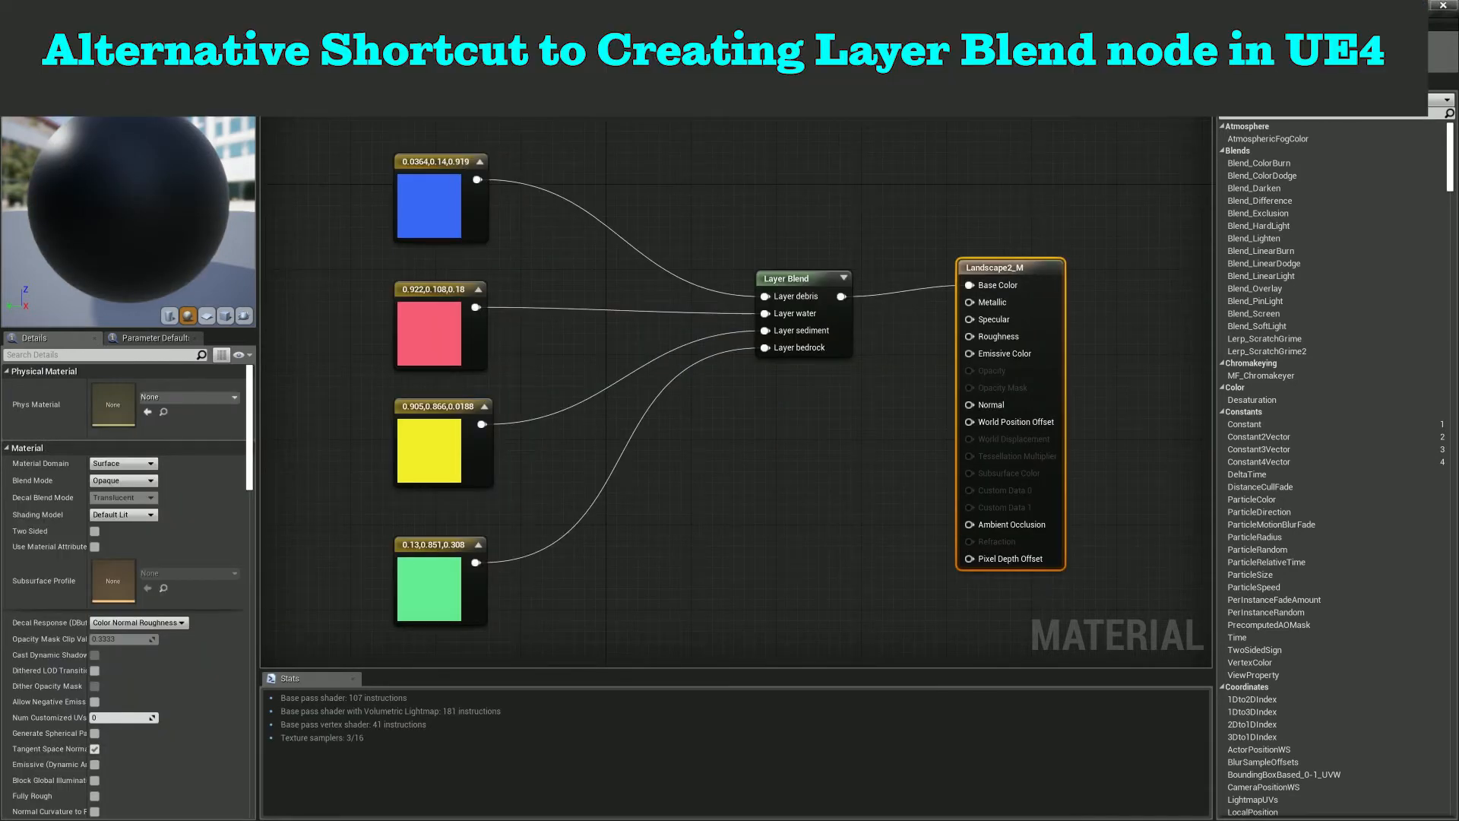
- Select the Layer Blend node, check the layer names in its four entries, and delete the node from the graph
drag(786, 278, 787, 267)
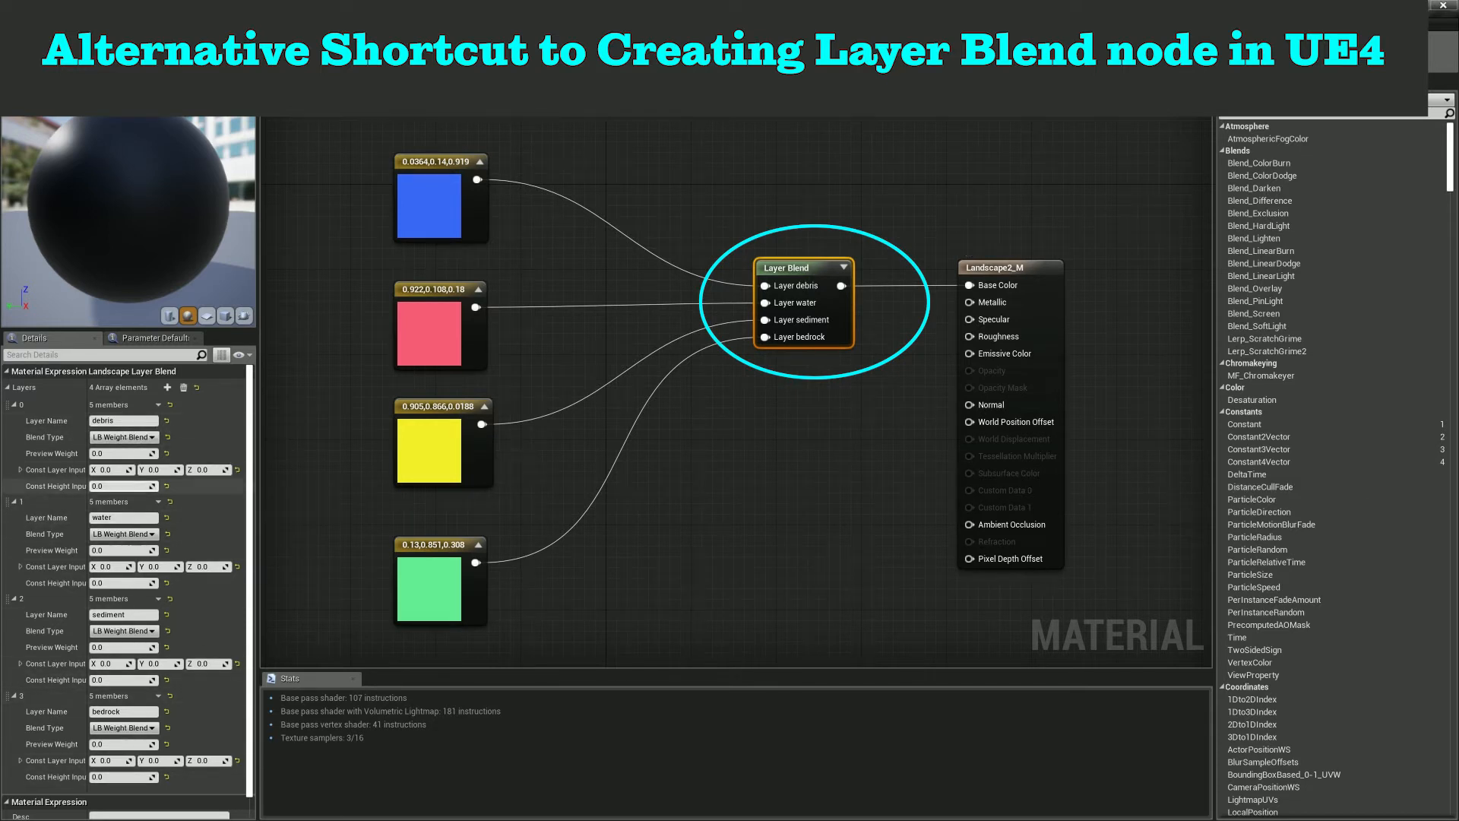
click(120, 421)
click(121, 518)
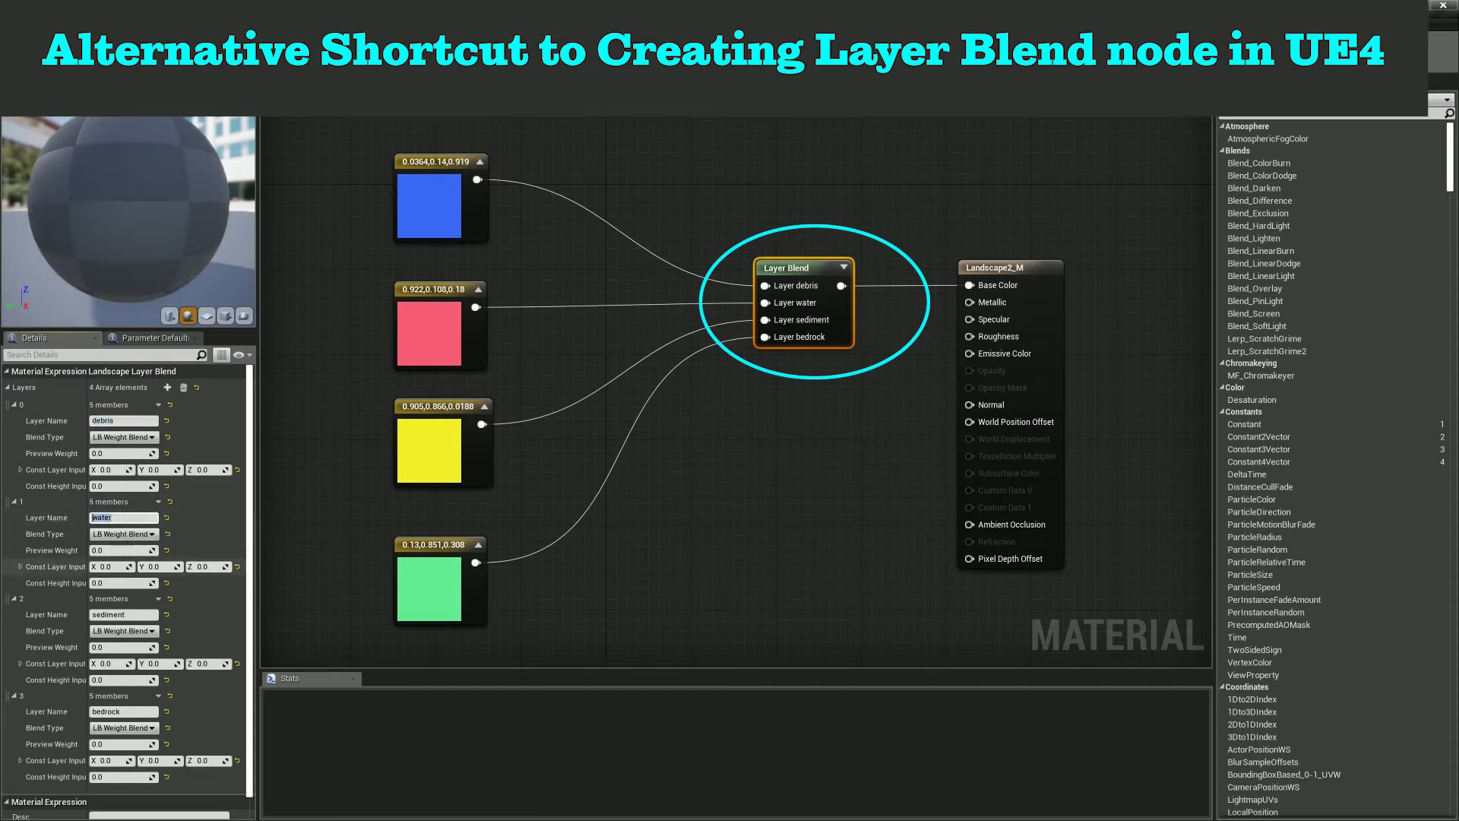
click(121, 615)
click(122, 712)
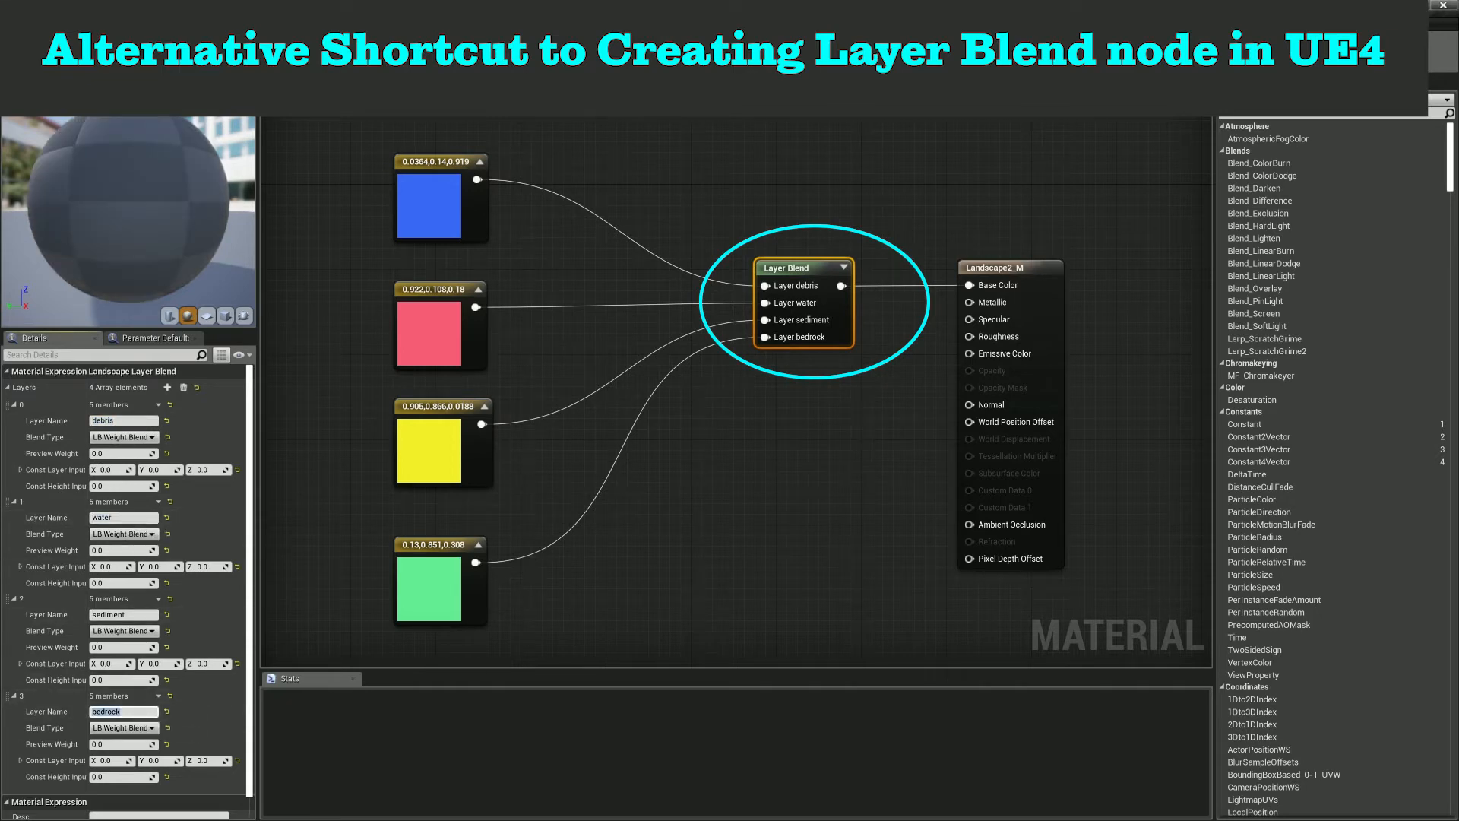
click(696, 215)
drag(695, 216, 900, 462)
key(Delete)
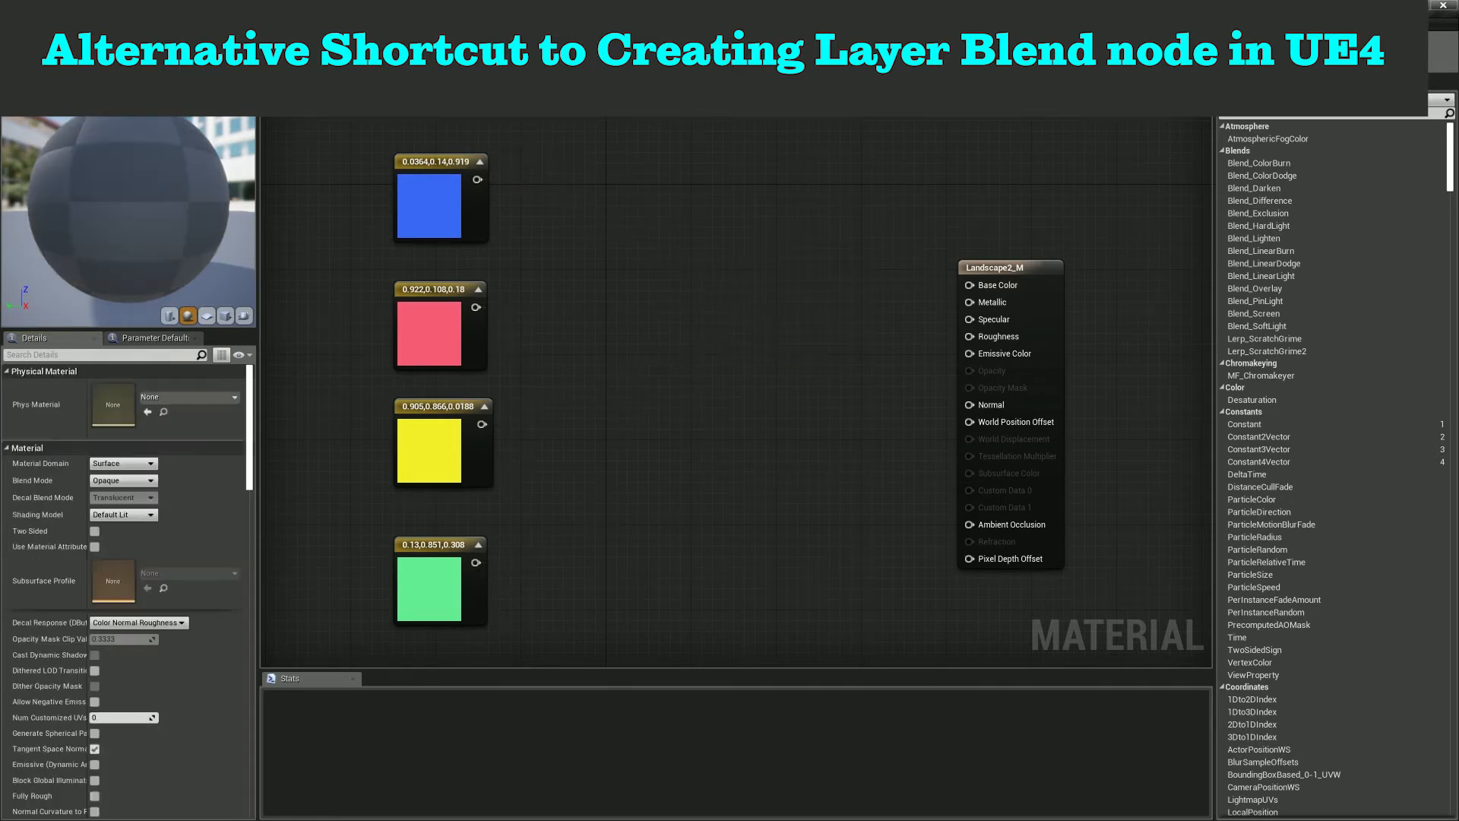
- Switch to the "Export Height Fields to UE4" browser page and copy the full Layer Blend code snippet
key(super)
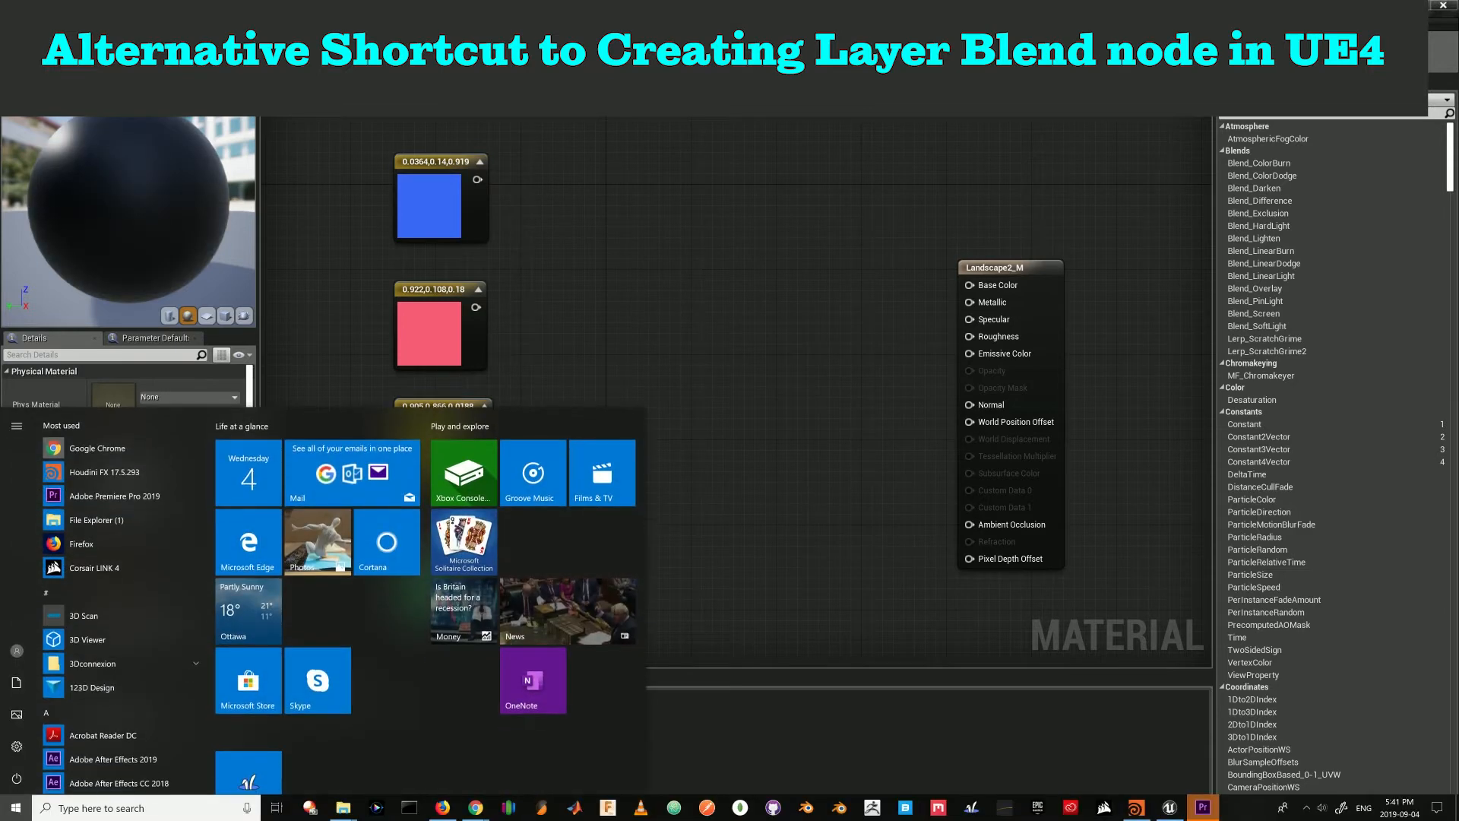
mouse_move(475, 807)
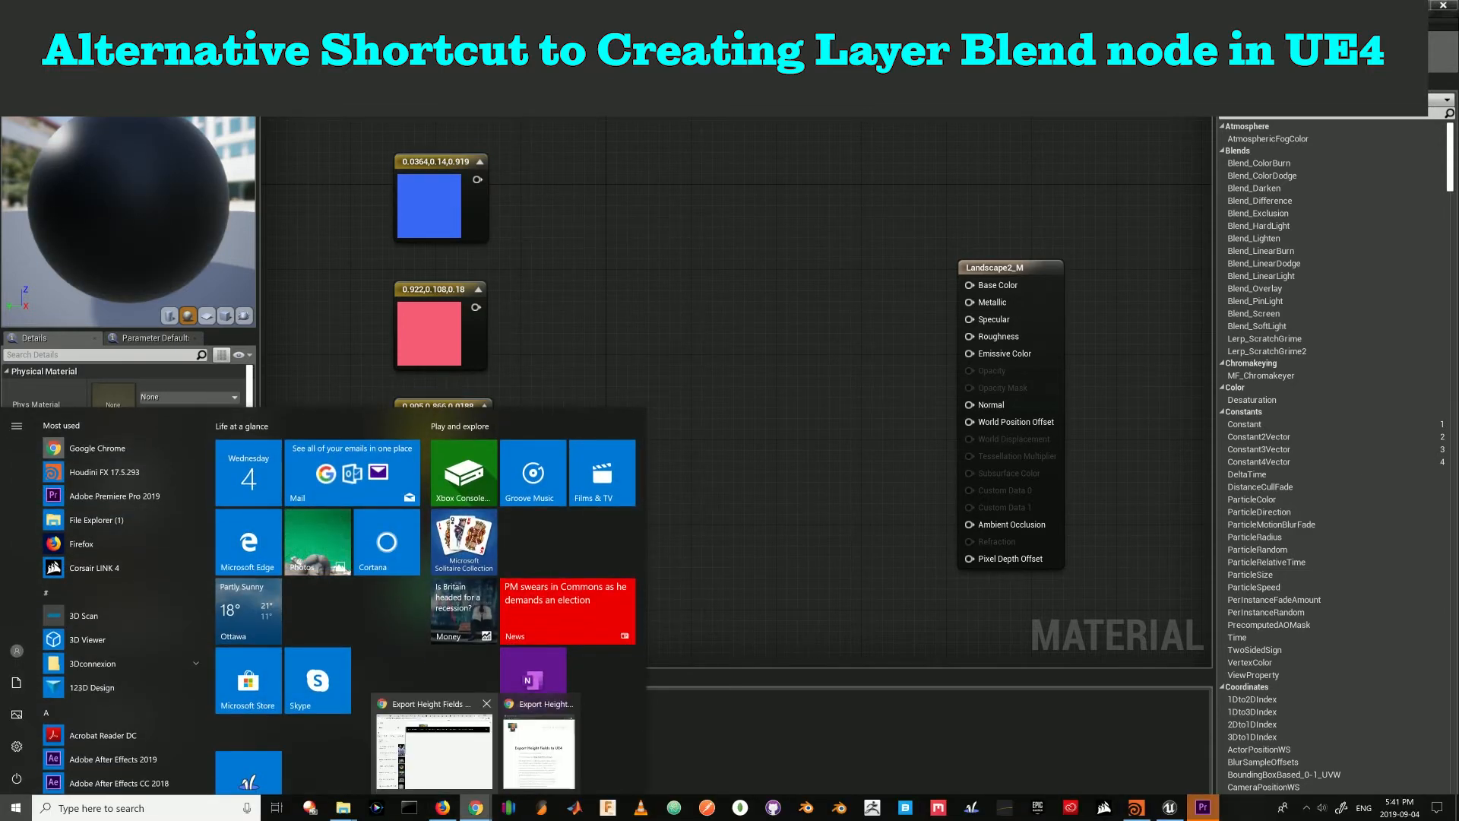
click(539, 747)
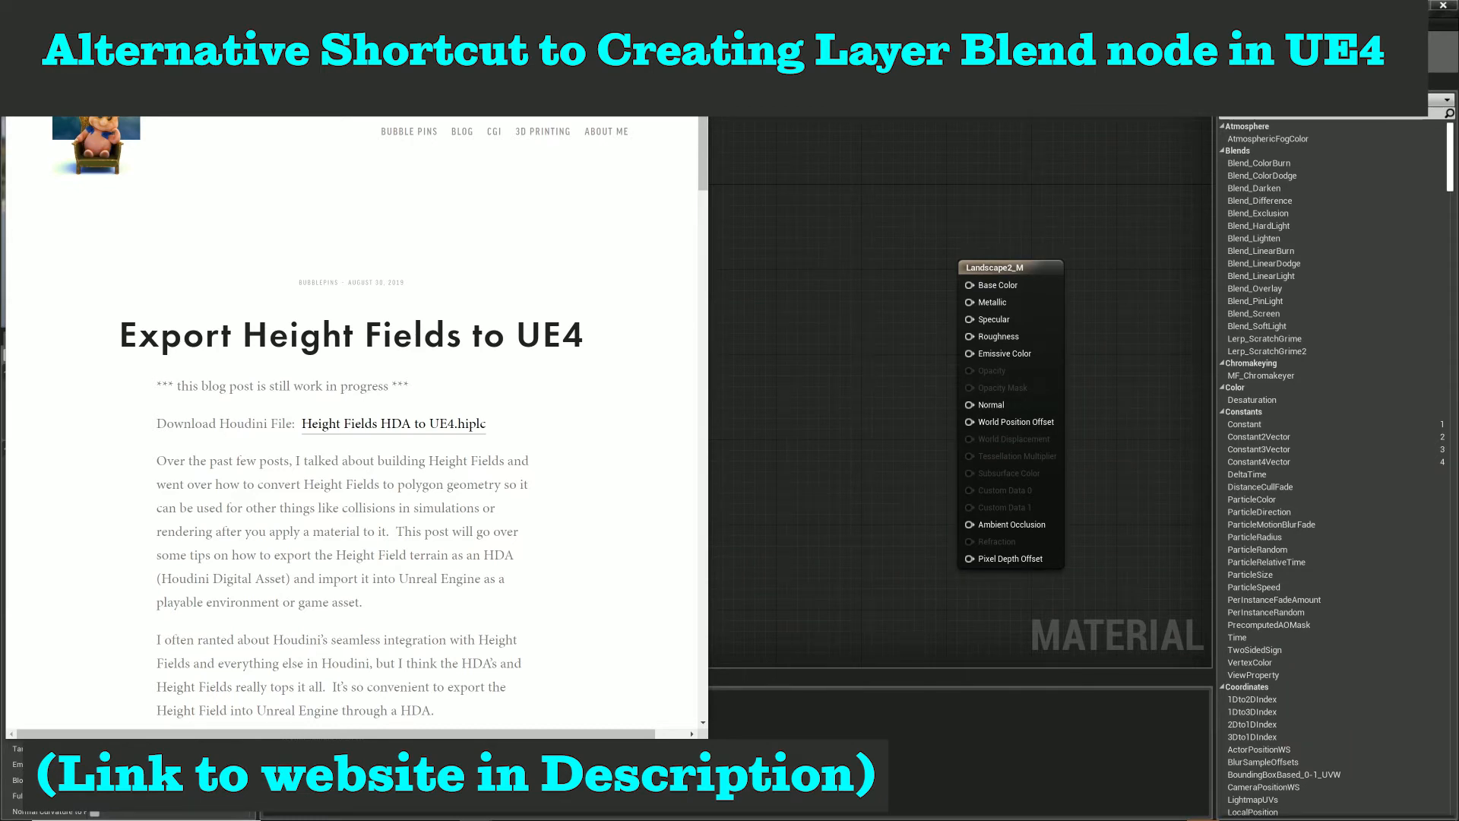
scroll(353, 426, down, 15)
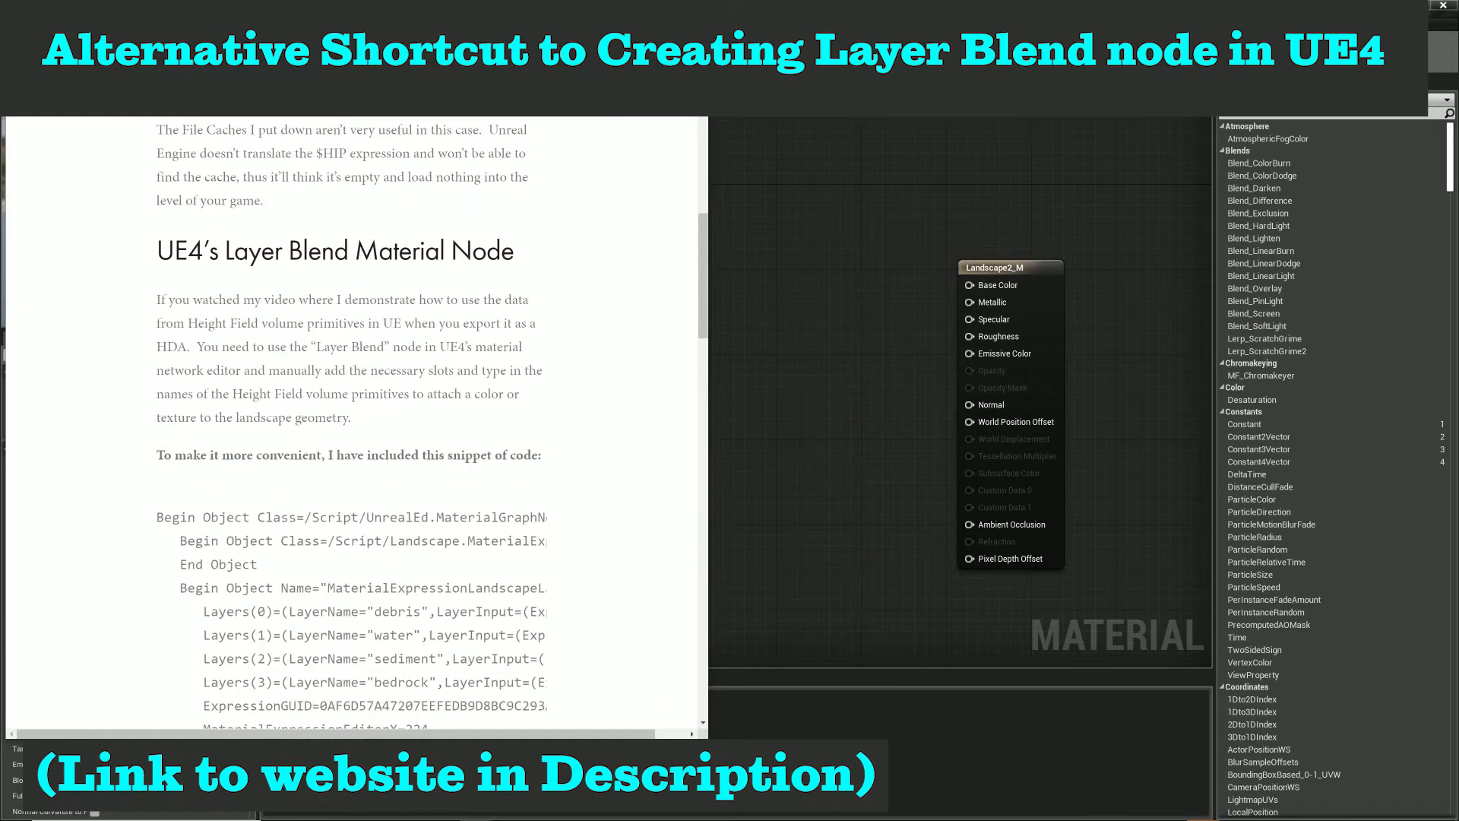
scroll(353, 425, down, 3)
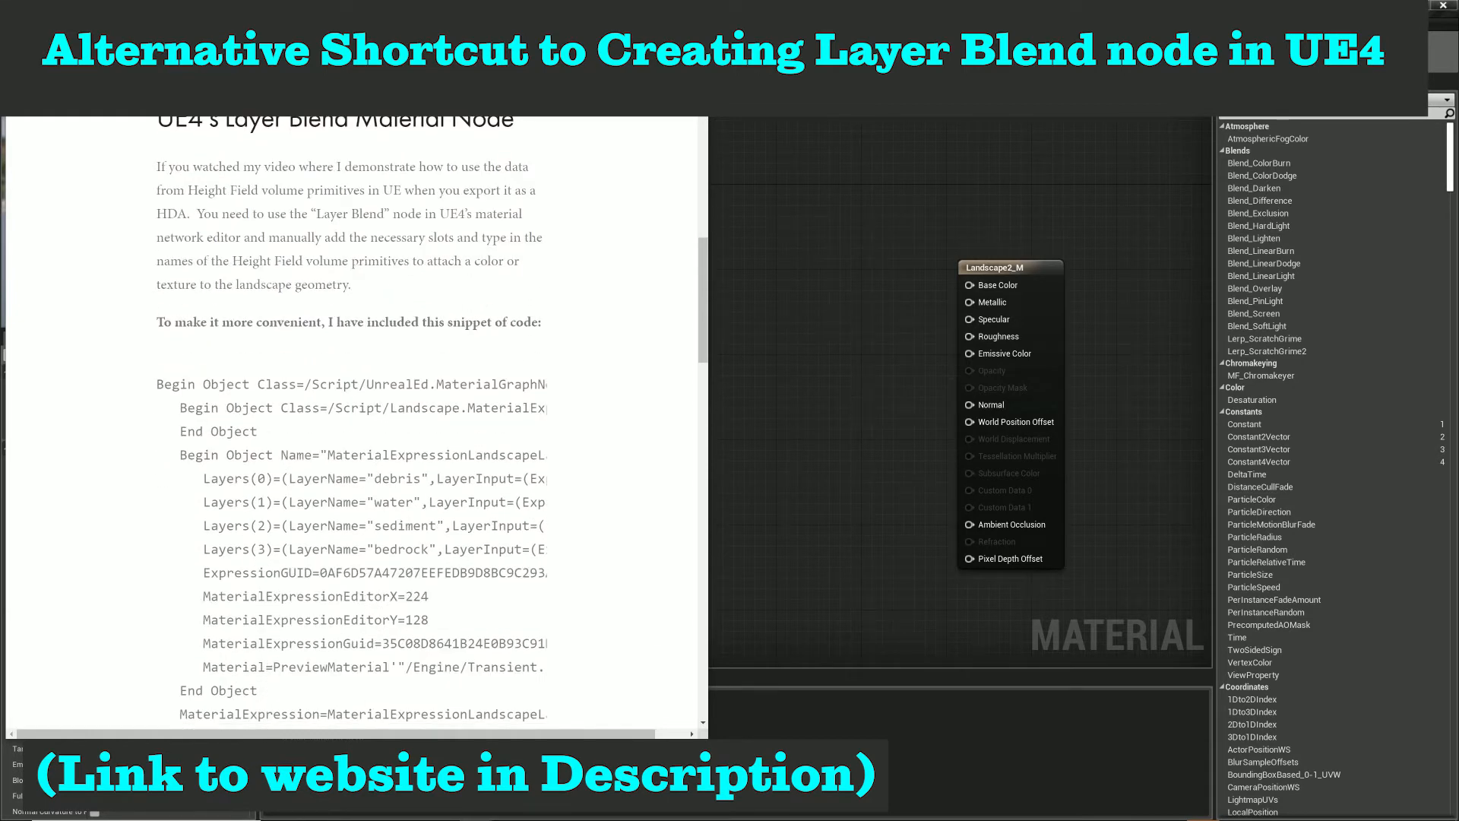
drag(173, 122, 517, 123)
click(525, 125)
drag(157, 384, 234, 659)
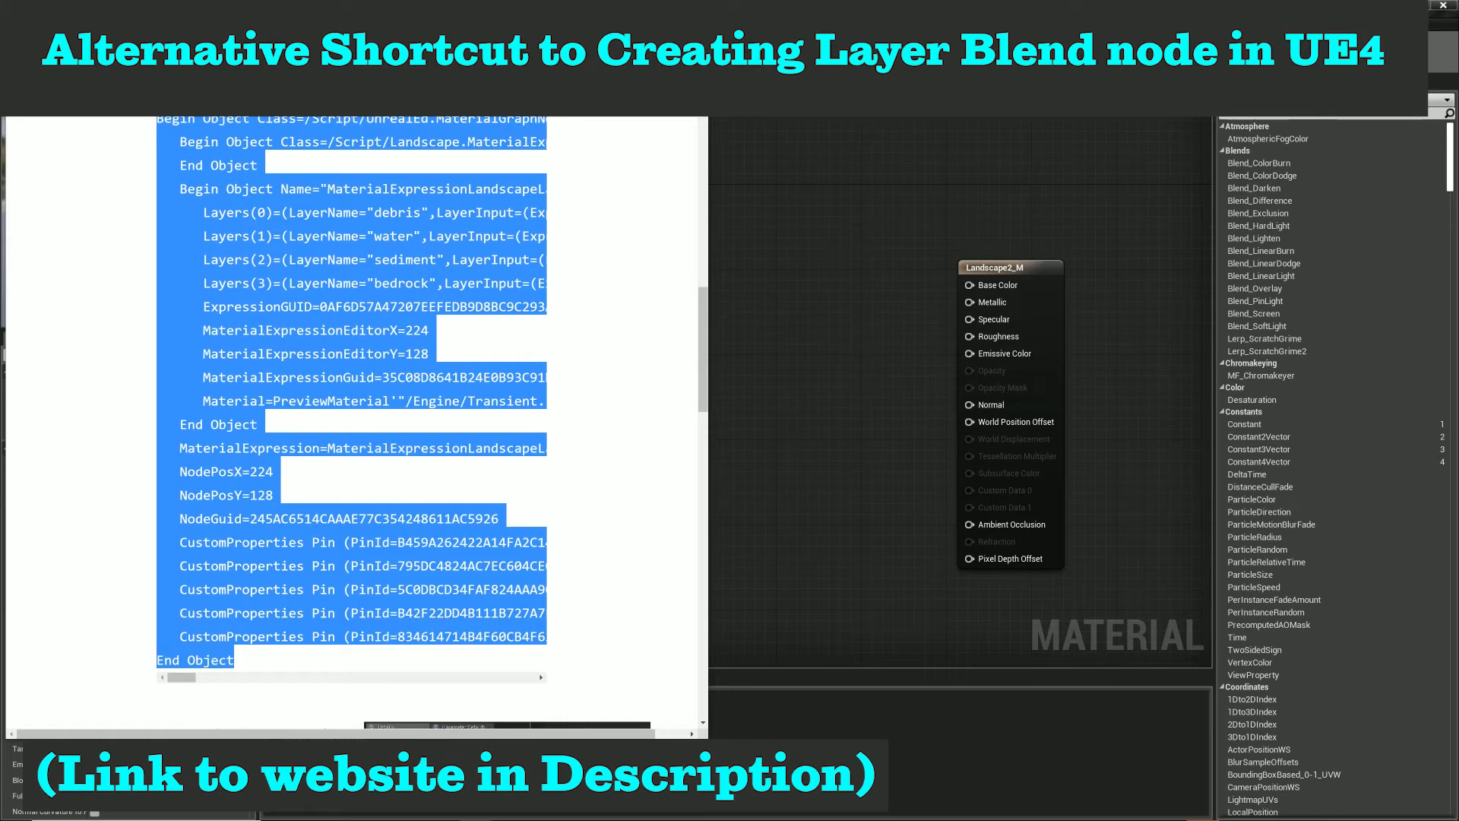
- Return to the Unreal material graph, paste the copied Layer Blend node between the color constants and Landscape2_M, and check its layer names
key(alt+Tab)
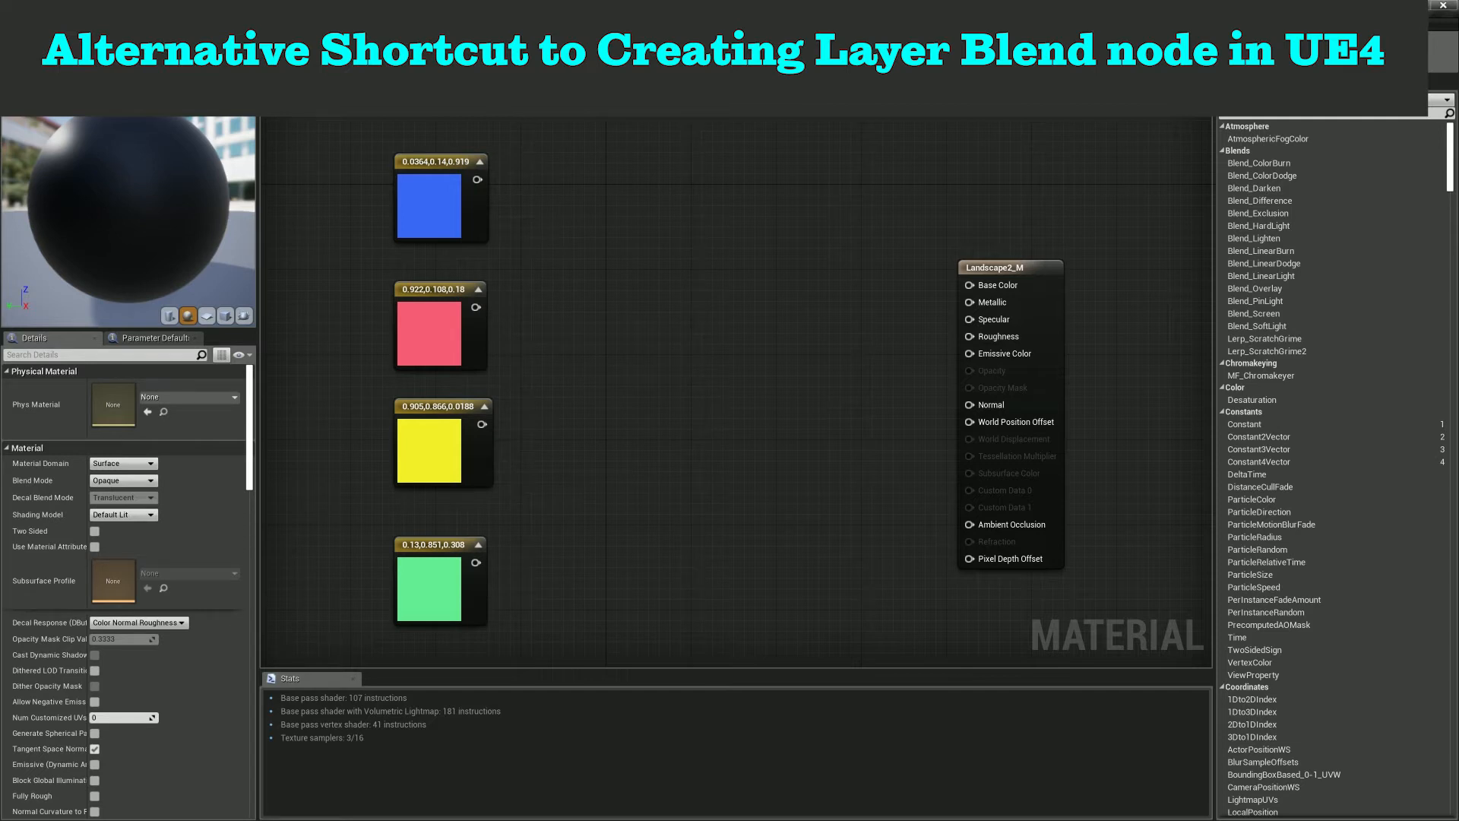
key(ctrl+v)
drag(722, 348, 756, 277)
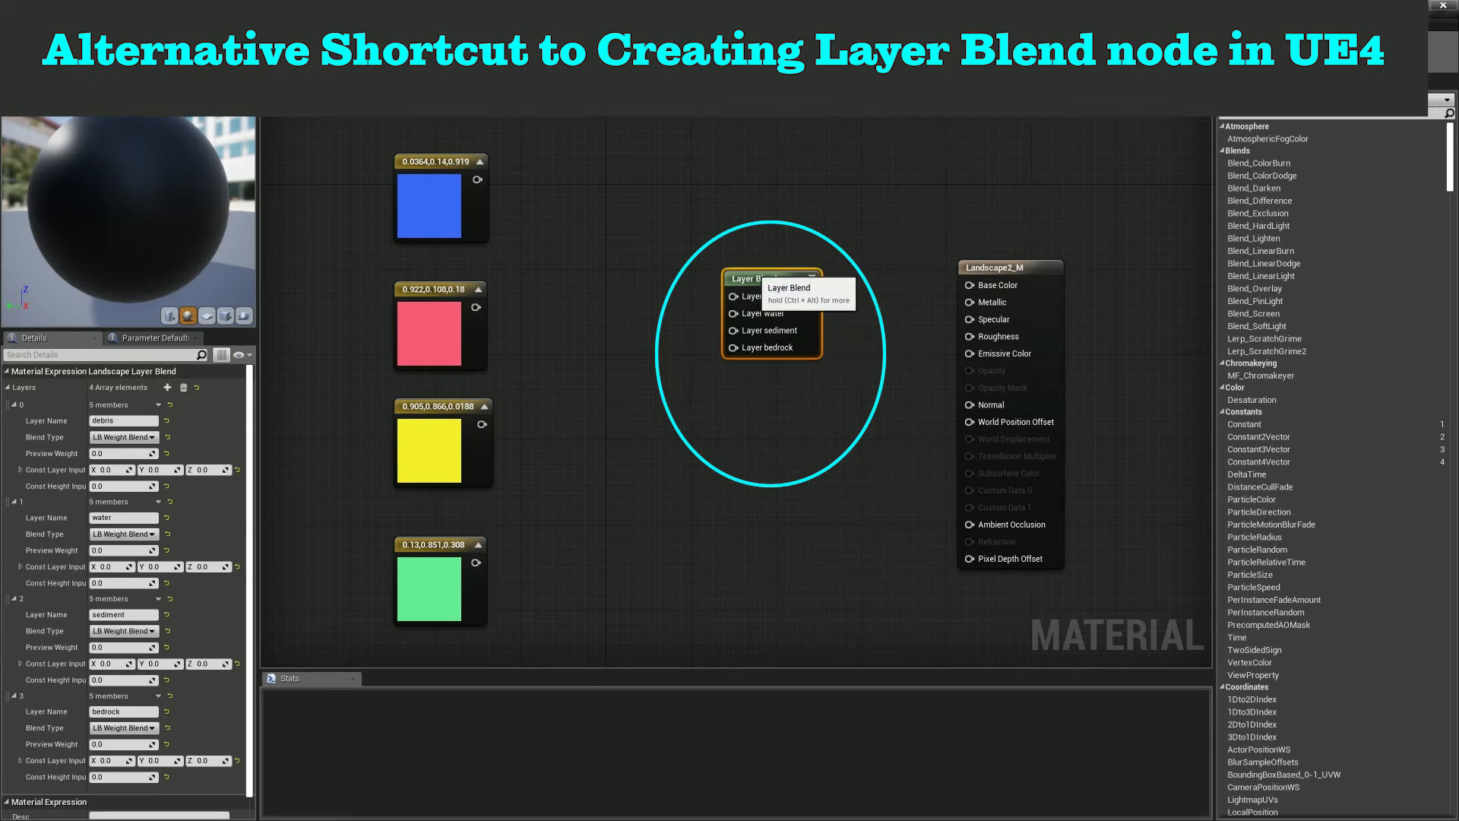
click(124, 420)
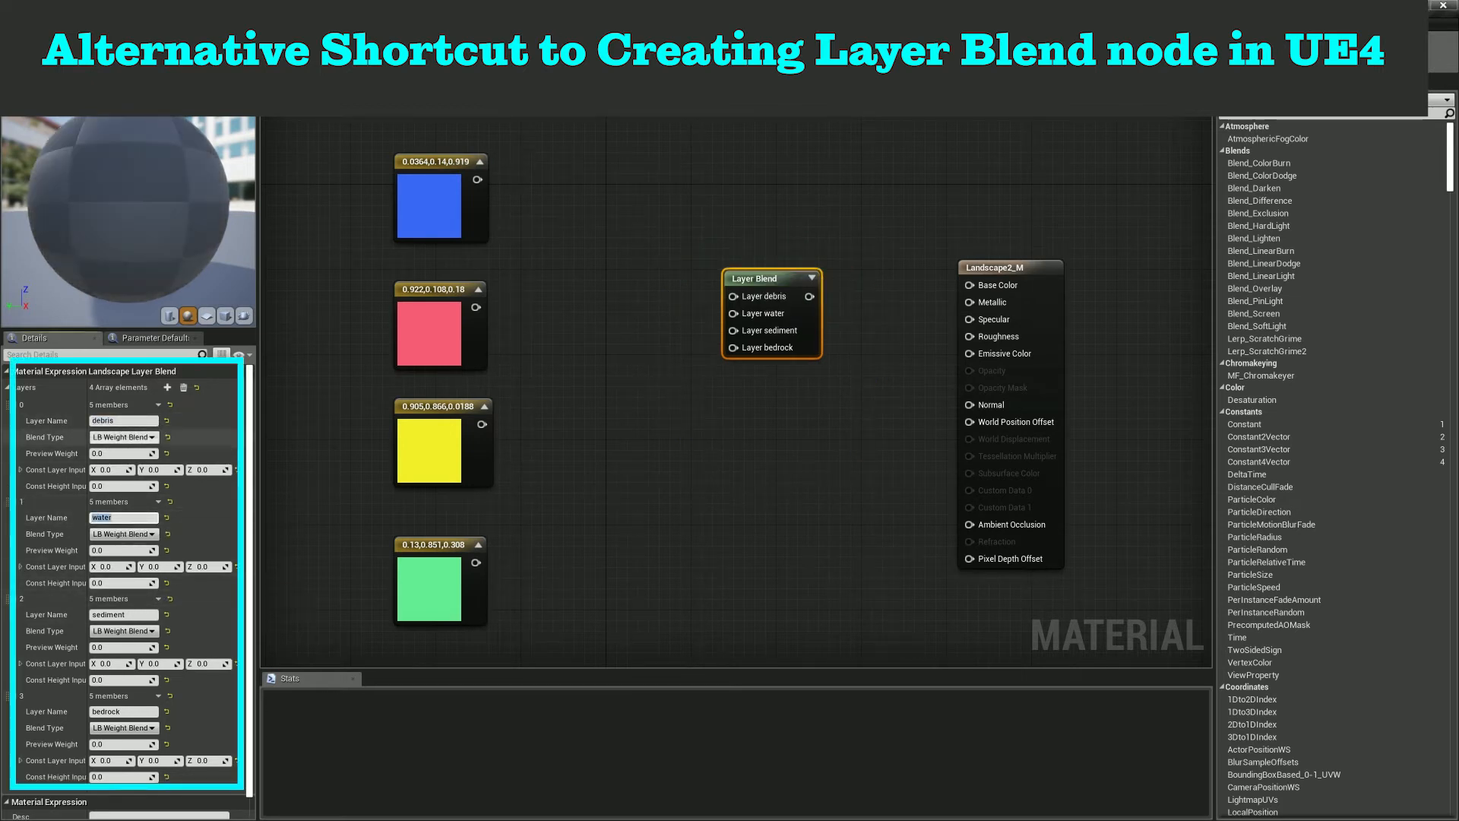
click(123, 614)
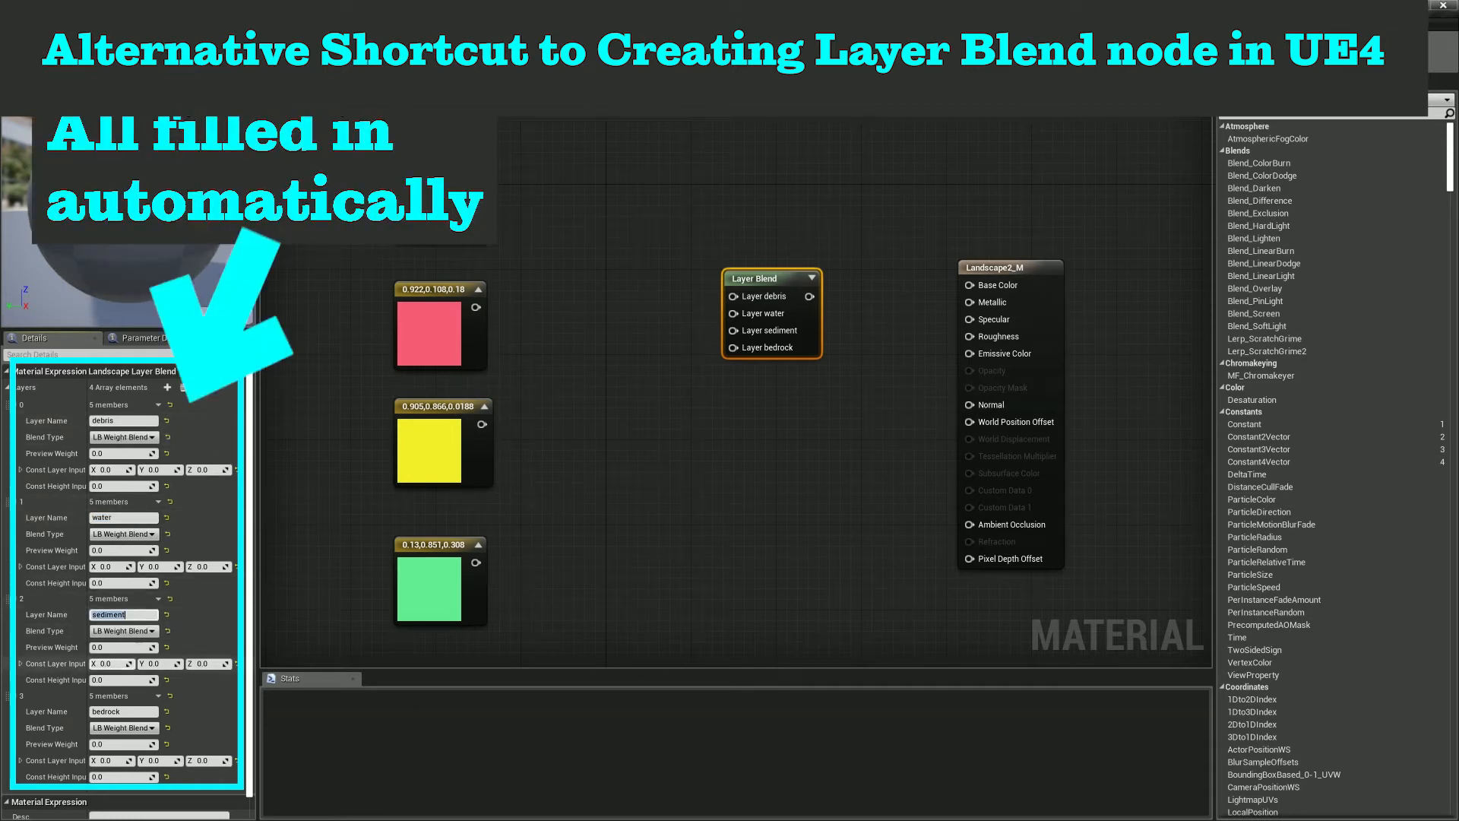
click(132, 711)
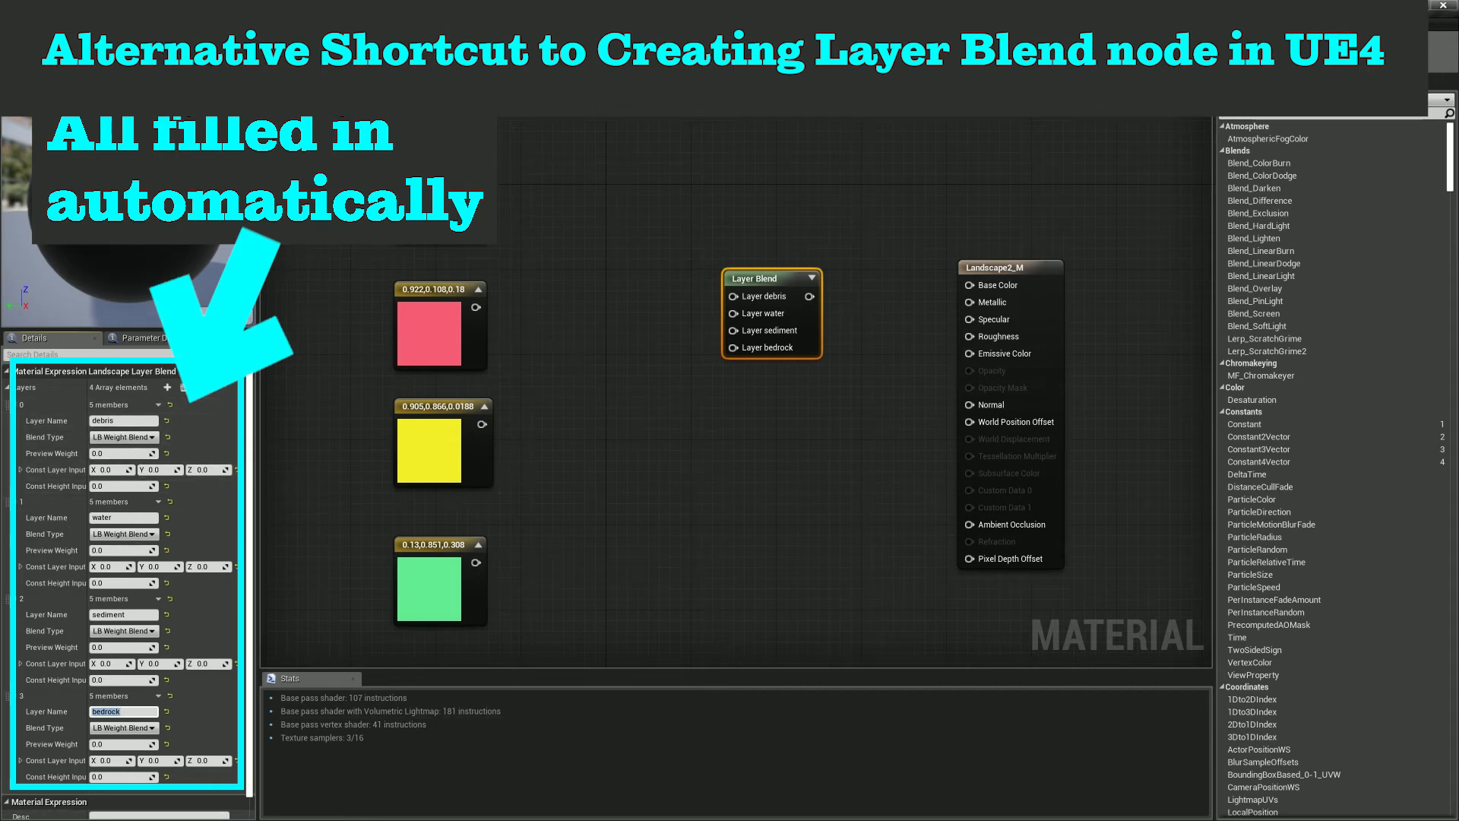
- Connect the blue, red, yellow and green constants to debris, water, sediment and bedrock, and the Layer Blend output to Base Color
drag(477, 179, 733, 296)
drag(476, 307, 733, 313)
drag(481, 424, 733, 330)
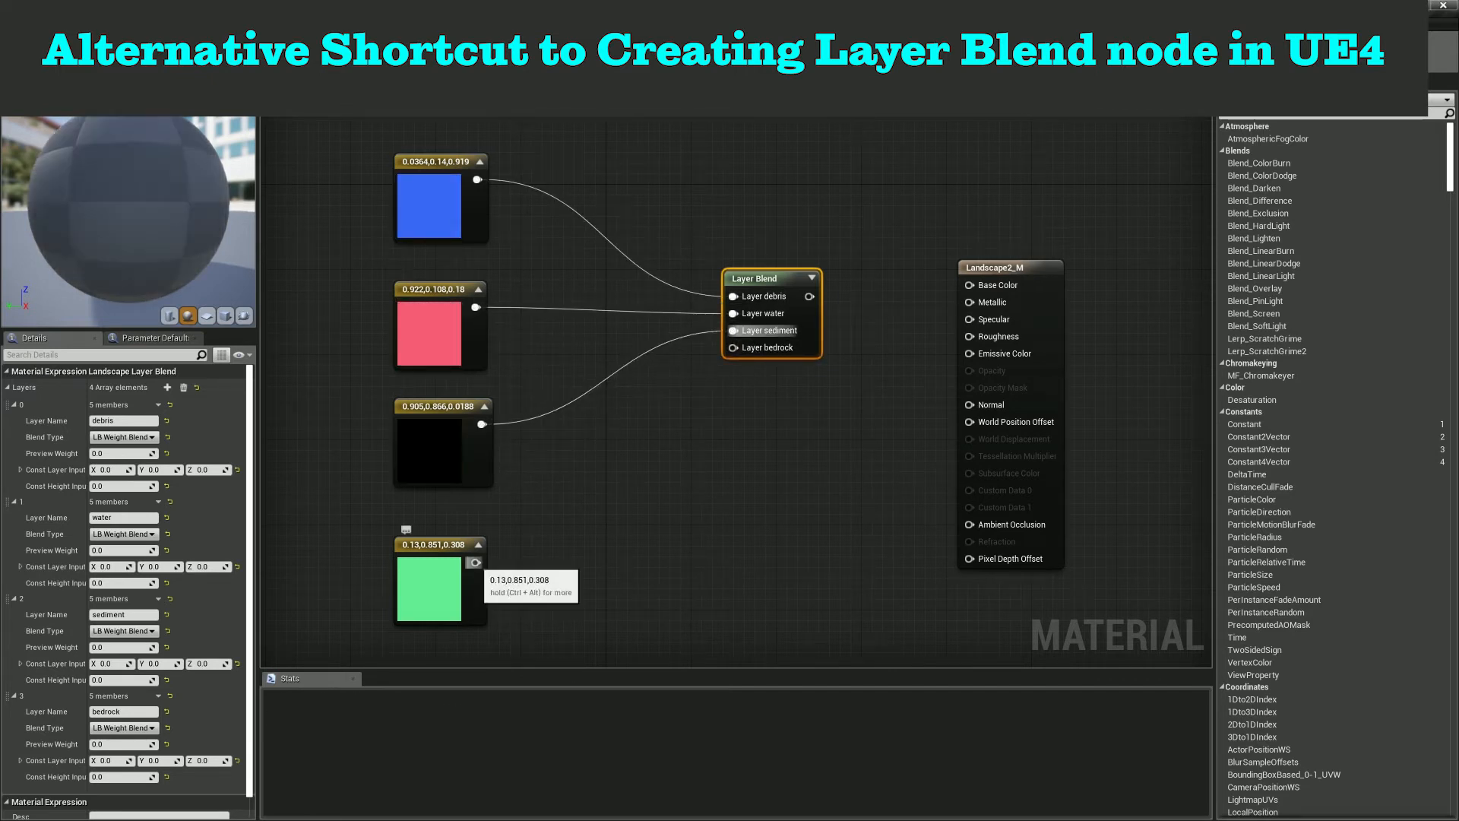
drag(475, 562, 734, 348)
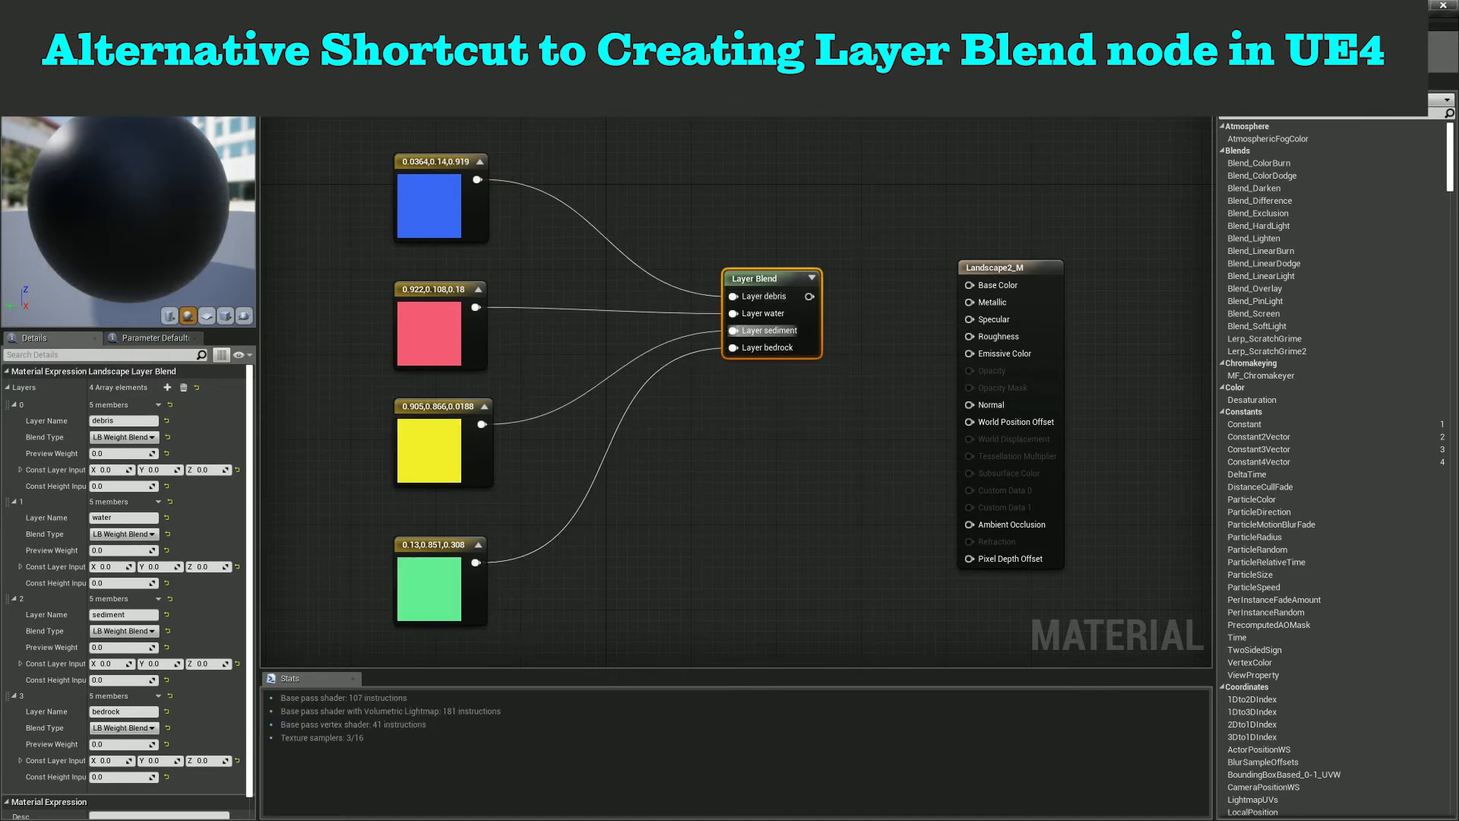
drag(809, 297, 970, 285)
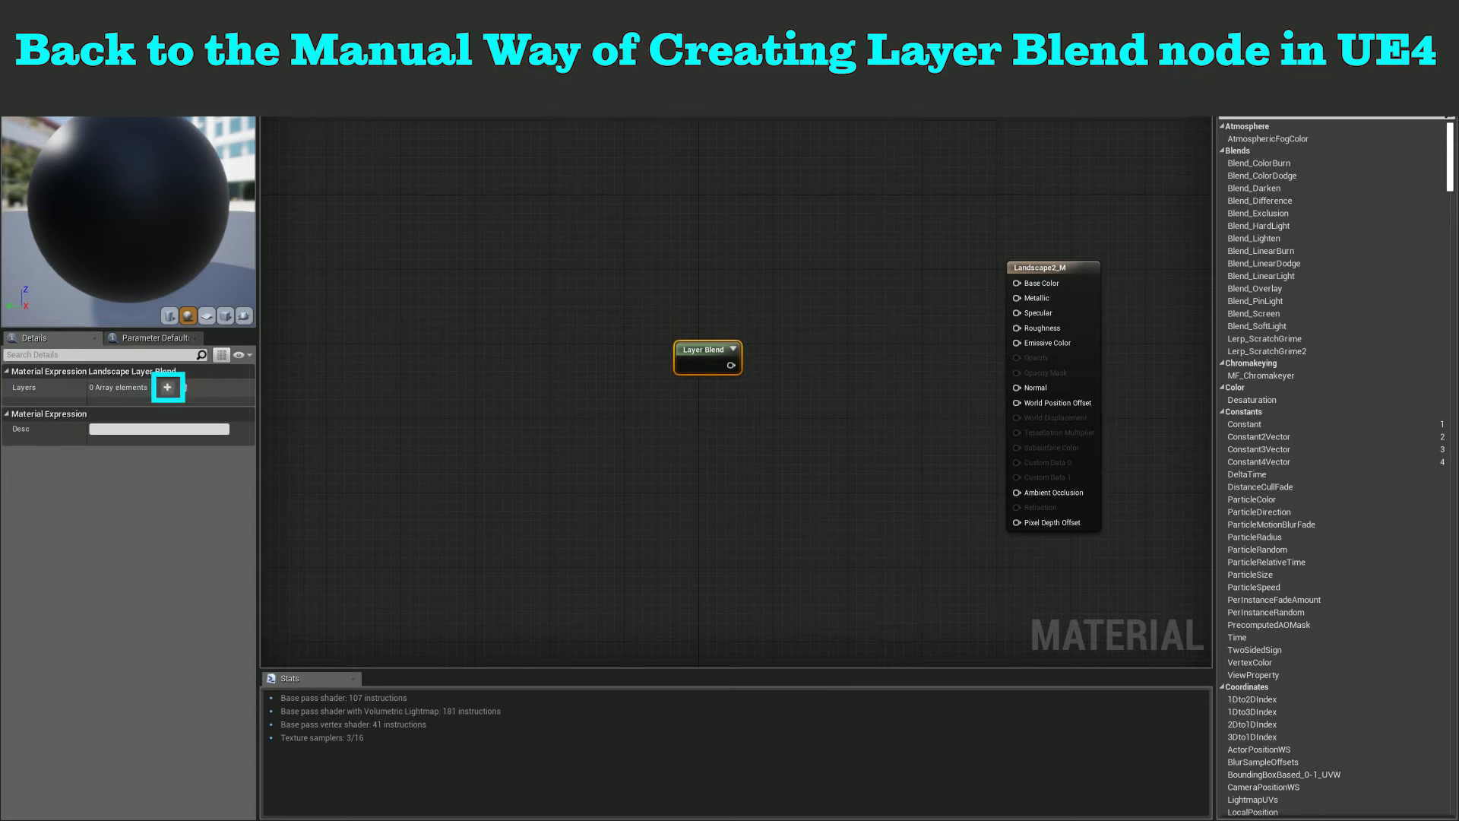
- Add five layer elements to the empty Layer Blend node
click(167, 388)
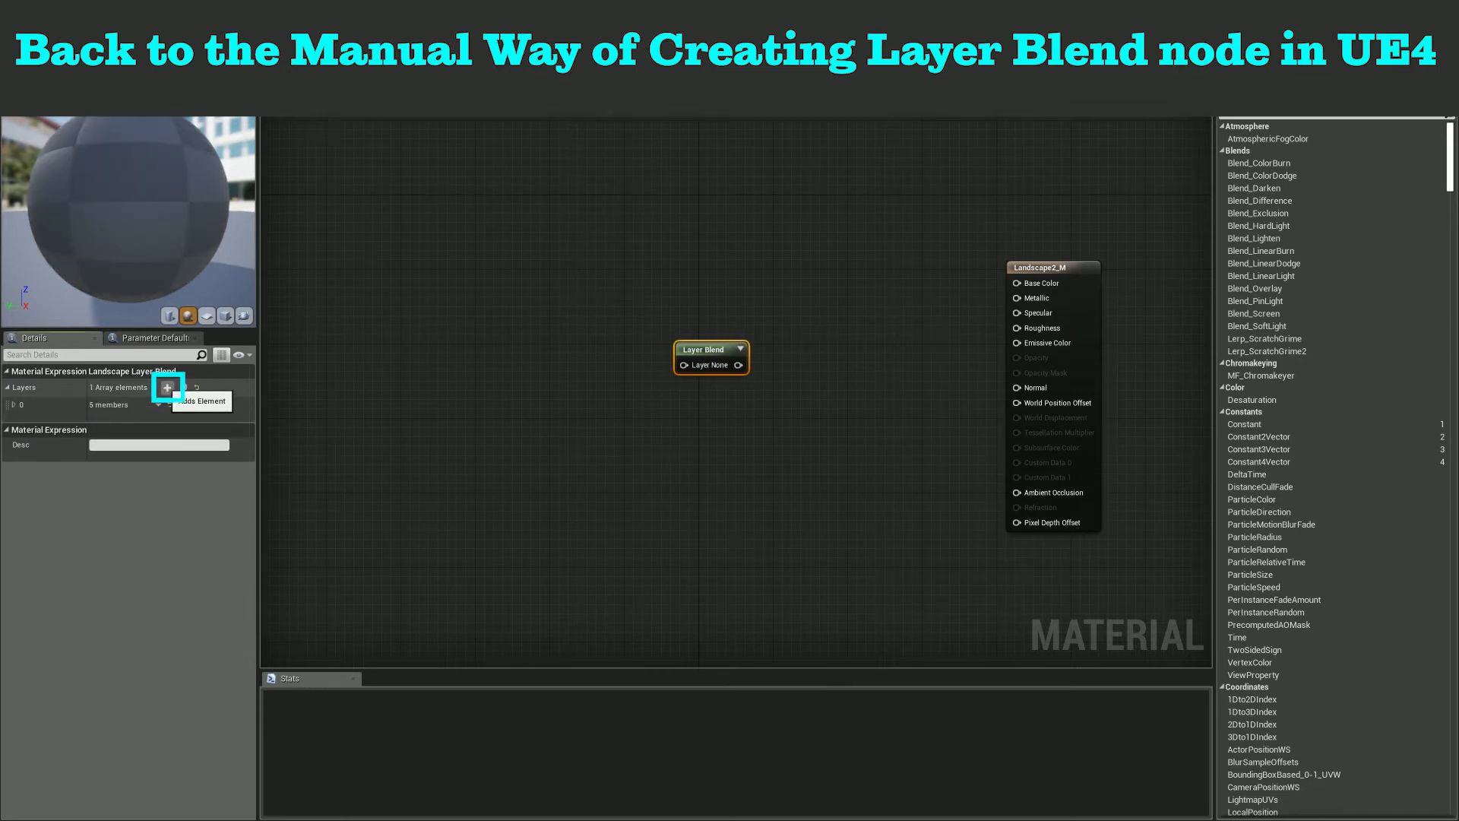
click(167, 388)
click(167, 387)
click(167, 388)
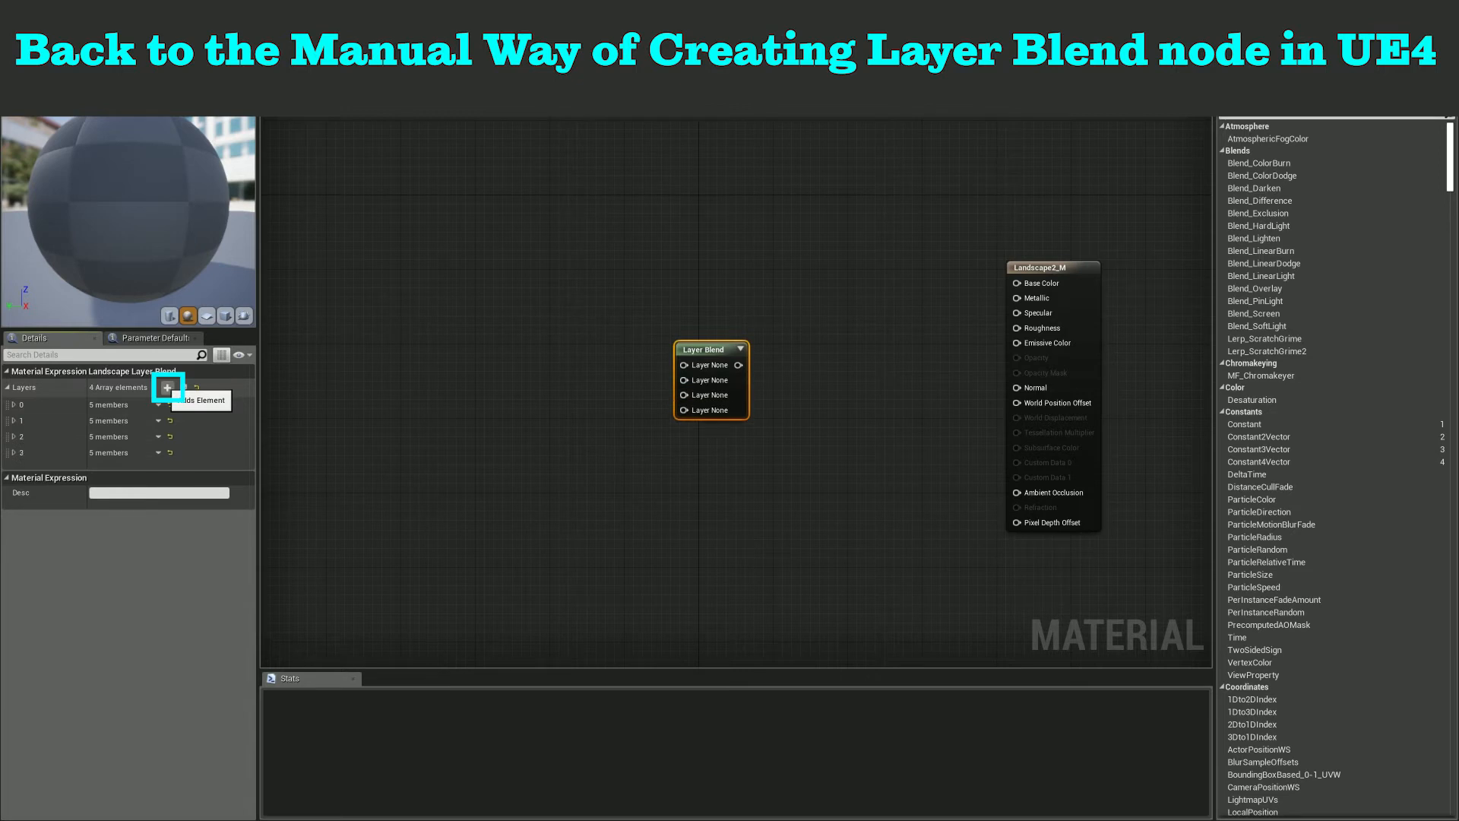
click(167, 388)
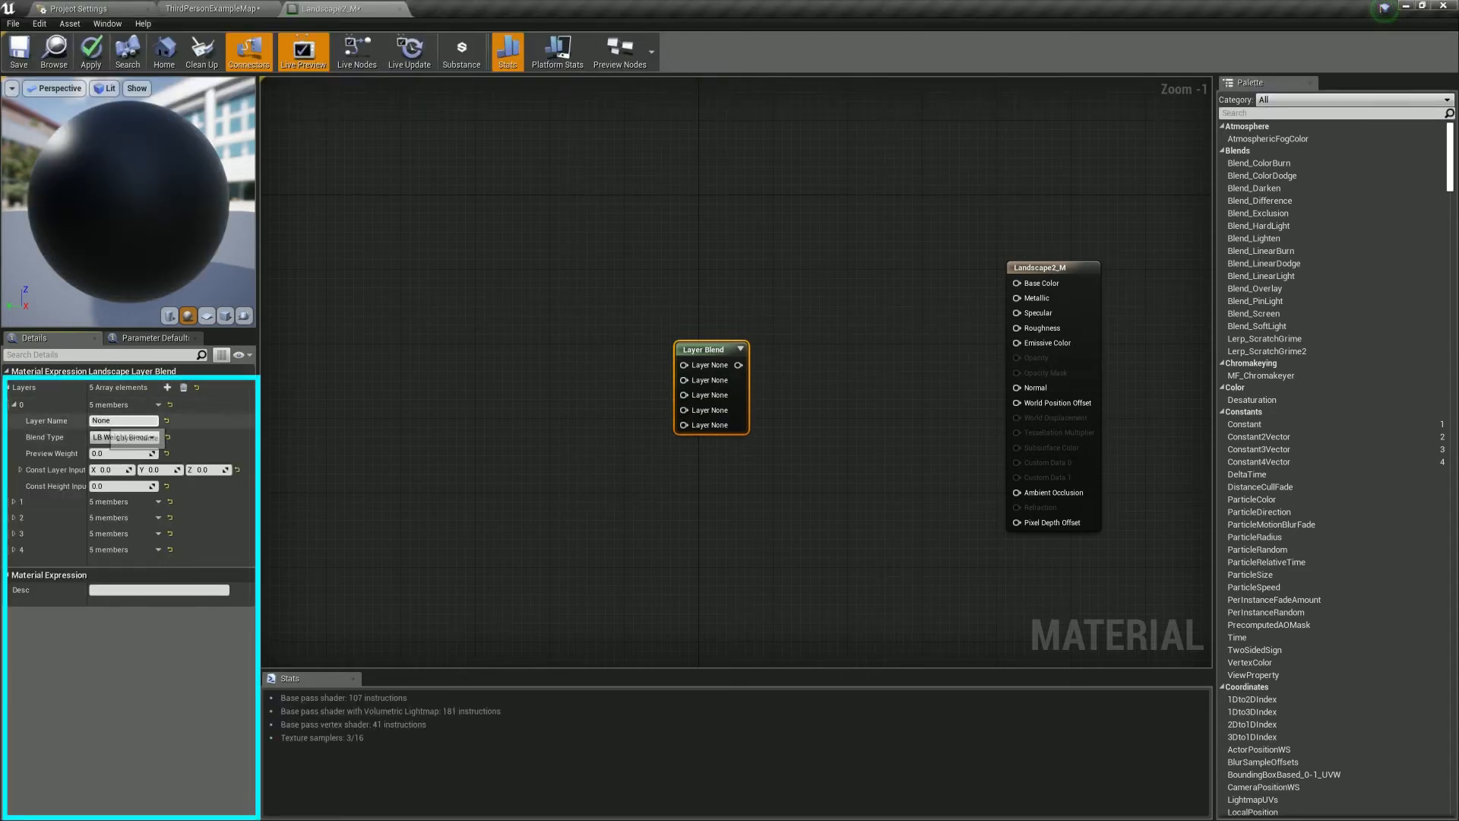
- Name layer 0 debris and layer 1 water, consulting the HardLink2 node in Houdini for the heightfield layer names
click(122, 420)
text(debris)
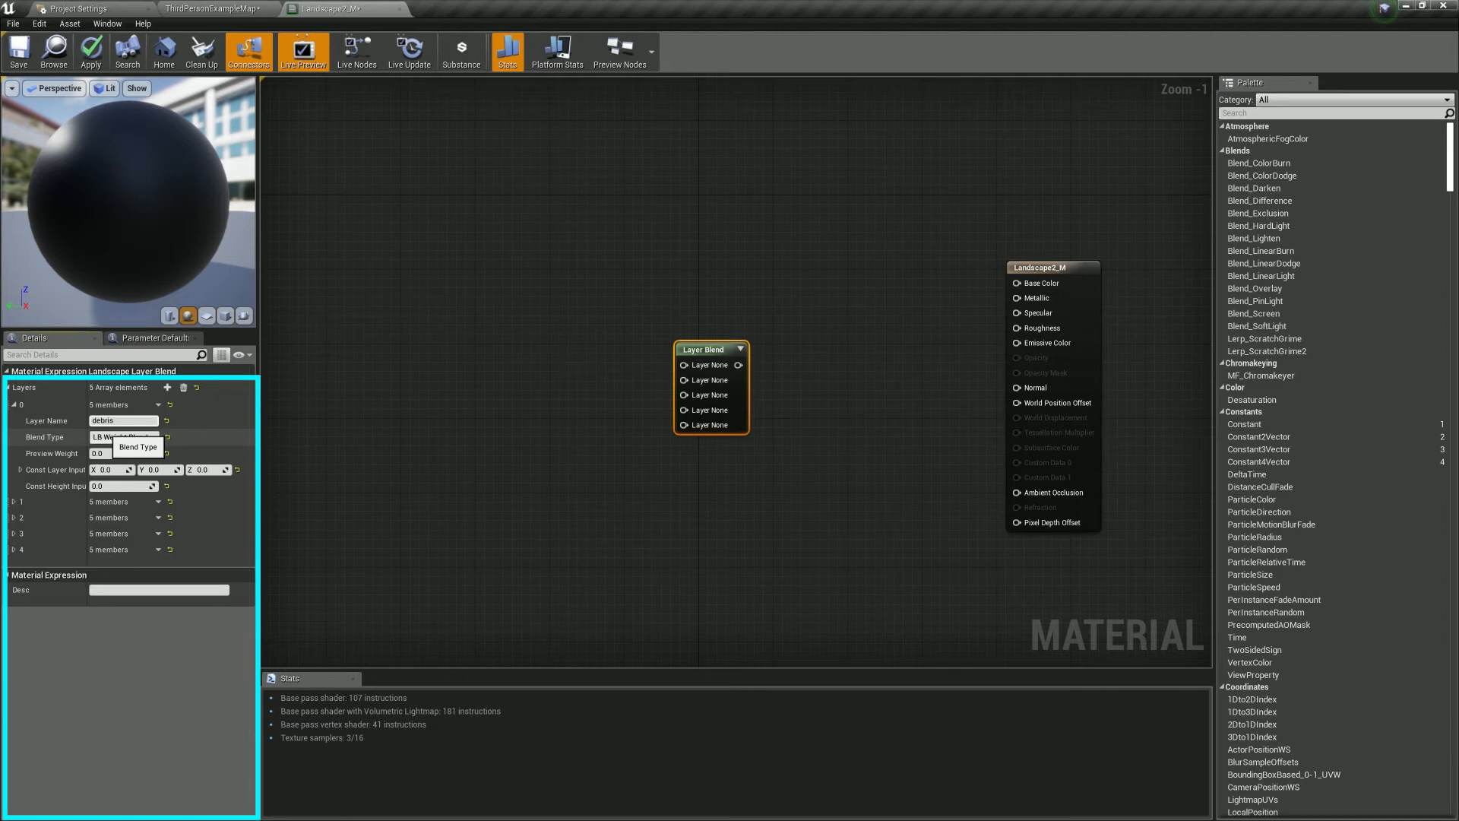
key(Return)
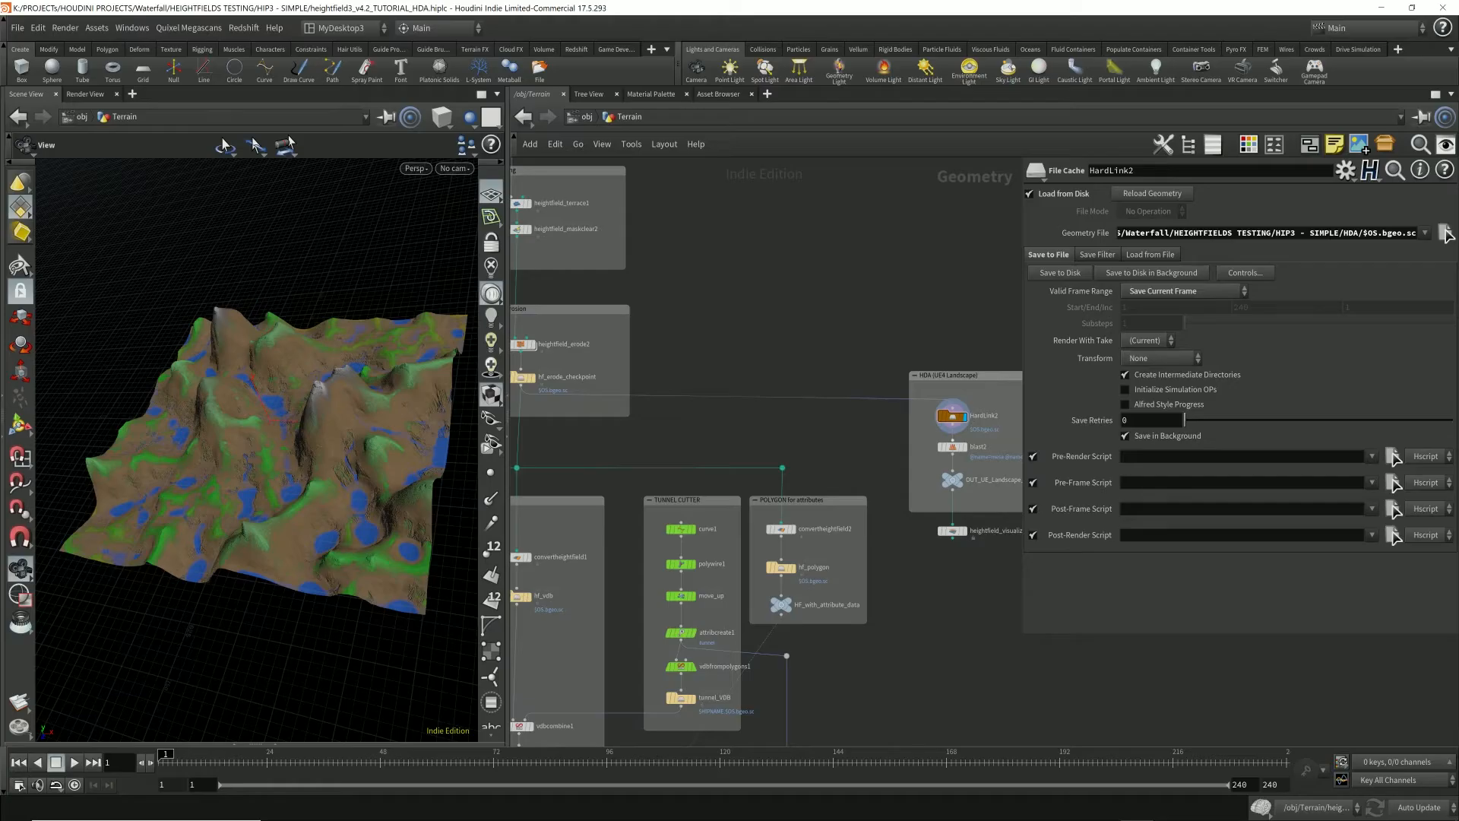
click(935, 404)
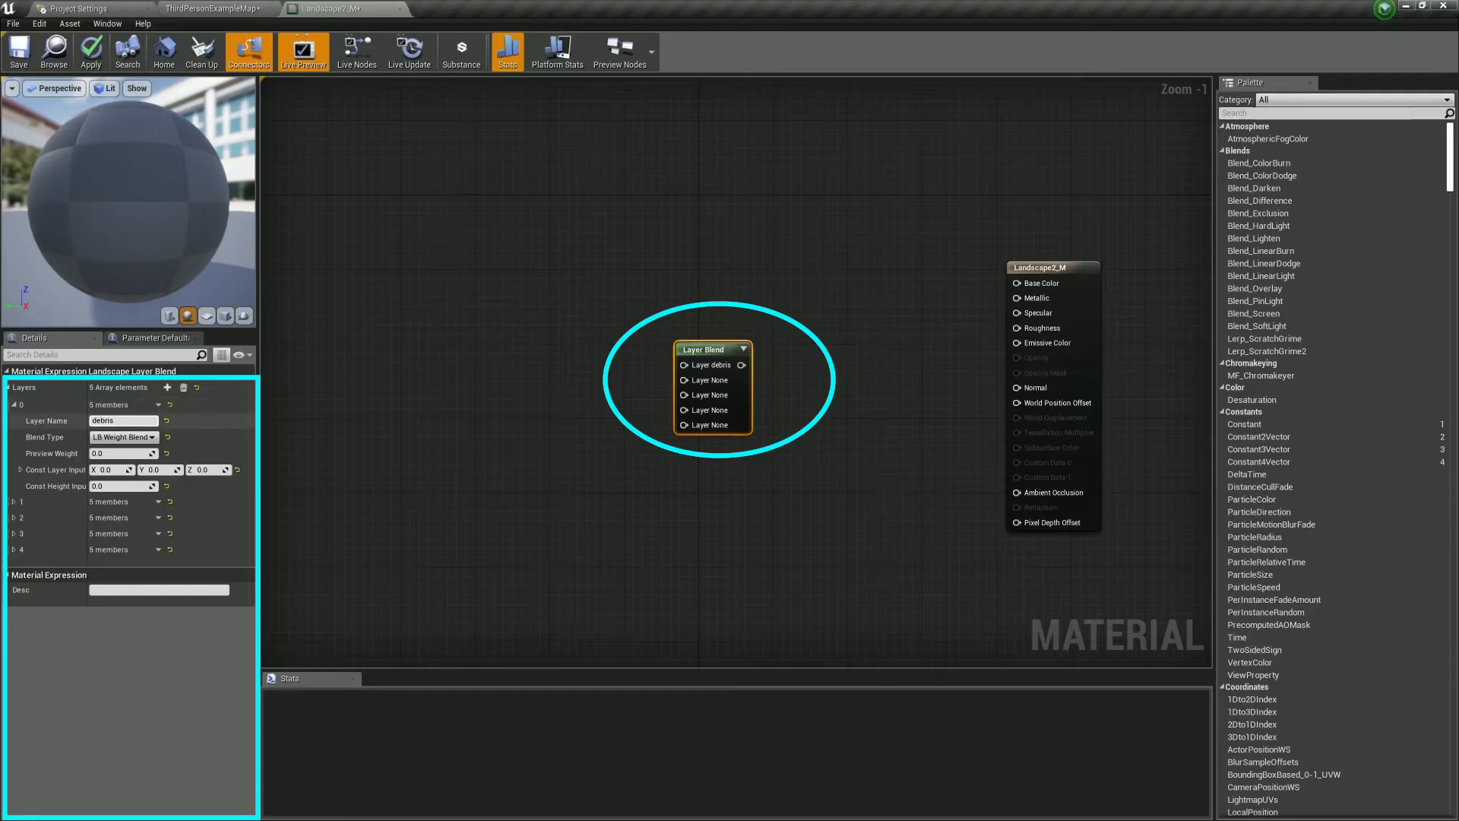
click(123, 517)
text(water)
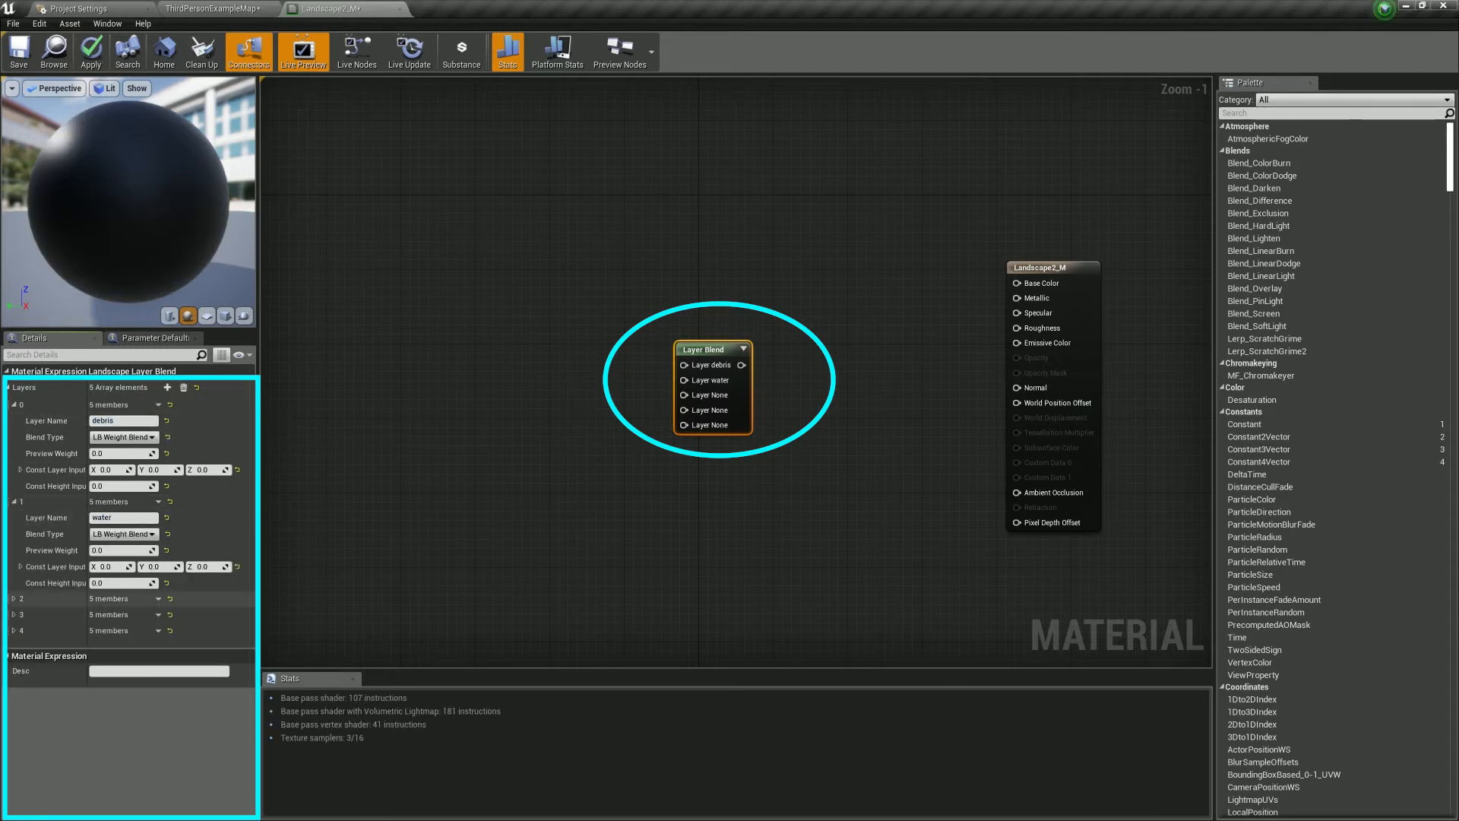
- Name the remaining Layer Blend layers 2, 3 and 4 mesa, cliffs and sediment
click(13, 599)
click(124, 614)
text(mesa)
click(14, 696)
click(124, 711)
text(cliffs)
key(Return)
click(14, 793)
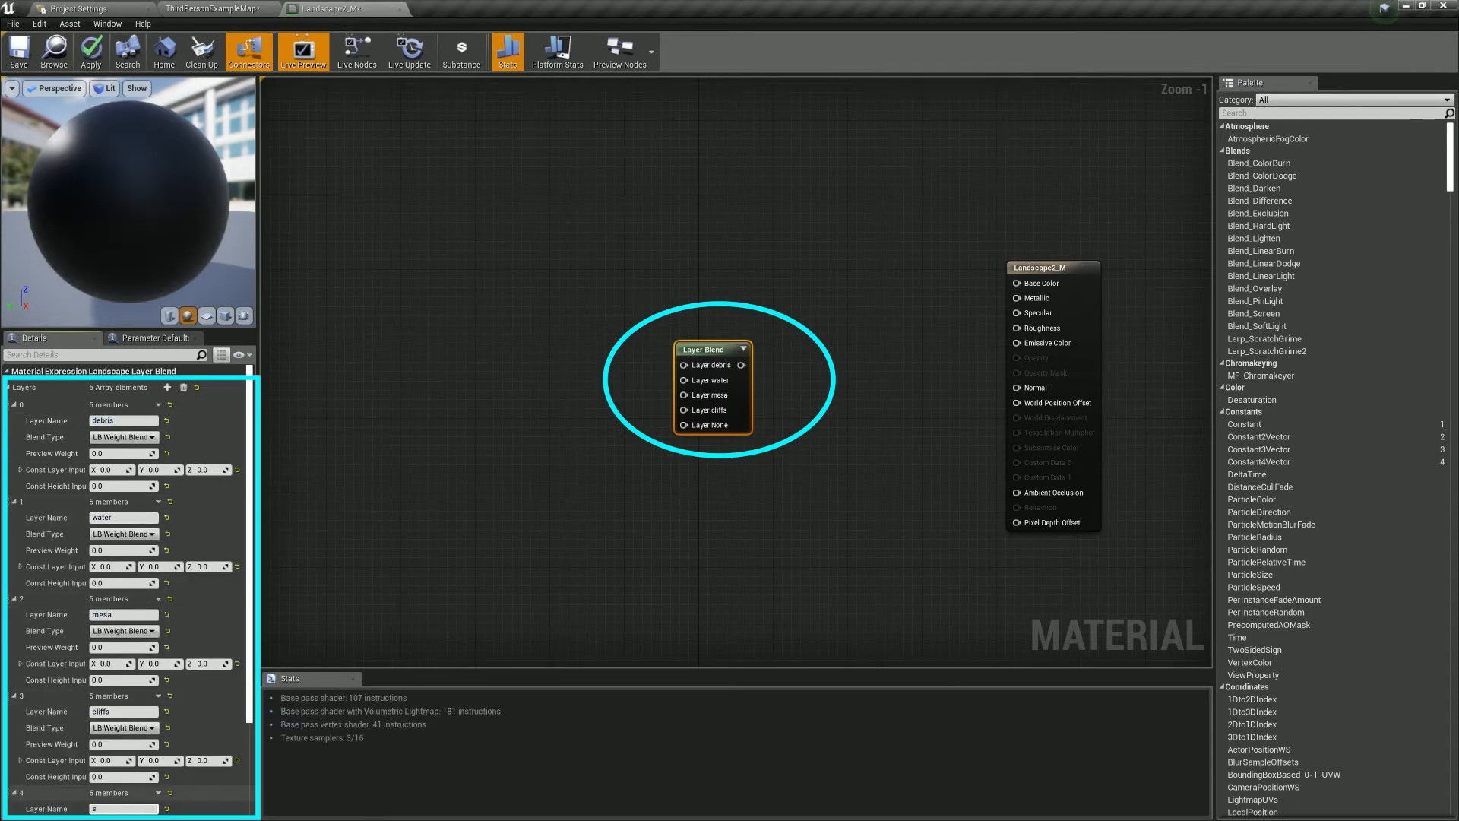
click(124, 809)
text(sediment)
key(Return)
- Connect the Layer Blend output to Base Color and move the node next to the Landscape2_M result node
right_drag(684, 494, 782, 496)
drag(849, 367, 1115, 286)
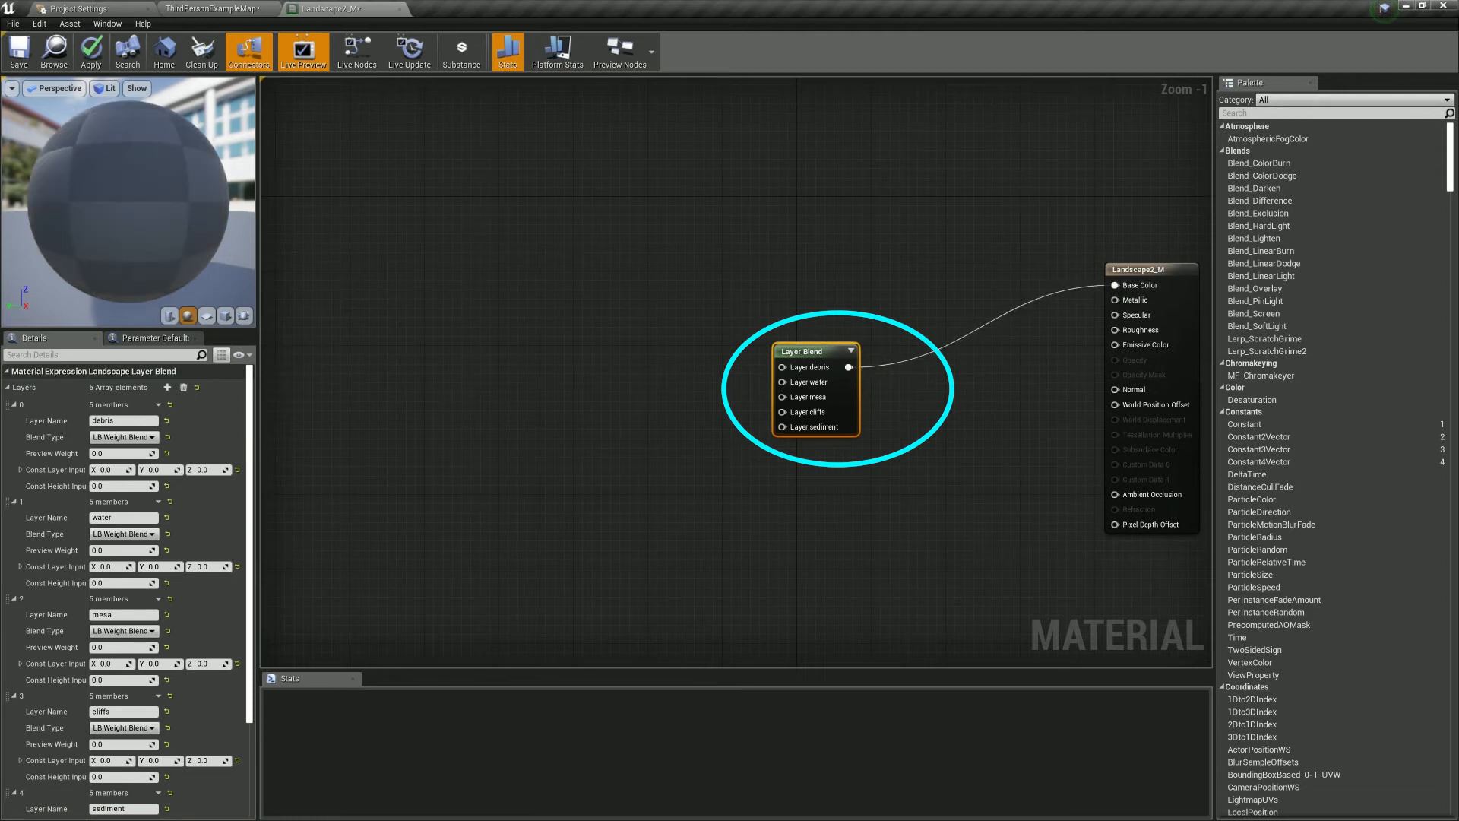
drag(815, 350, 969, 279)
click(836, 410)
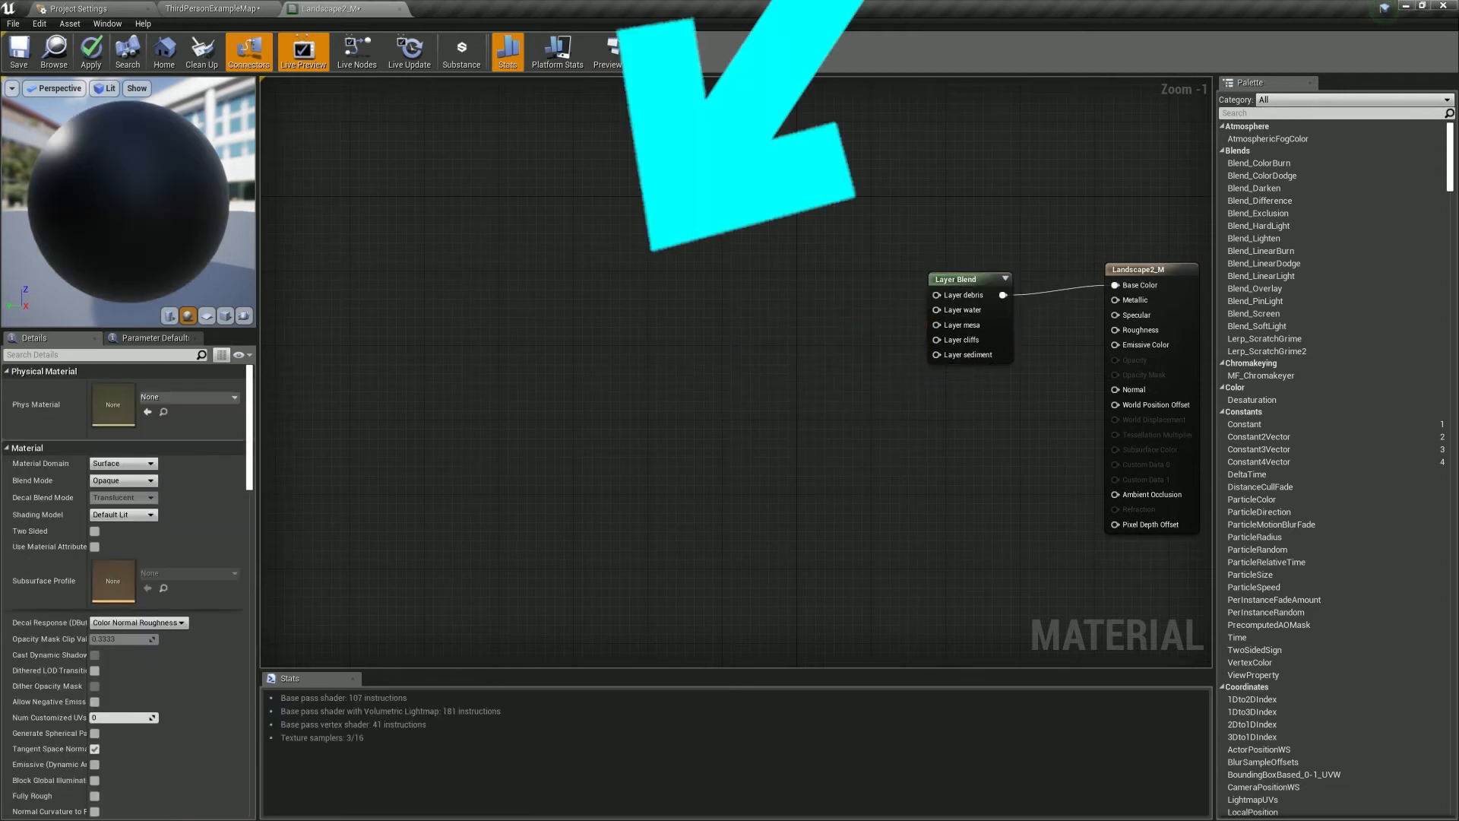
- Search the material nodes for const, add a Constant3Vector node, and place it above and well to the left of Layer Blend
right_click(636, 285)
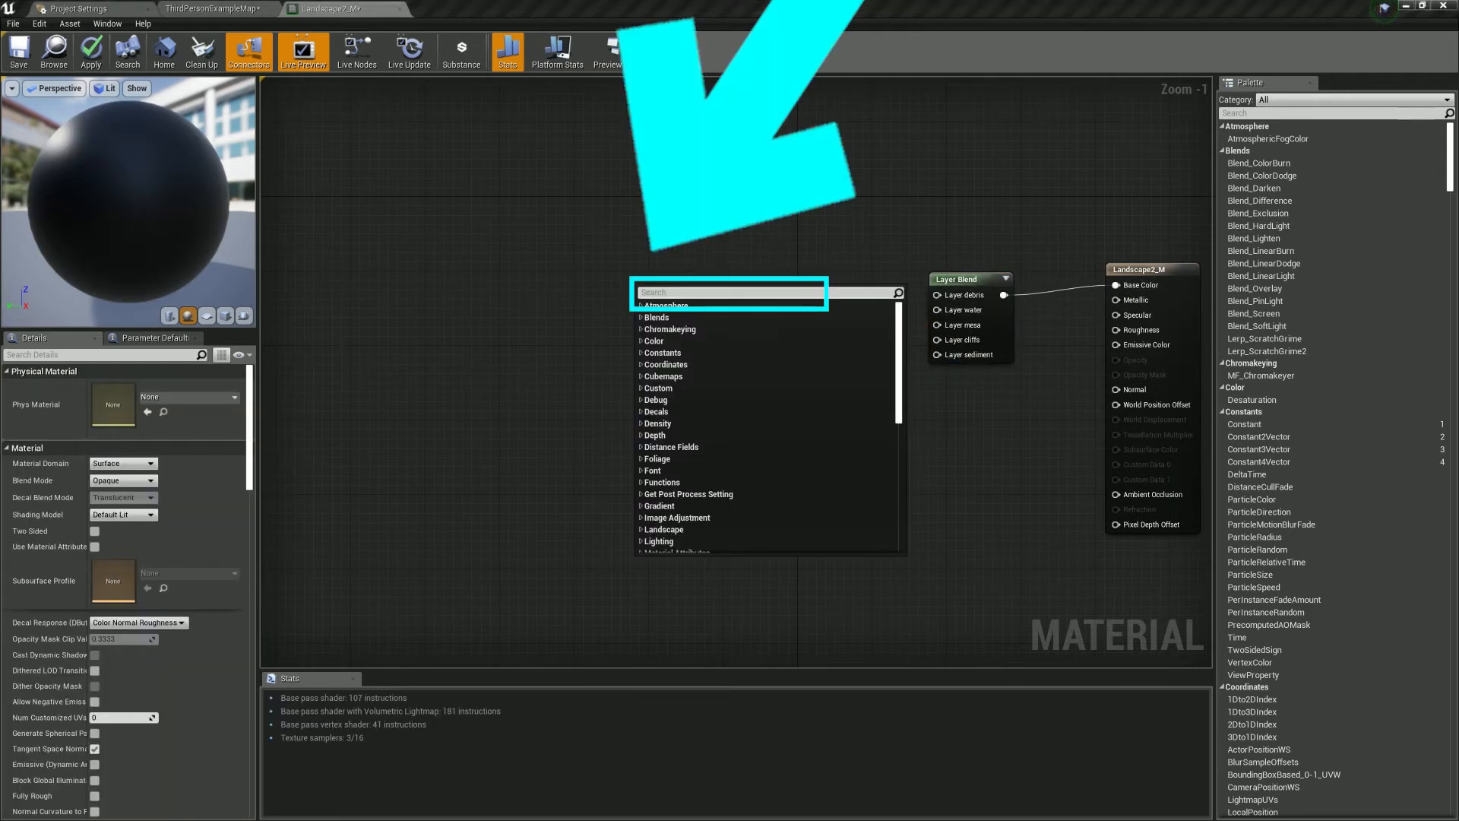
text(const)
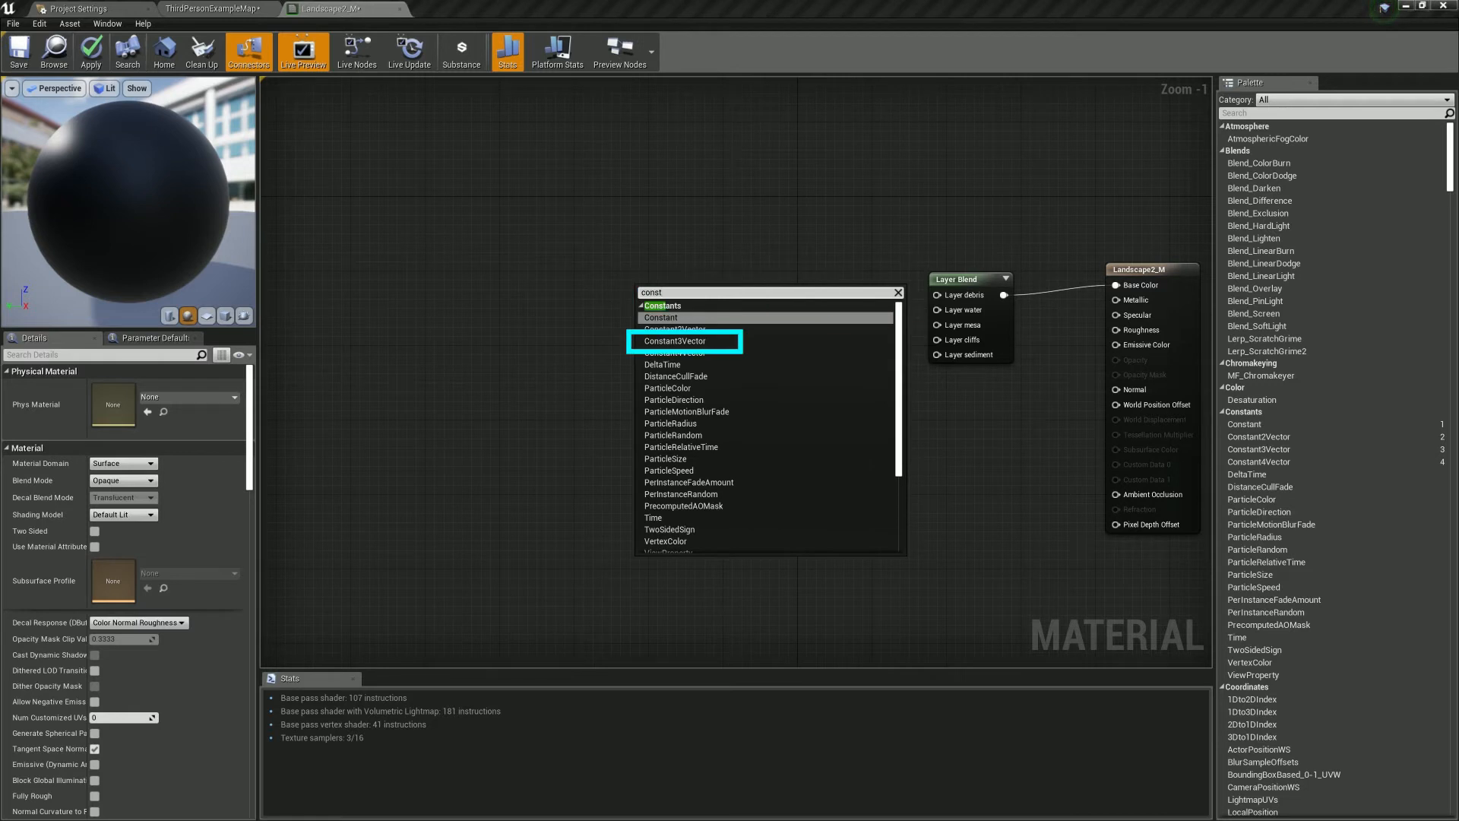
key(Down)
key(Down)
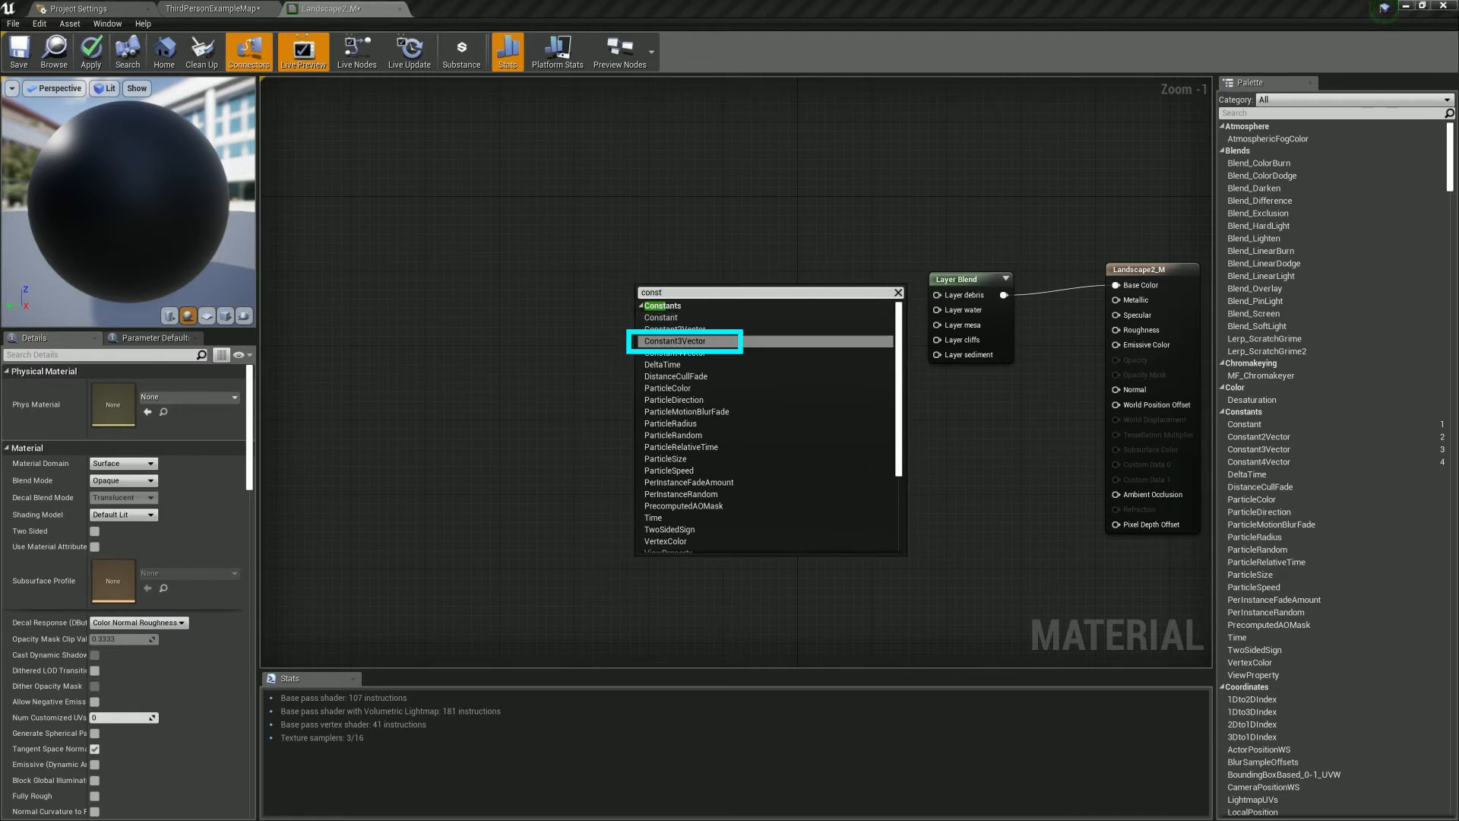
key(Return)
drag(685, 293, 662, 179)
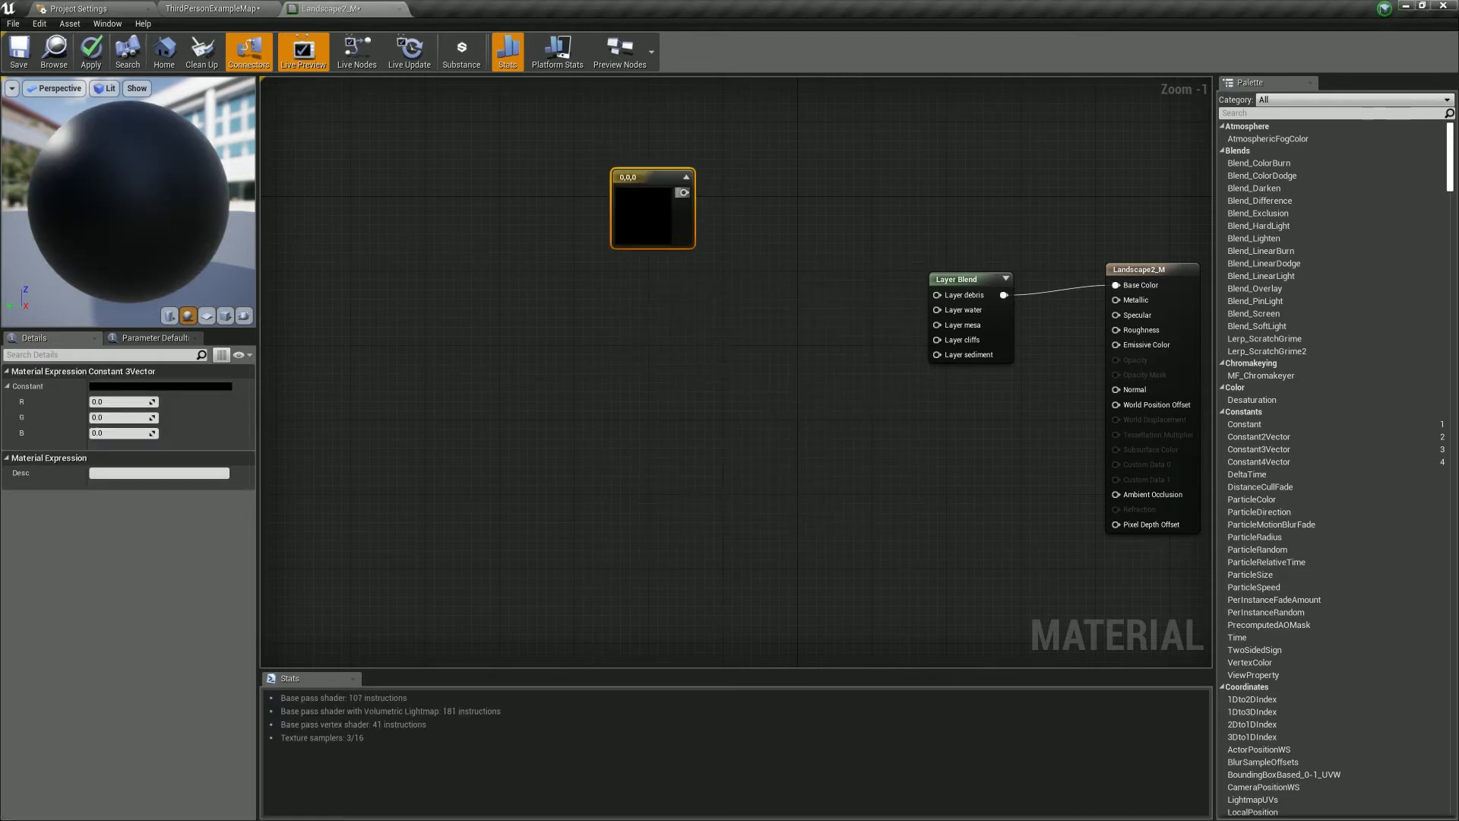
- Duplicate the Constant3Vector node four times and stack the five color nodes in a vertical column
key(ctrl+w)
click(624, 174)
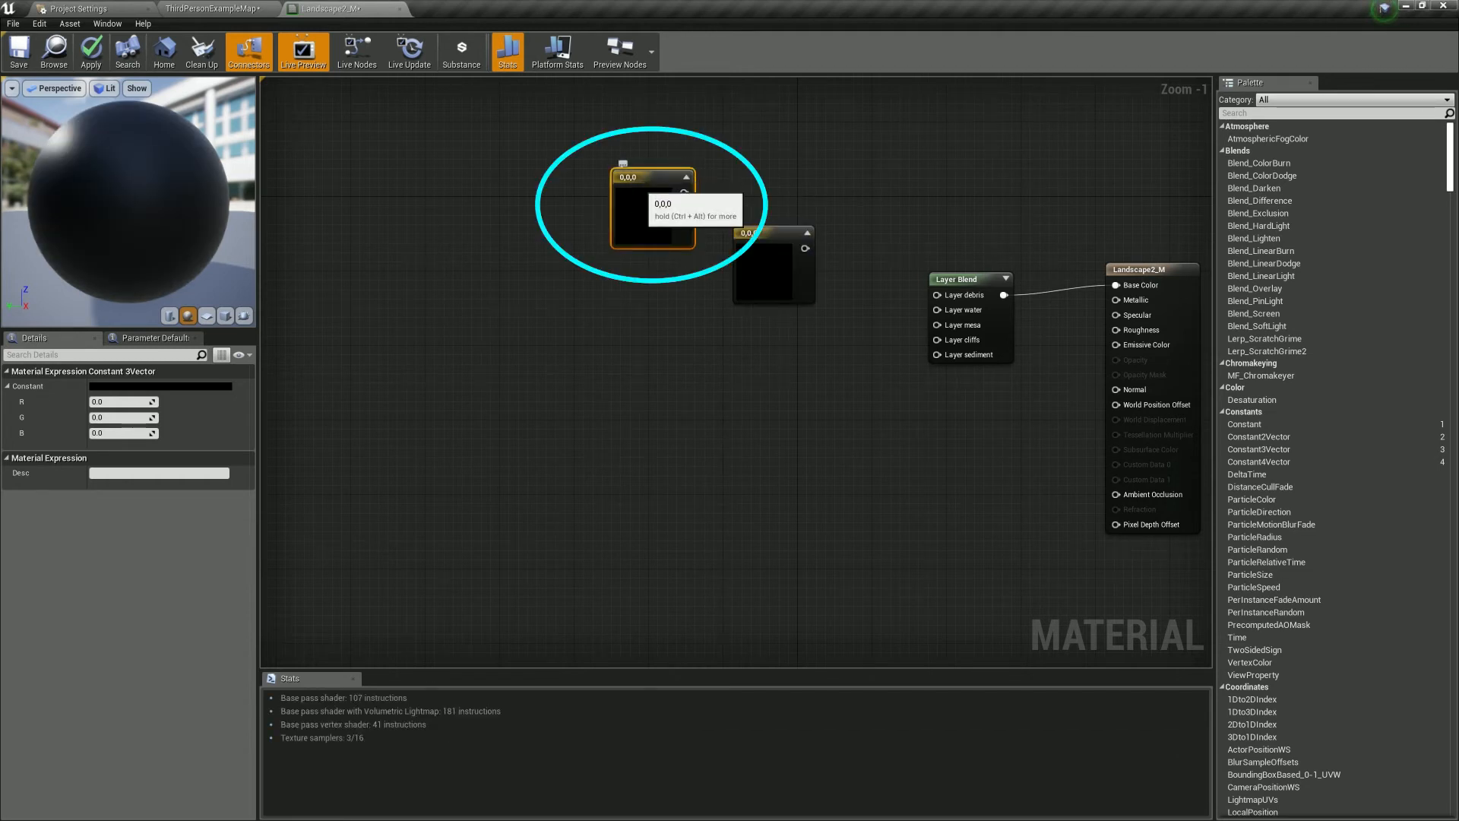
drag(773, 232, 650, 293)
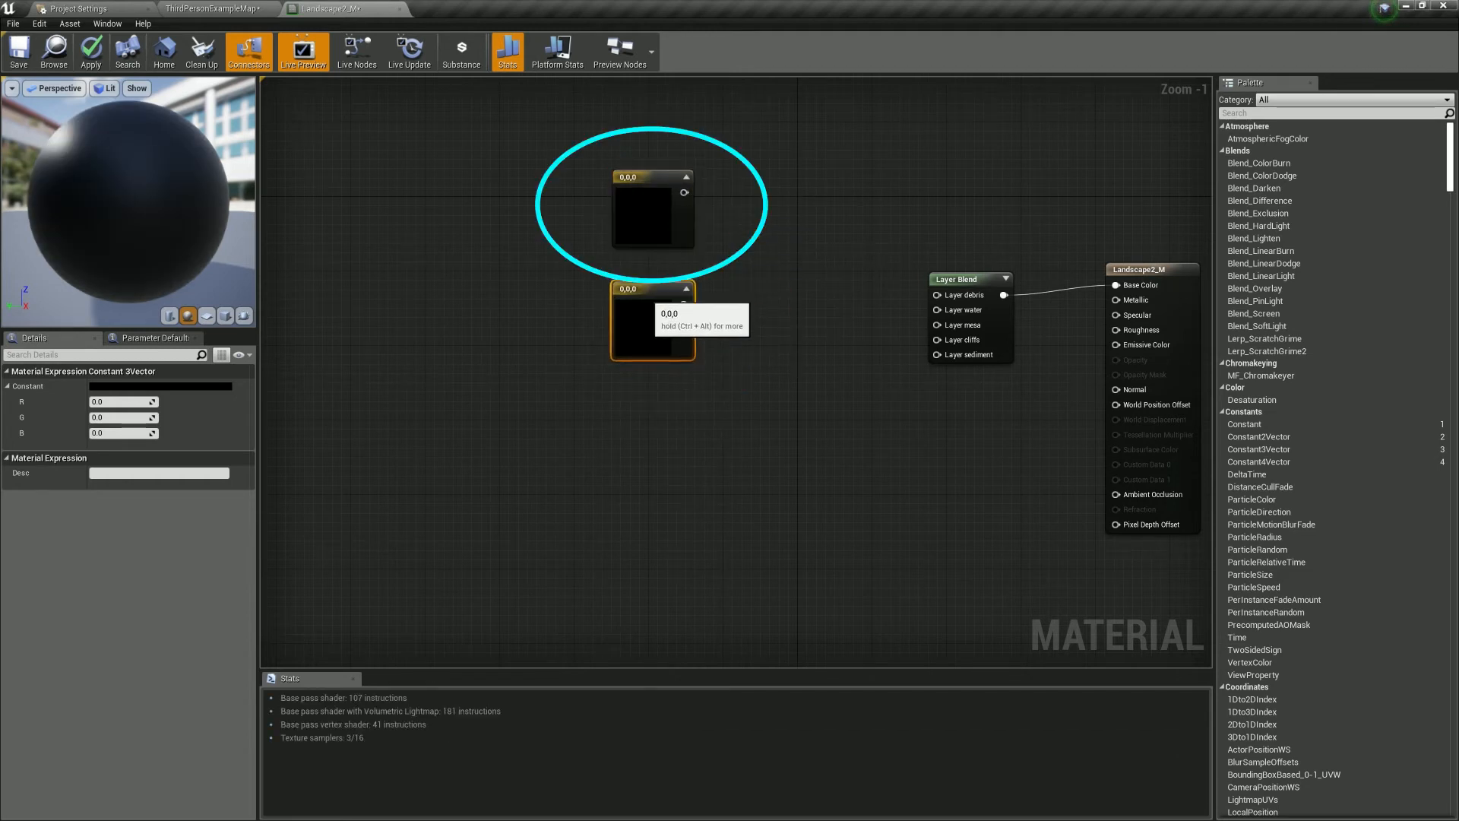
key(ctrl+w)
drag(749, 334, 645, 401)
key(ctrl+w)
drag(750, 447, 645, 512)
right_drag(760, 486, 741, 365)
key(ctrl+w)
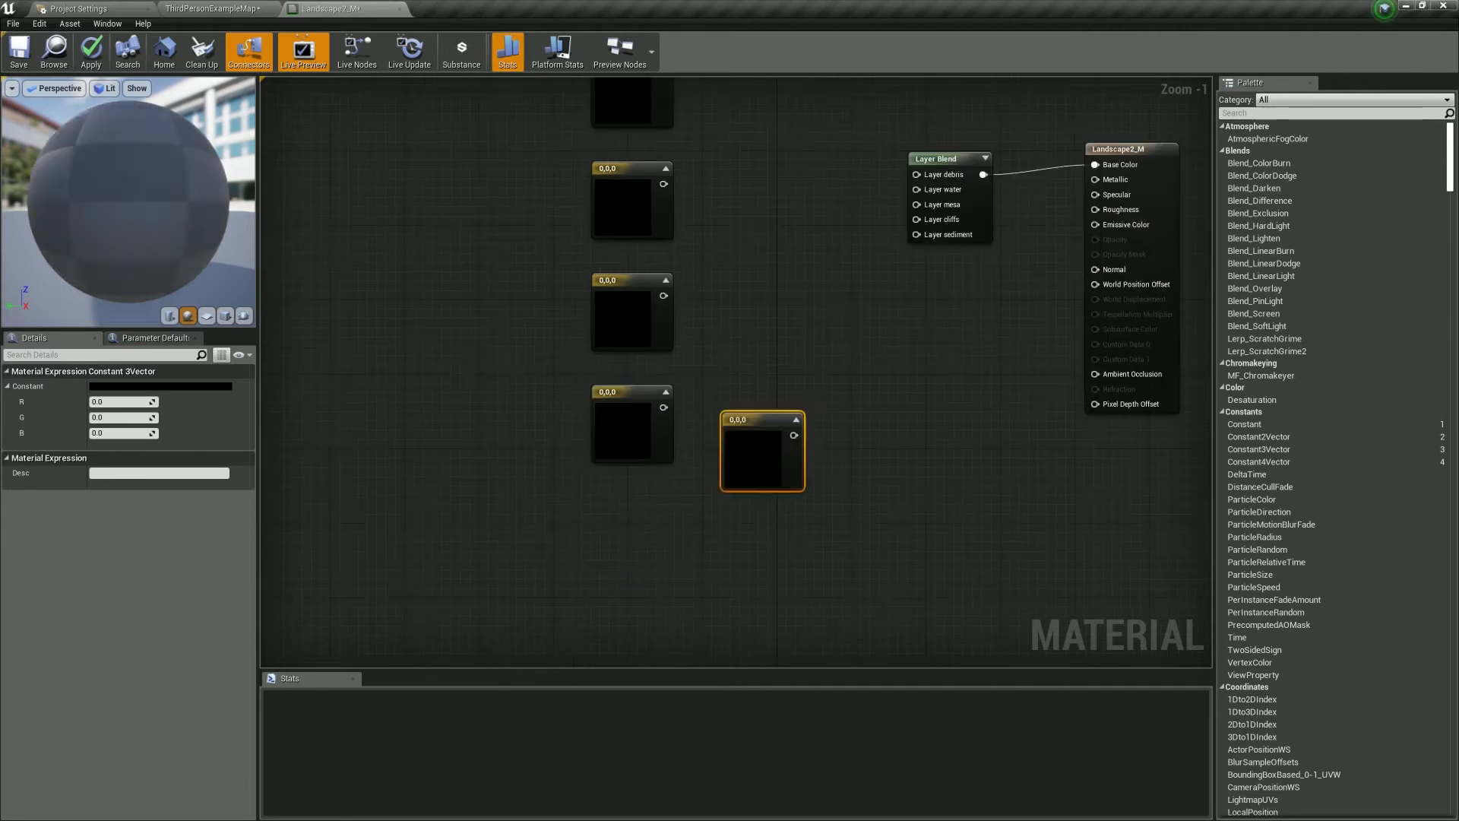
drag(751, 417, 632, 502)
right_drag(752, 342, 752, 464)
- Connect the uppermost color node to Layer debris and set its color to blue (0.0364, 0.14, 0.919)
drag(665, 193, 918, 295)
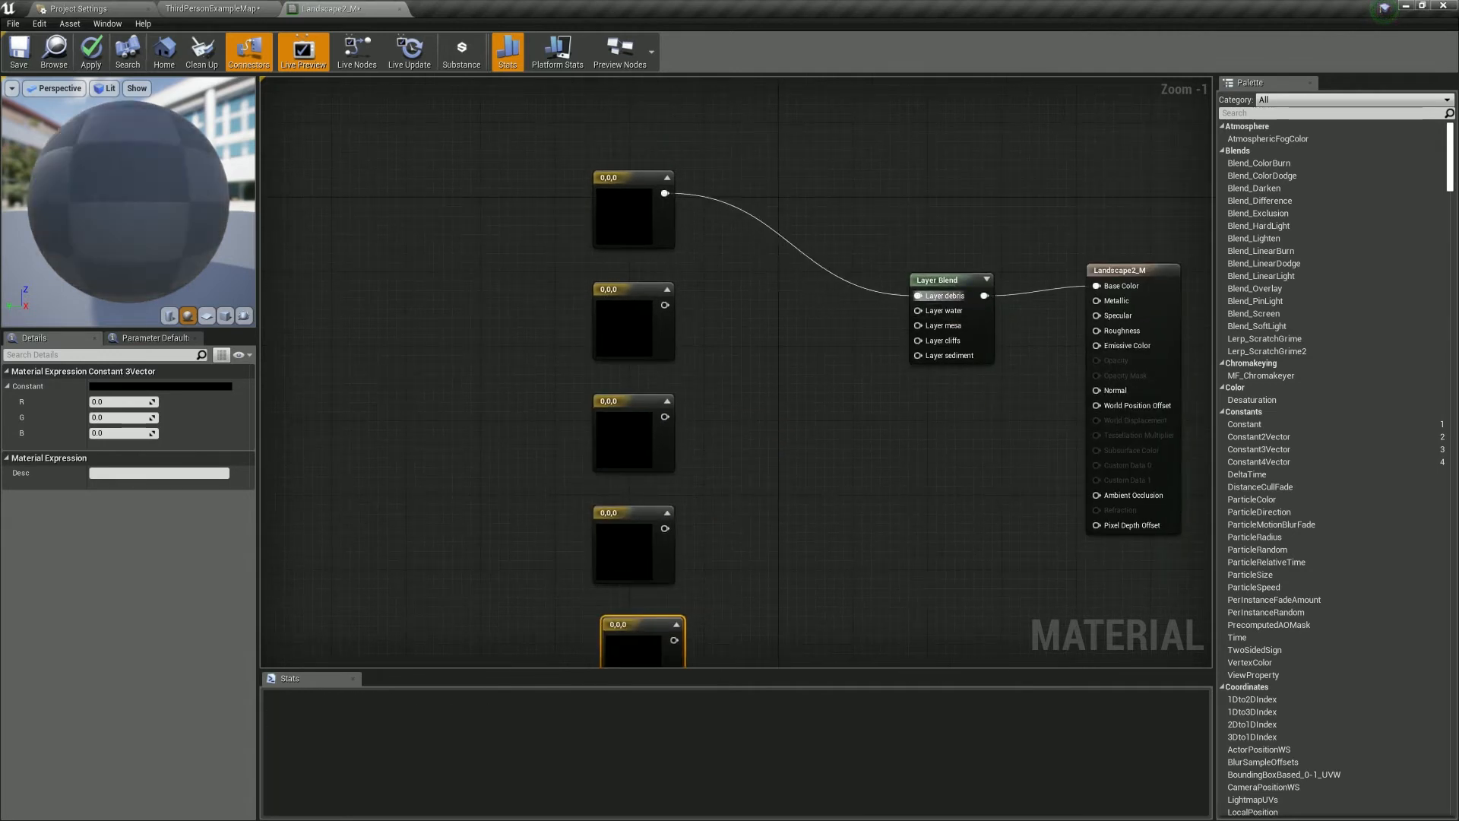
double_click(627, 216)
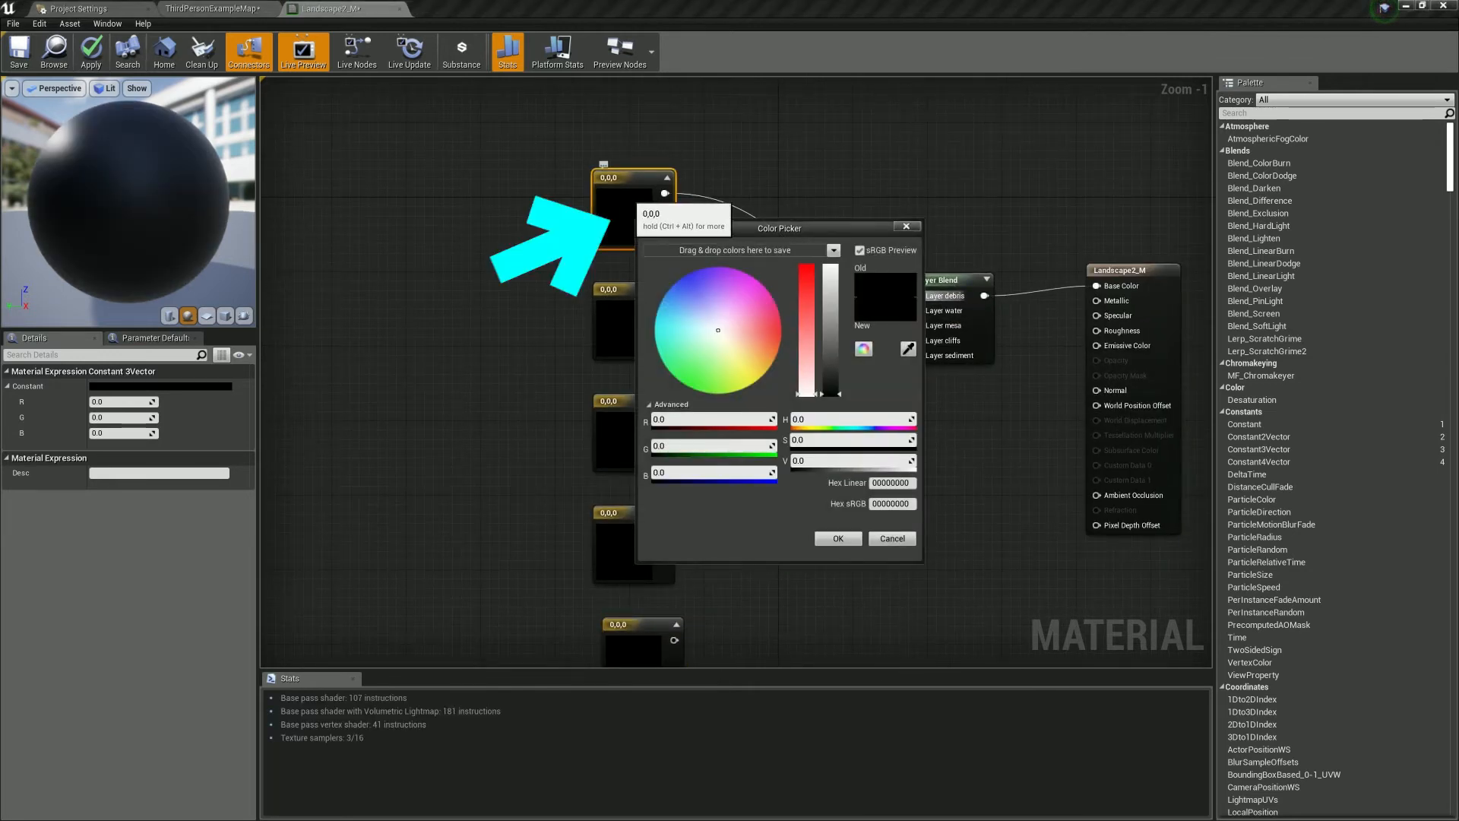
drag(678, 286, 681, 281)
click(830, 276)
click(838, 539)
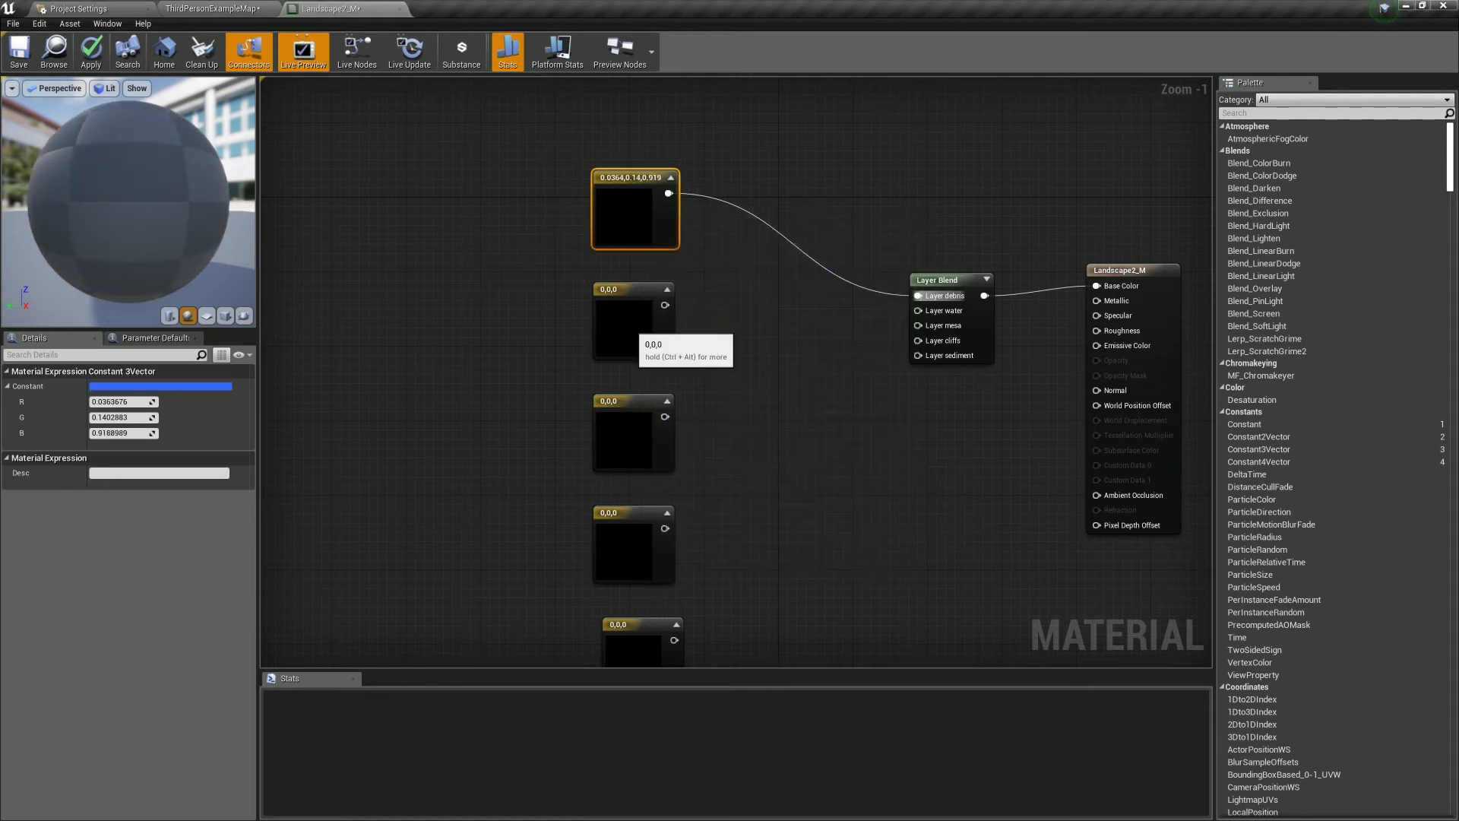
- Set the second color node to pinkish red (0.922, 0.108, 0.18) and the third to orange (0.919, 0.579, 0.117)
double_click(625, 333)
click(767, 448)
click(824, 398)
click(831, 662)
click(612, 435)
double_click(611, 436)
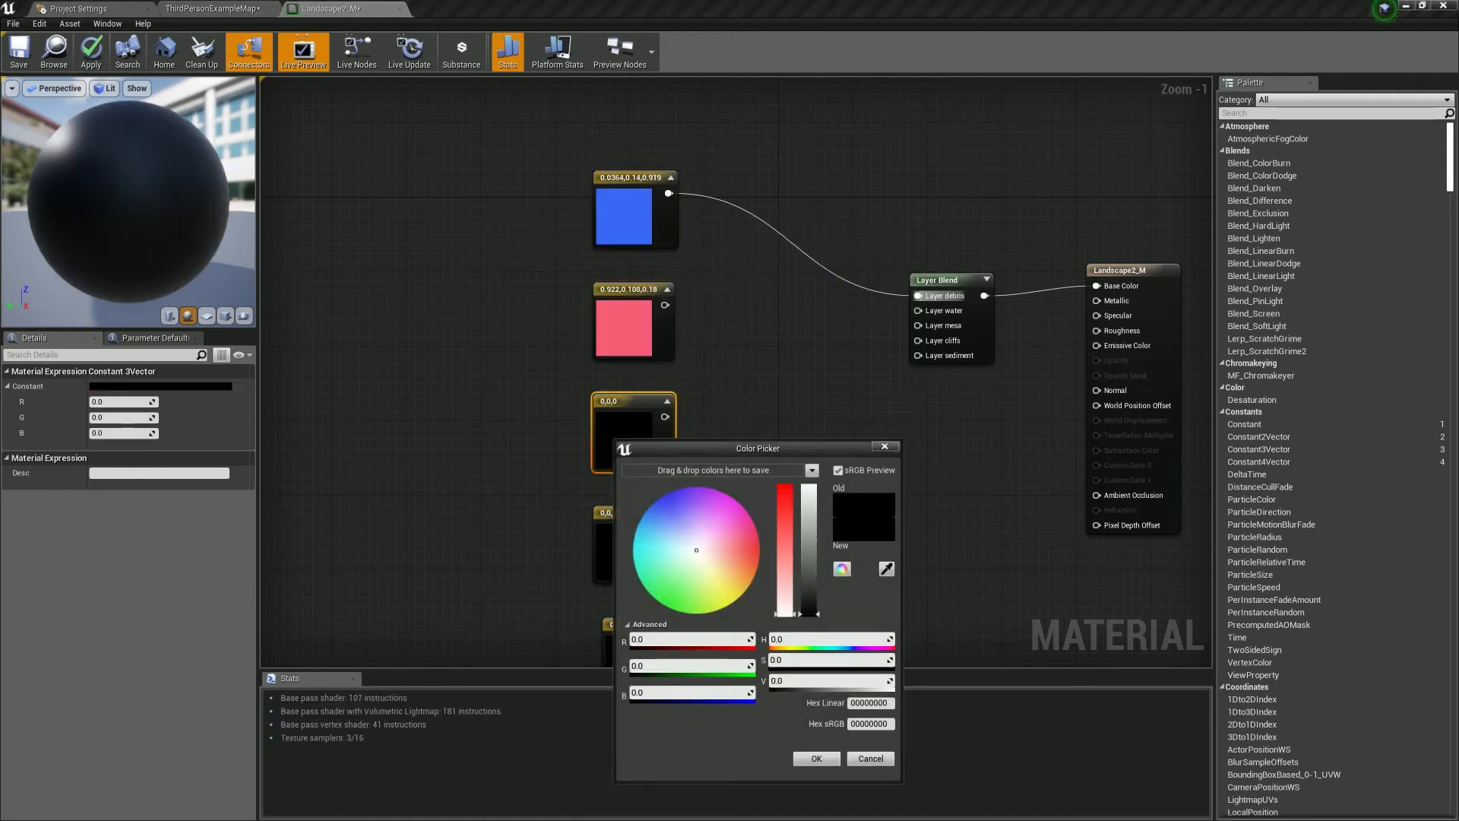
click(739, 582)
click(807, 494)
click(815, 758)
- Set the fourth color node to green (0.13, 0.851, 0.308) and the fifth to yellow (0.905, 0.866, 0.0188)
double_click(614, 459)
mouse_move(760, 562)
right_down()
mouse_move(755, 464)
mouse_move(763, 578)
right_up()
click(818, 783)
double_click(629, 566)
click(747, 628)
click(826, 522)
click(833, 785)
- Connect the remaining color nodes in order to Layer water, mesa, cliffs and sediment, and save the material
drag(664, 368, 916, 373)
drag(667, 479, 917, 388)
drag(664, 591, 916, 403)
drag(692, 568, 928, 283)
click(19, 52)
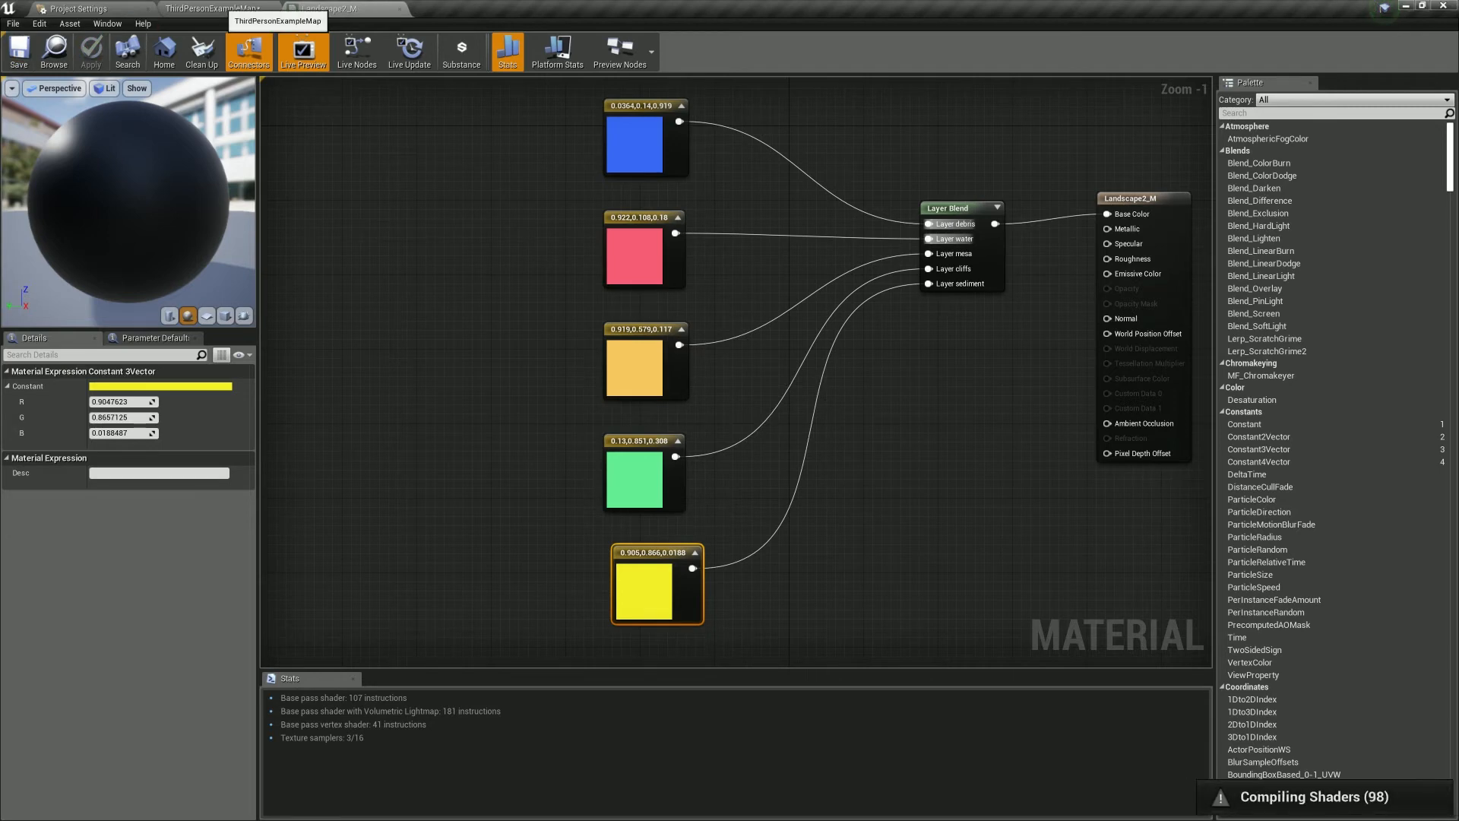
- Inspect the layer colors on the landscape in the ThirdPersonExampleMap level
click(216, 9)
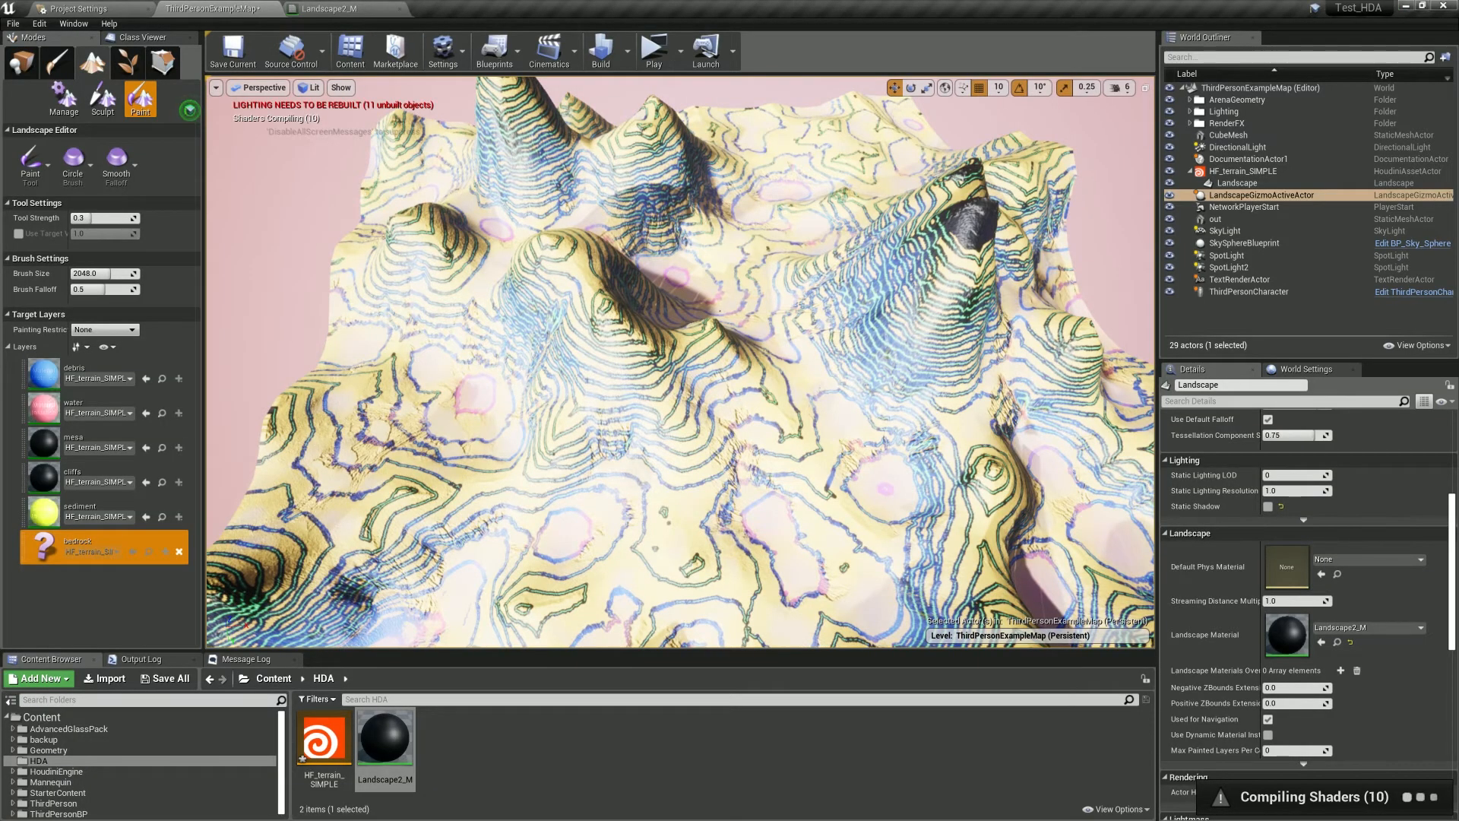
mouse_move(680, 362)
right_down()
mouse_move(604, 376)
mouse_move(654, 367)
mouse_move(672, 410)
mouse_move(680, 372)
right_up()
right_drag(680, 361, 539, 388)
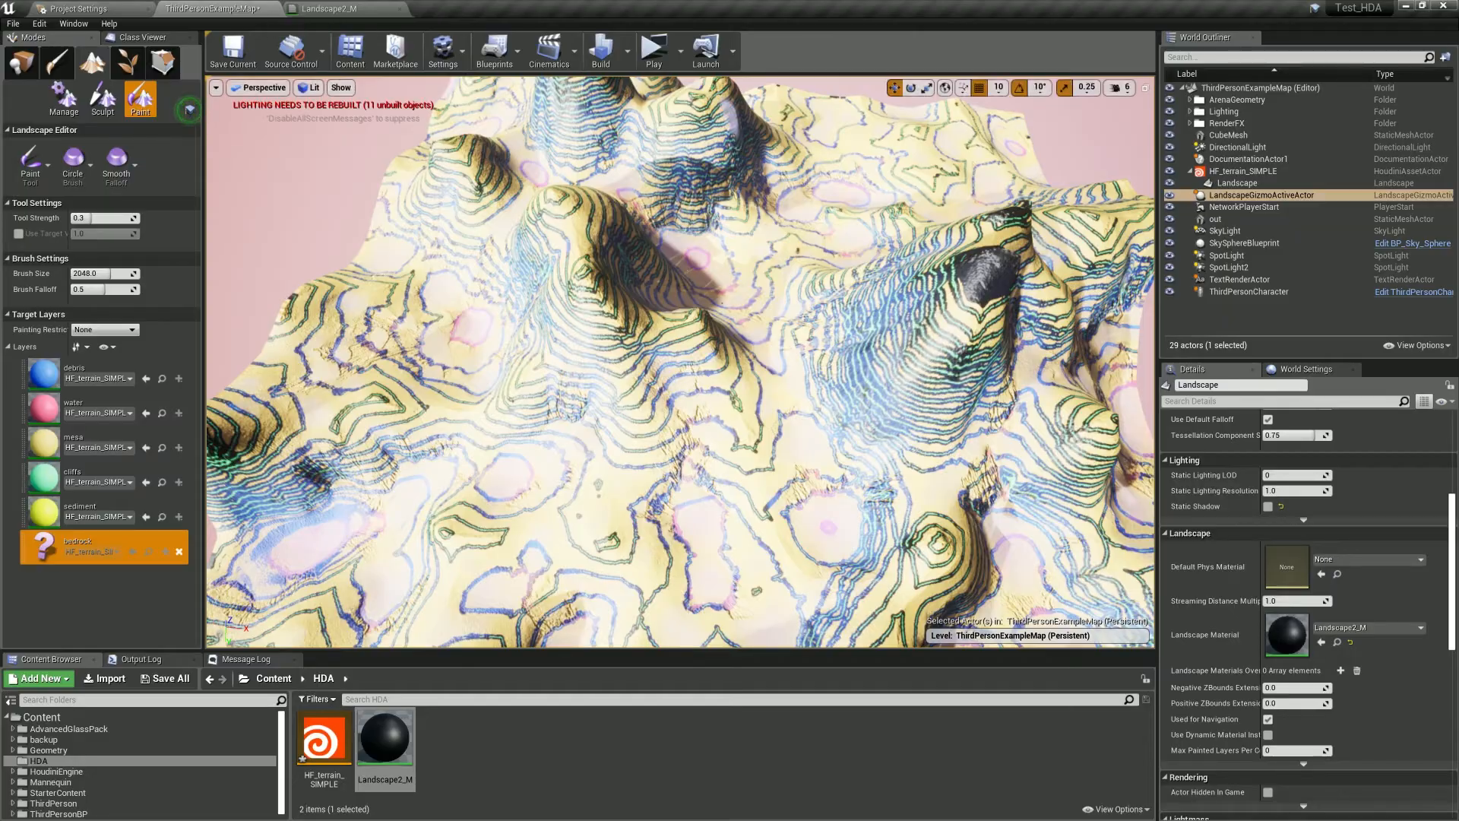
- Return to the Landscape2_M material and delete the mesa layer from the Layer Blend node
click(342, 9)
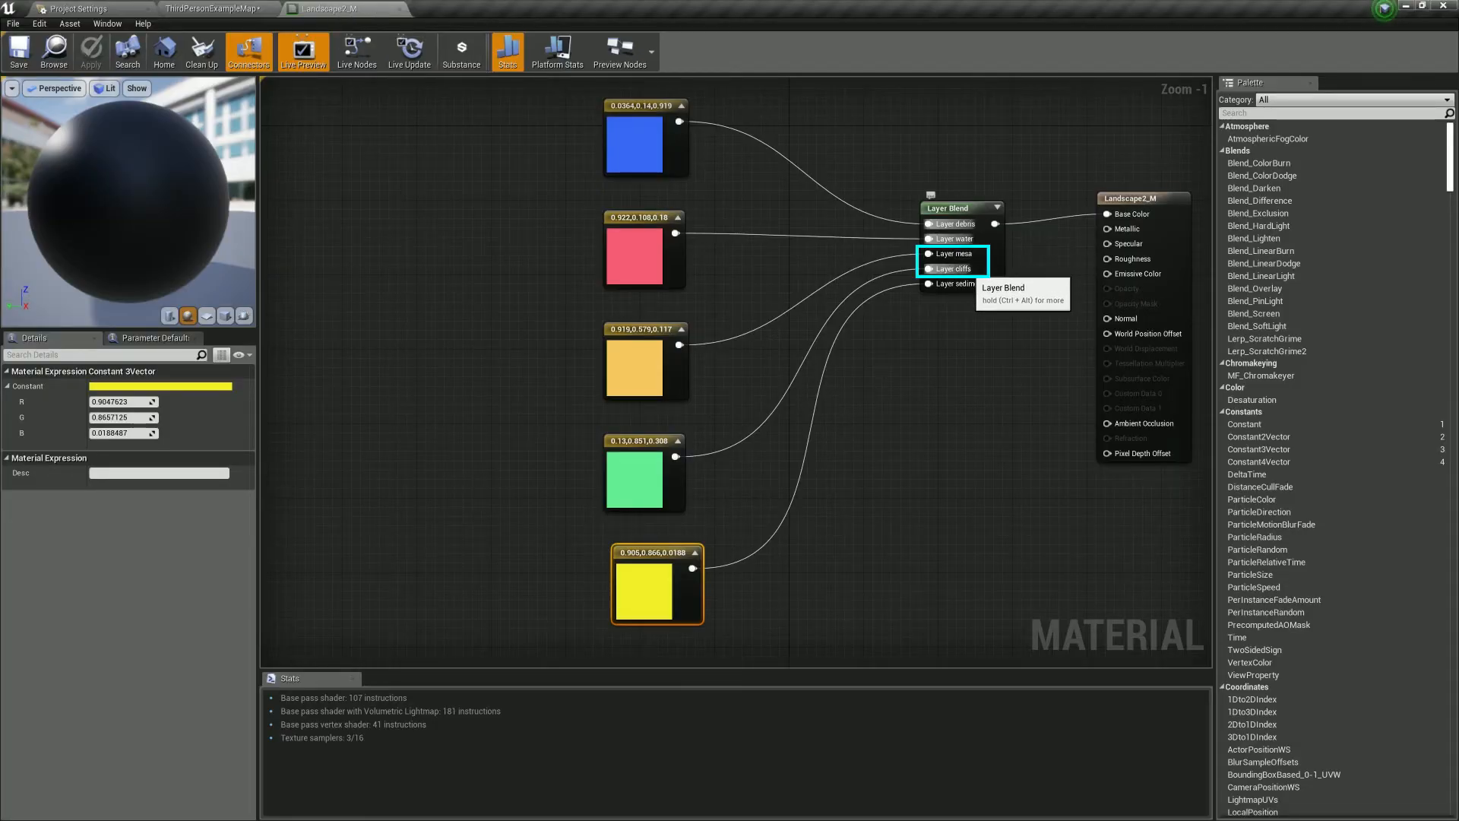
click(950, 210)
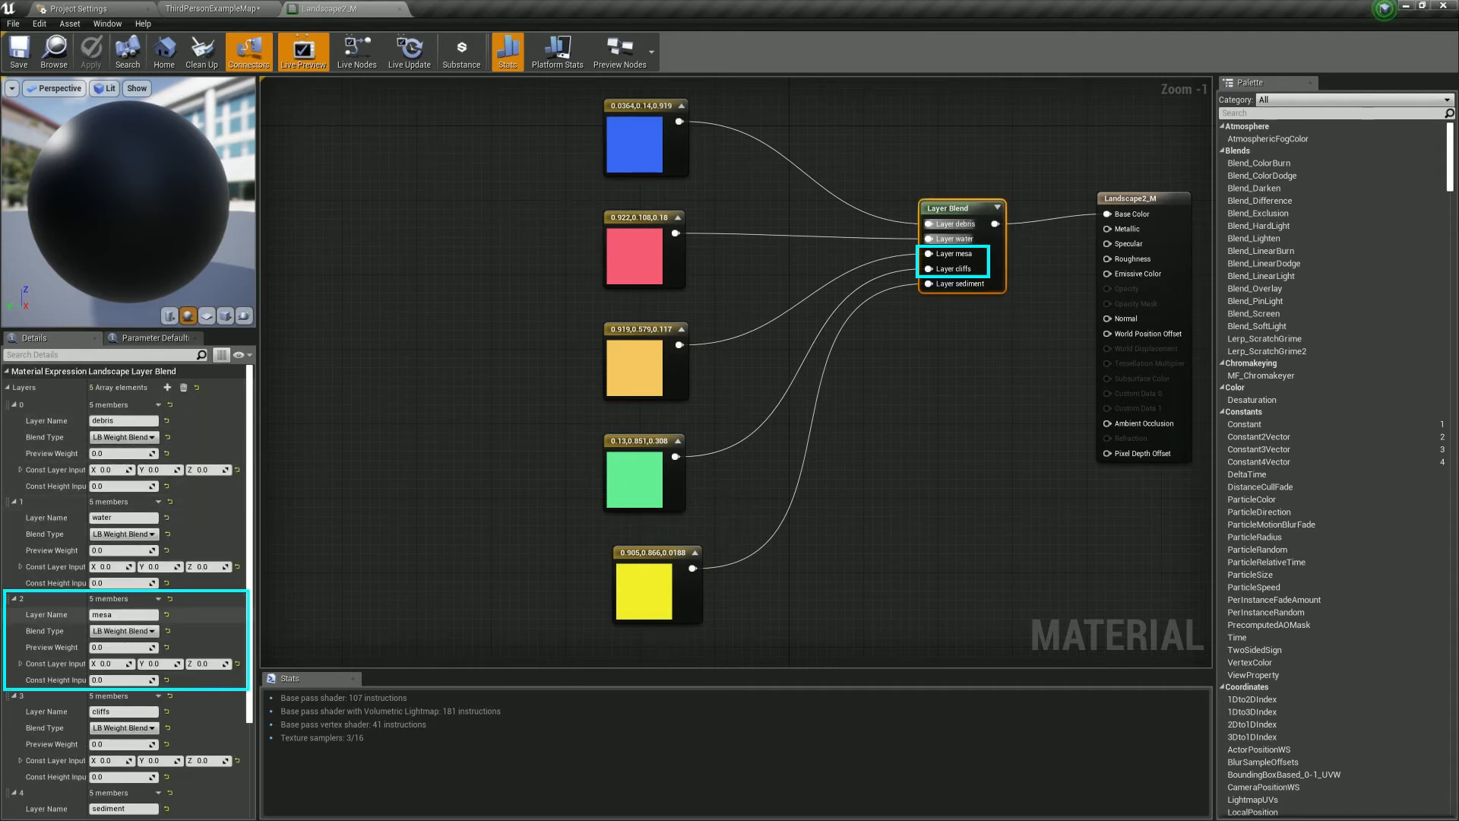
click(159, 599)
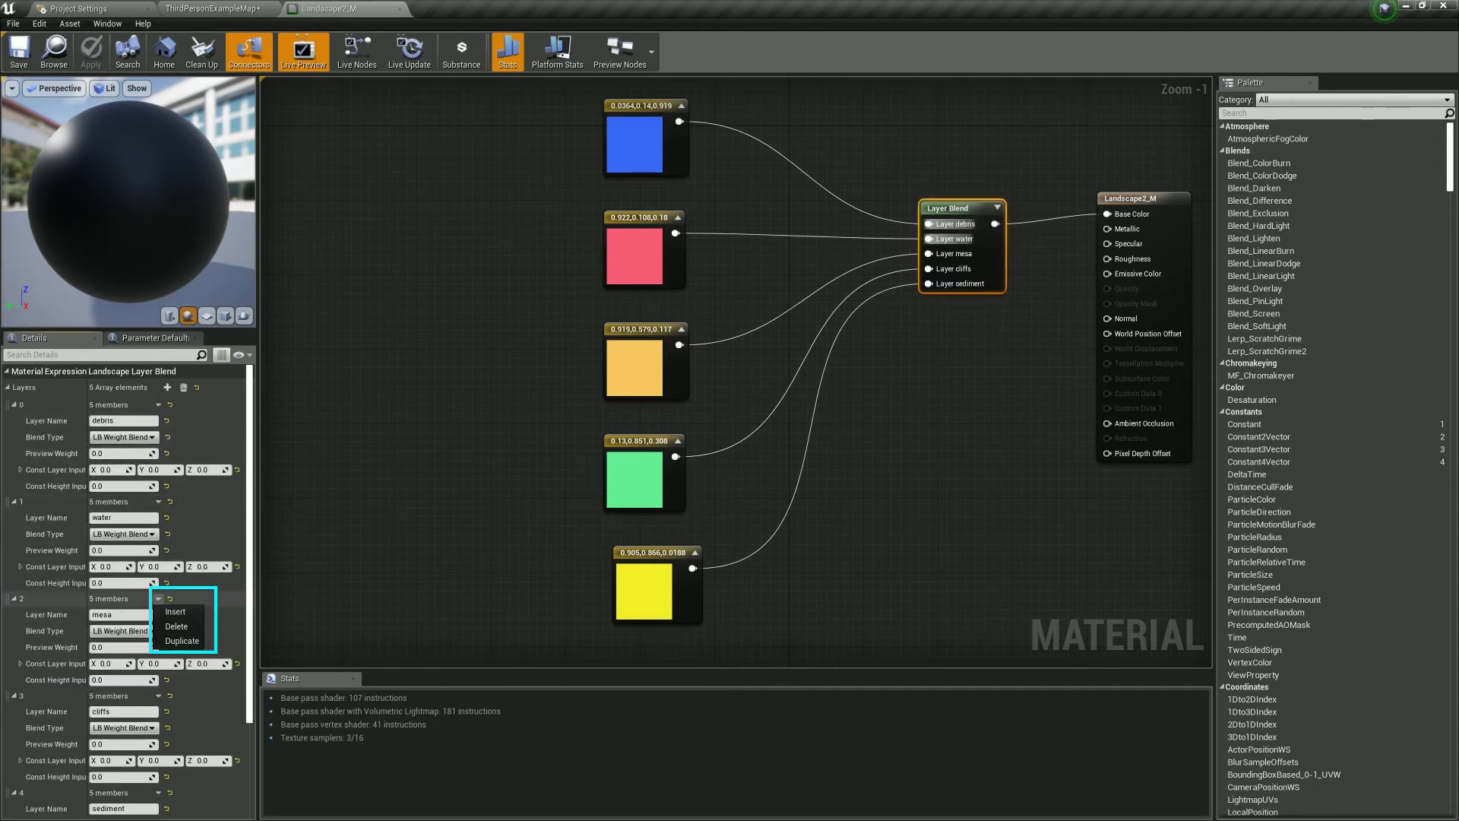
click(176, 626)
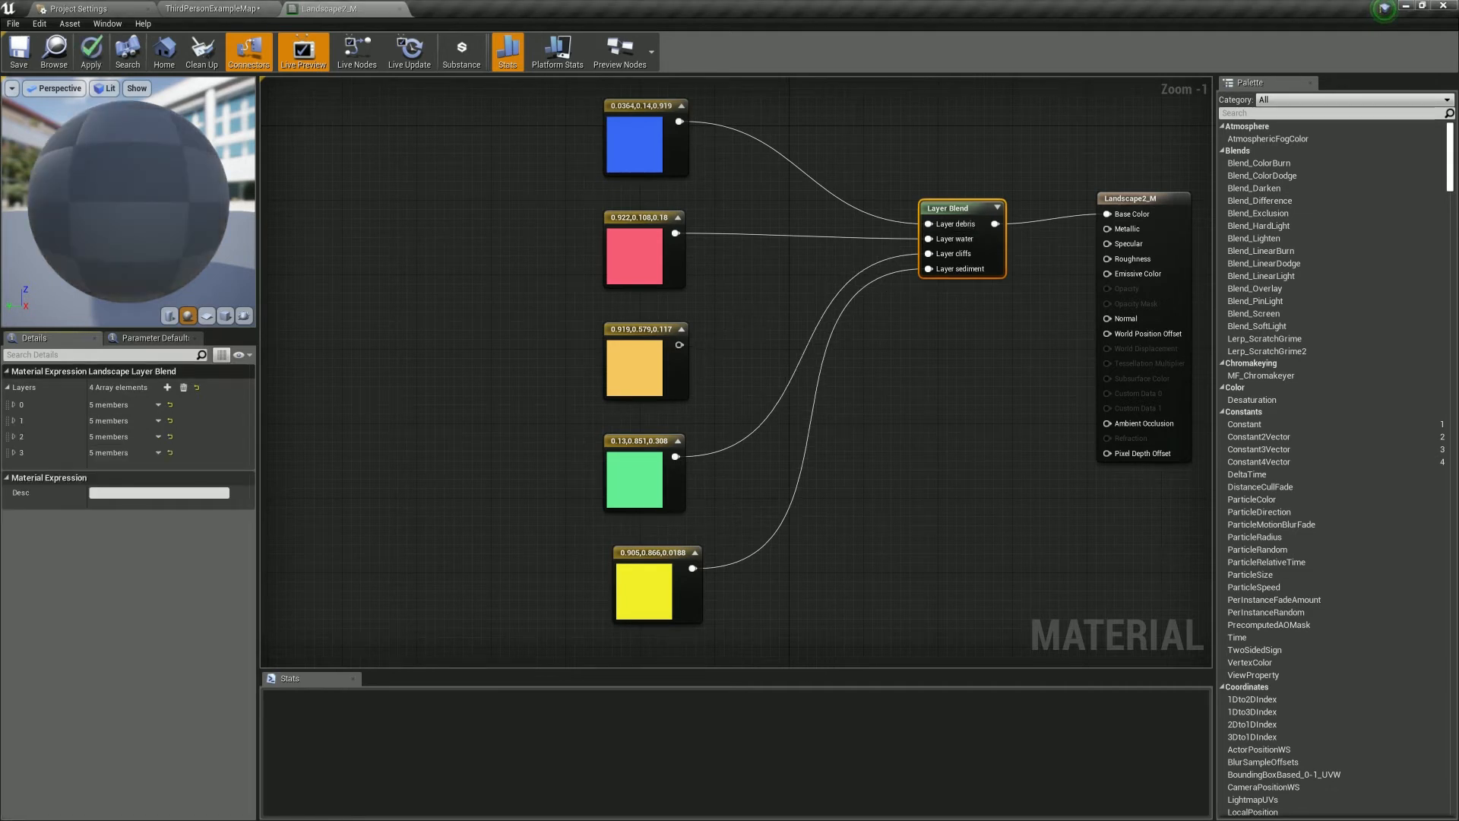
- Delete the cliffs layer from the Layer Blend node, apply the material and return to the ThirdPersonExampleMap level
click(14, 436)
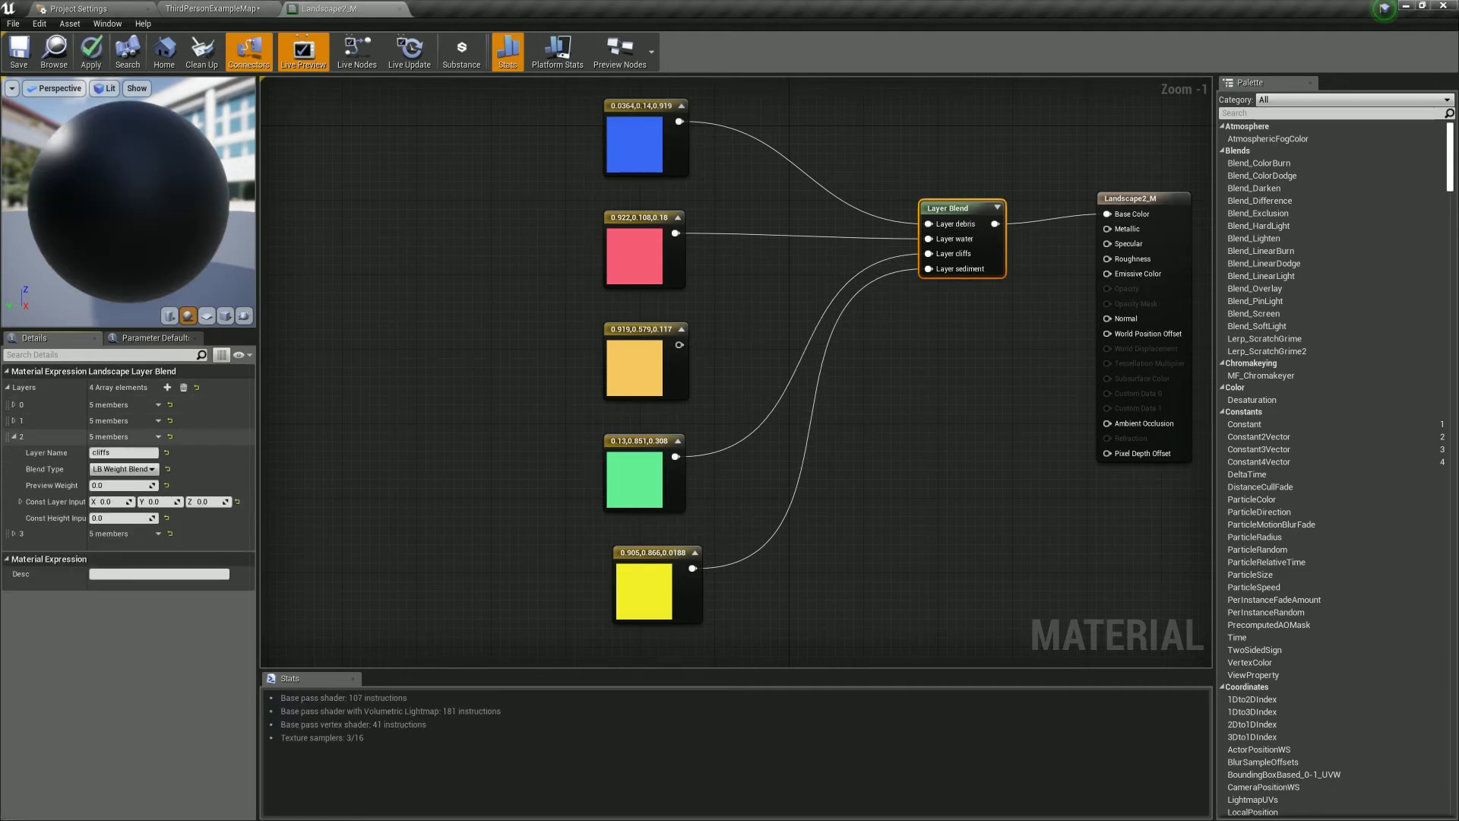
click(158, 436)
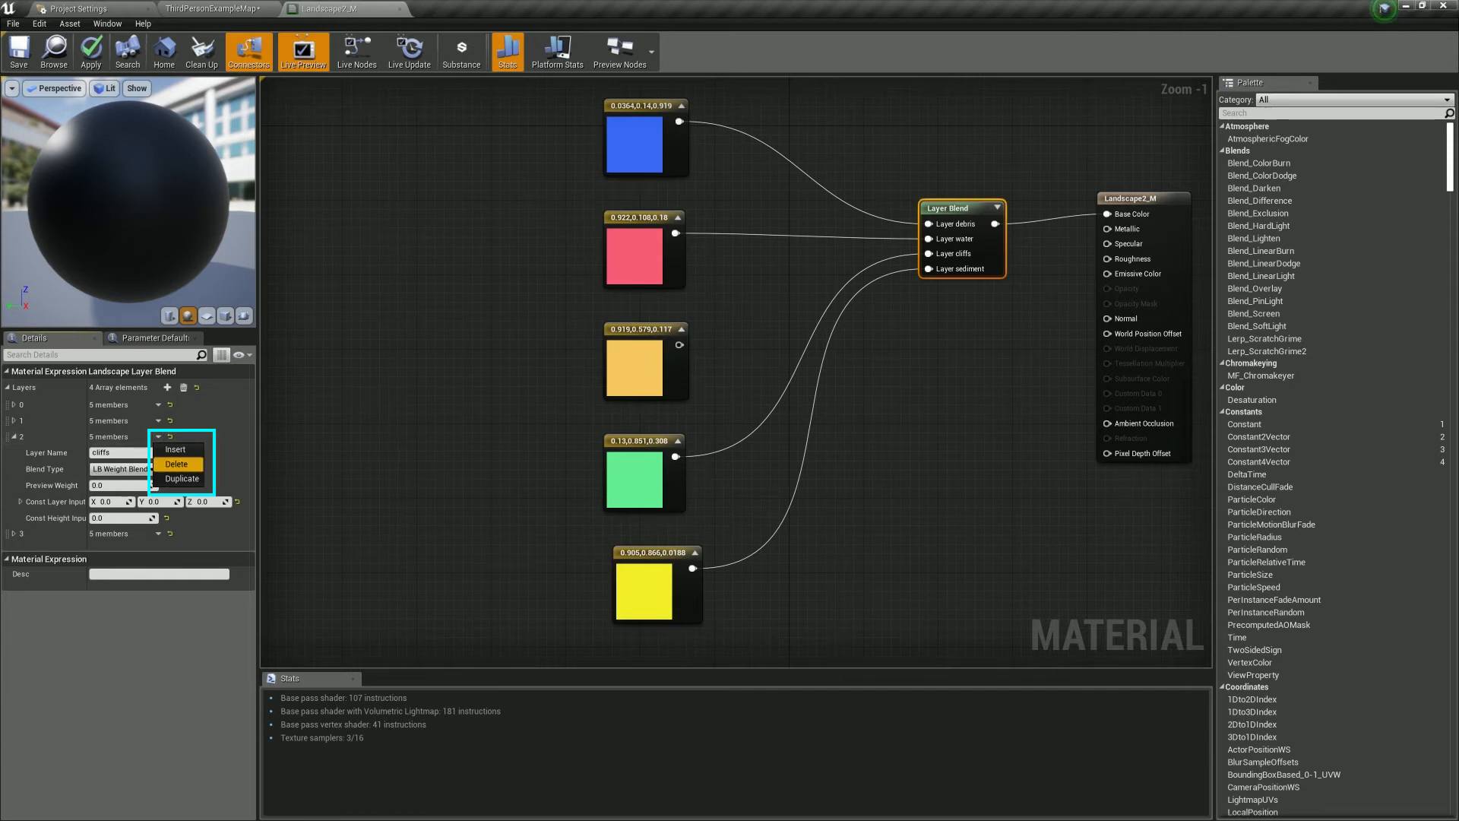
click(177, 463)
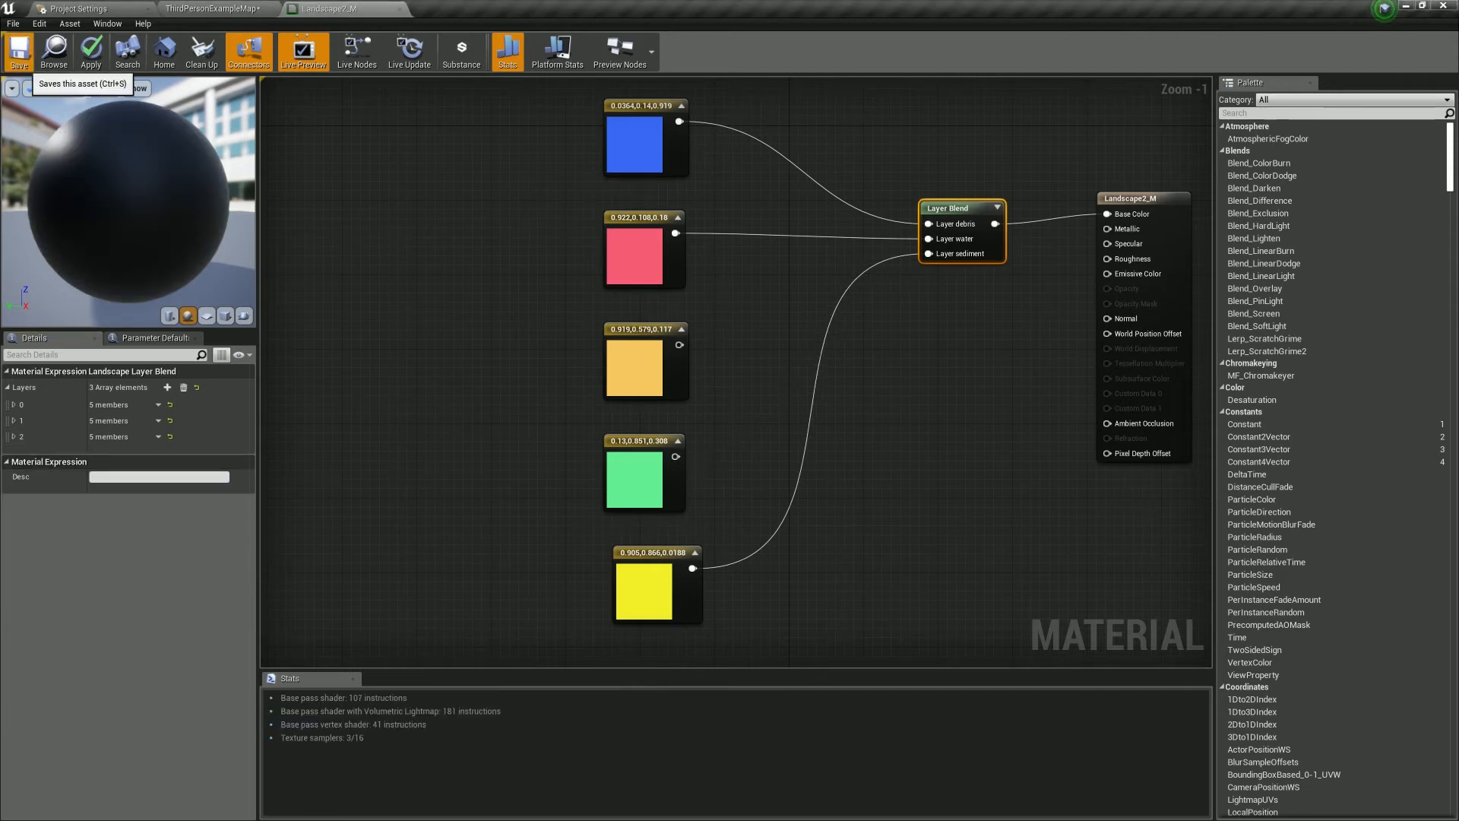
click(92, 50)
click(221, 9)
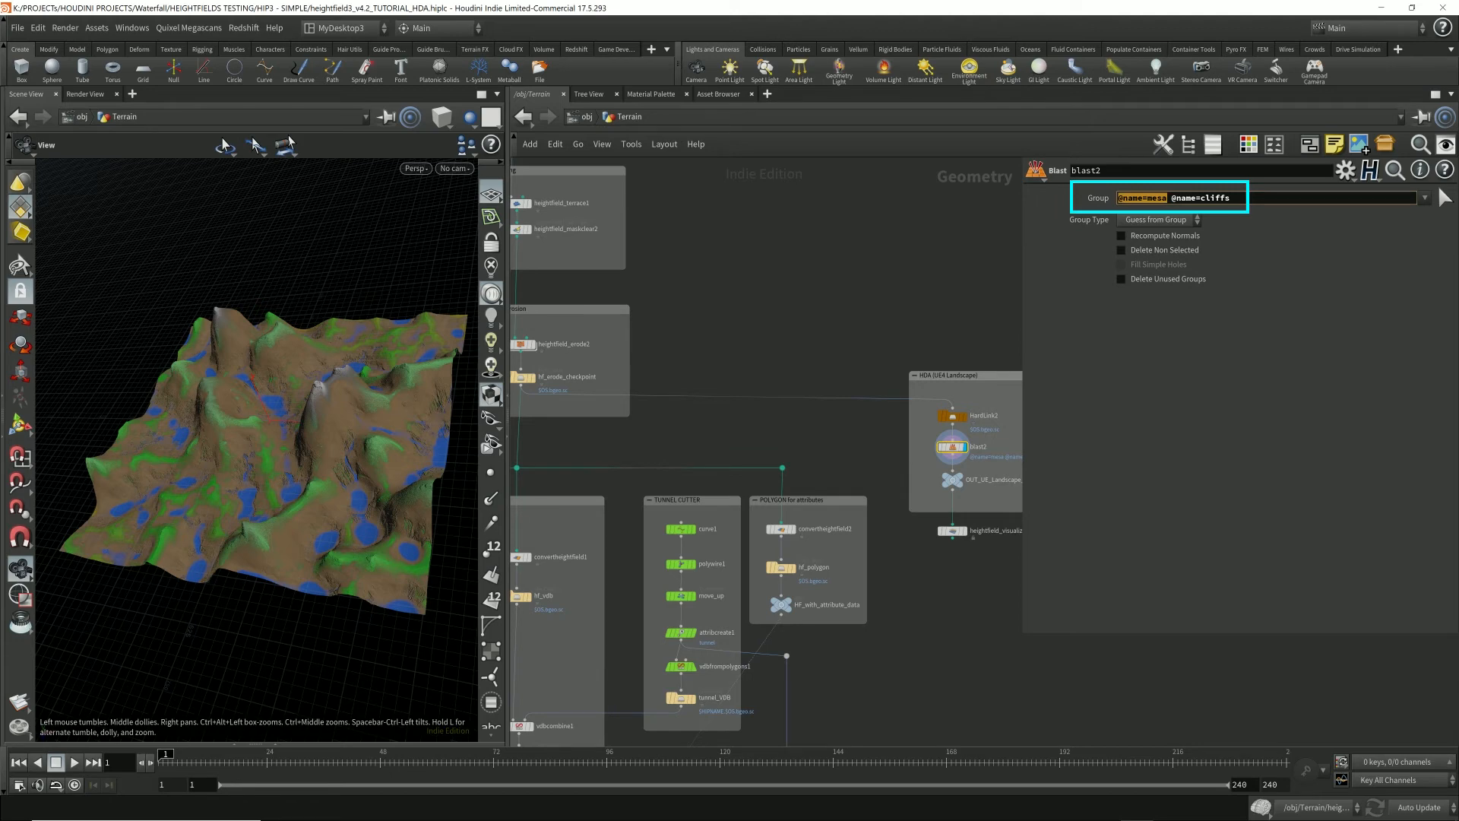
- In Houdini, check the blast2 group expression and examine the heightfield layers in the HardLink2 node info
click(1231, 197)
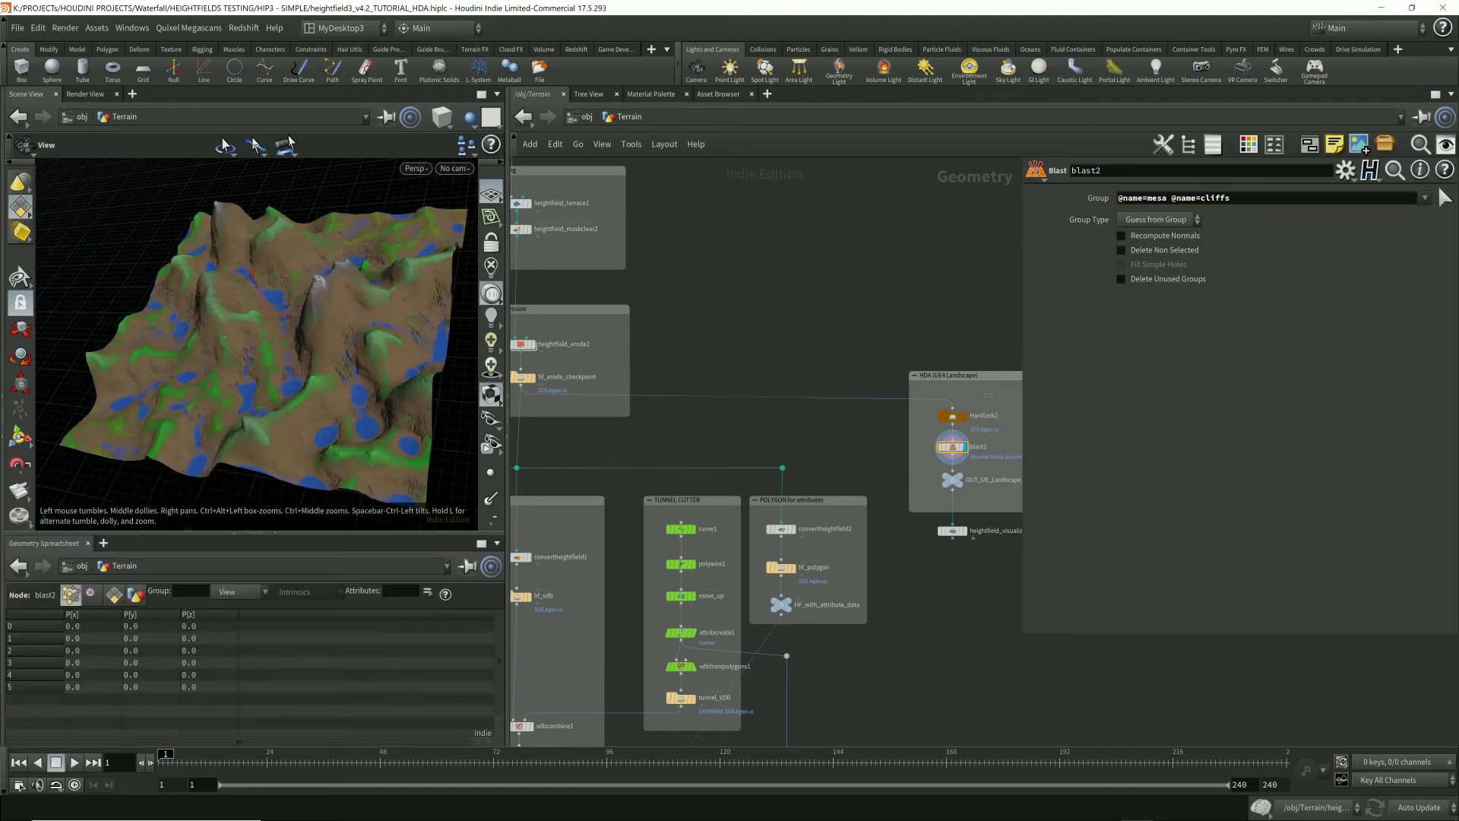
click(952, 416)
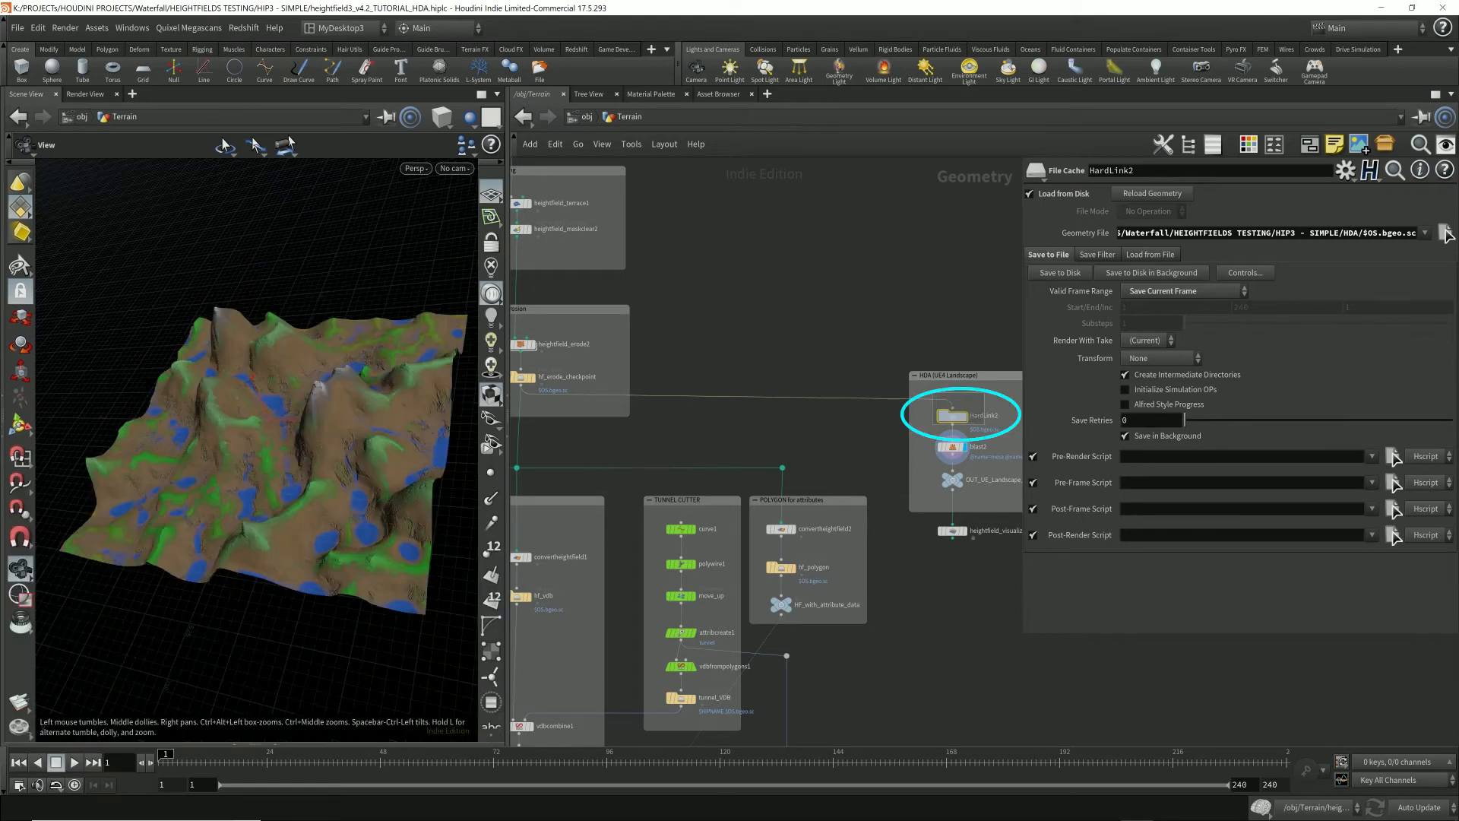
mouse_move(952, 416)
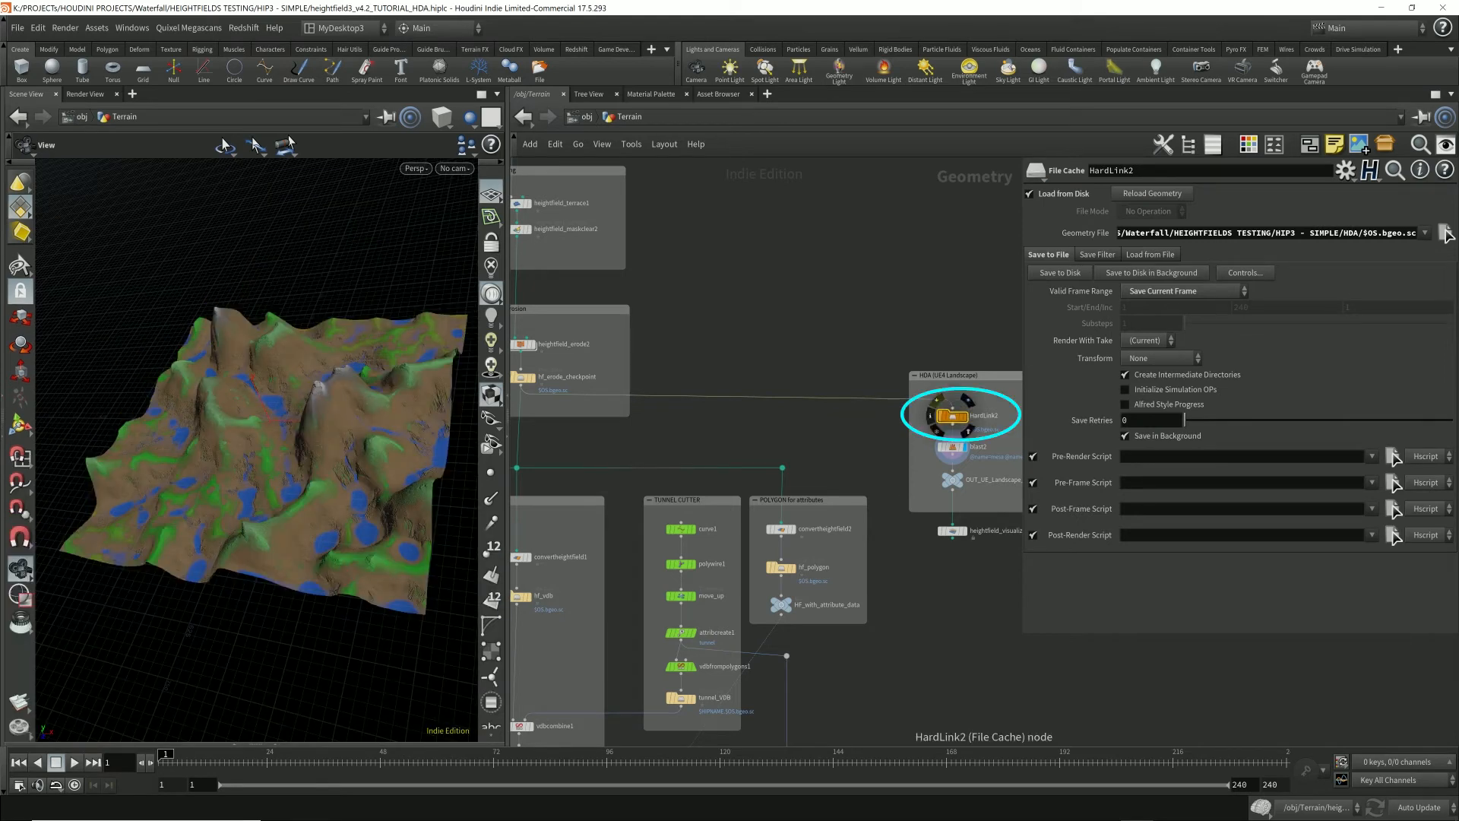
click(930, 415)
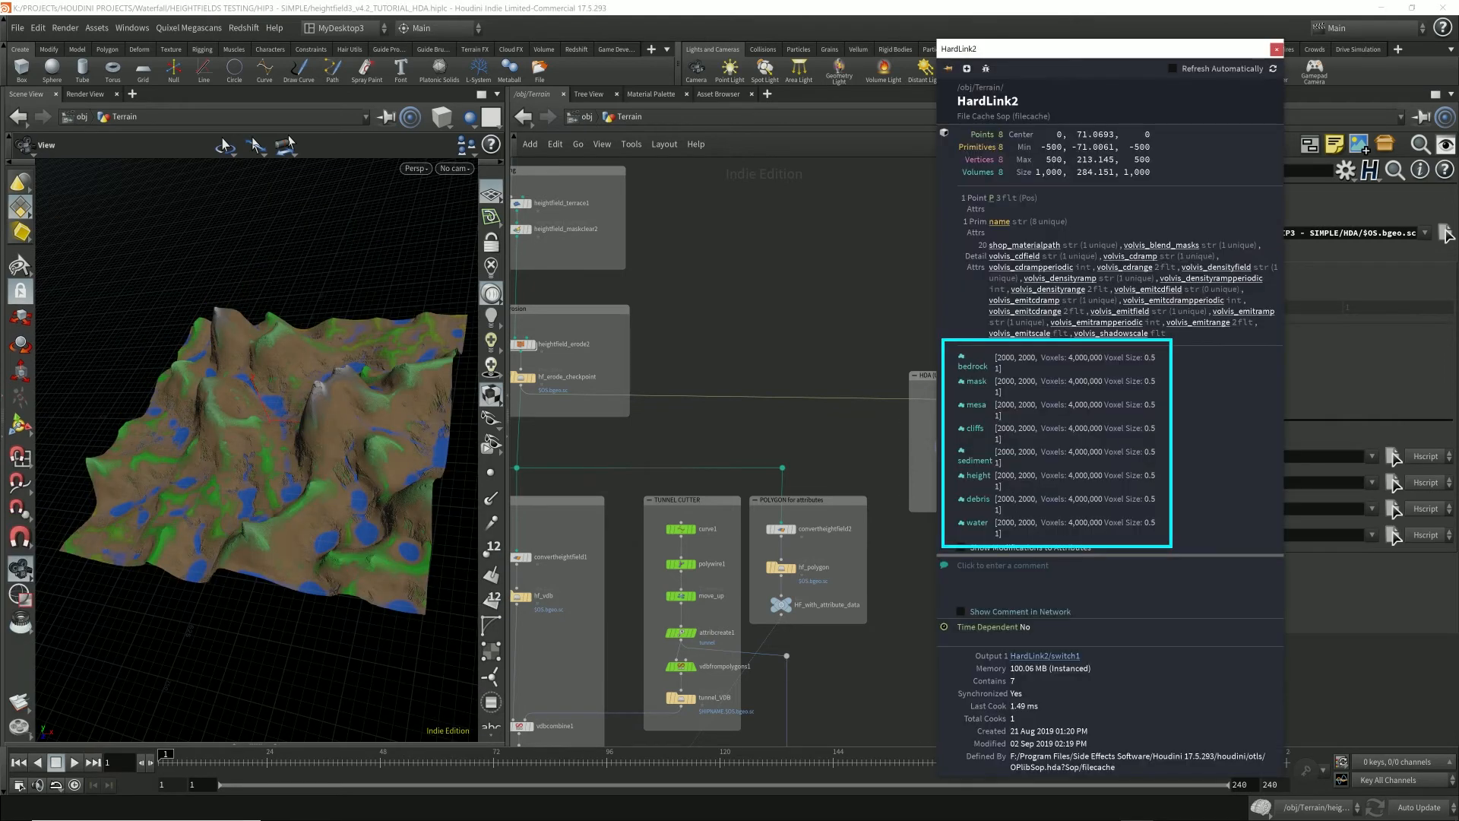
mouse_move(1071, 49)
mouse_down()
mouse_move(720, 53)
mouse_move(716, 40)
mouse_up()
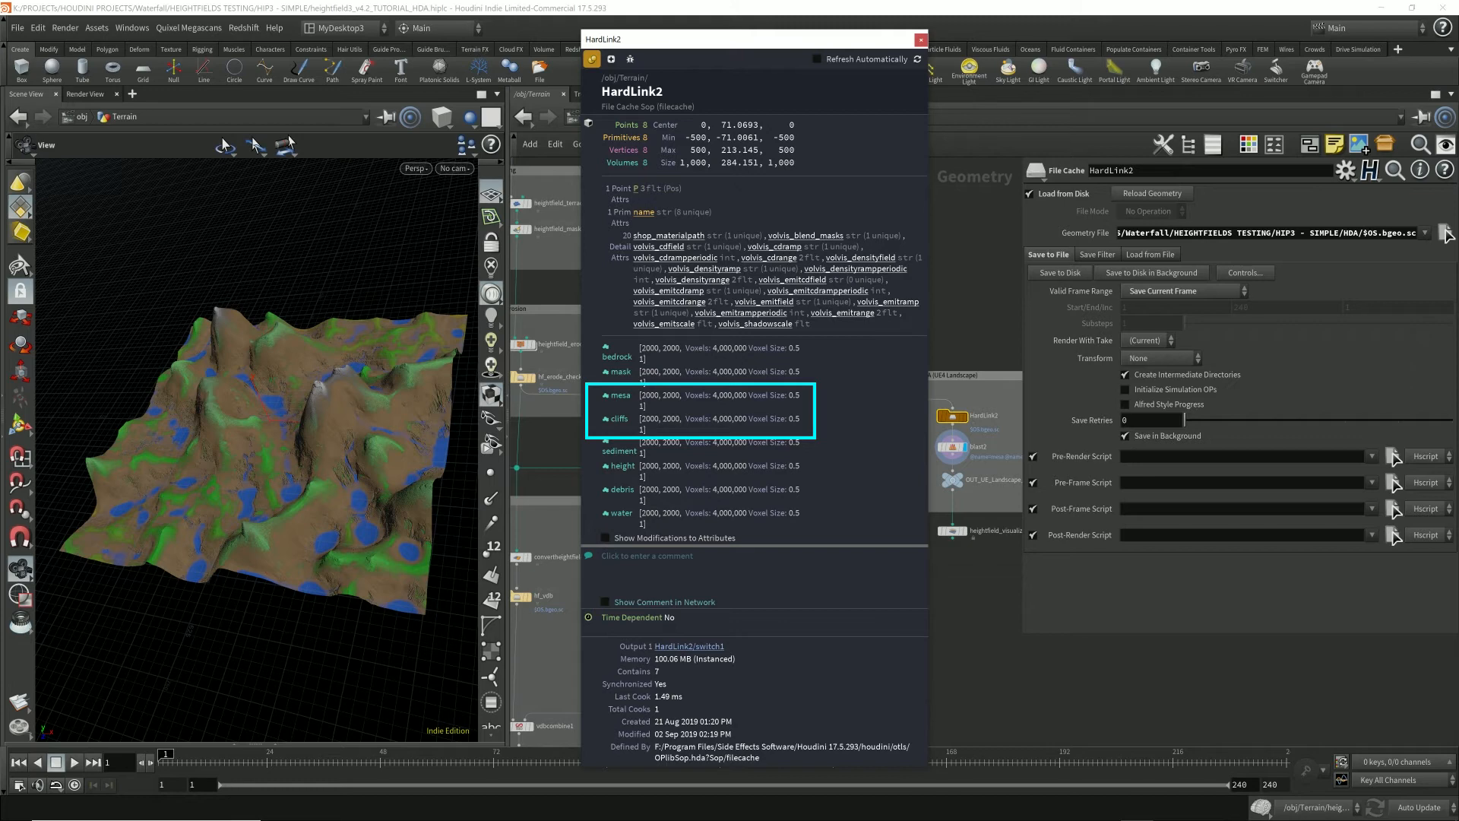
- Open the blast2 node info beside the HardLink2 info to compare their heightfield layers
click(952, 447)
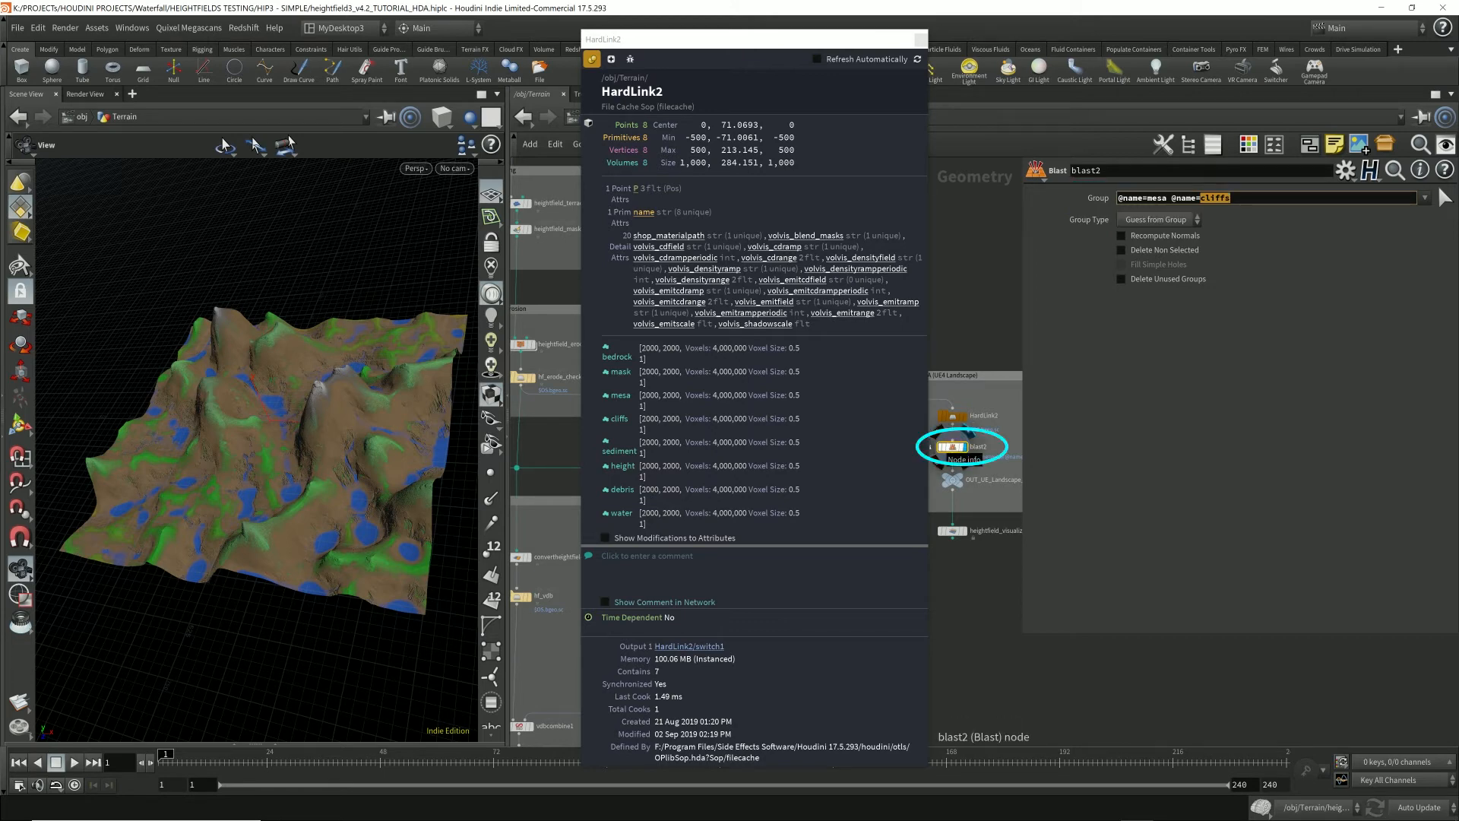
drag(790, 39, 747, 38)
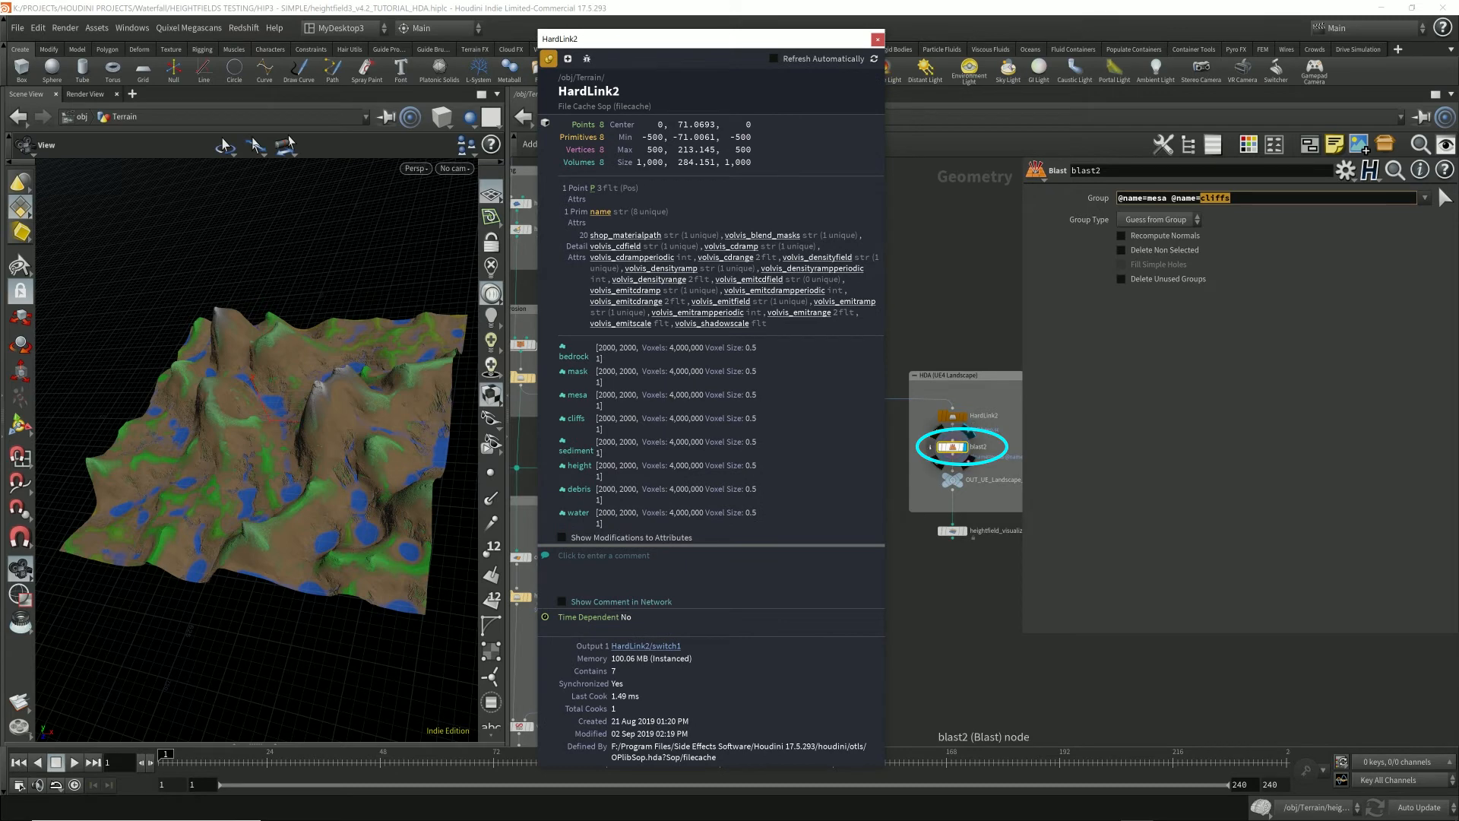
click(930, 447)
drag(1035, 120, 1141, 301)
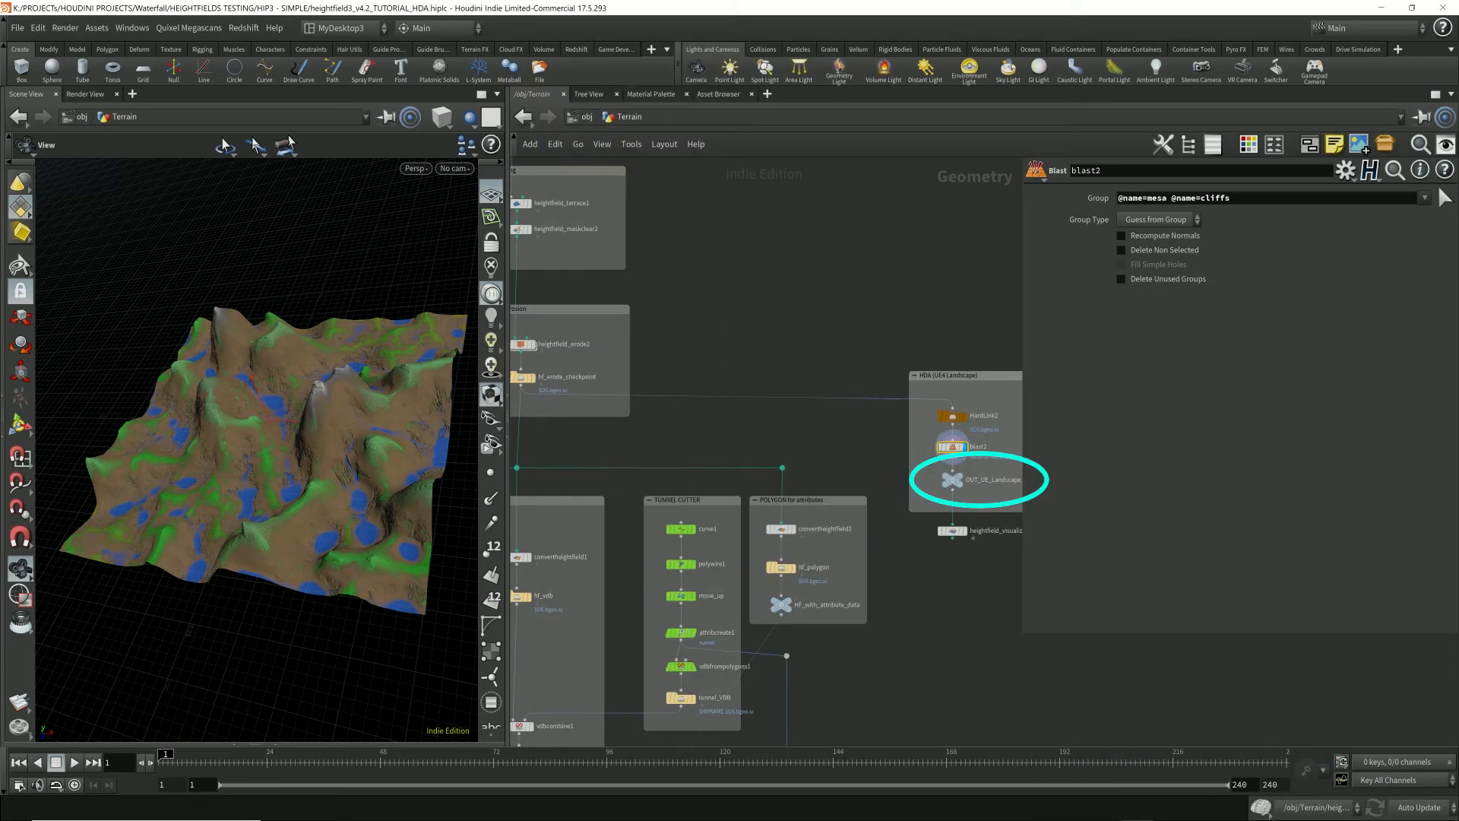
- Set the display flag on OUT_UE_Landscape, go up to the obj level and save the HF terrain SIMPLE asset
mouse_move(951, 480)
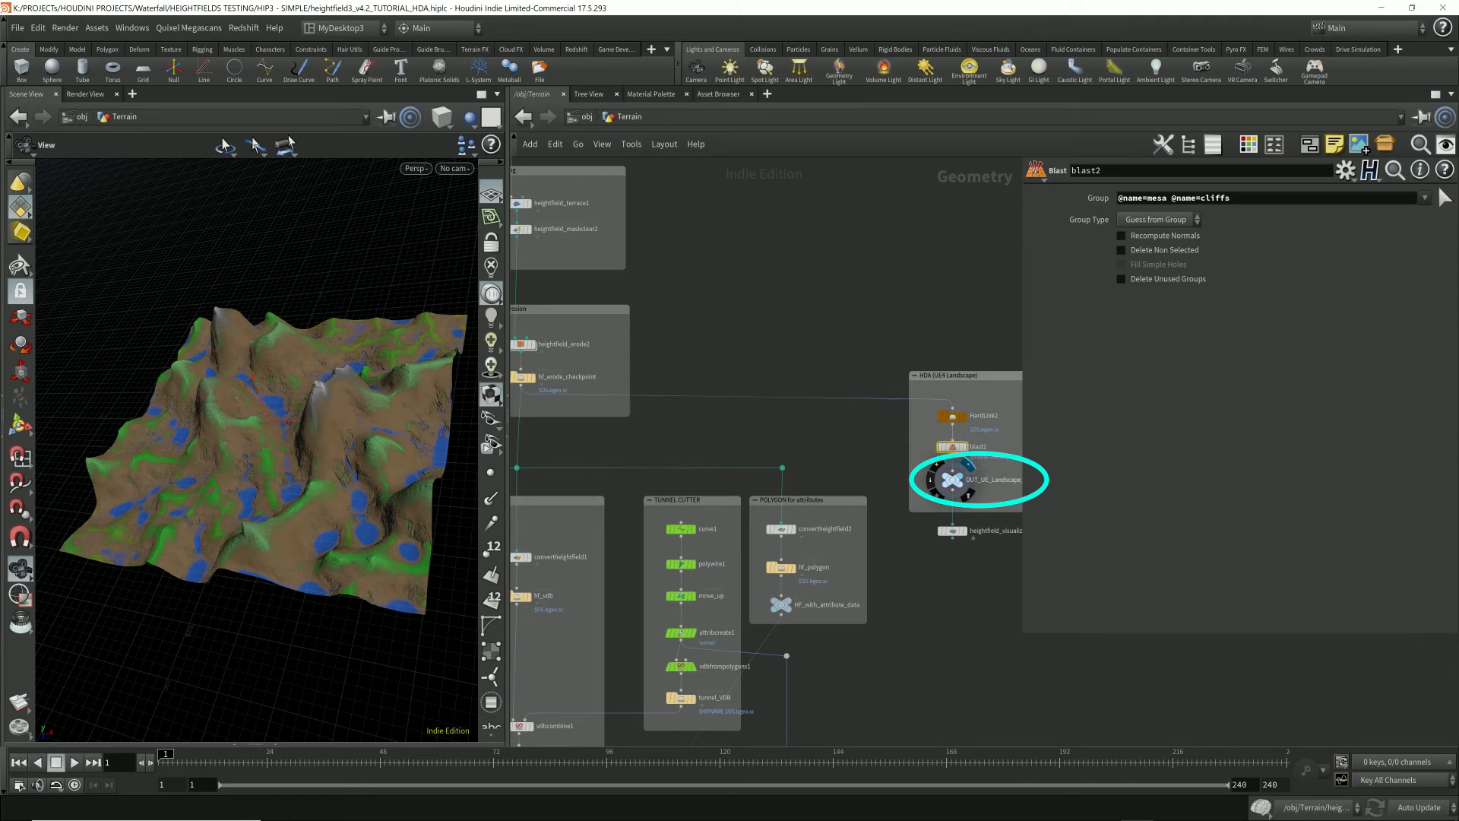
click(582, 117)
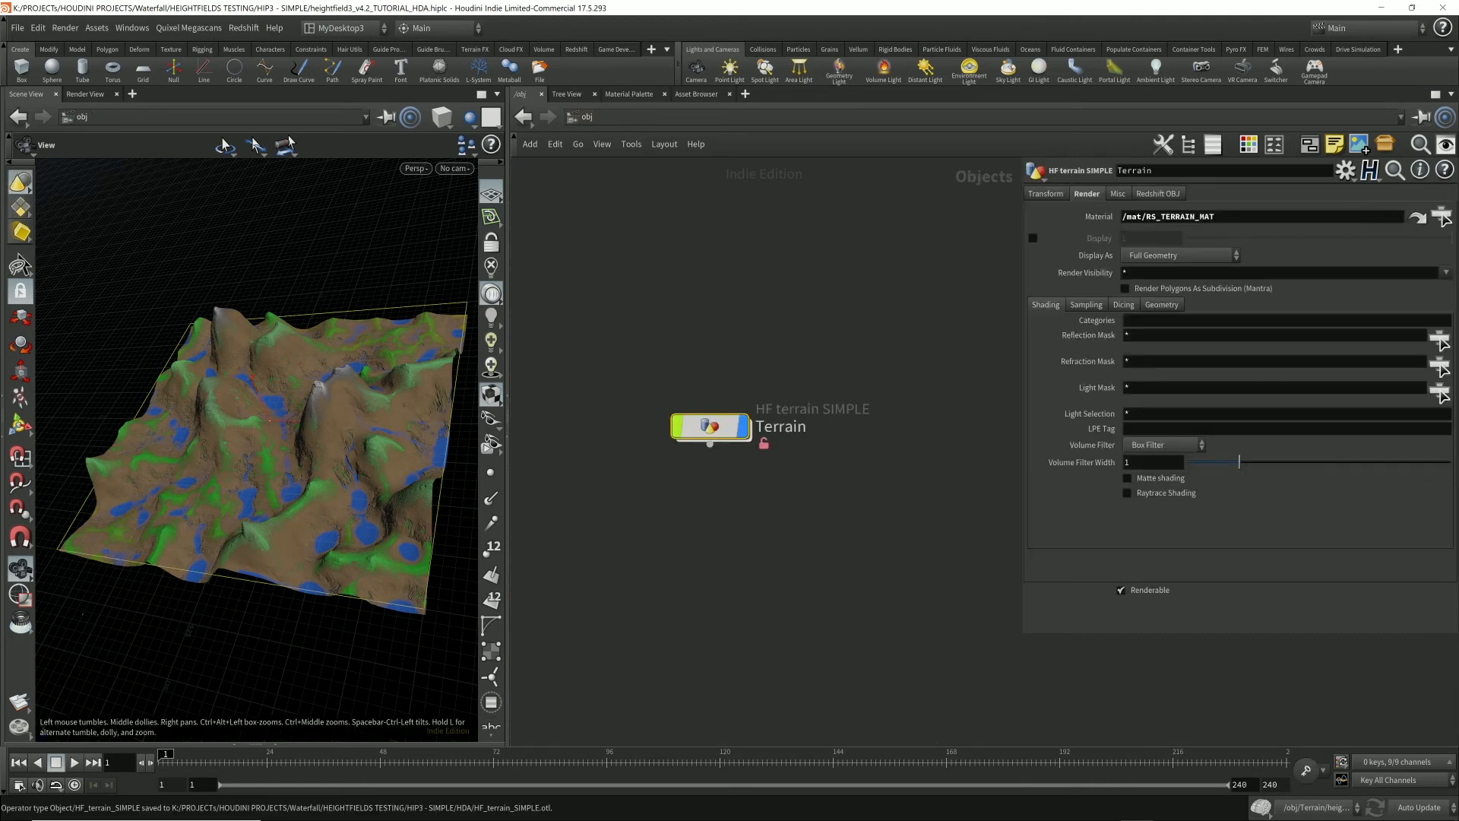
drag(636, 340, 920, 546)
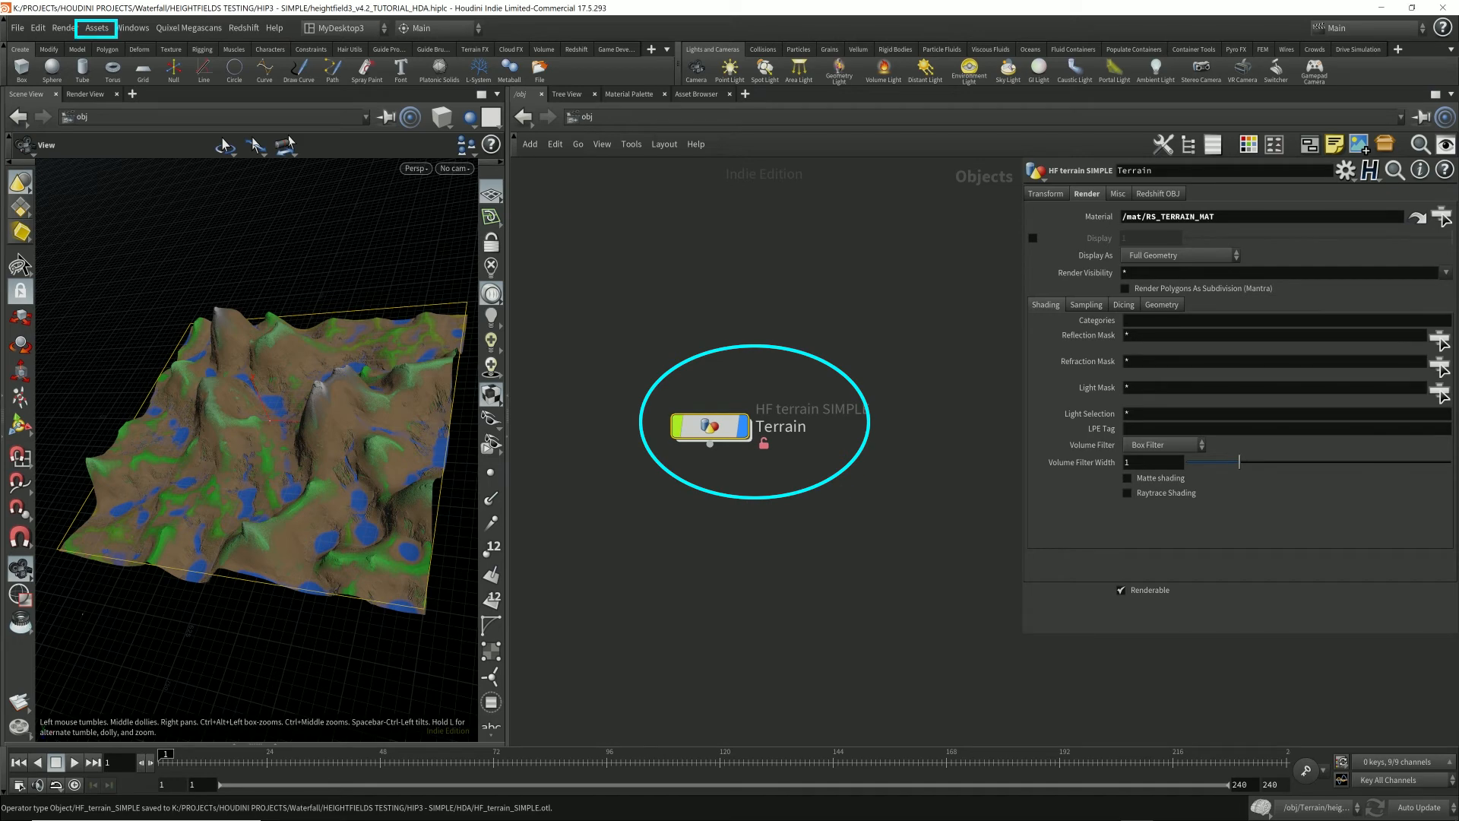
click(96, 29)
mouse_move(119, 98)
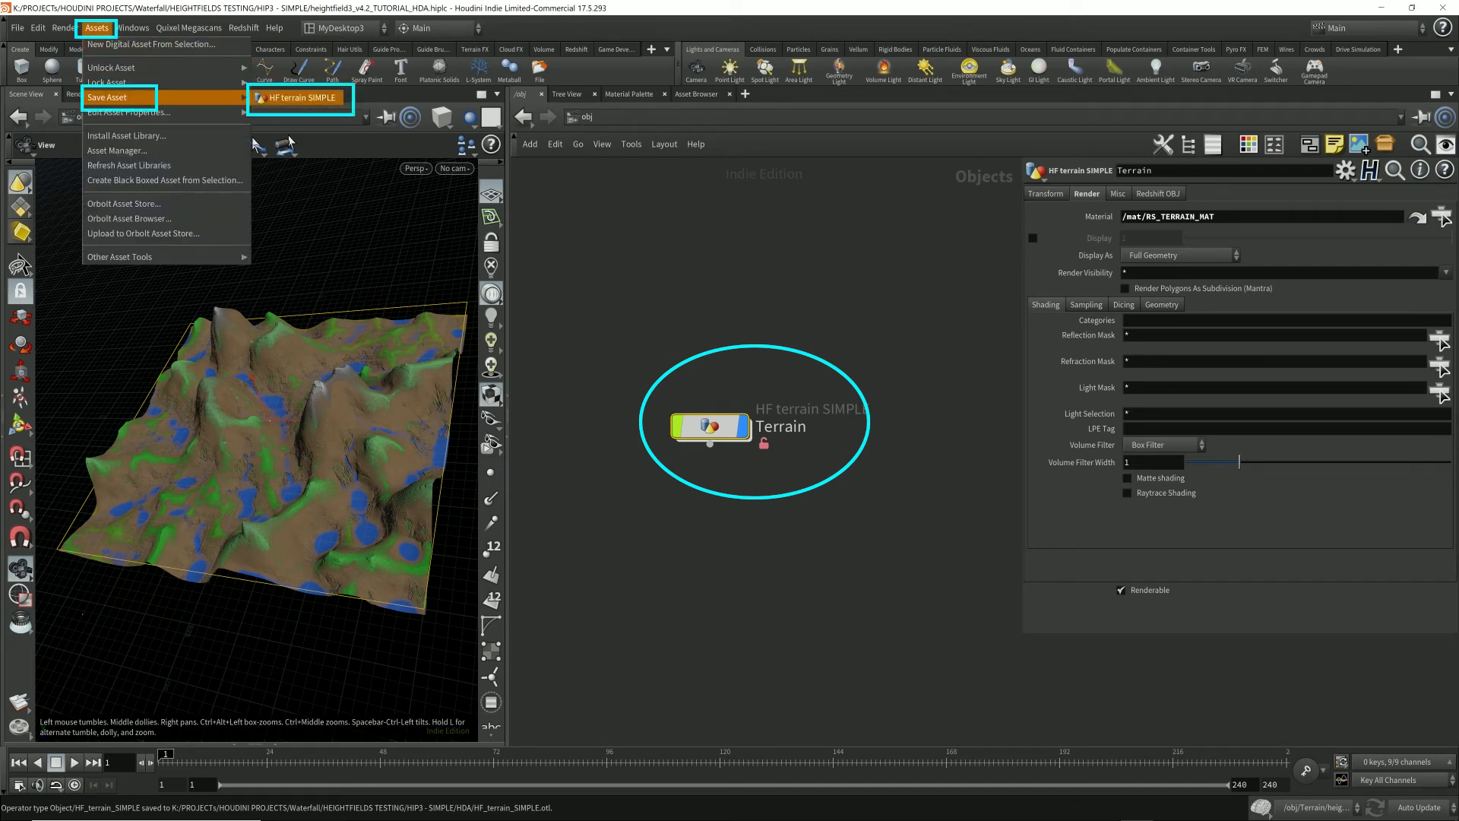
click(299, 98)
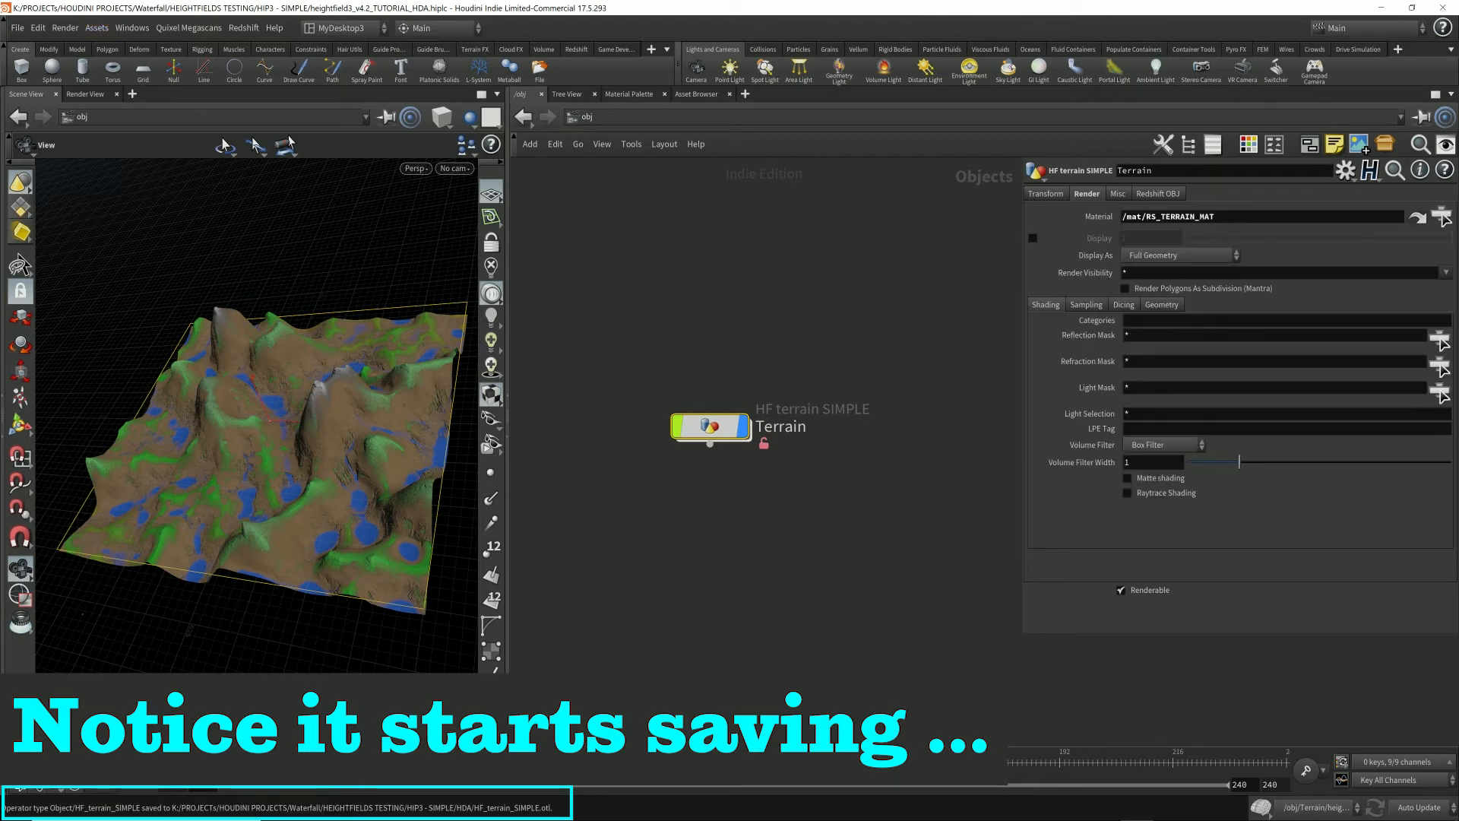
- Switch to Unreal Engine and rebuild all instances of the HF_terrain_SIMPLE asset
key(alt+Tab)
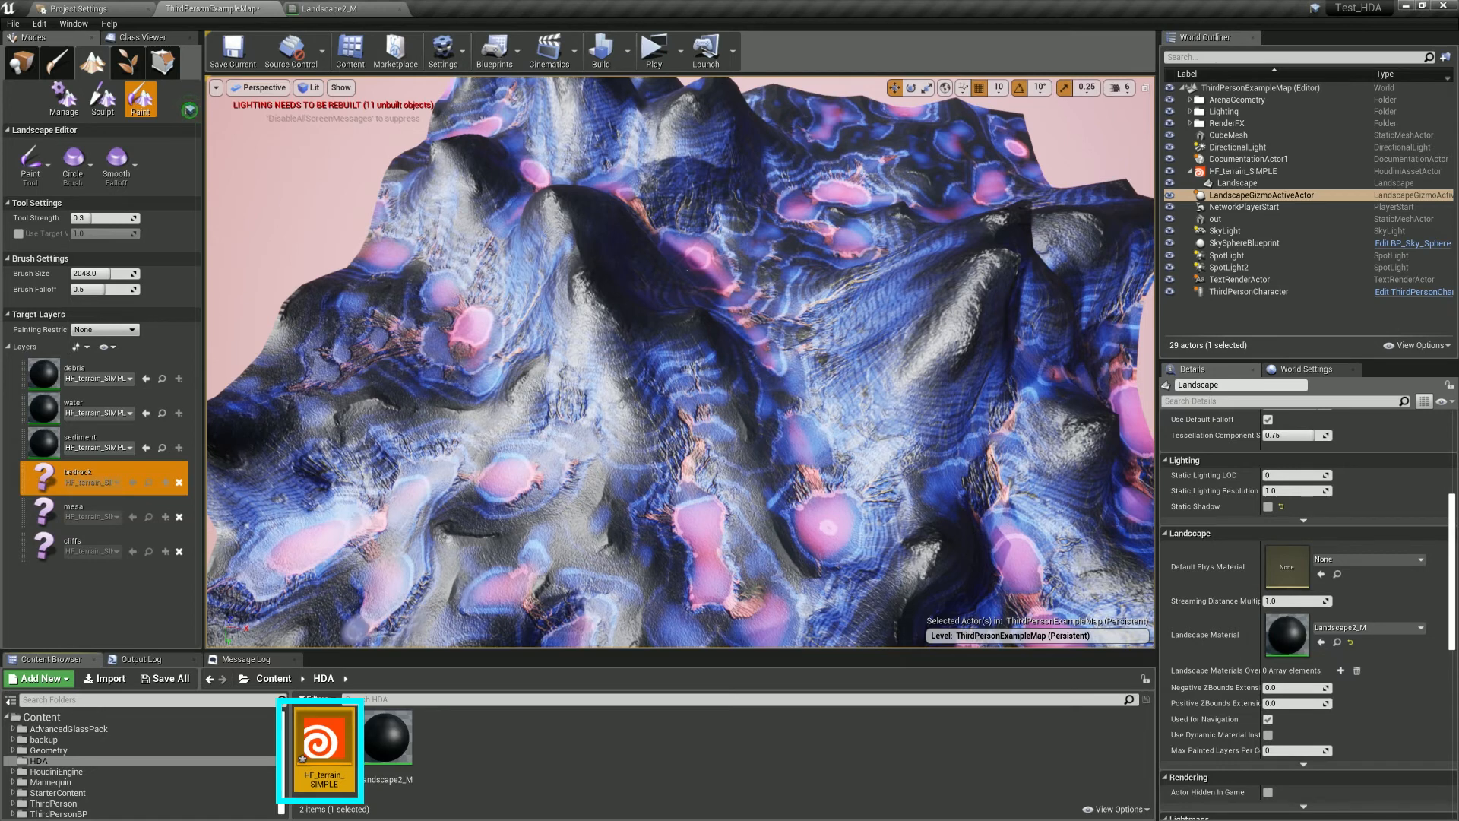
right_click(322, 731)
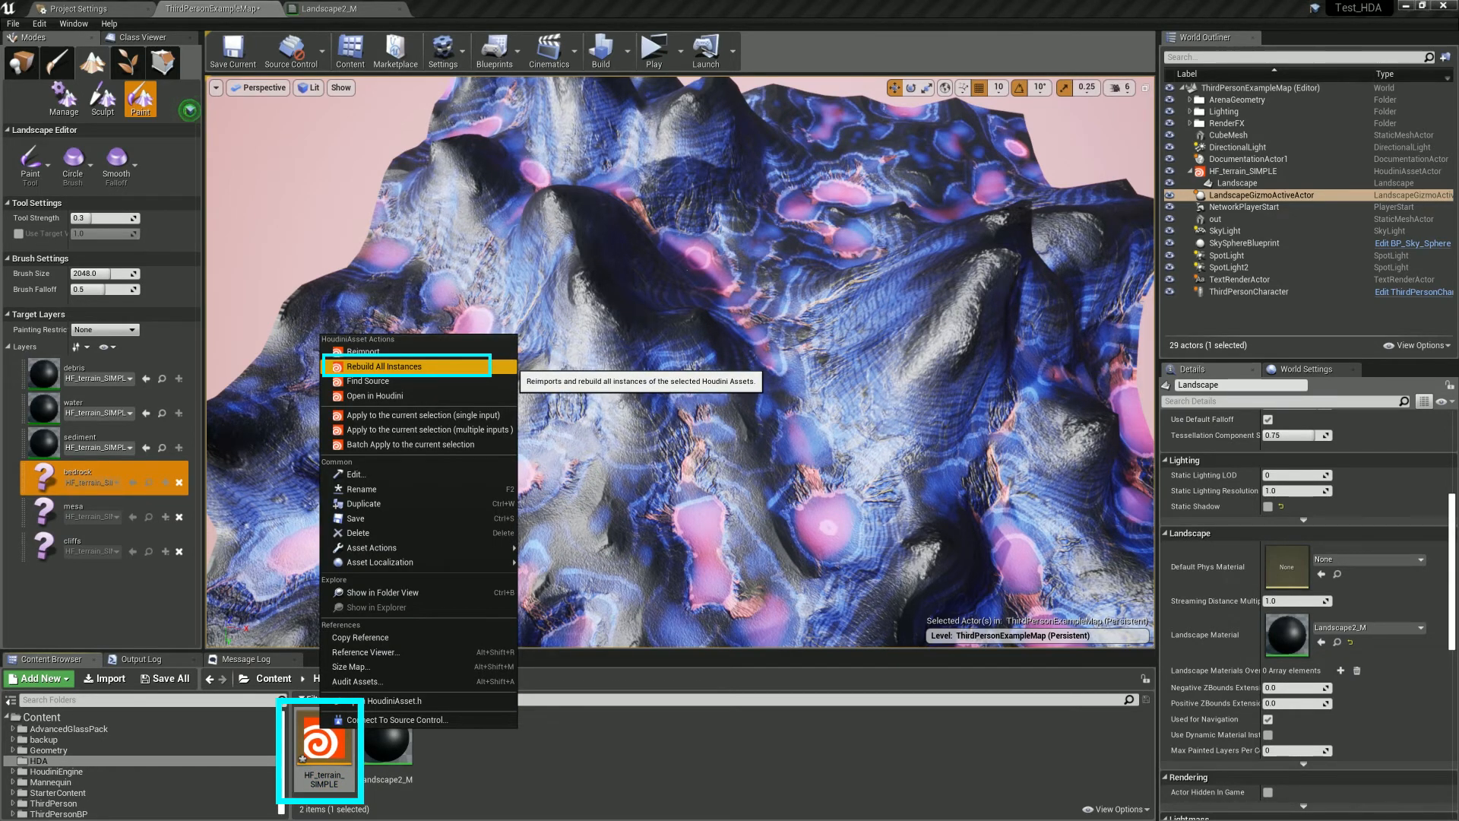
click(383, 367)
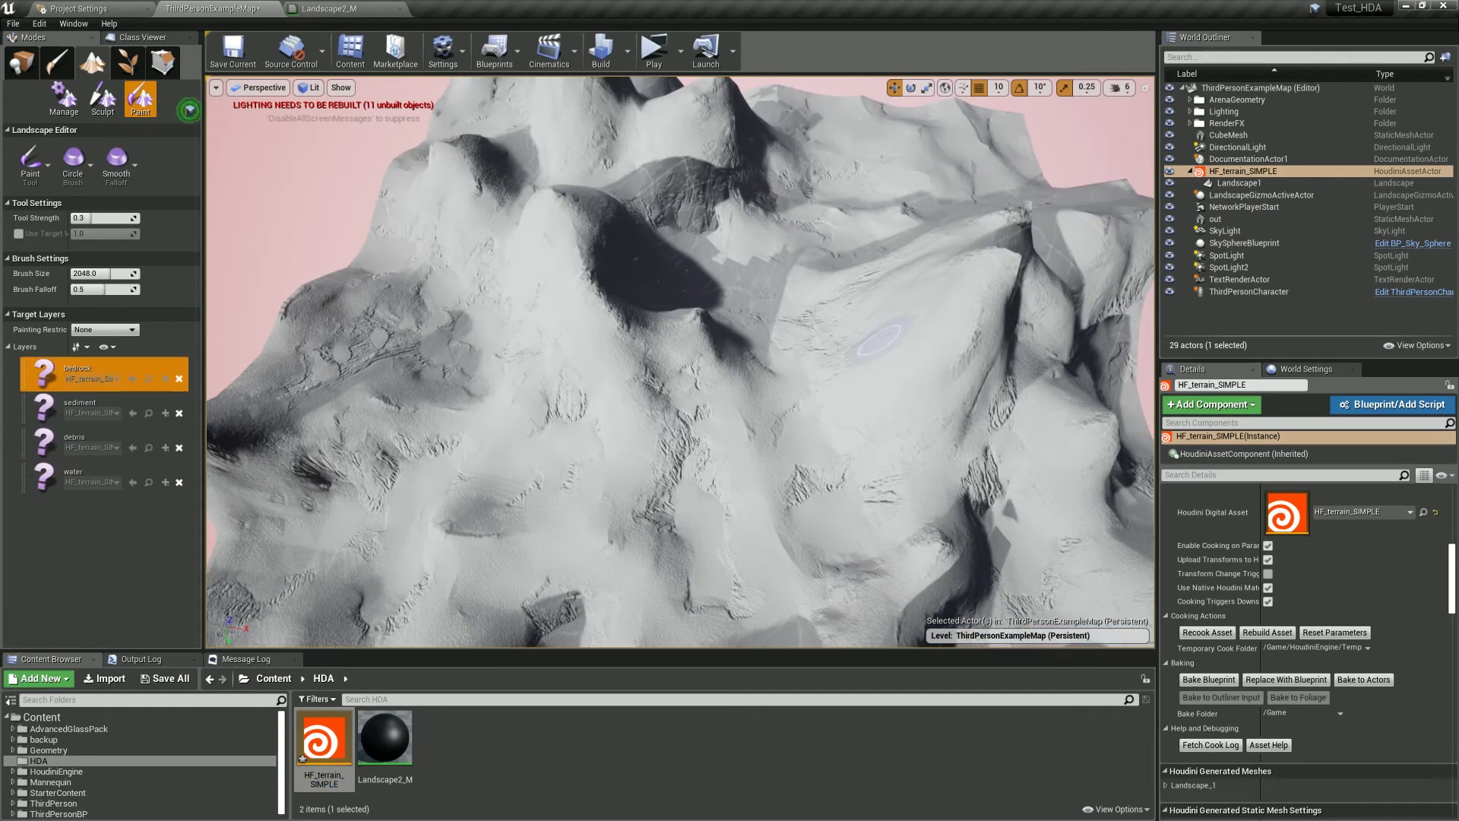
click(189, 111)
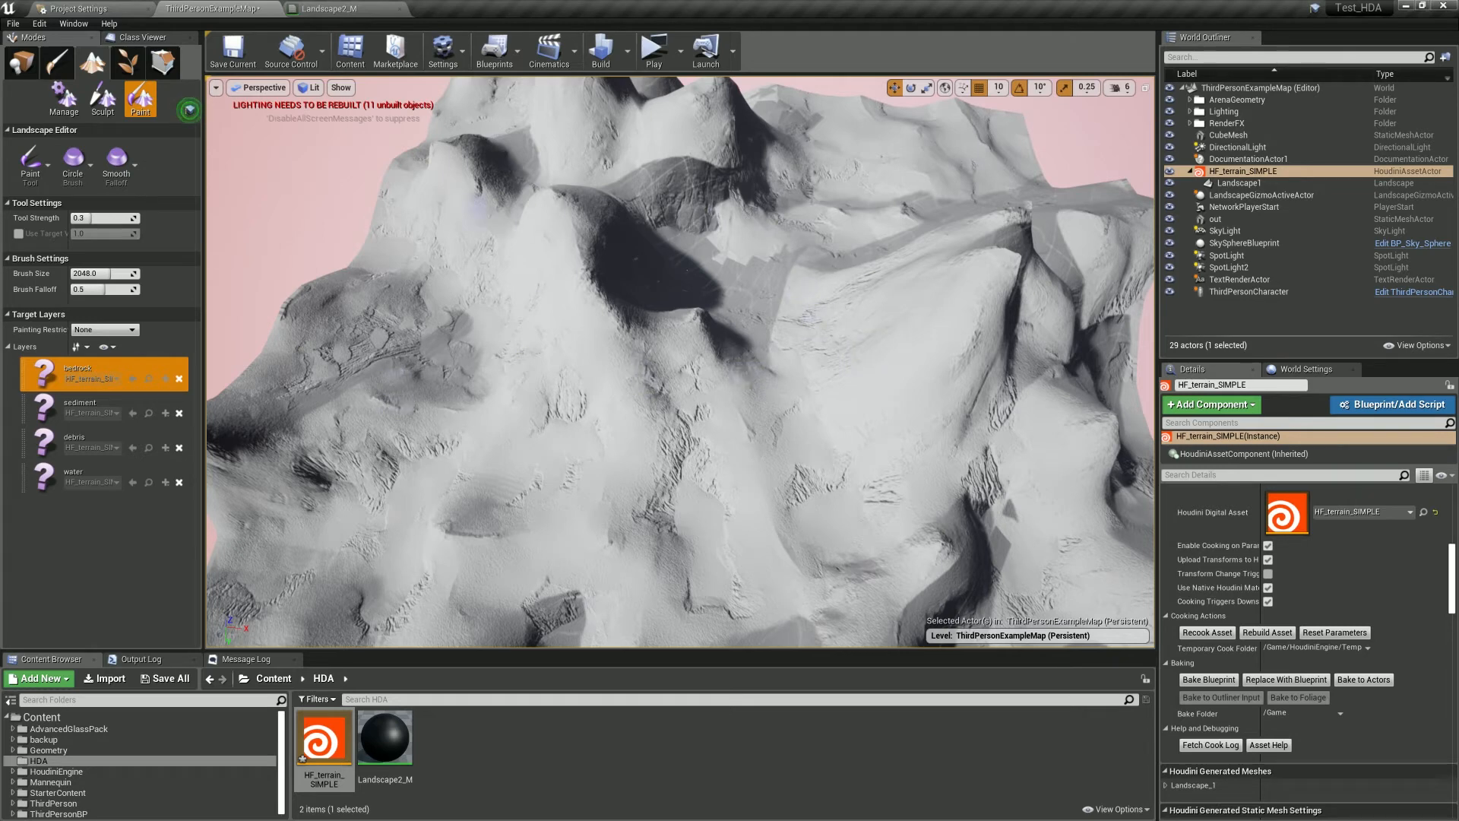
- Assign Landscape2_M as the landscape material of Landscape1 under the HF_terrain_SIMPLE actor
click(1243, 171)
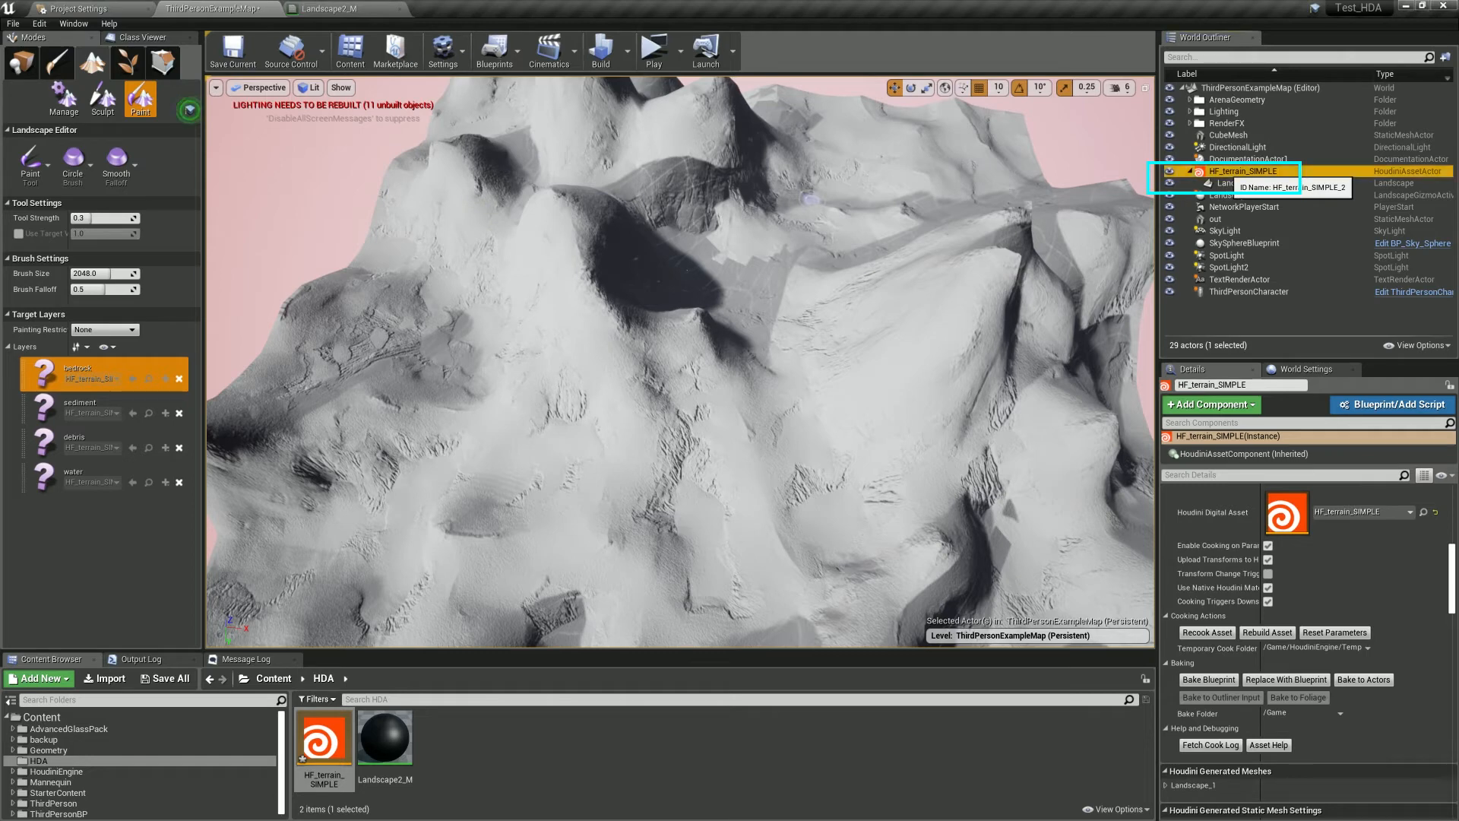
click(1238, 183)
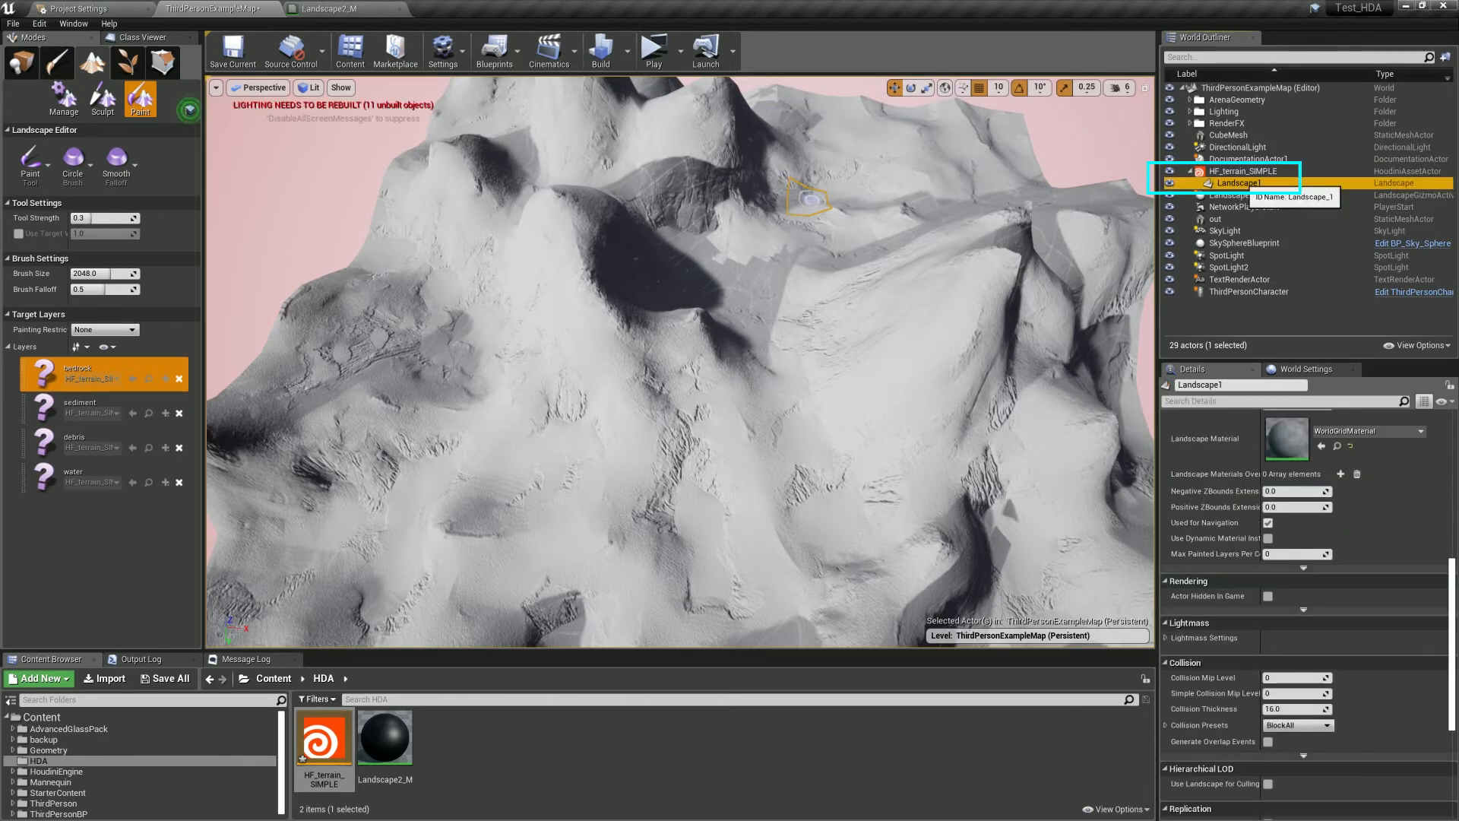
scroll(1303, 608, down, 3)
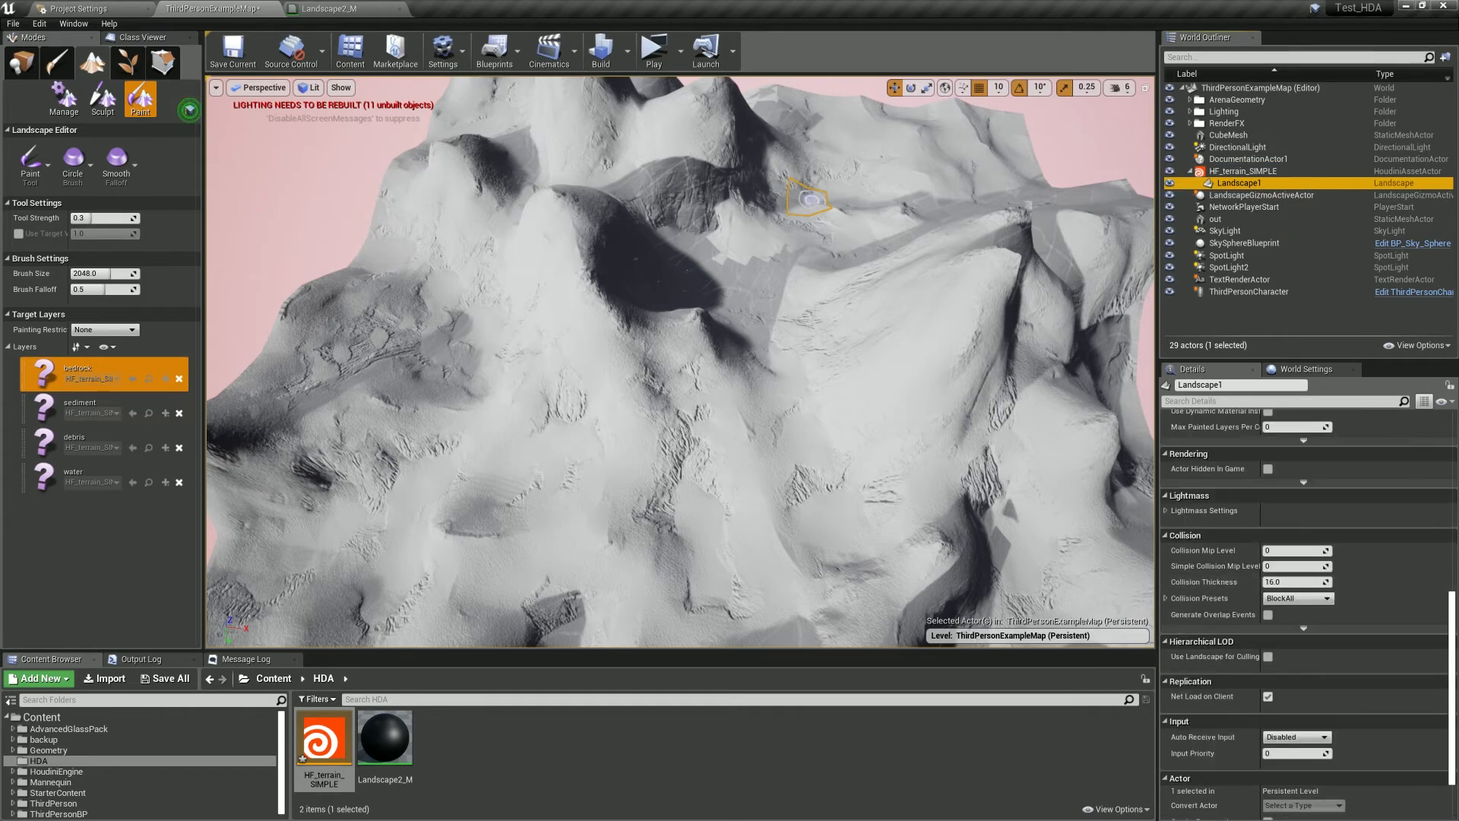
scroll(1303, 608, down, 2)
scroll(1303, 607, up, 10)
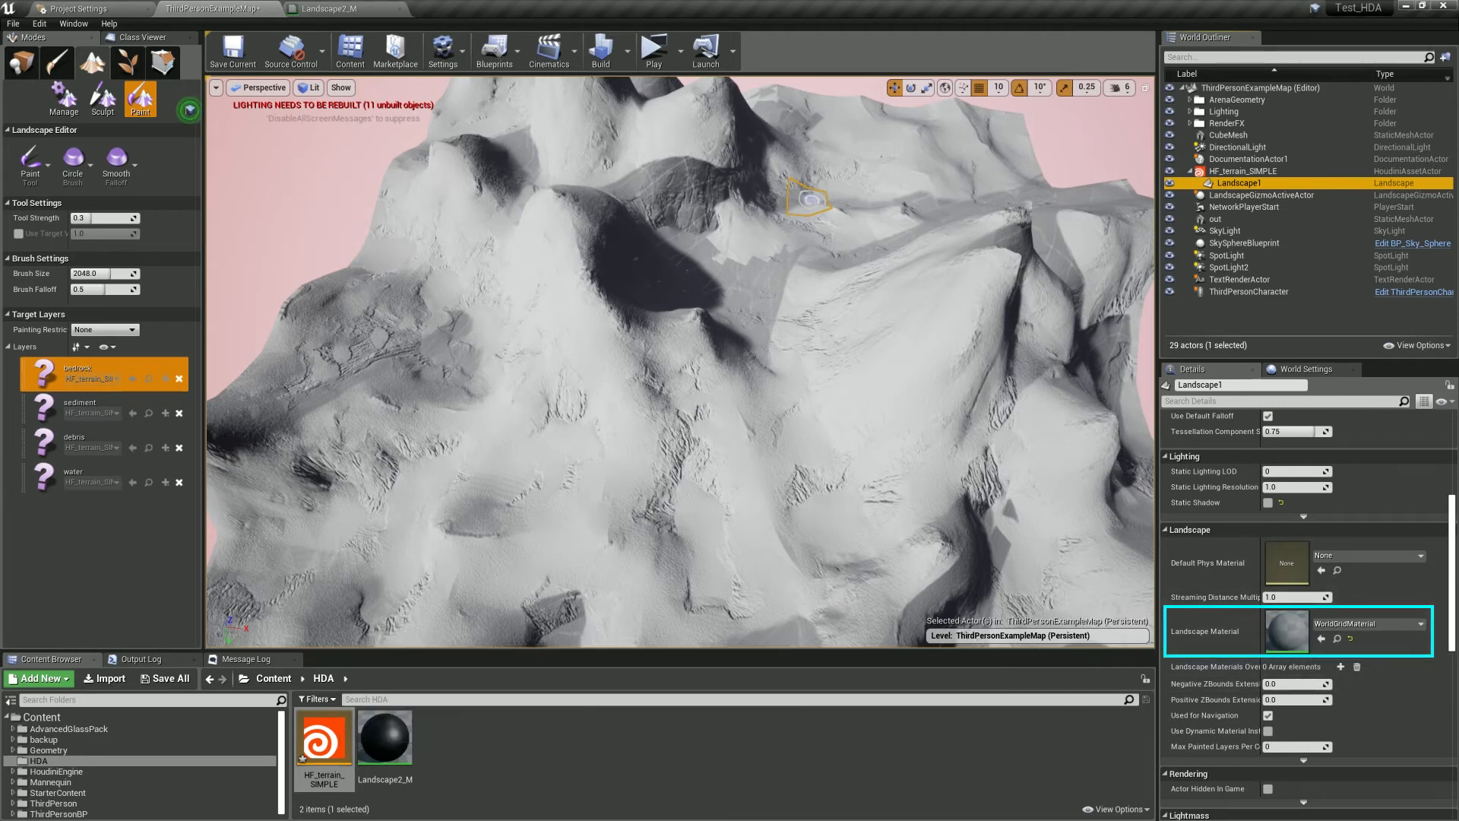
mouse_move(384, 739)
mouse_down()
mouse_move(450, 752)
mouse_move(1231, 658)
mouse_move(1296, 637)
mouse_up()
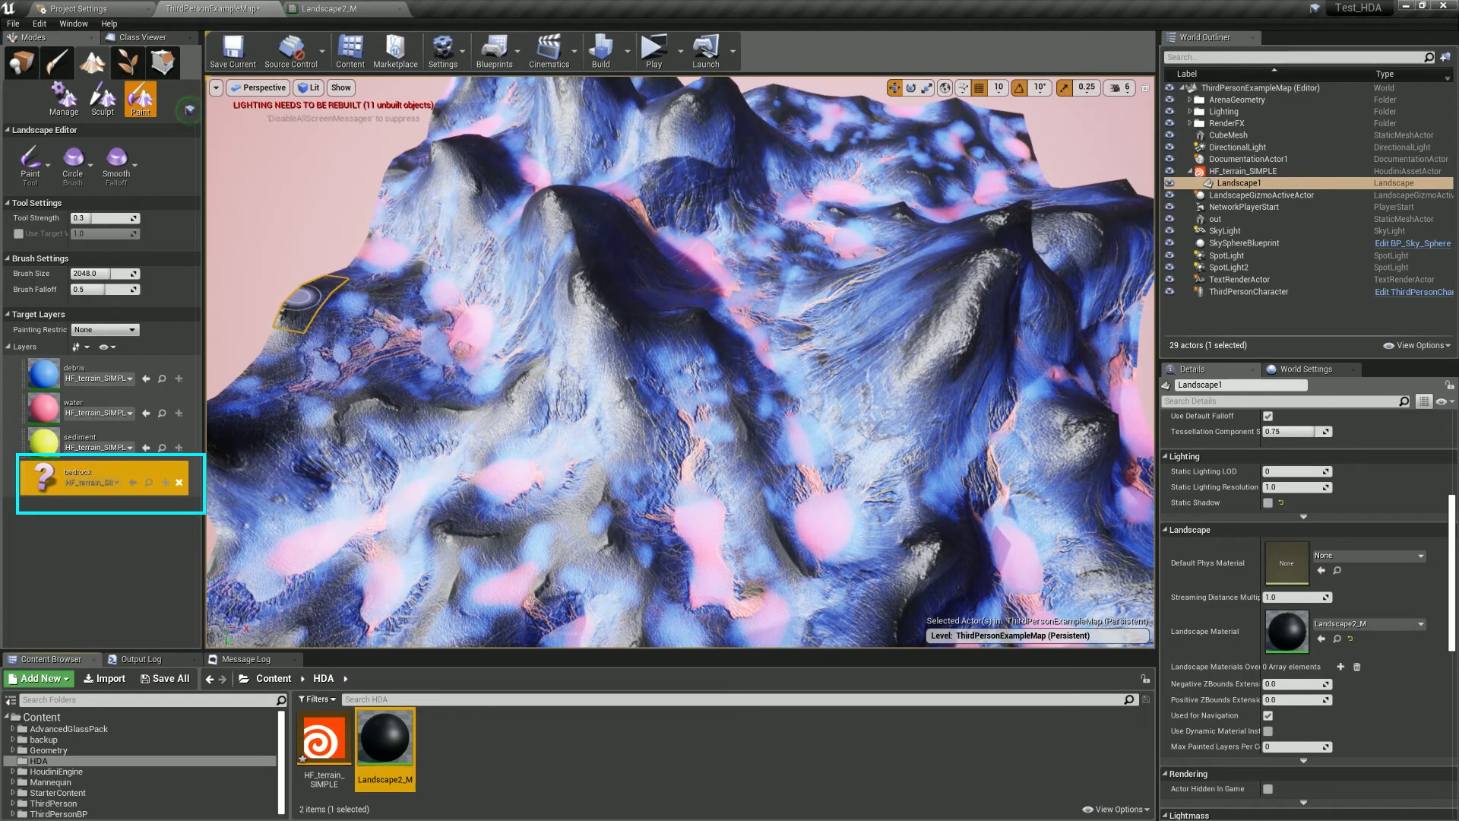
- In the Landscape2_M material, review the Layer Blend node's existing layers and add a fourth layer named bedrock
click(334, 9)
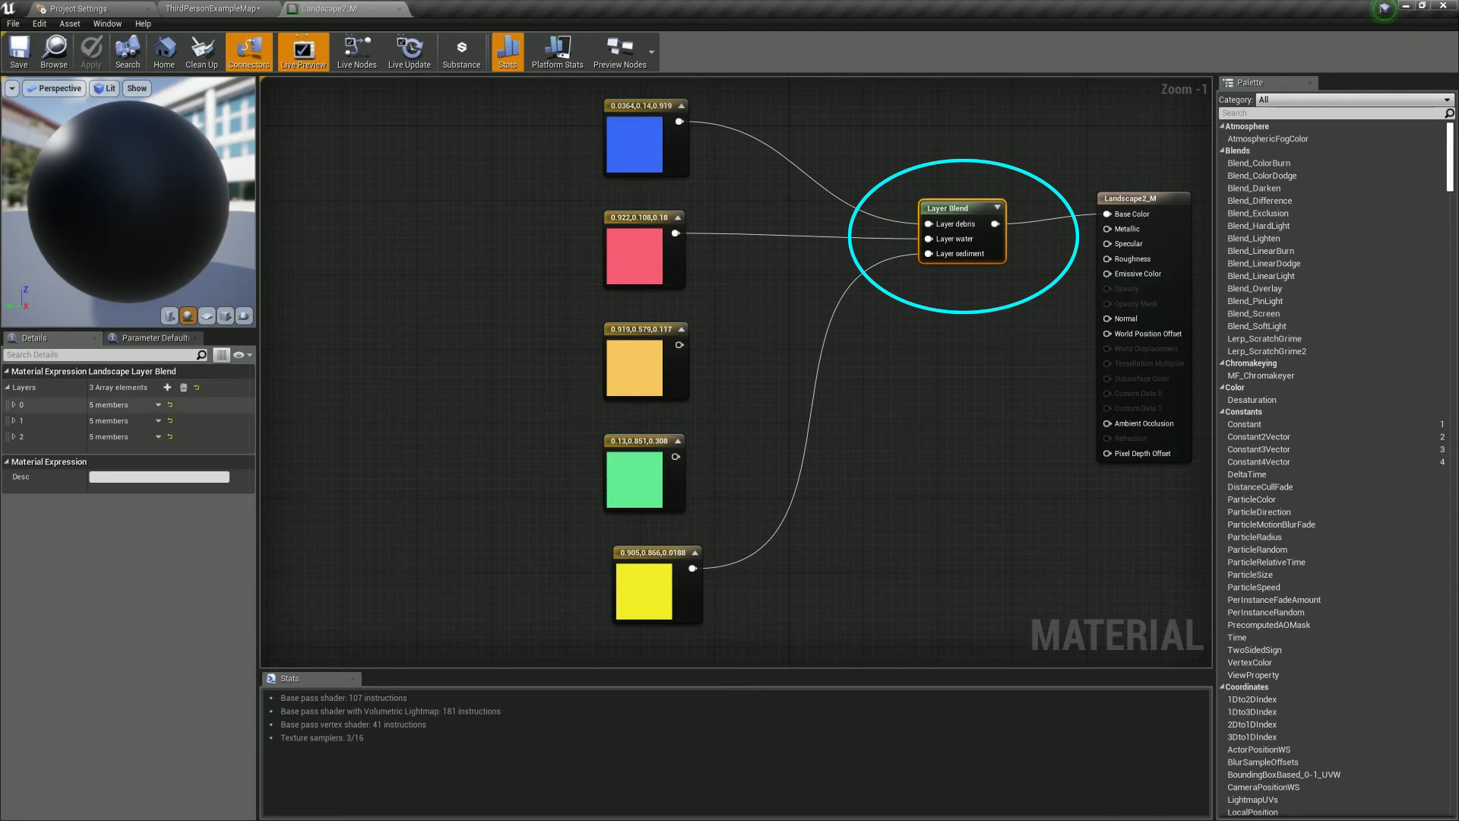
click(14, 405)
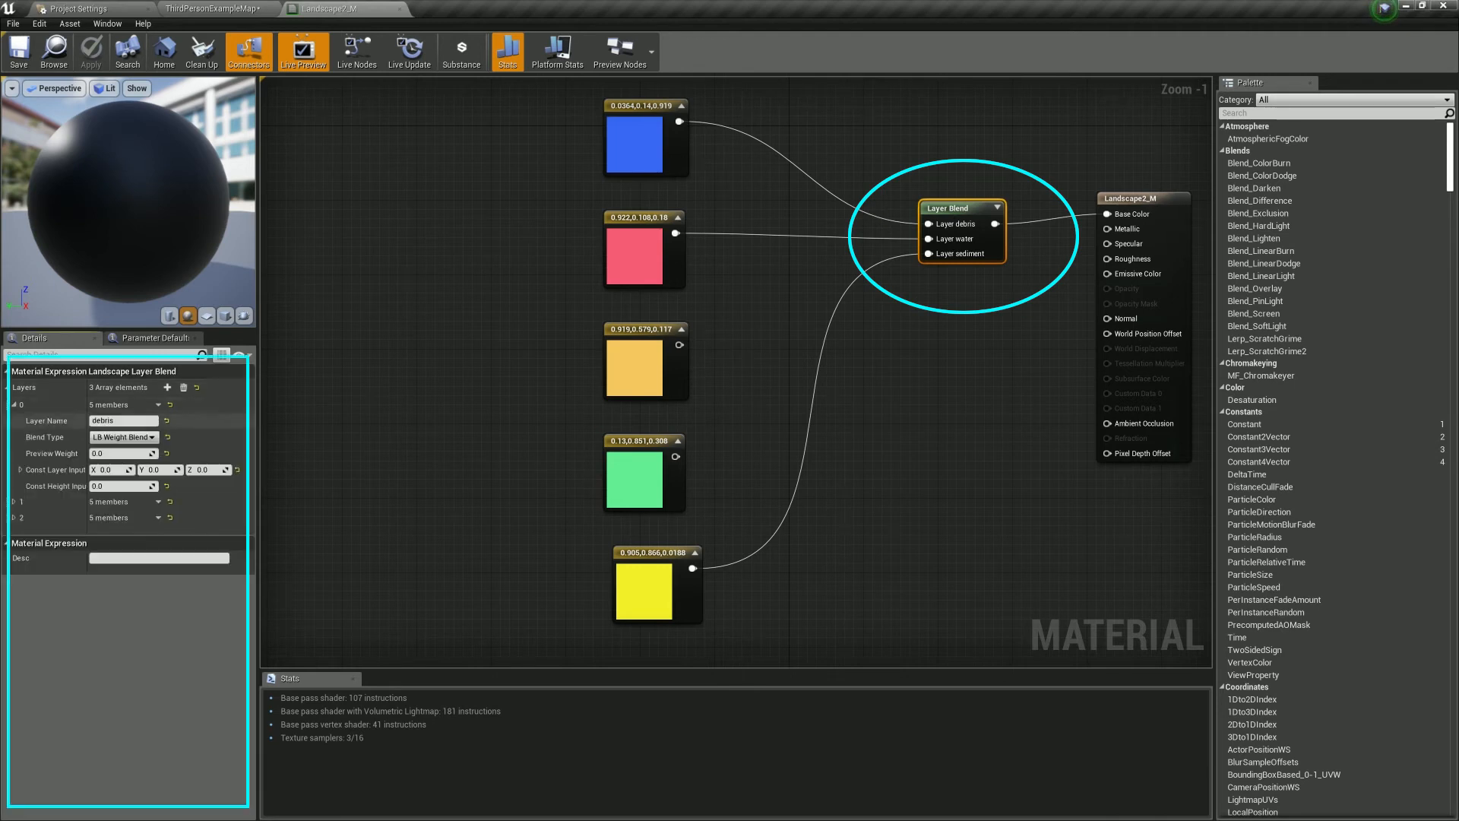
click(14, 502)
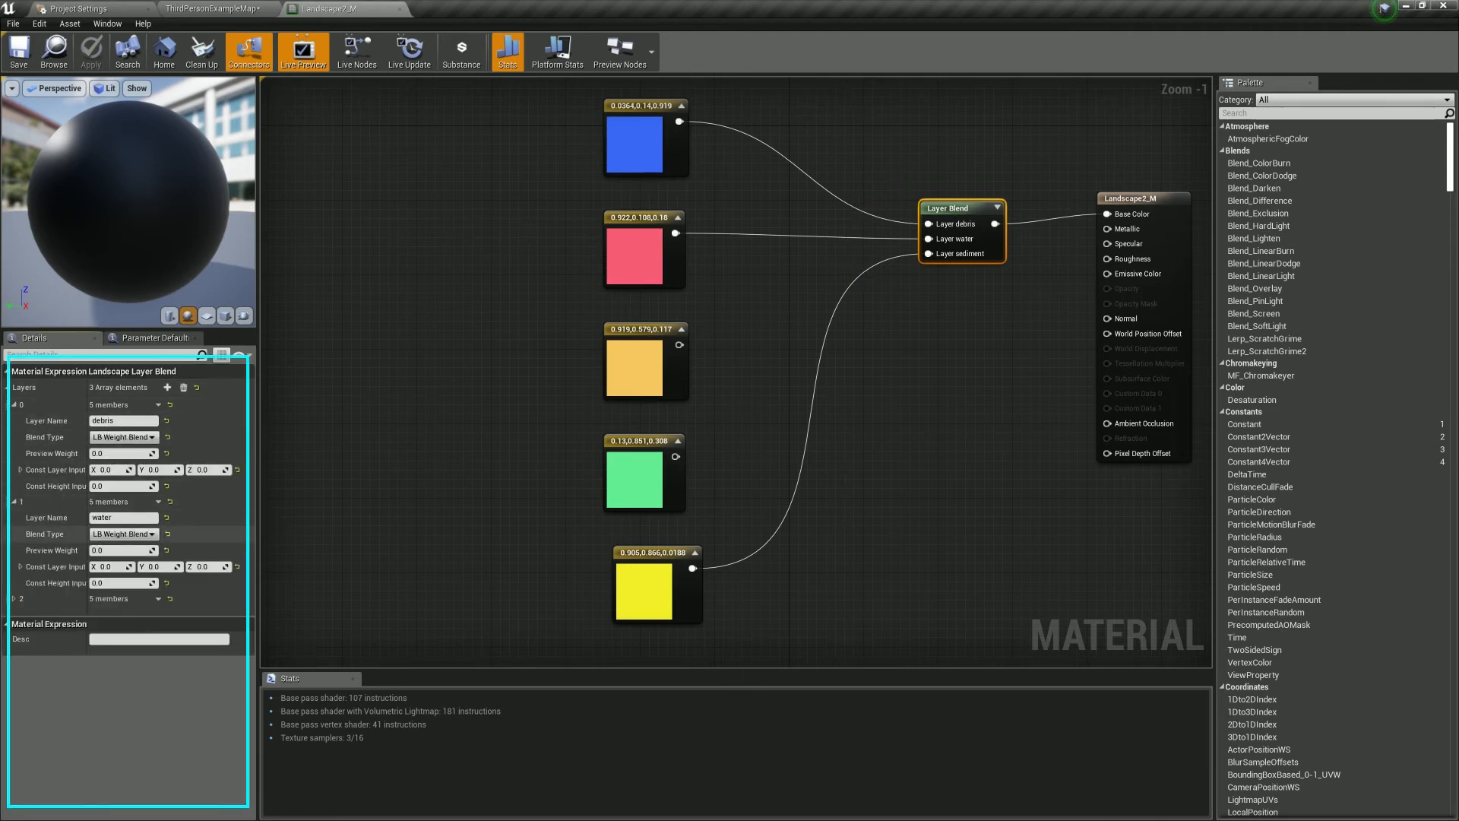
click(14, 598)
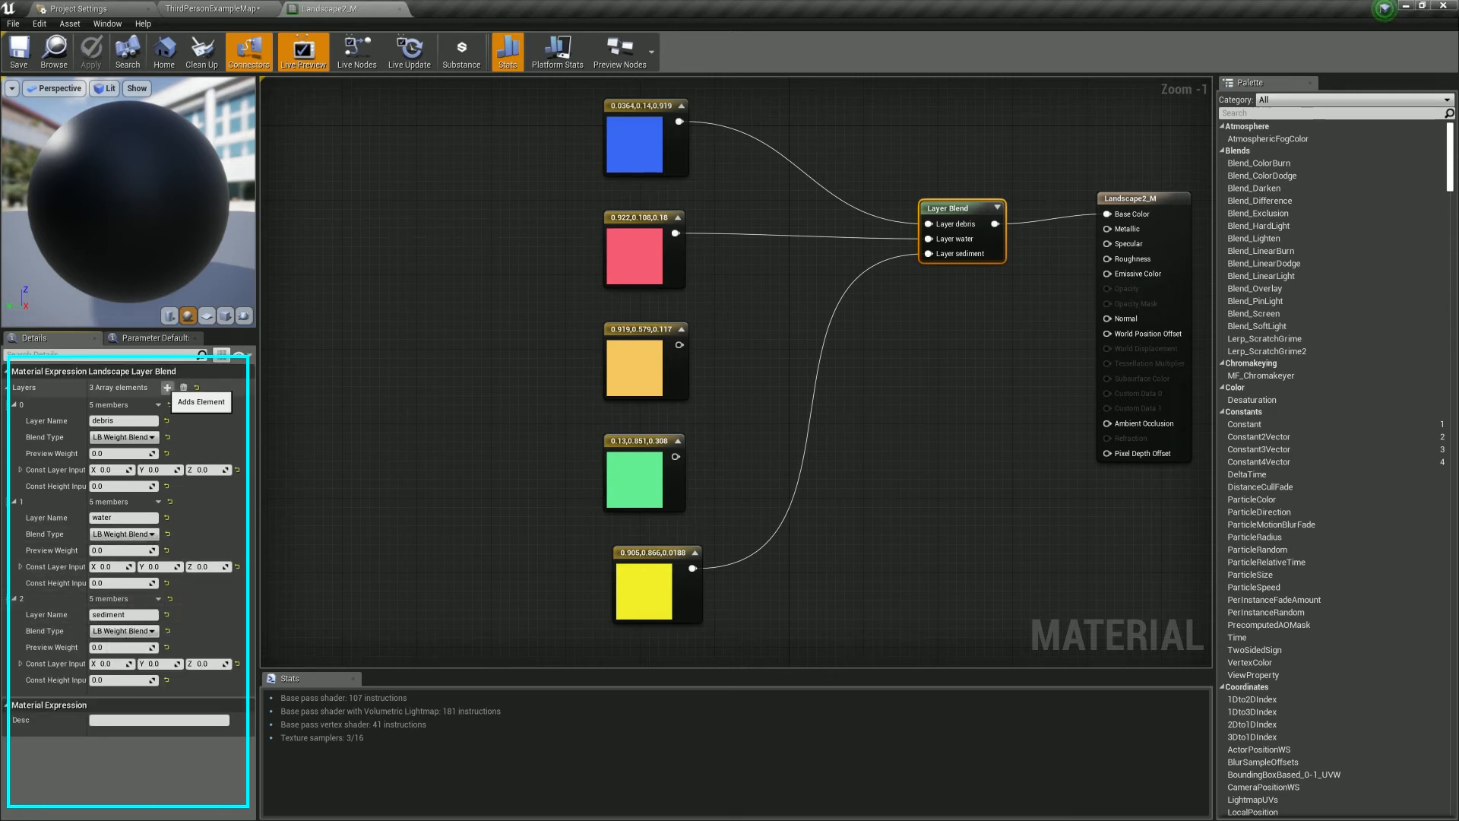
click(167, 388)
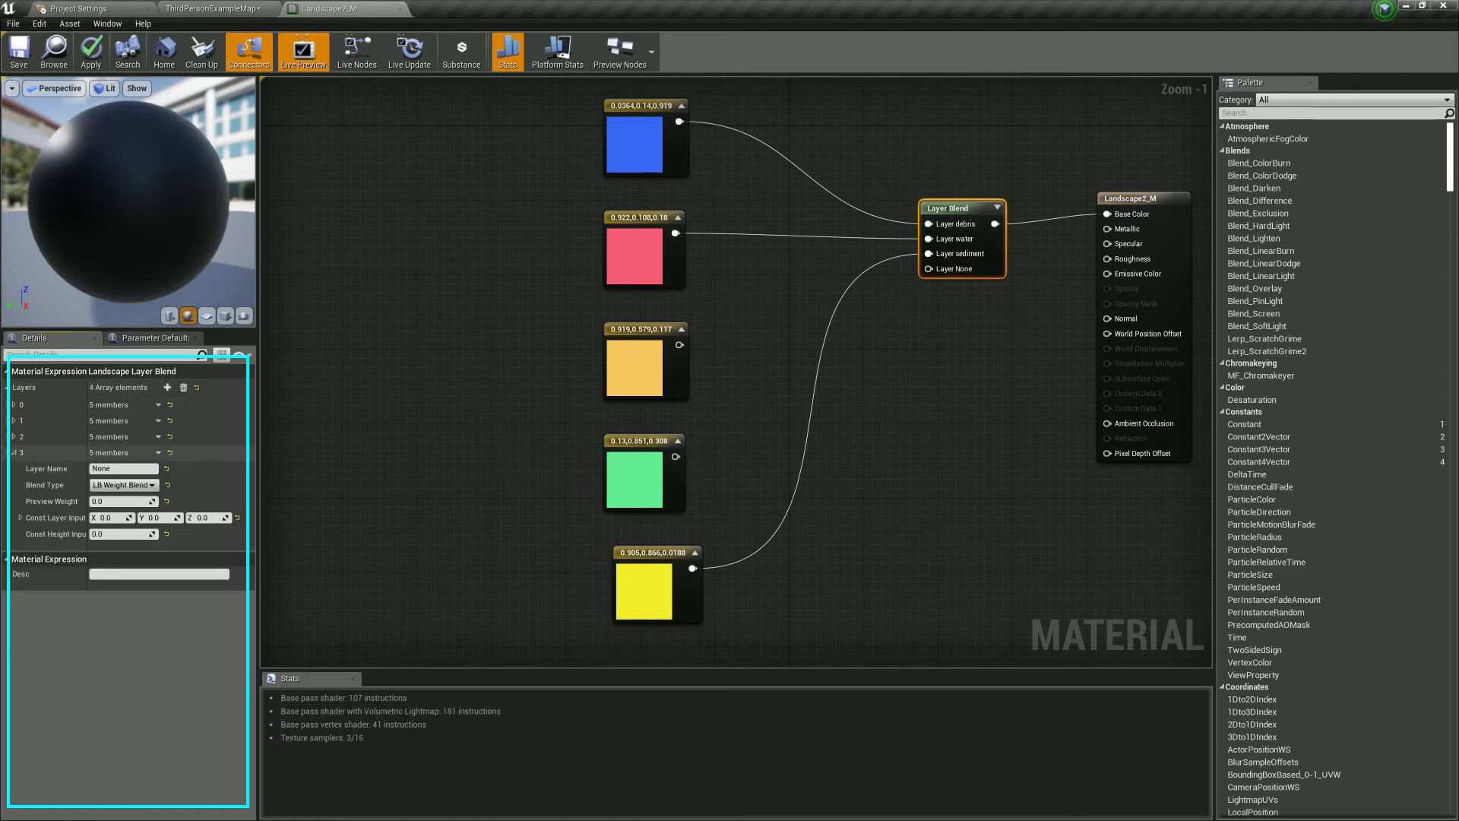
click(119, 469)
text(bedrock)
key(Return)
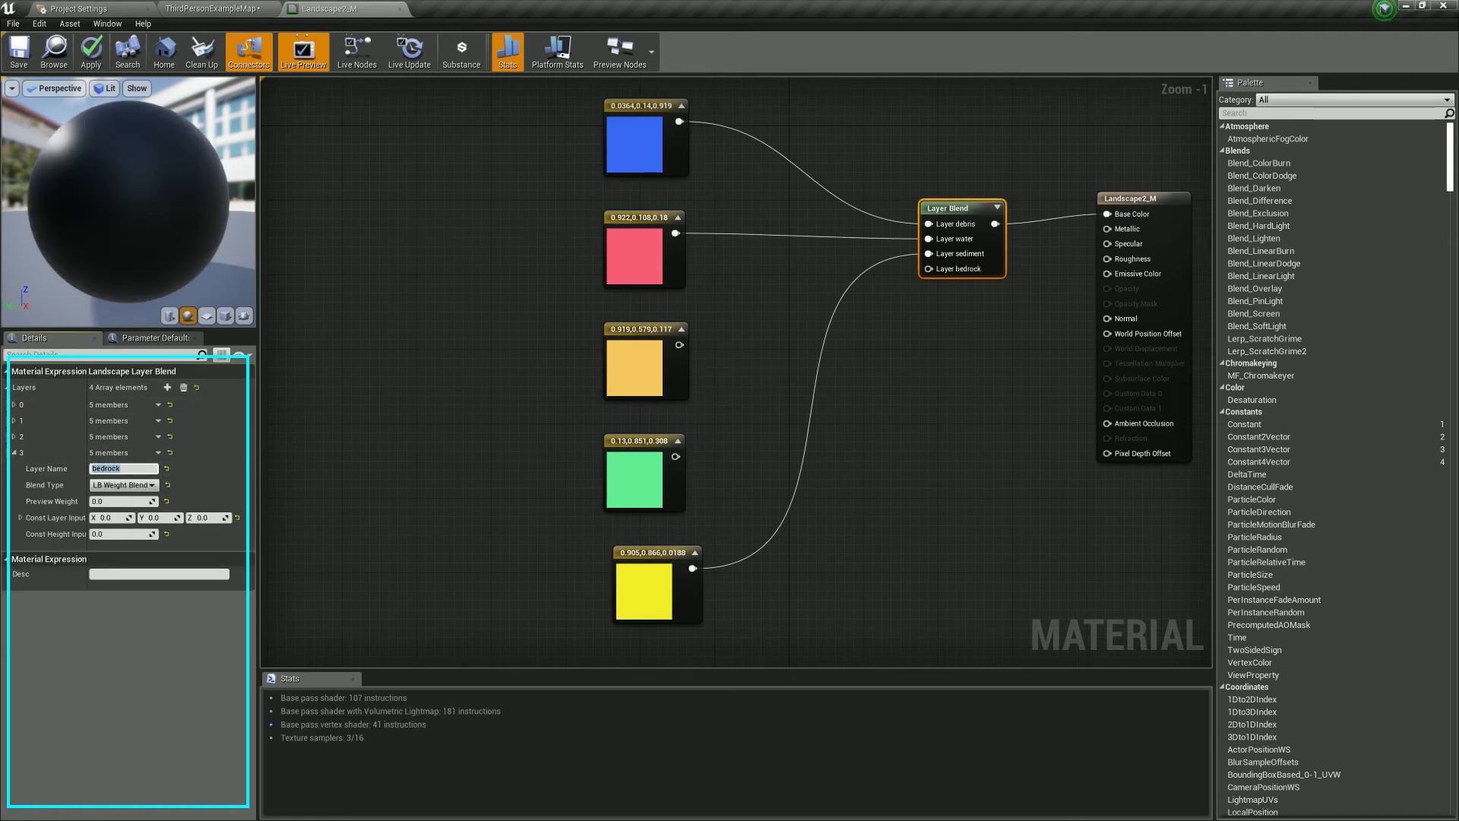
- Connect the green color constant to the Layer Blend node's bedrock input
mouse_move(680, 345)
mouse_down()
mouse_move(692, 371)
mouse_move(710, 335)
mouse_move(927, 271)
mouse_move(723, 360)
mouse_move(707, 354)
mouse_up()
click(691, 414)
drag(676, 457, 928, 269)
- Delete the unused orange color constant and move the yellow constant into its place above the green one
click(653, 376)
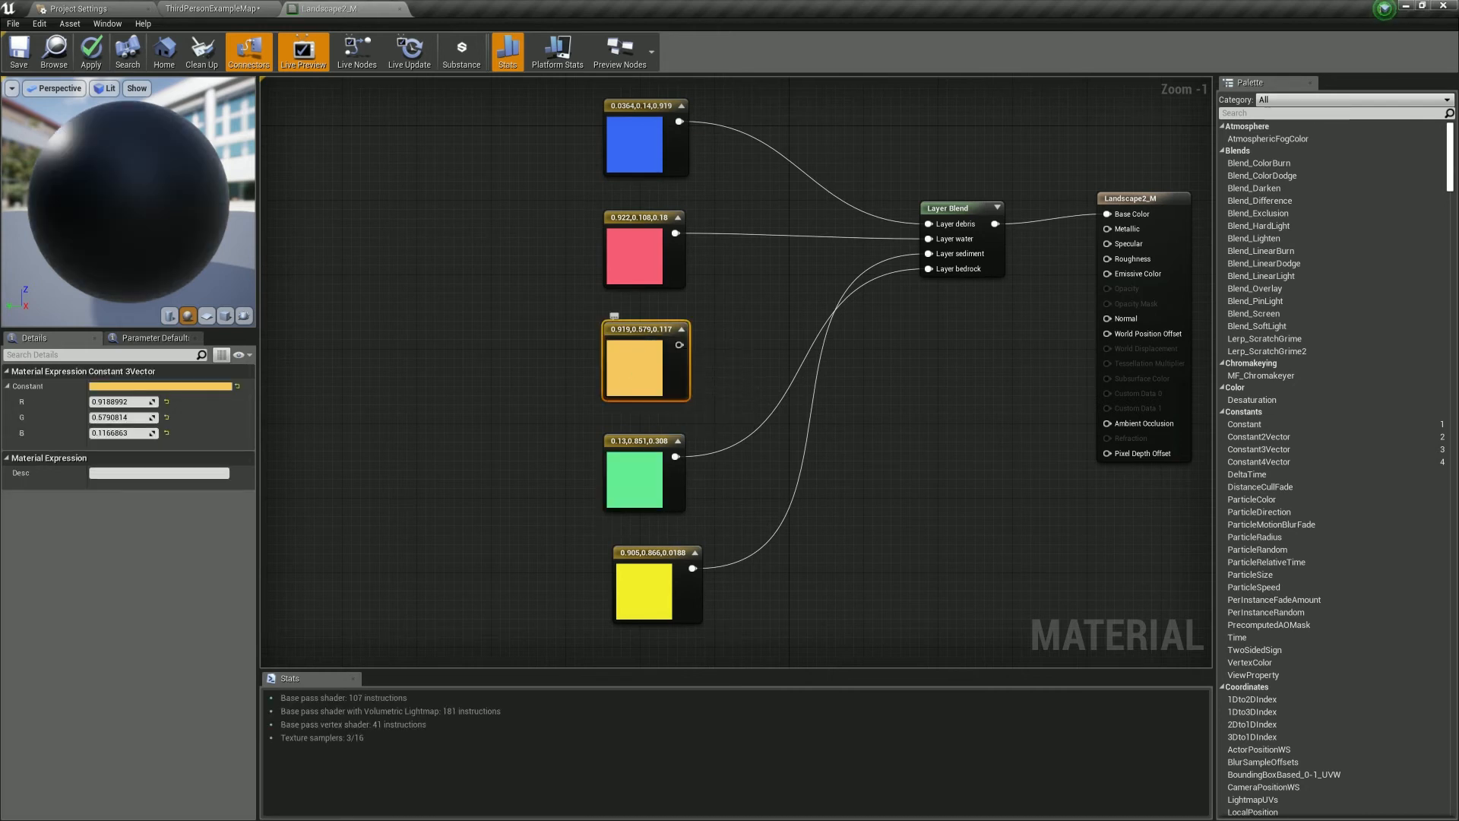
key(Delete)
drag(646, 585, 636, 352)
click(991, 353)
right_drag(993, 352, 889, 425)
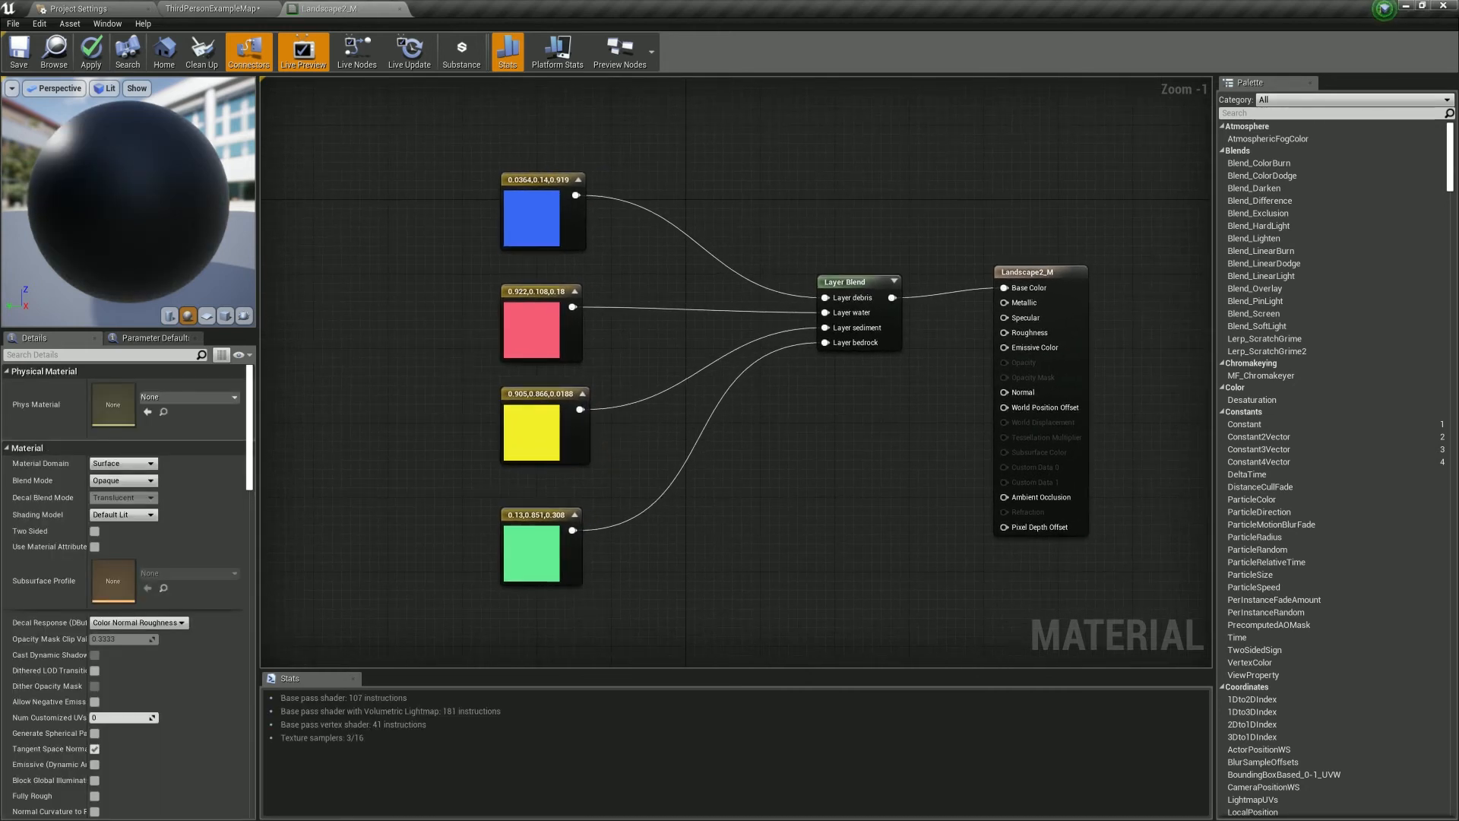
- Save the Landscape2_M material and return to the ThirdPersonExampleMap level to view the landscape's colors
click(19, 49)
click(212, 8)
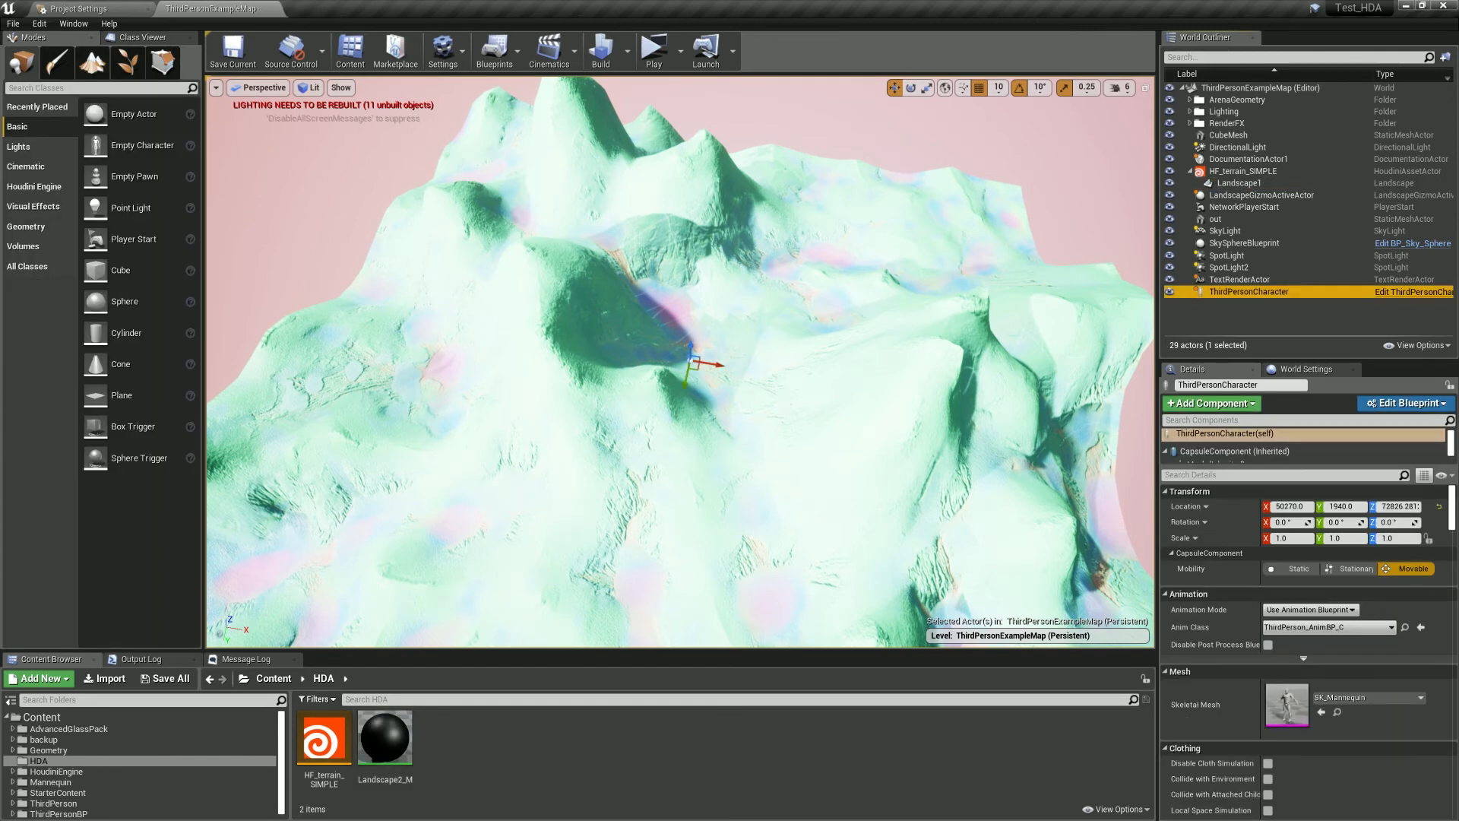
right_drag(680, 362, 403, 319)
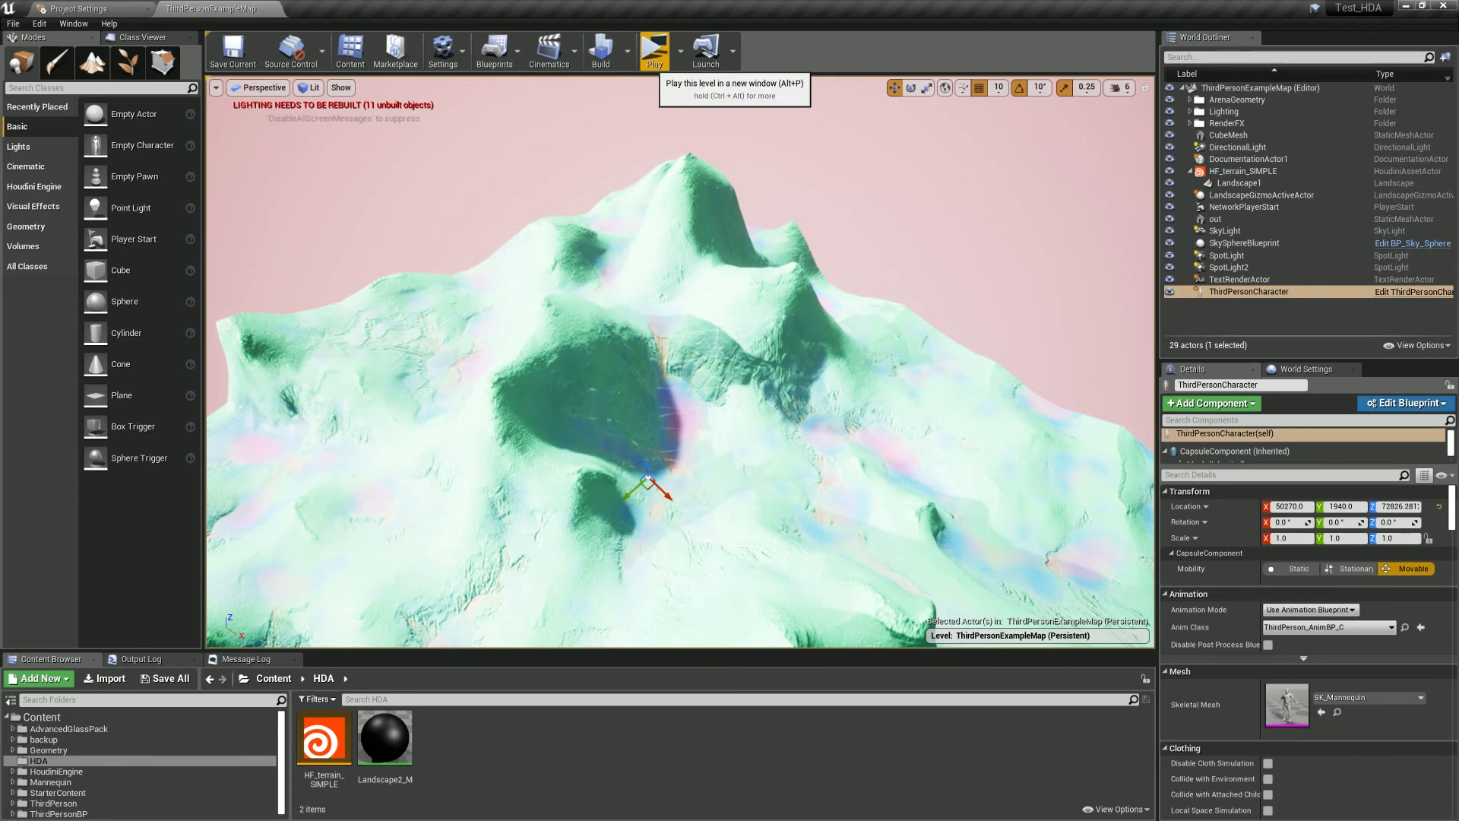
- Play the level in a new window, run and jump the third-person character across the terrain, and end the play session
click(653, 51)
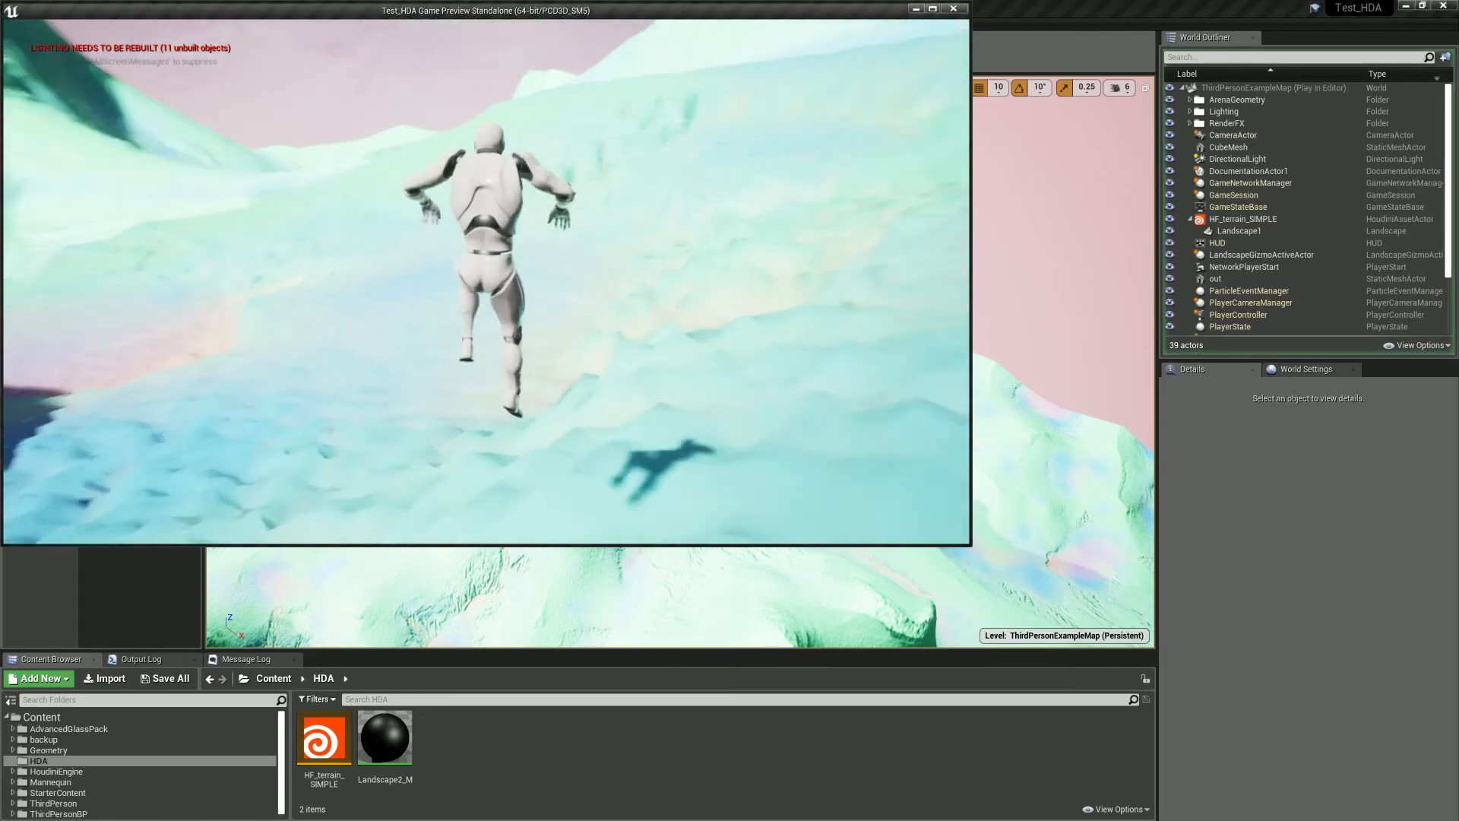
key(w)
key(space)
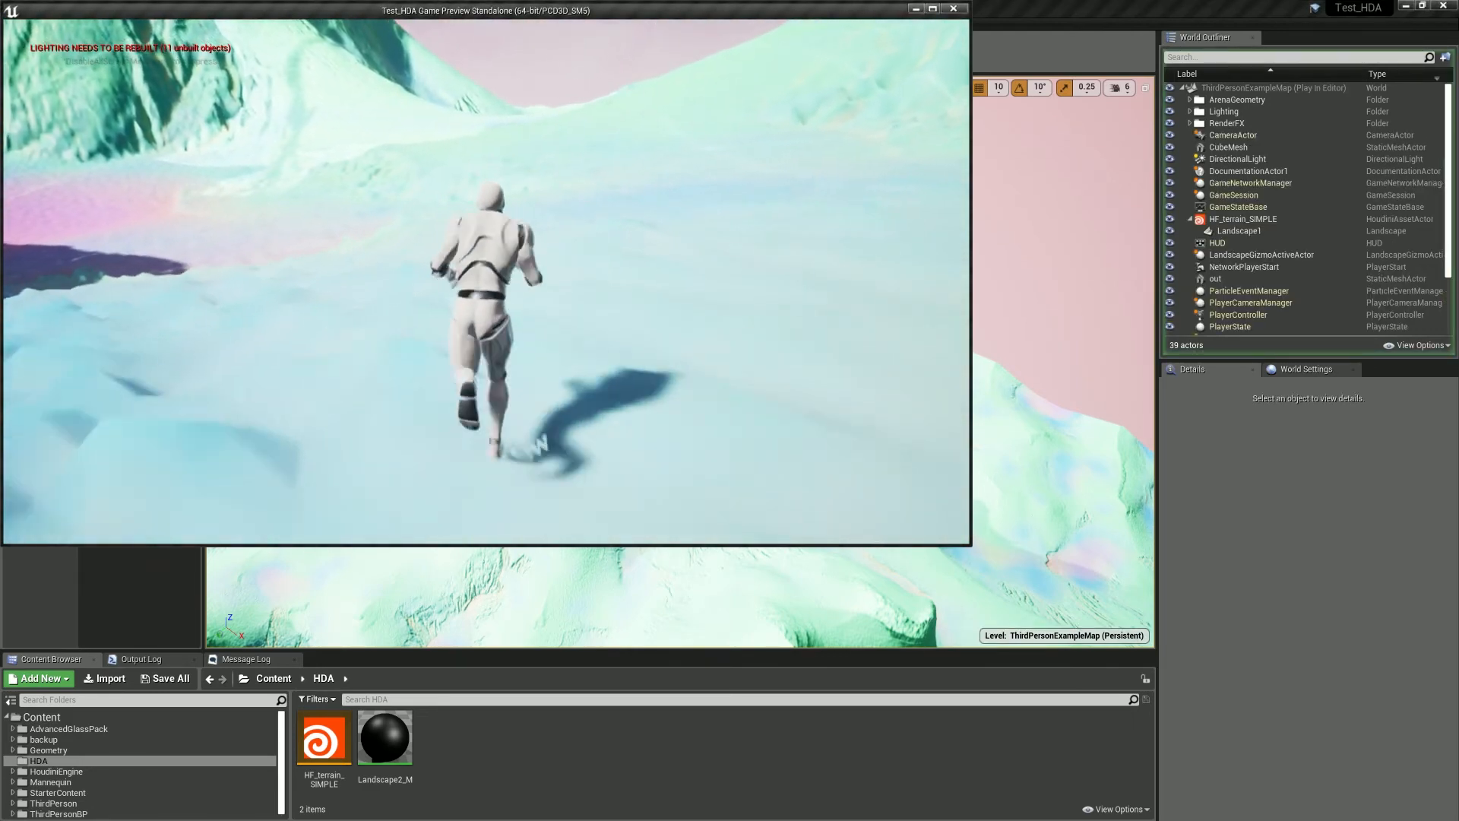
key(w)
key(d)
key(w)
key(d)
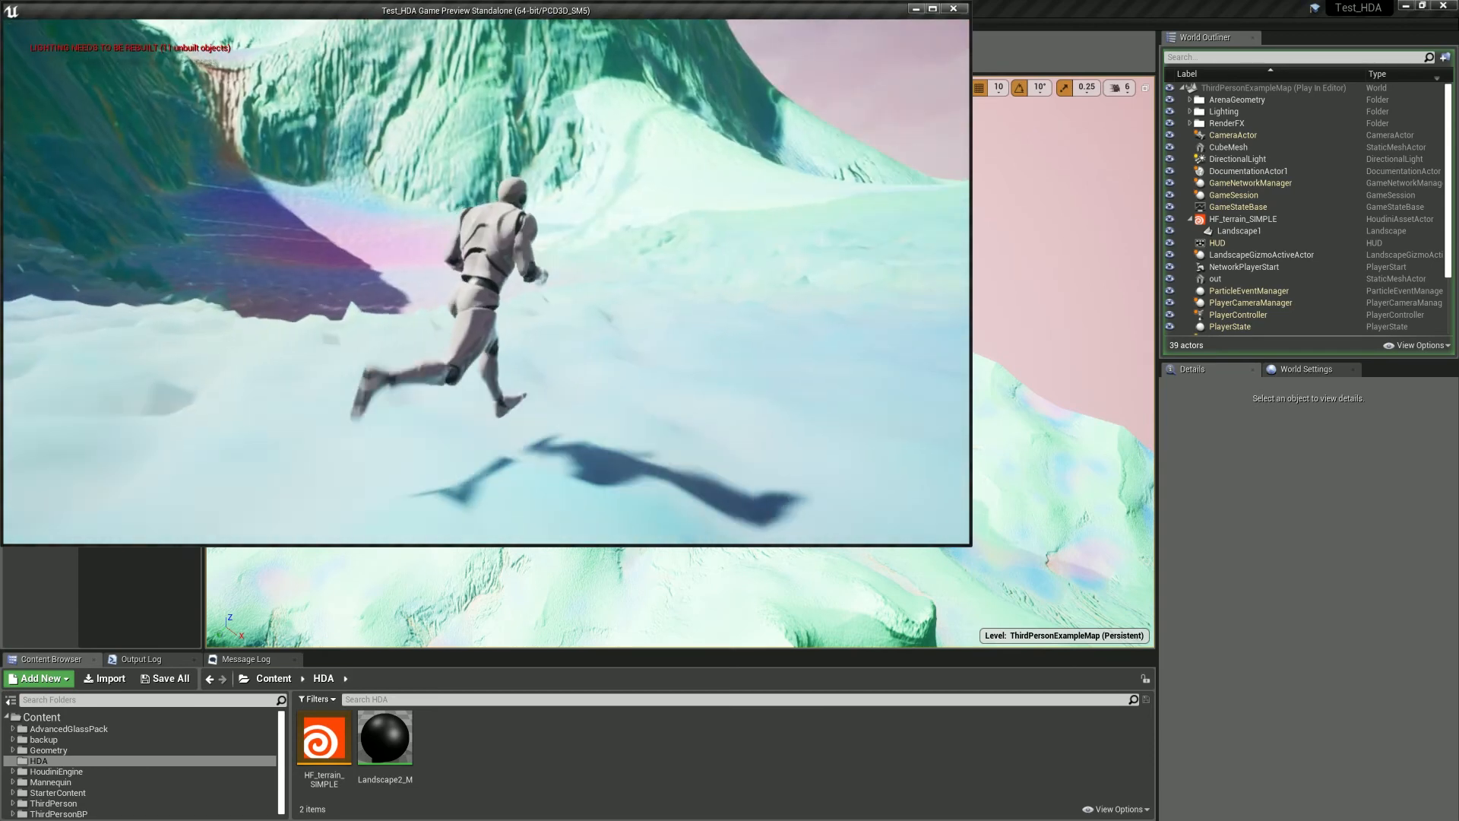
key(w)
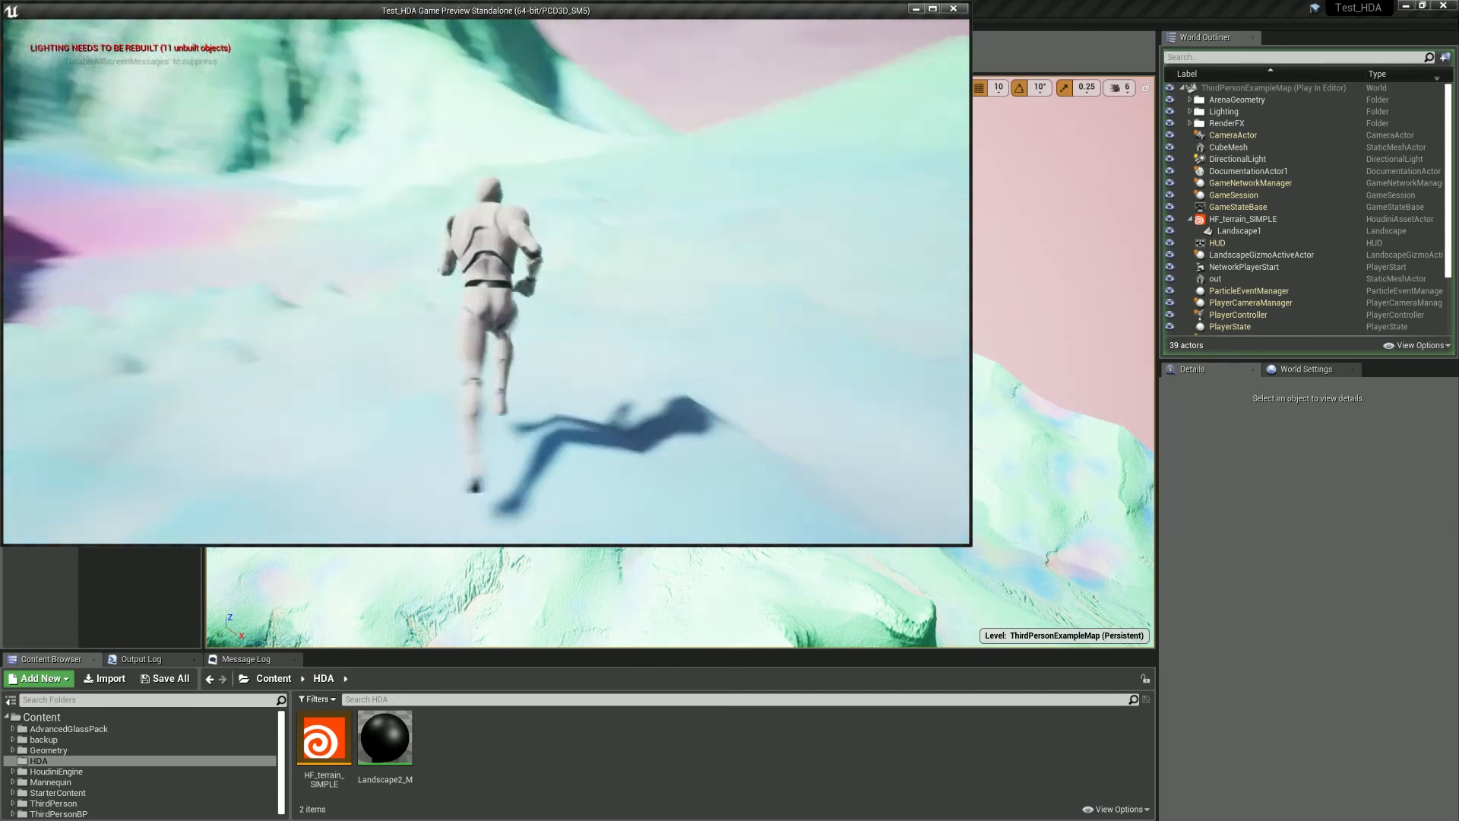
key(w)
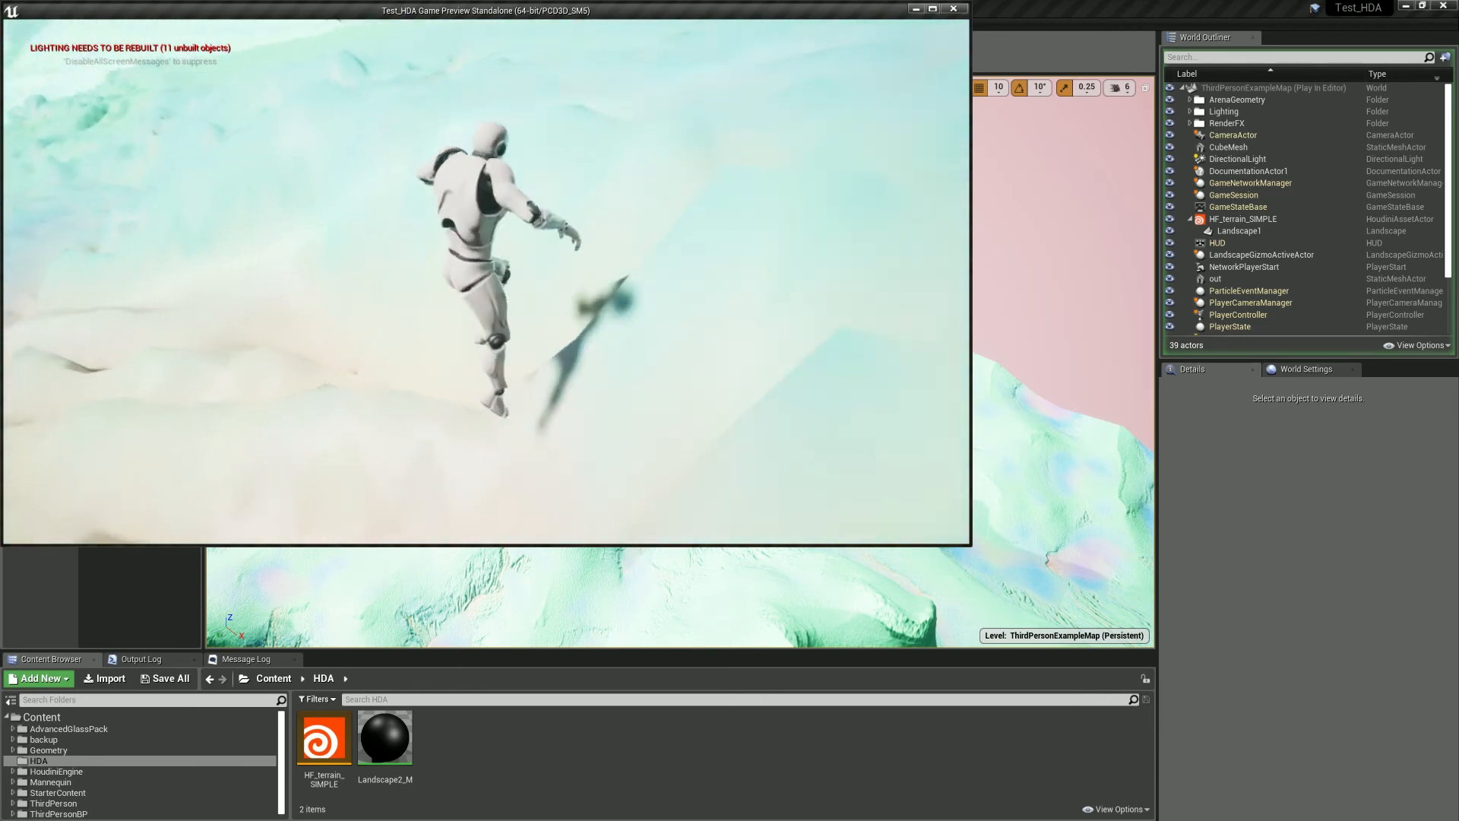
key(w)
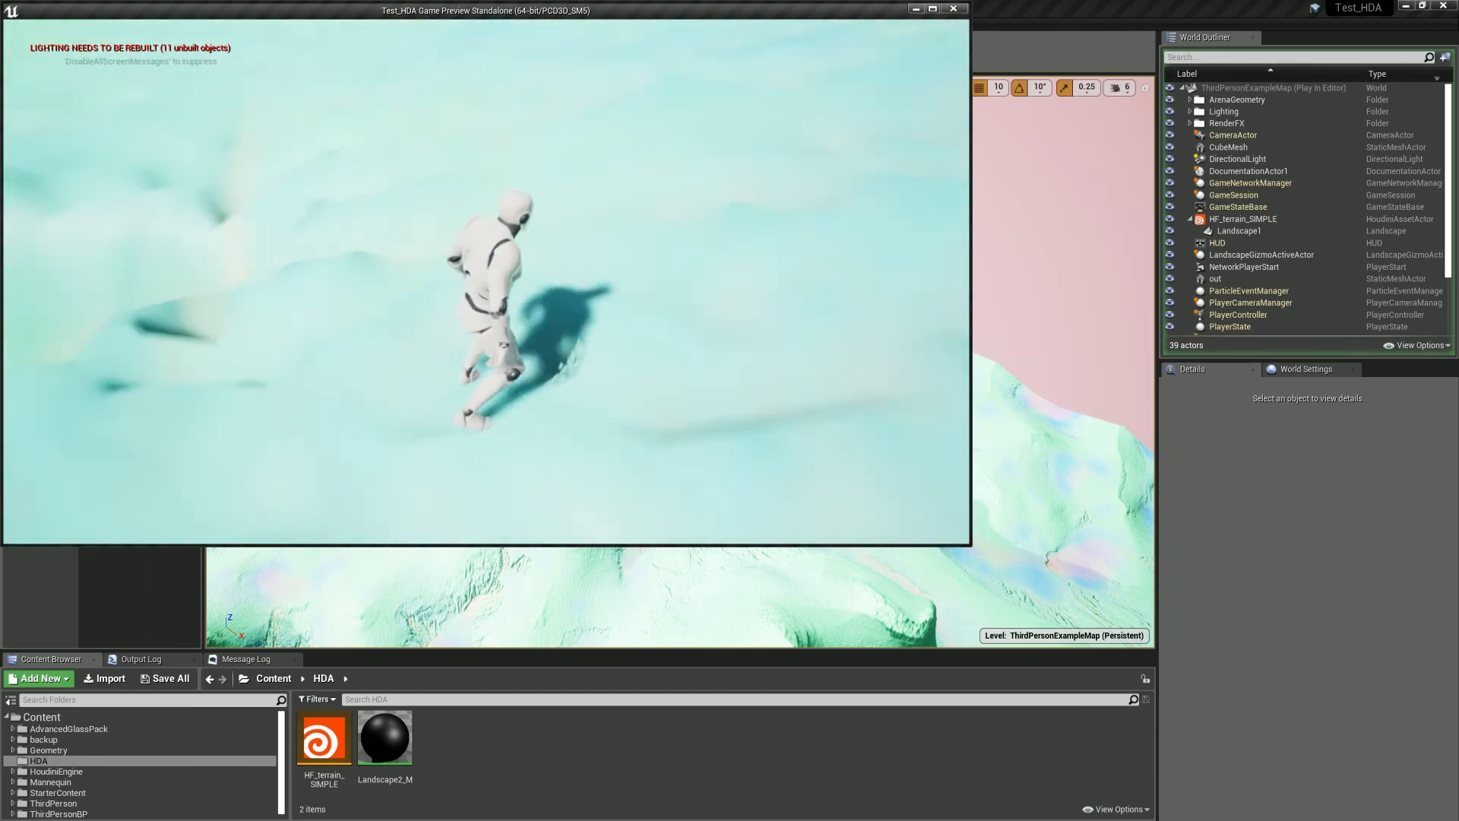
key(w)
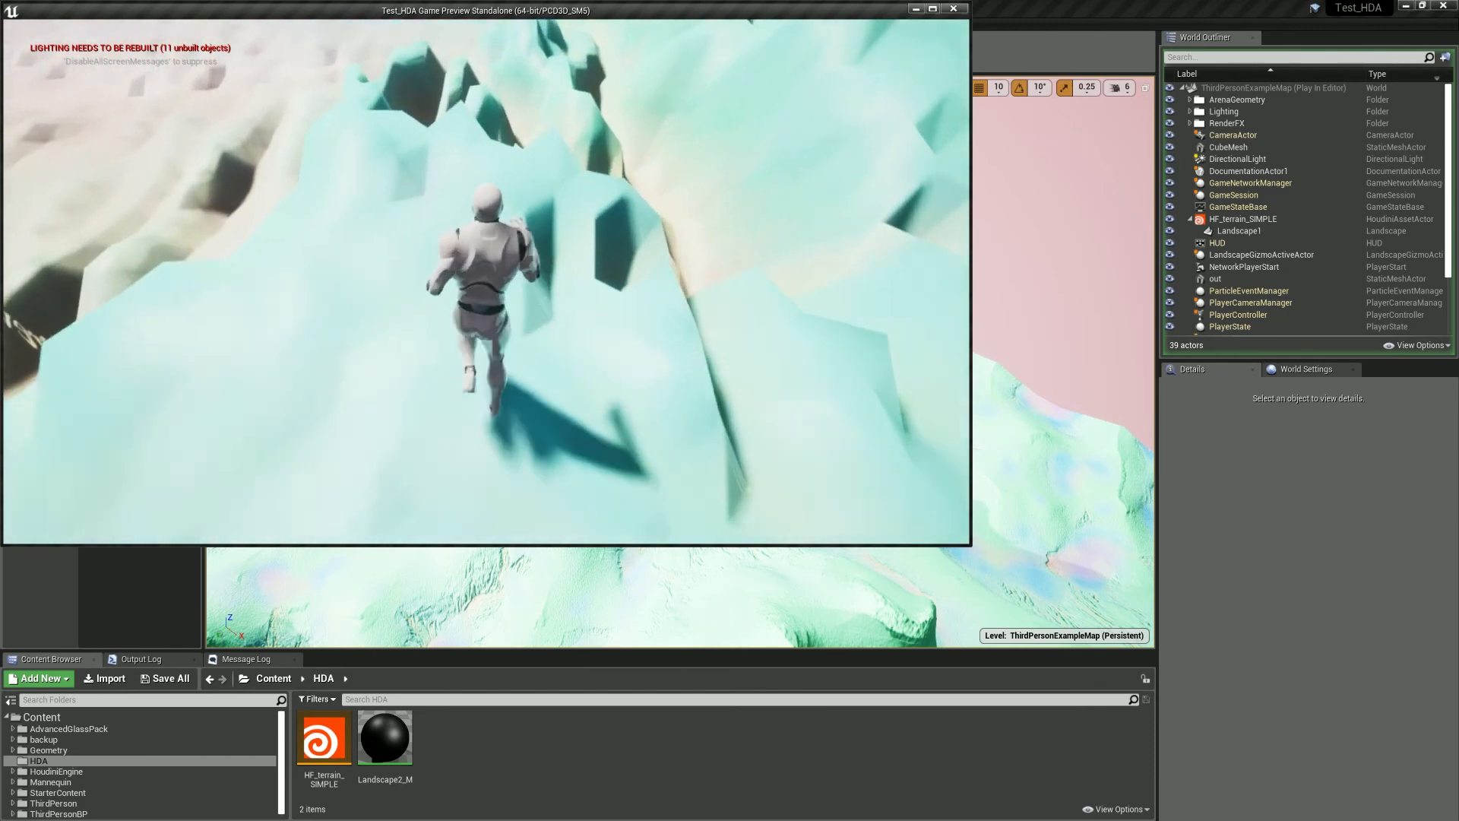
key(w)
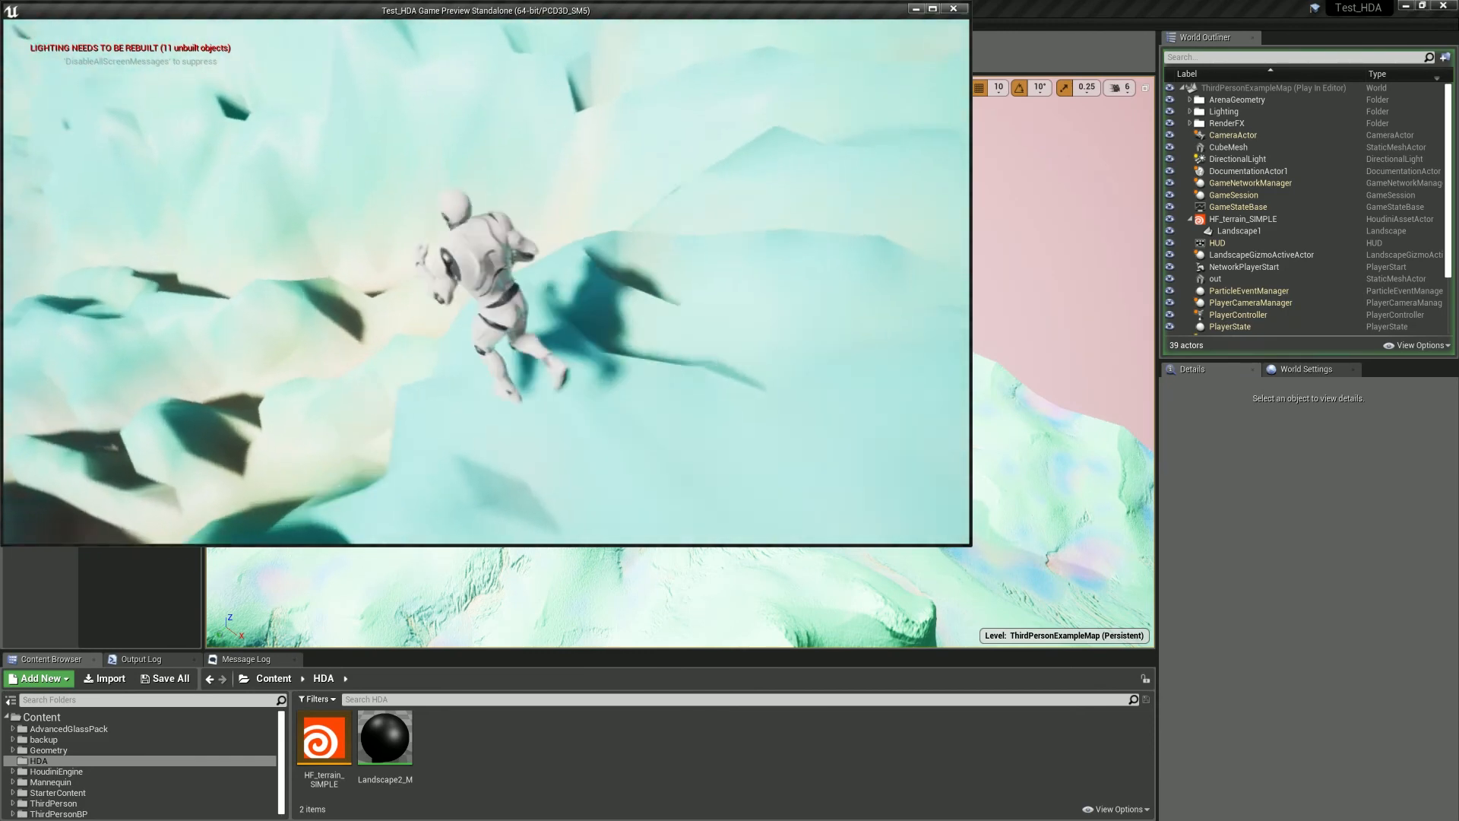
key(w)
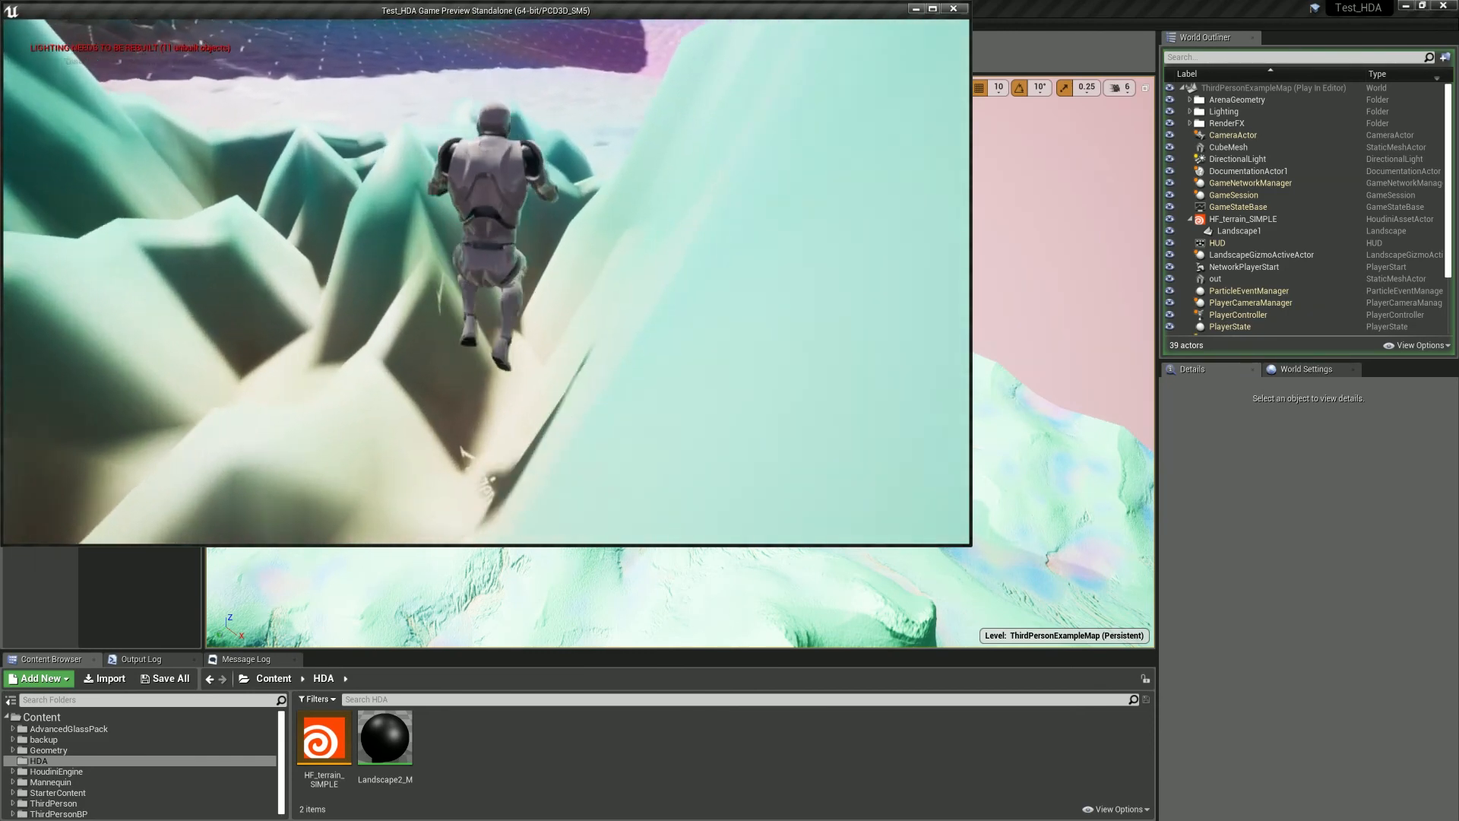
key(w)
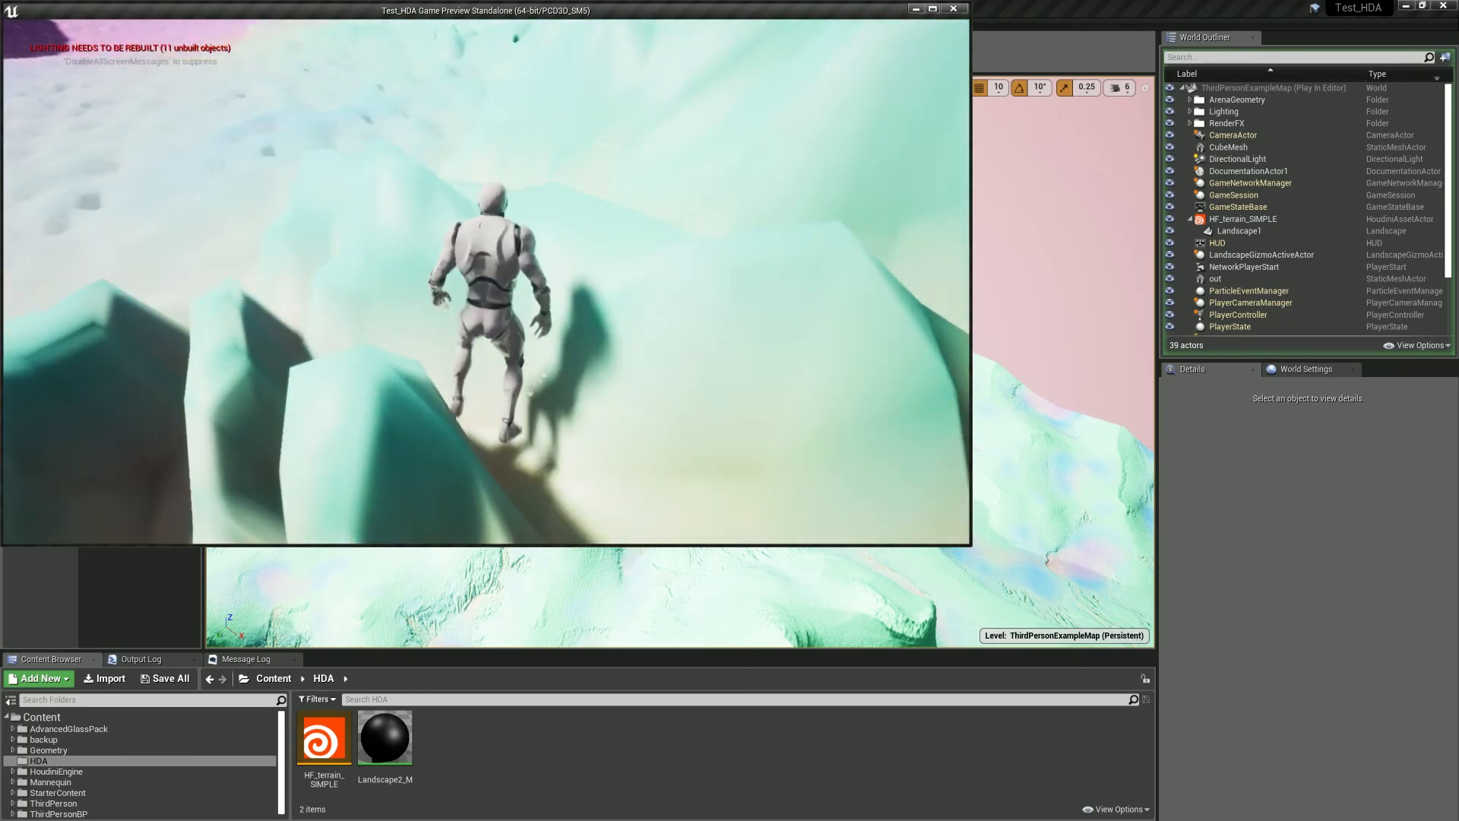
key(w)
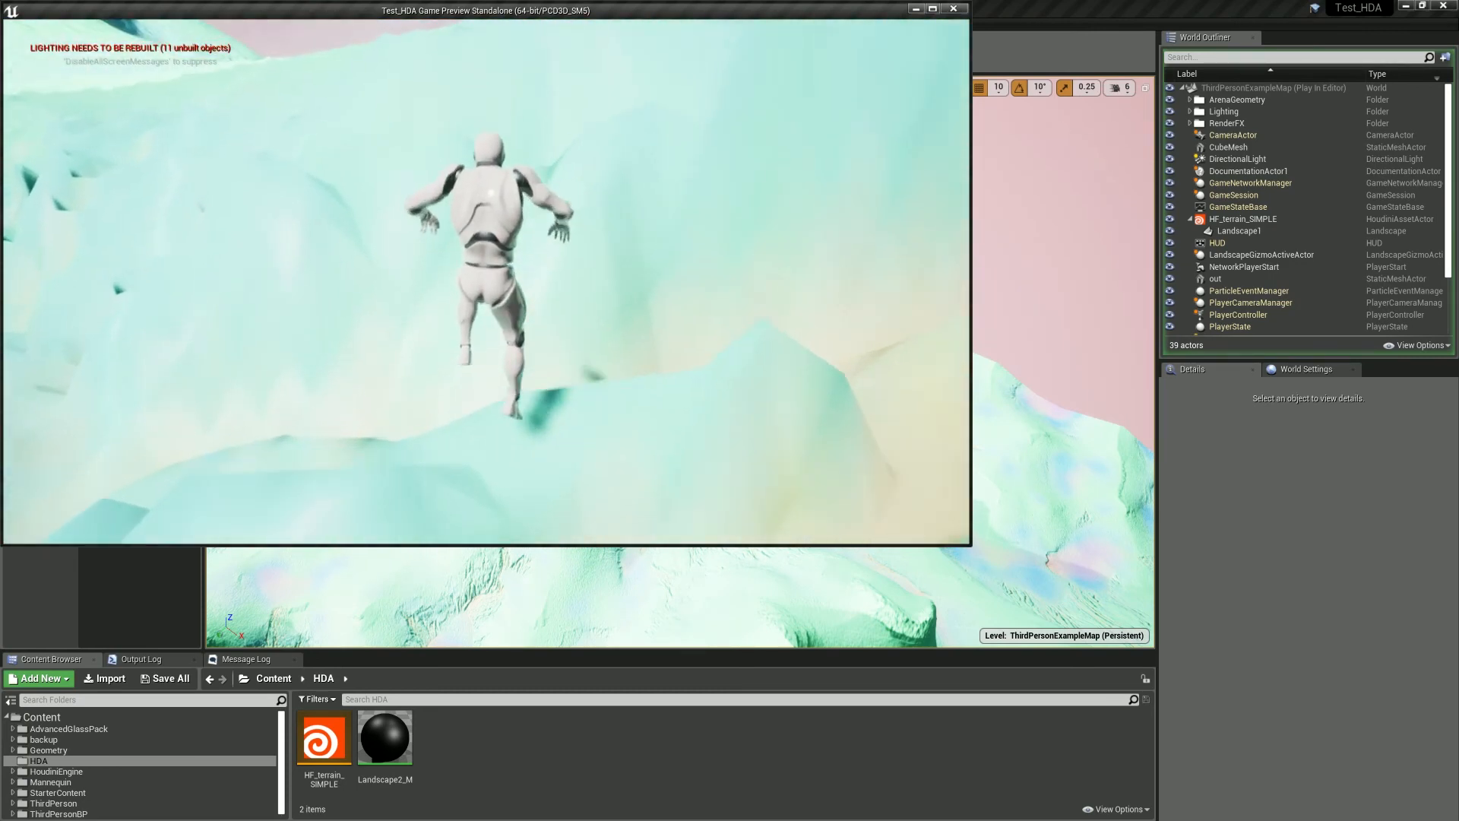
key(w)
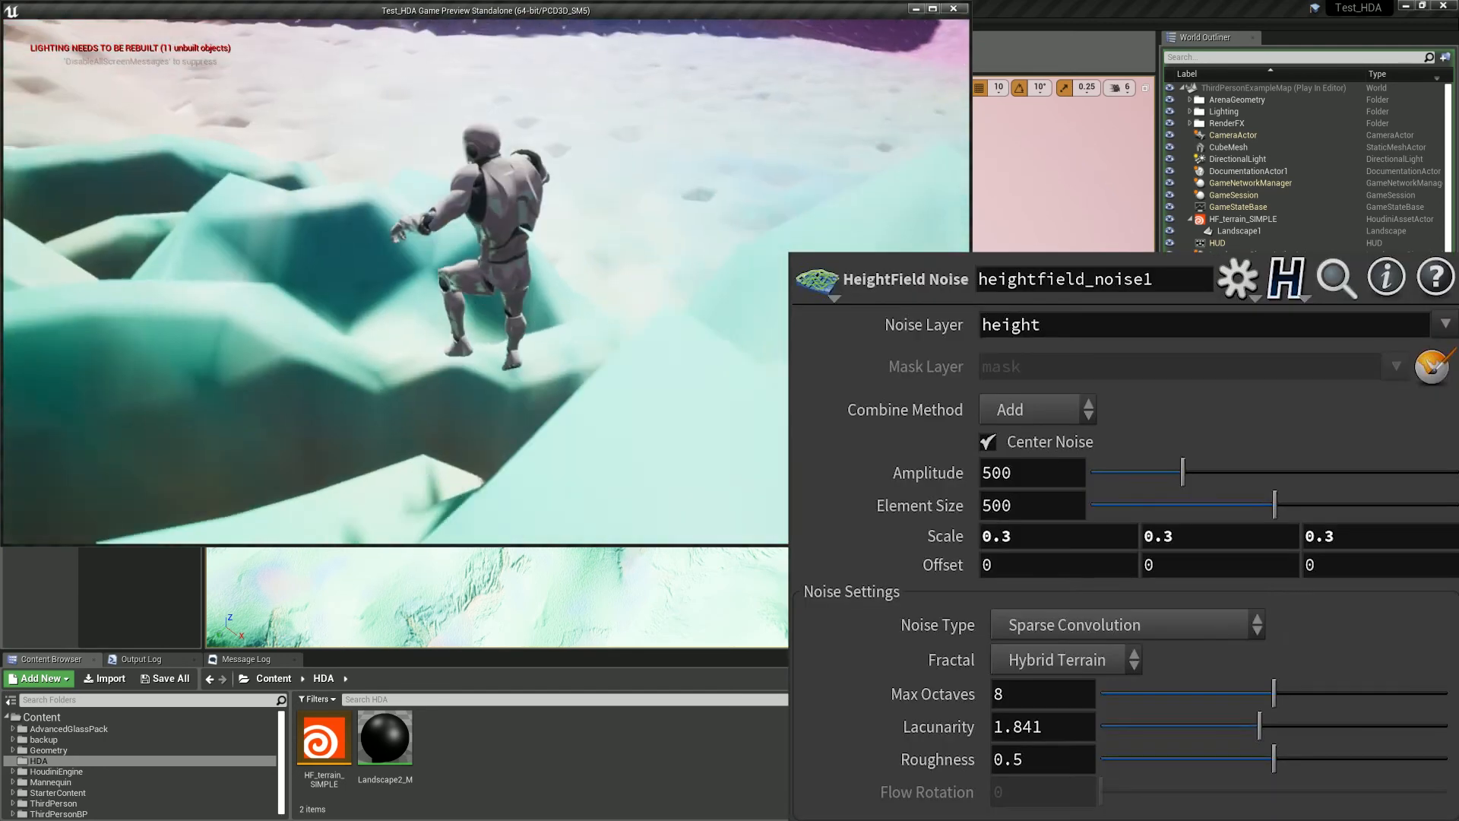
key(w)
key(space)
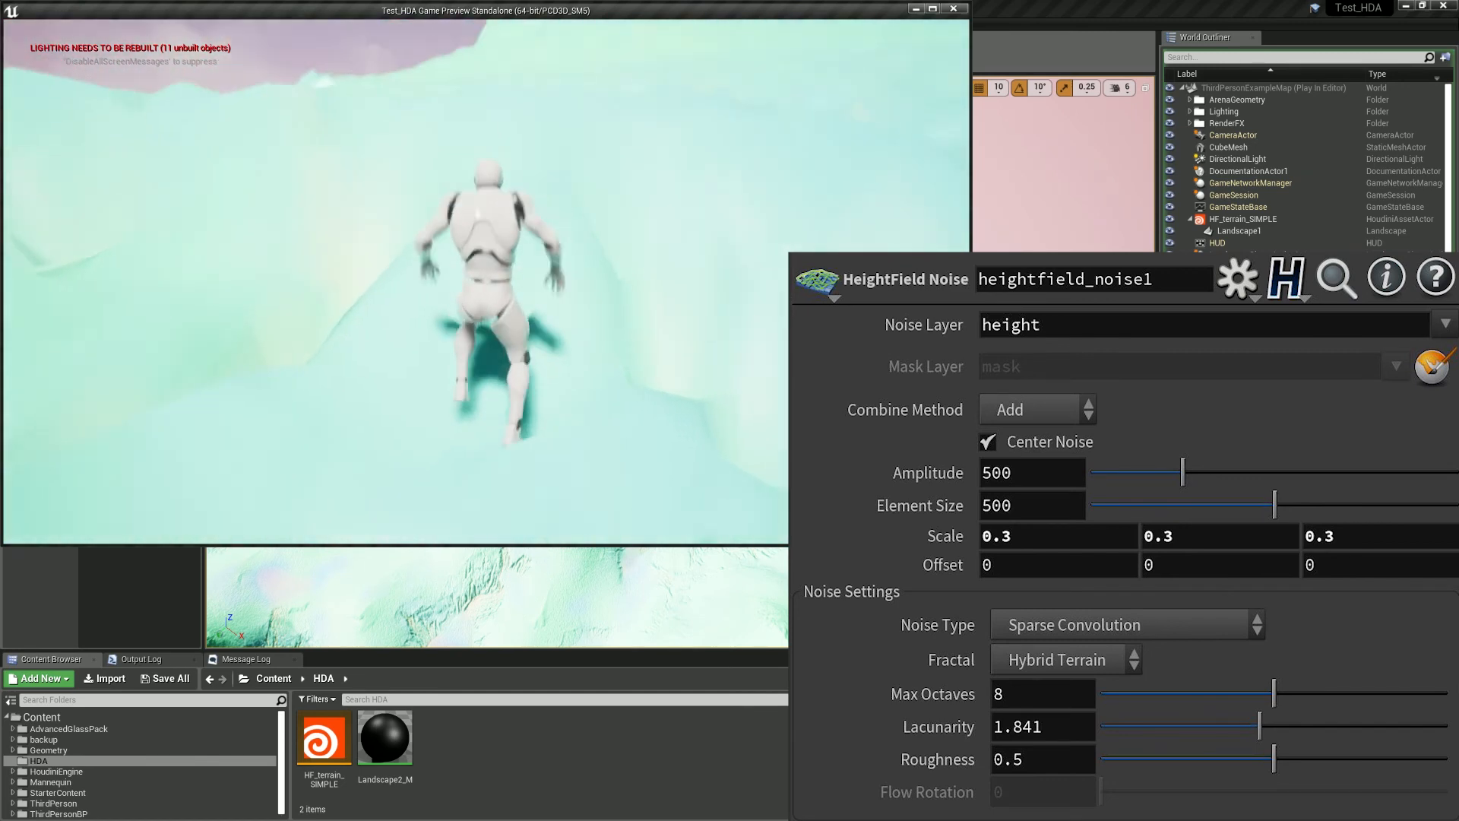
key(w)
key(w)
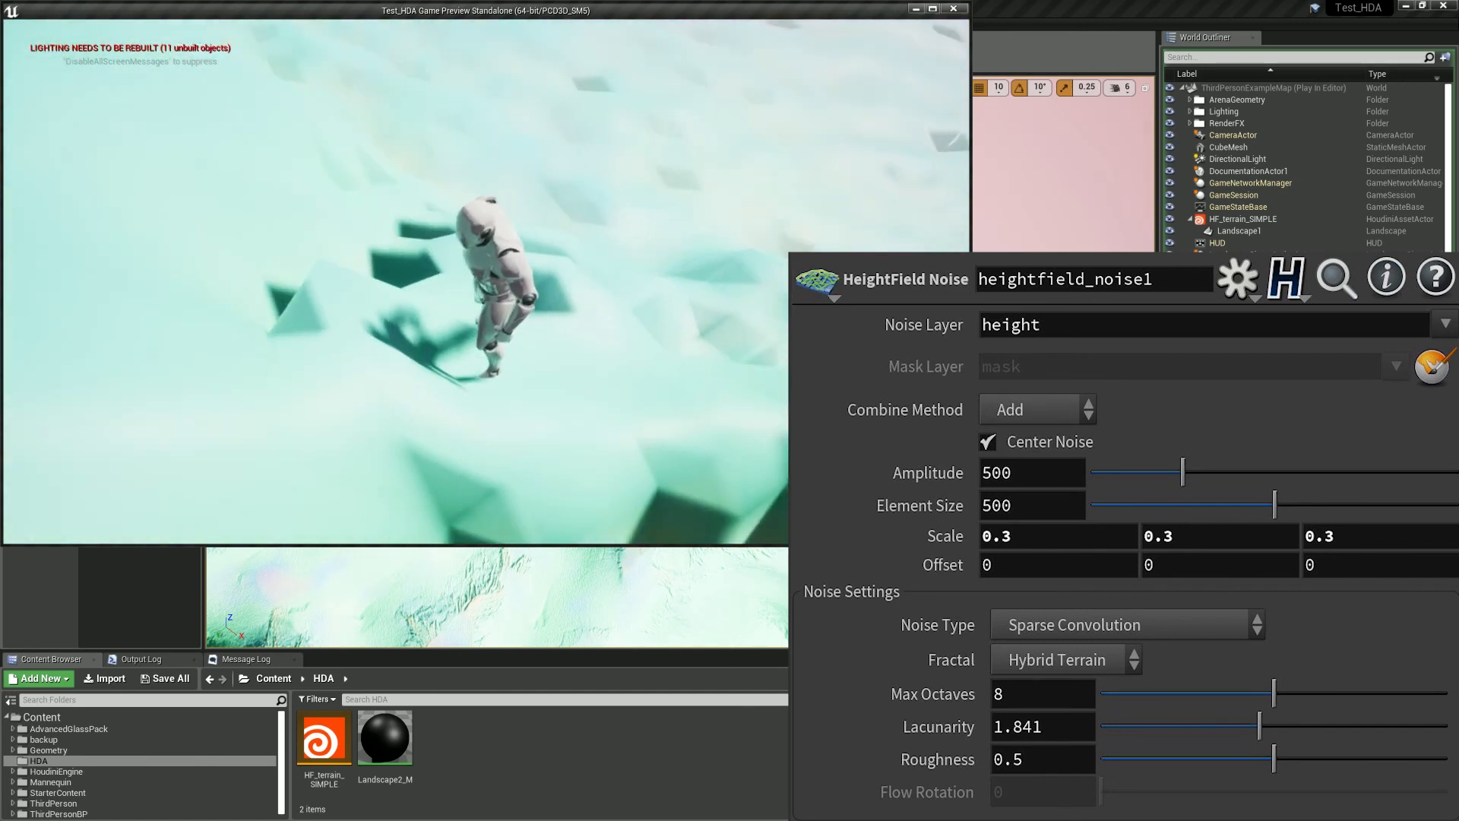
key(w)
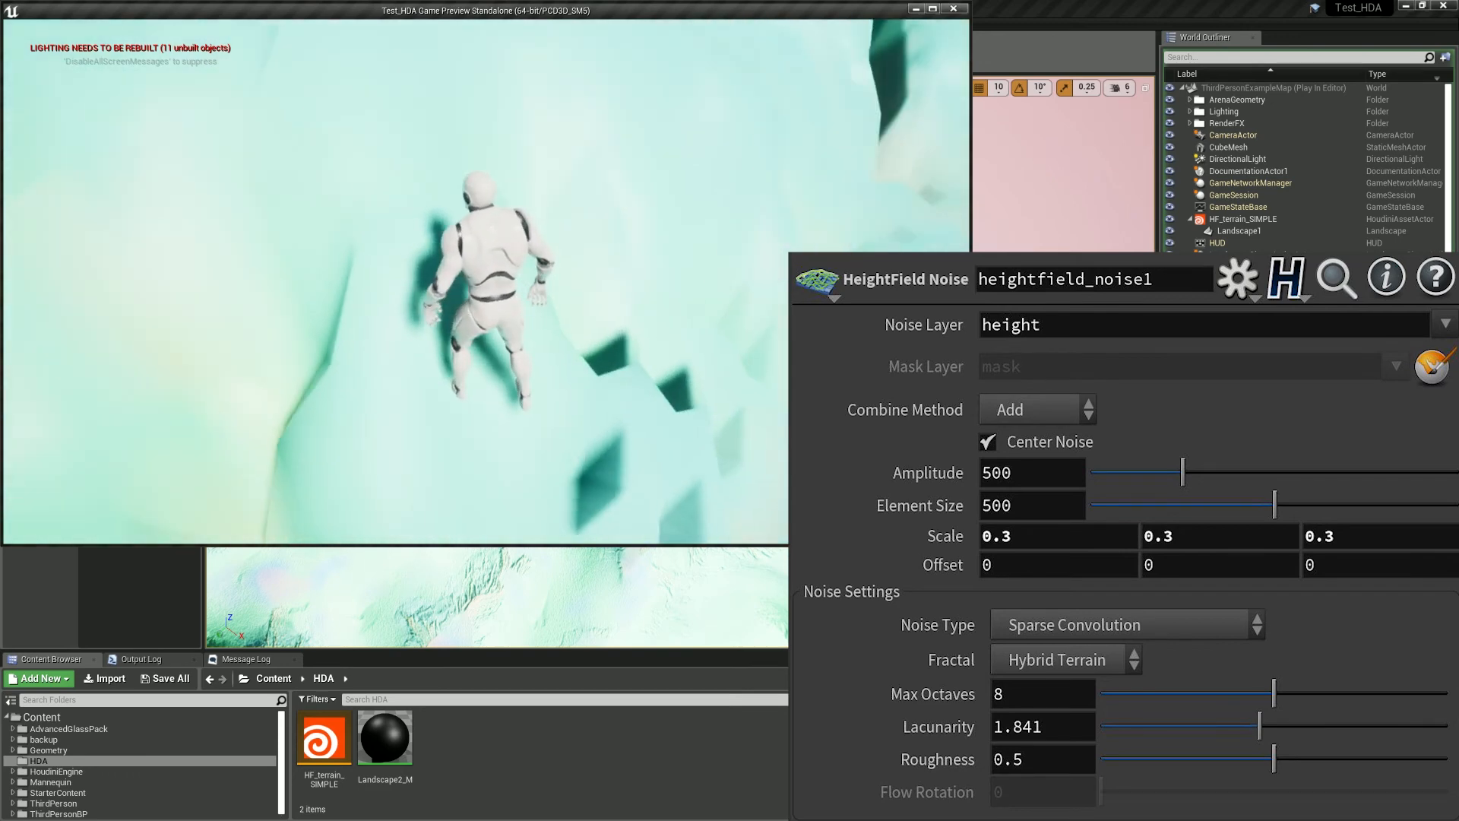
key(w)
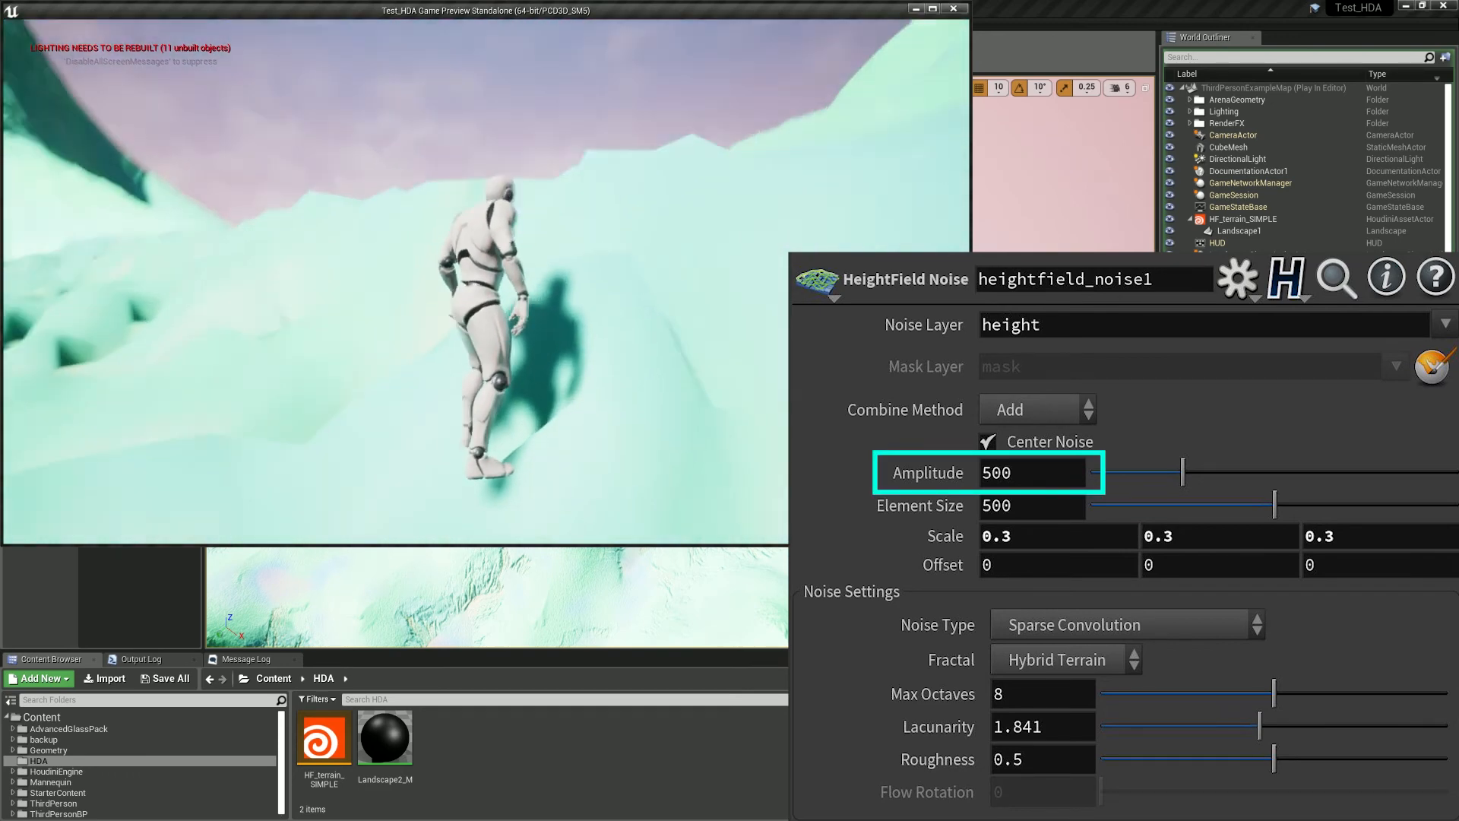
key(w)
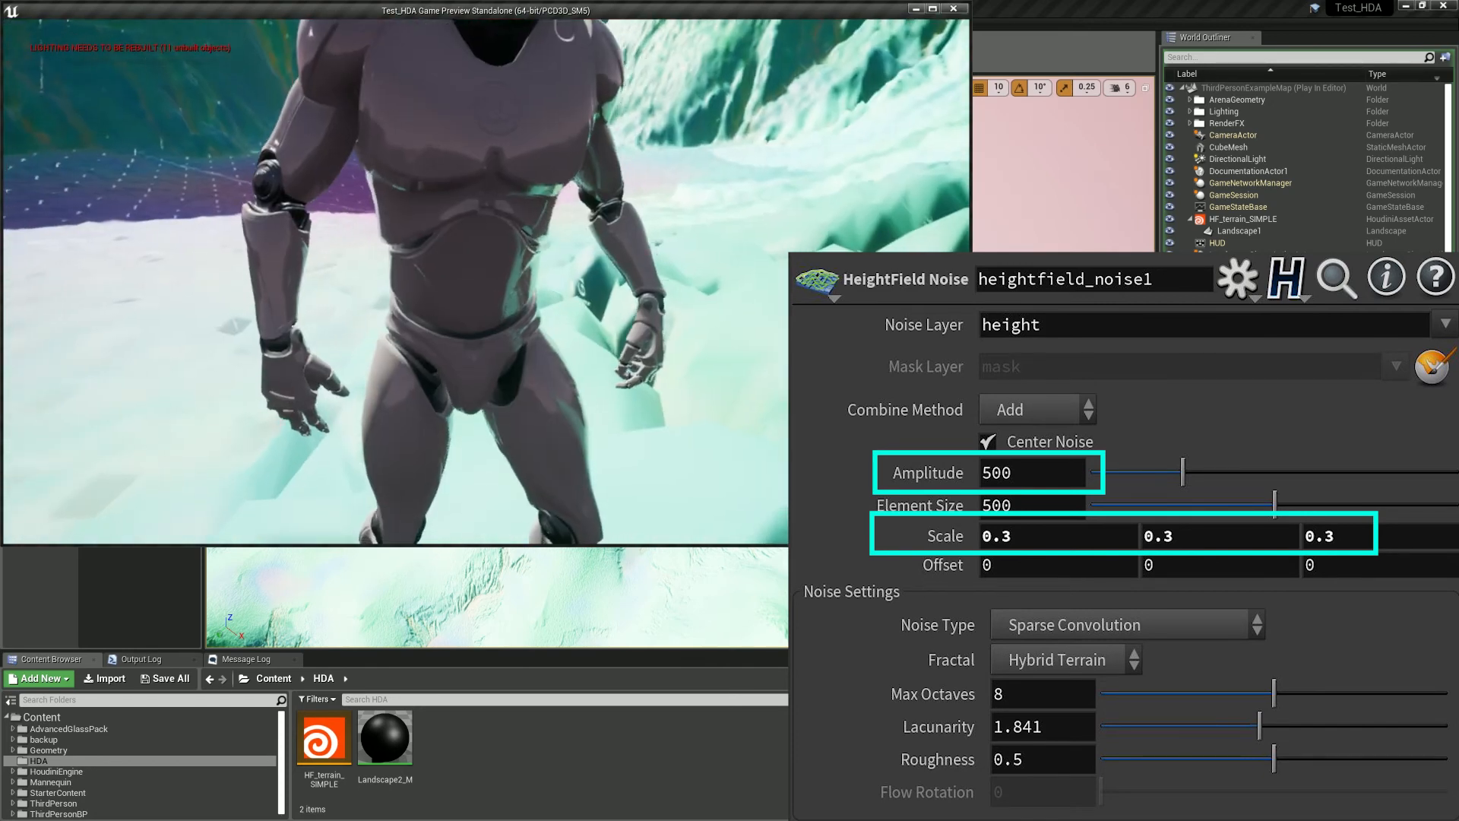
key(w)
key(space)
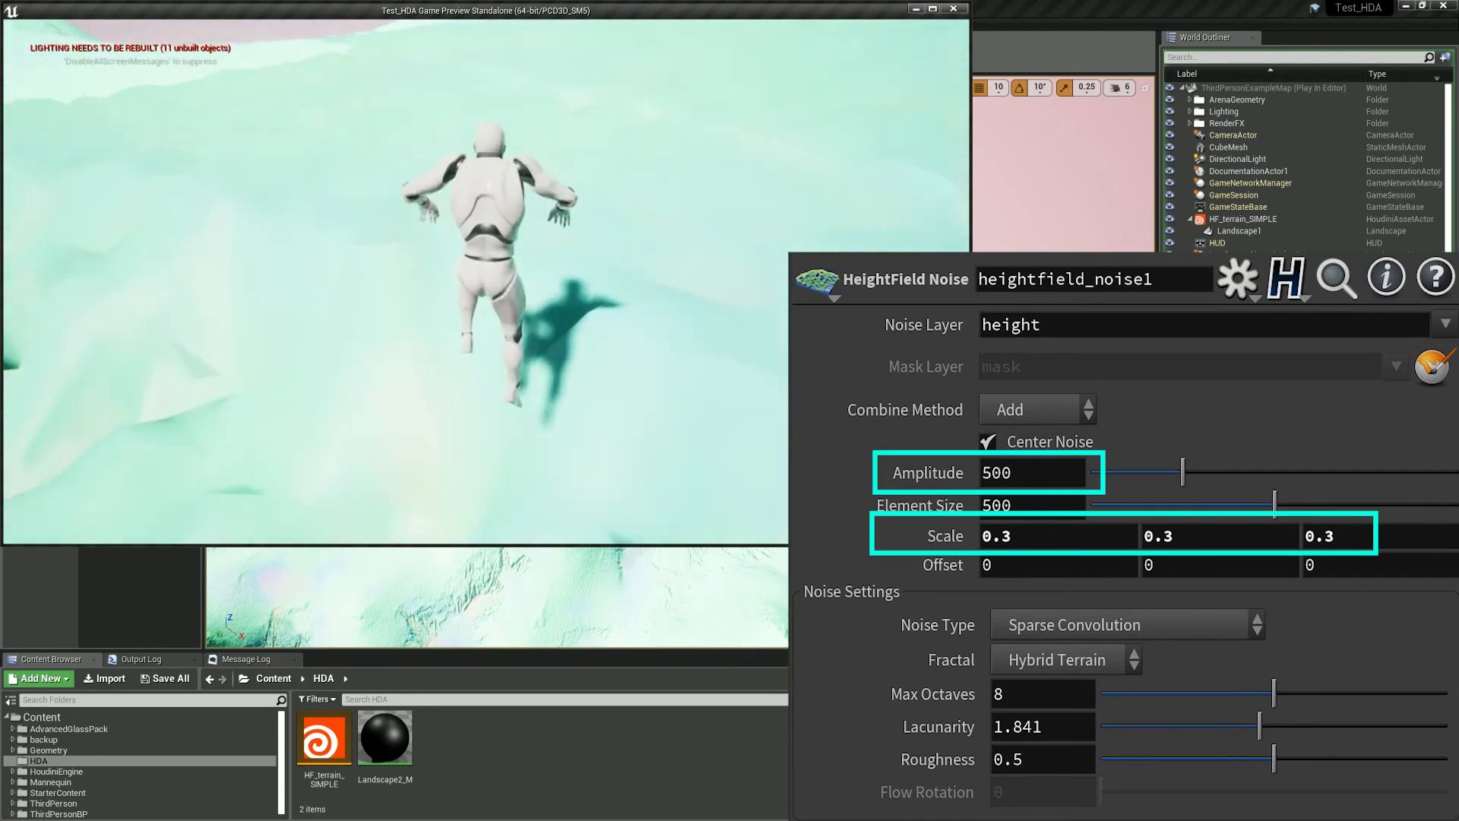
key(w)
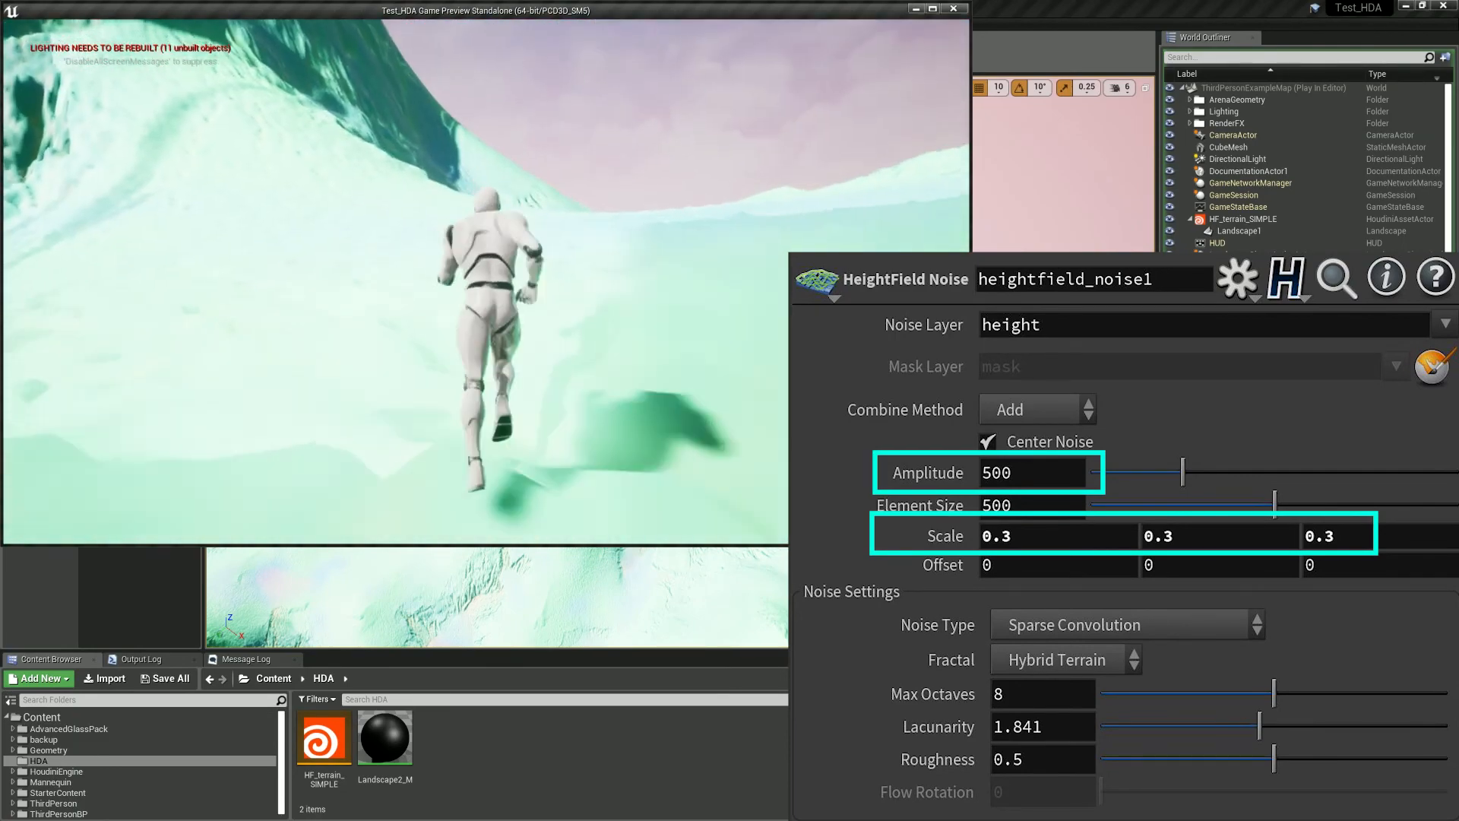
key(w)
key(Escape)
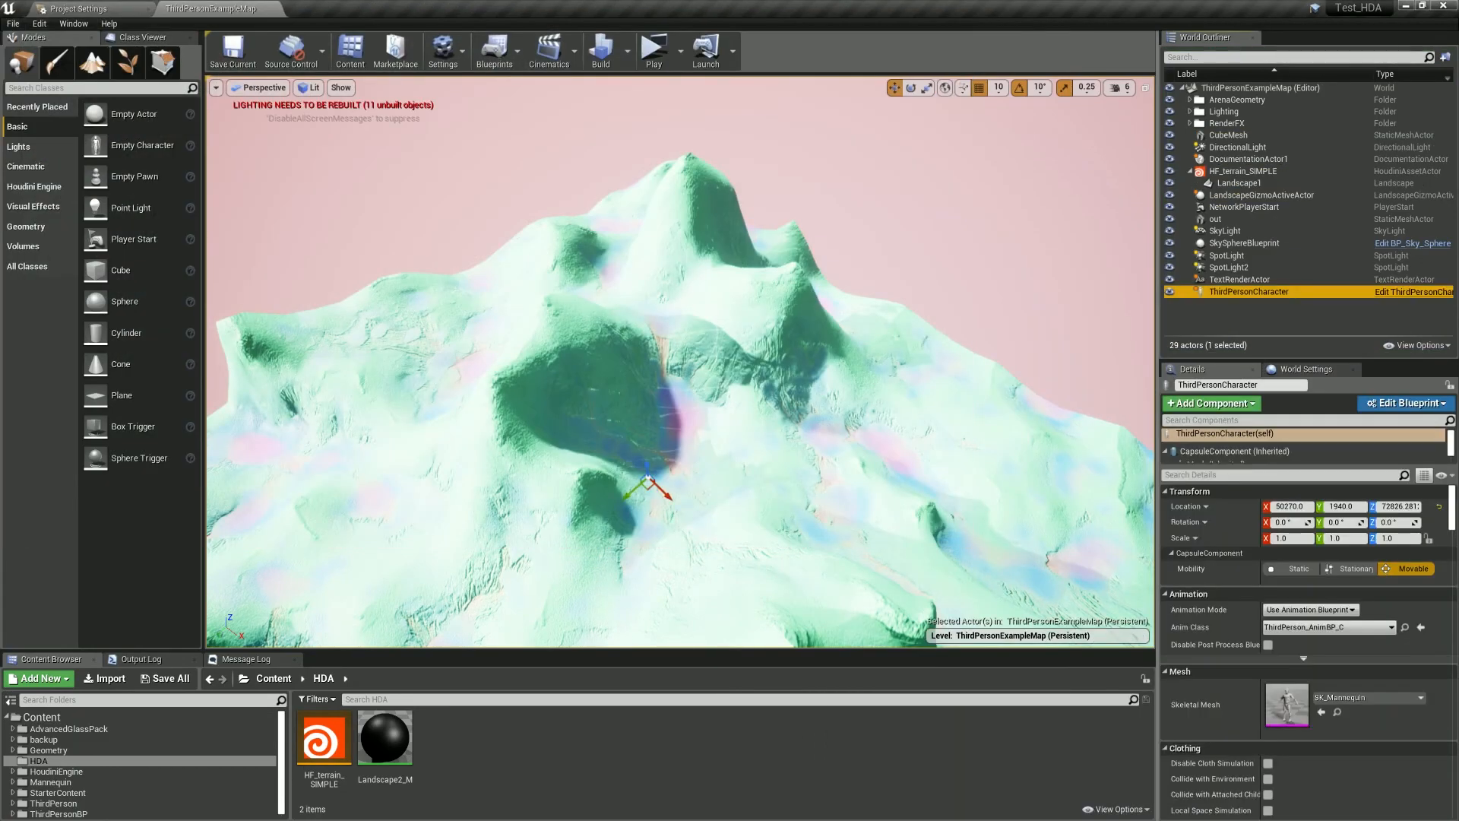
- Move the ThirdPersonCharacter to another mountain on the landscape, at about X 30010, Y 1000, Z 87726
key(d)
right_drag(680, 349, 551, 356)
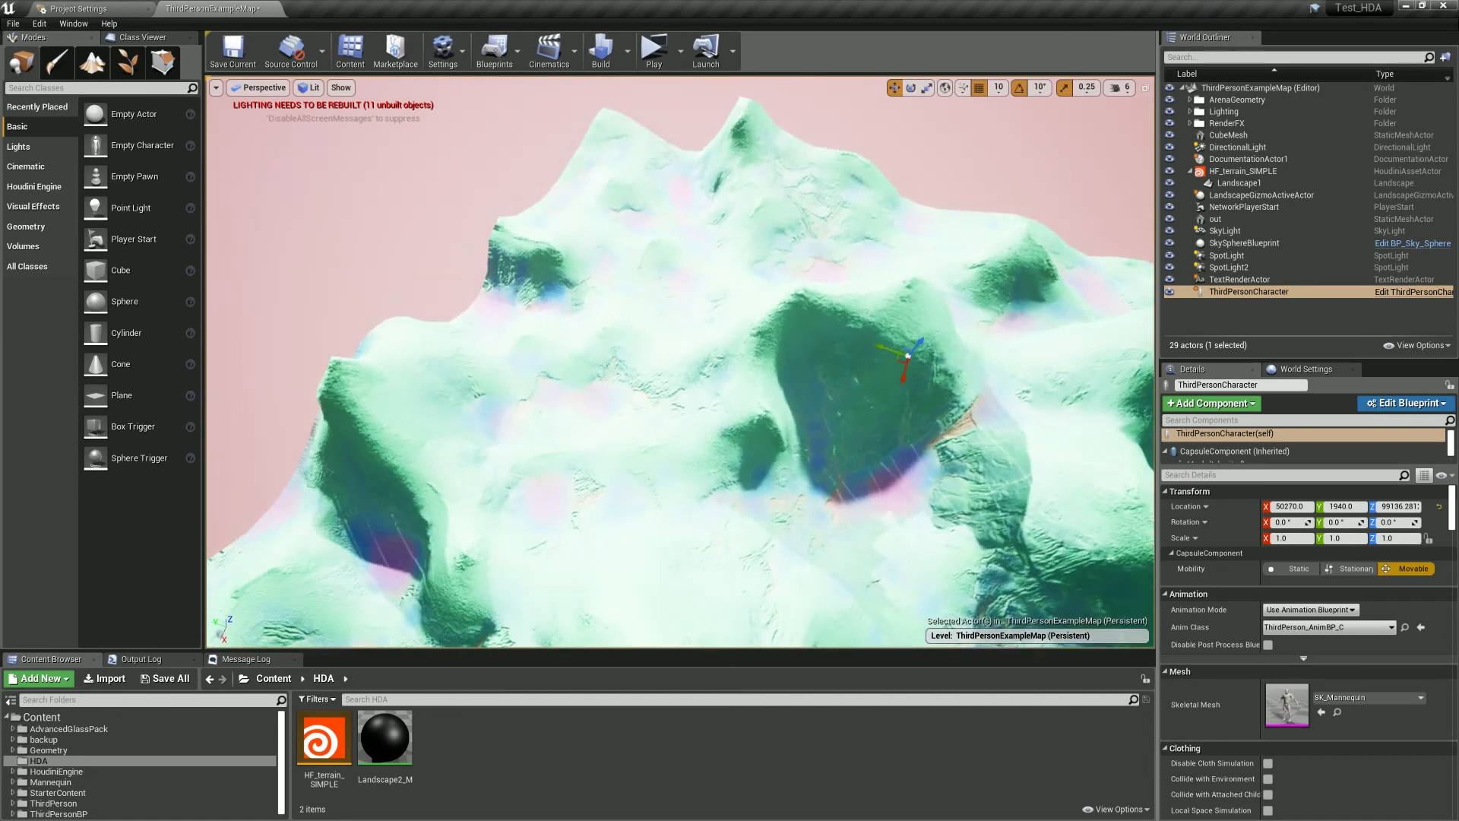
drag(903, 354, 902, 343)
drag(925, 230, 927, 228)
right_drag(926, 229, 895, 217)
key(d)
key(w)
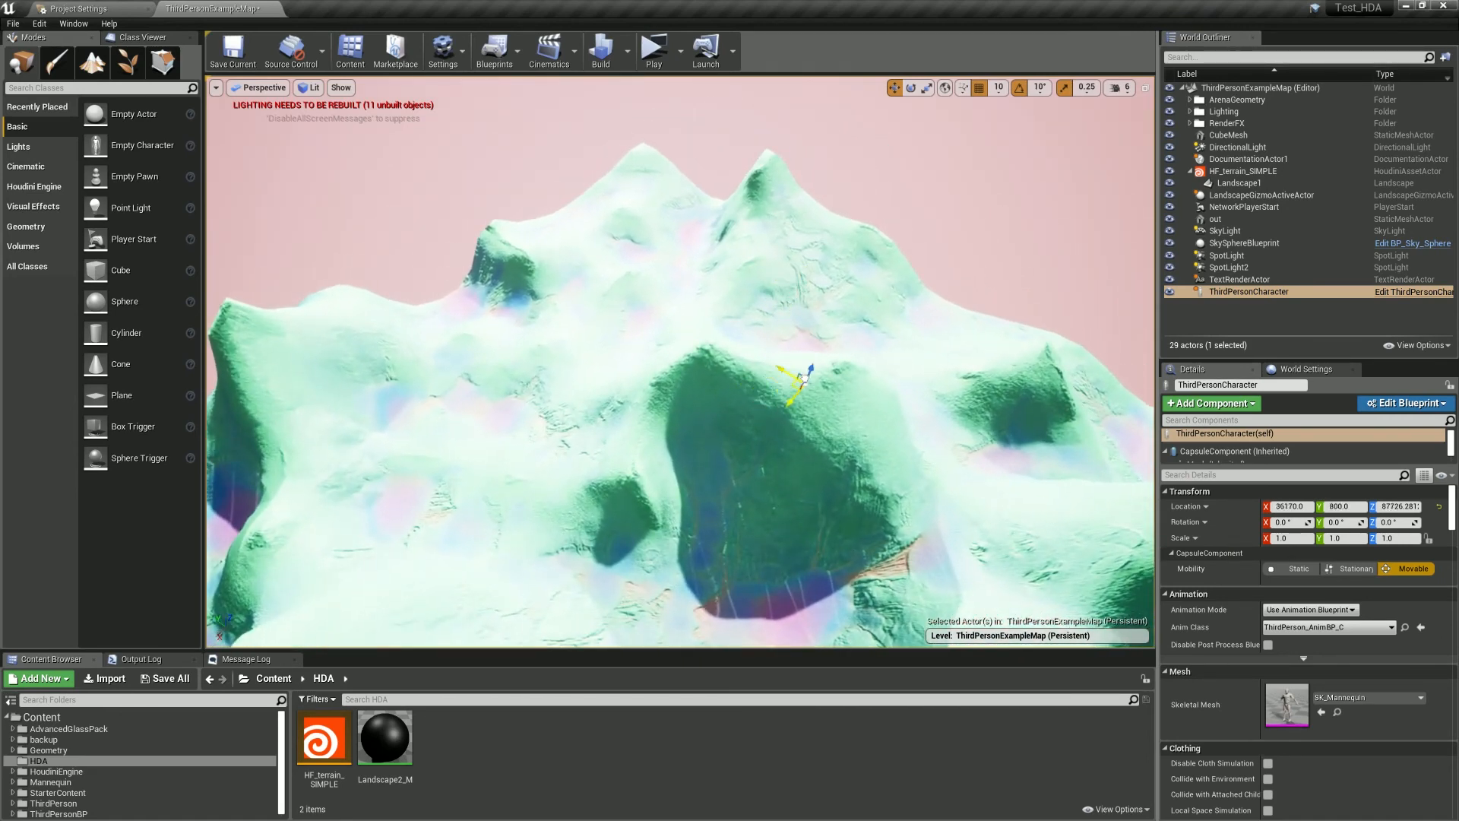
right_drag(841, 330, 821, 331)
key(d)
- Set the viewport camera speed to 8 and shift the ThirdPersonCharacter to about X 35830, Y 5100 above the terrain
click(1121, 89)
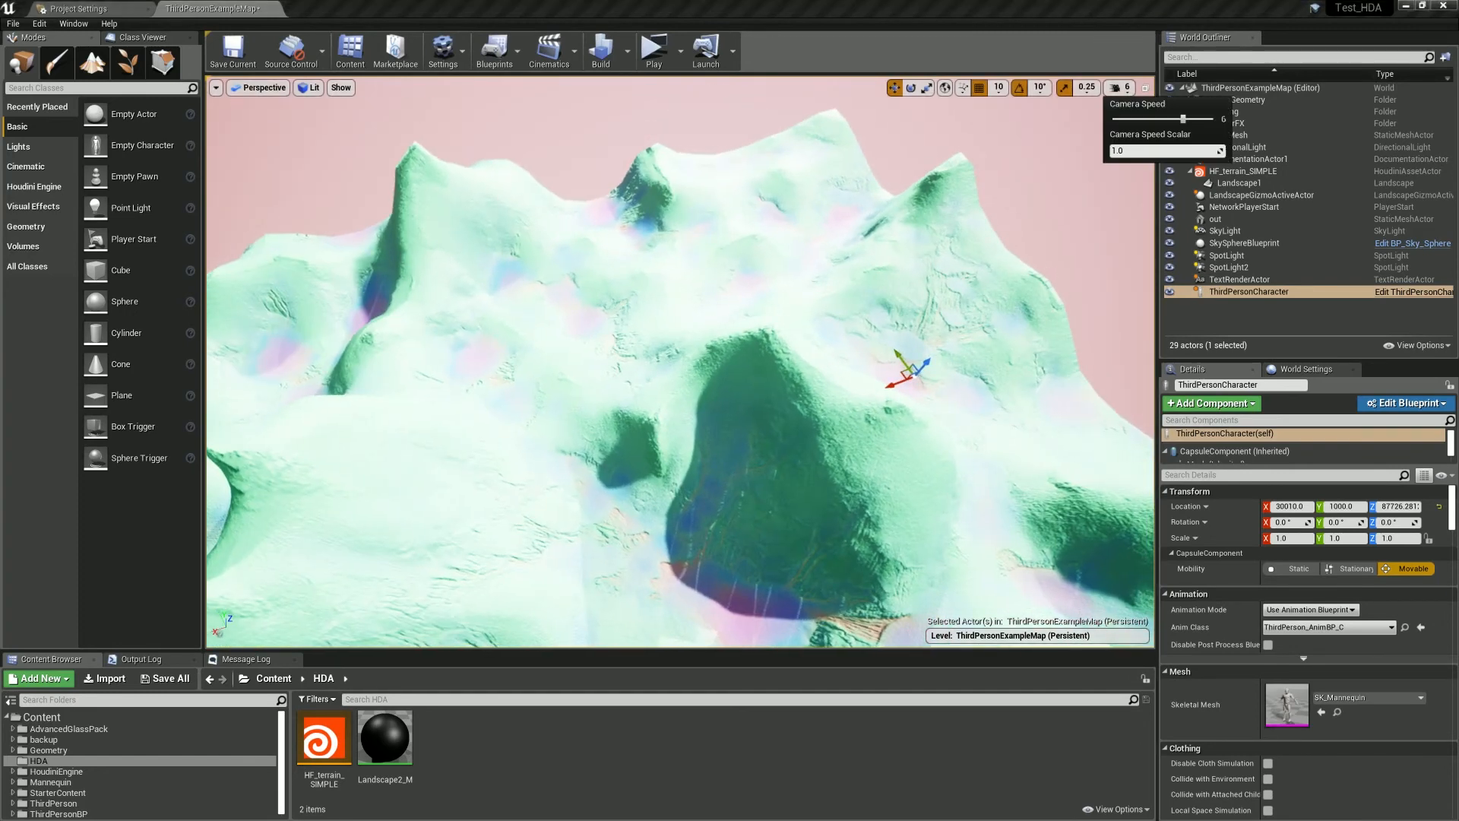
key(d)
right_drag(851, 323, 787, 369)
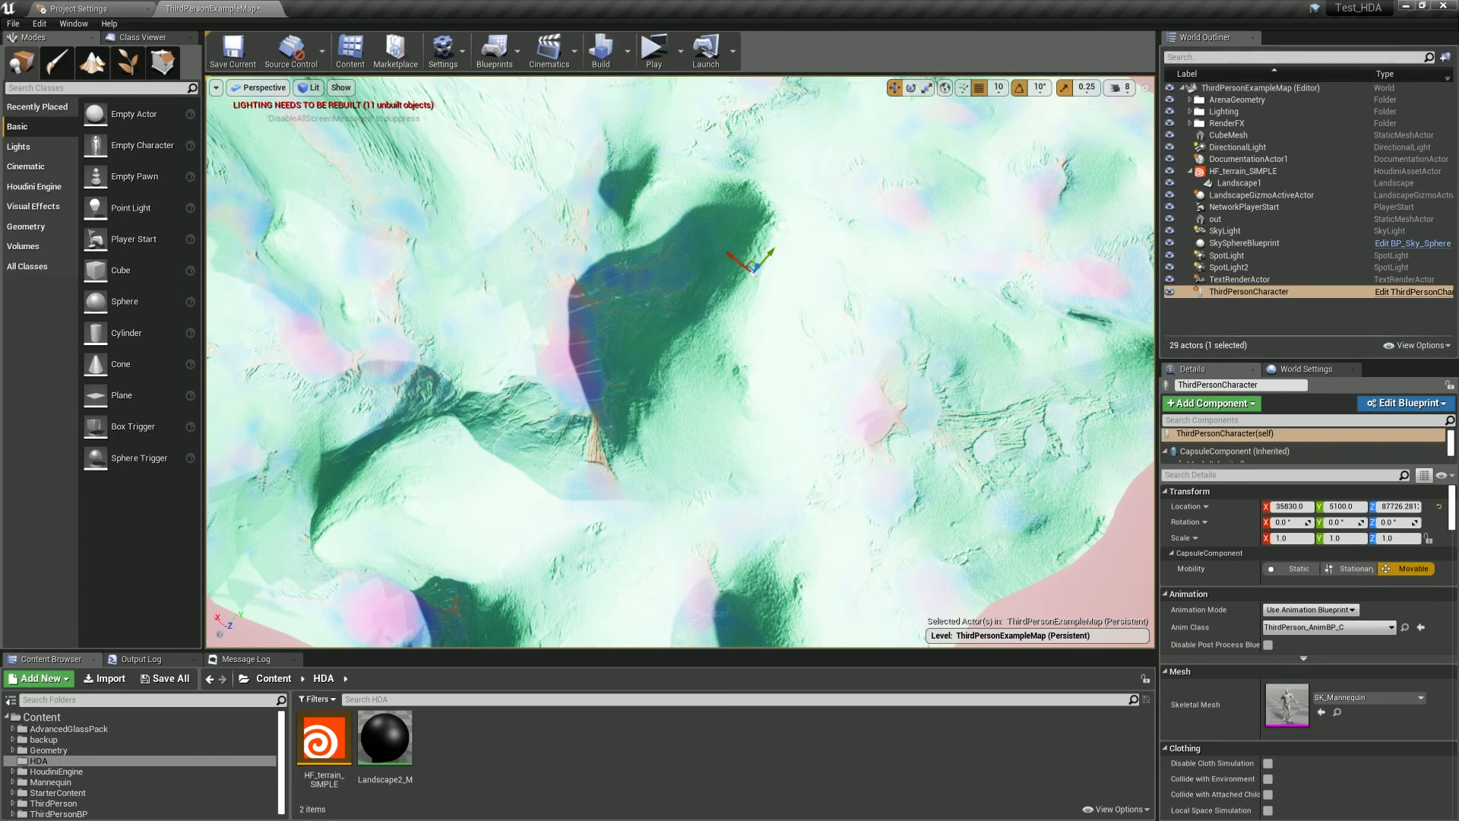
- Playtest the level from the character's new location, run across the mountain terrain, and end the play session
key(w)
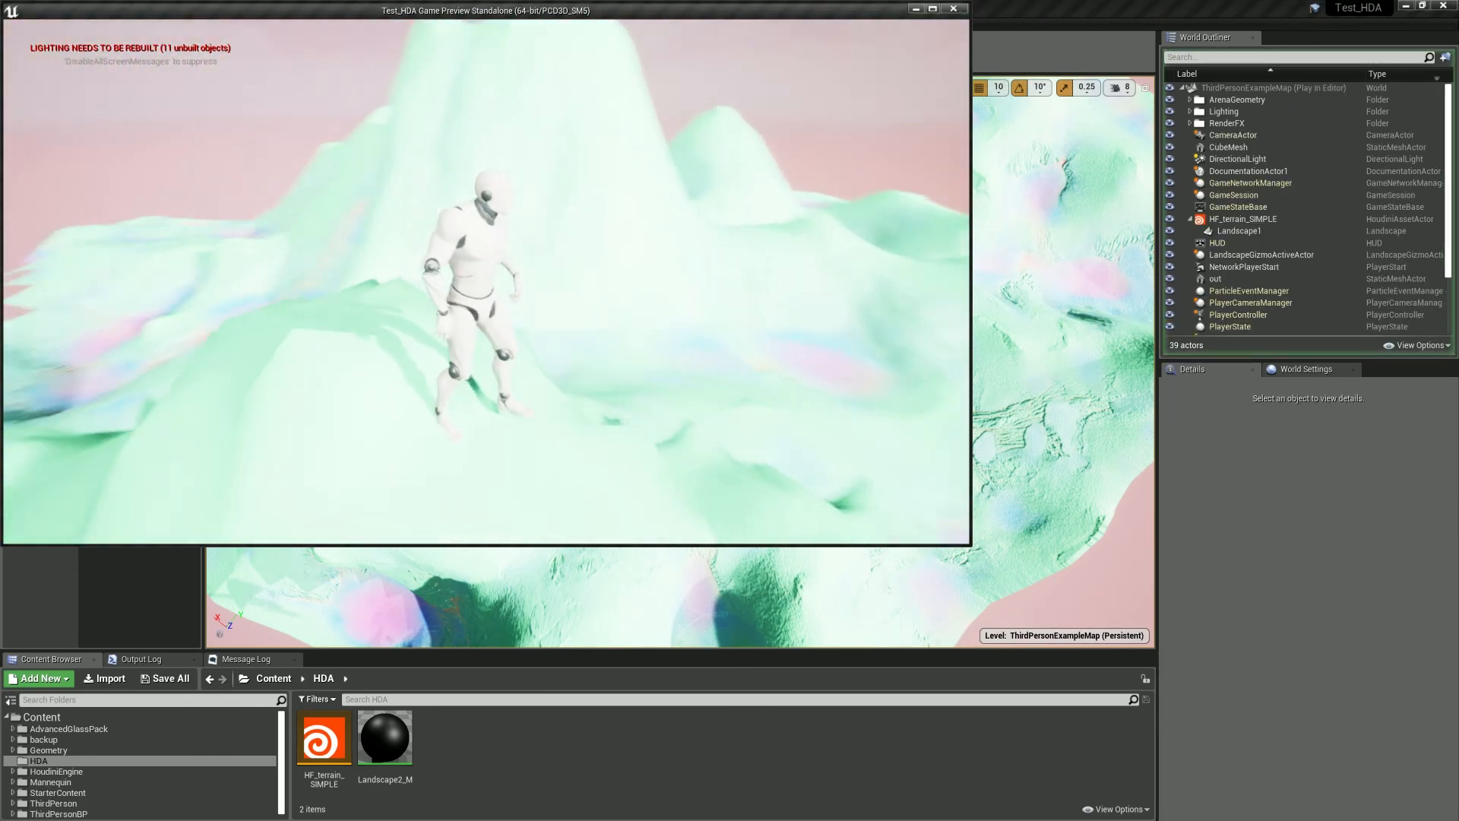
key(w)
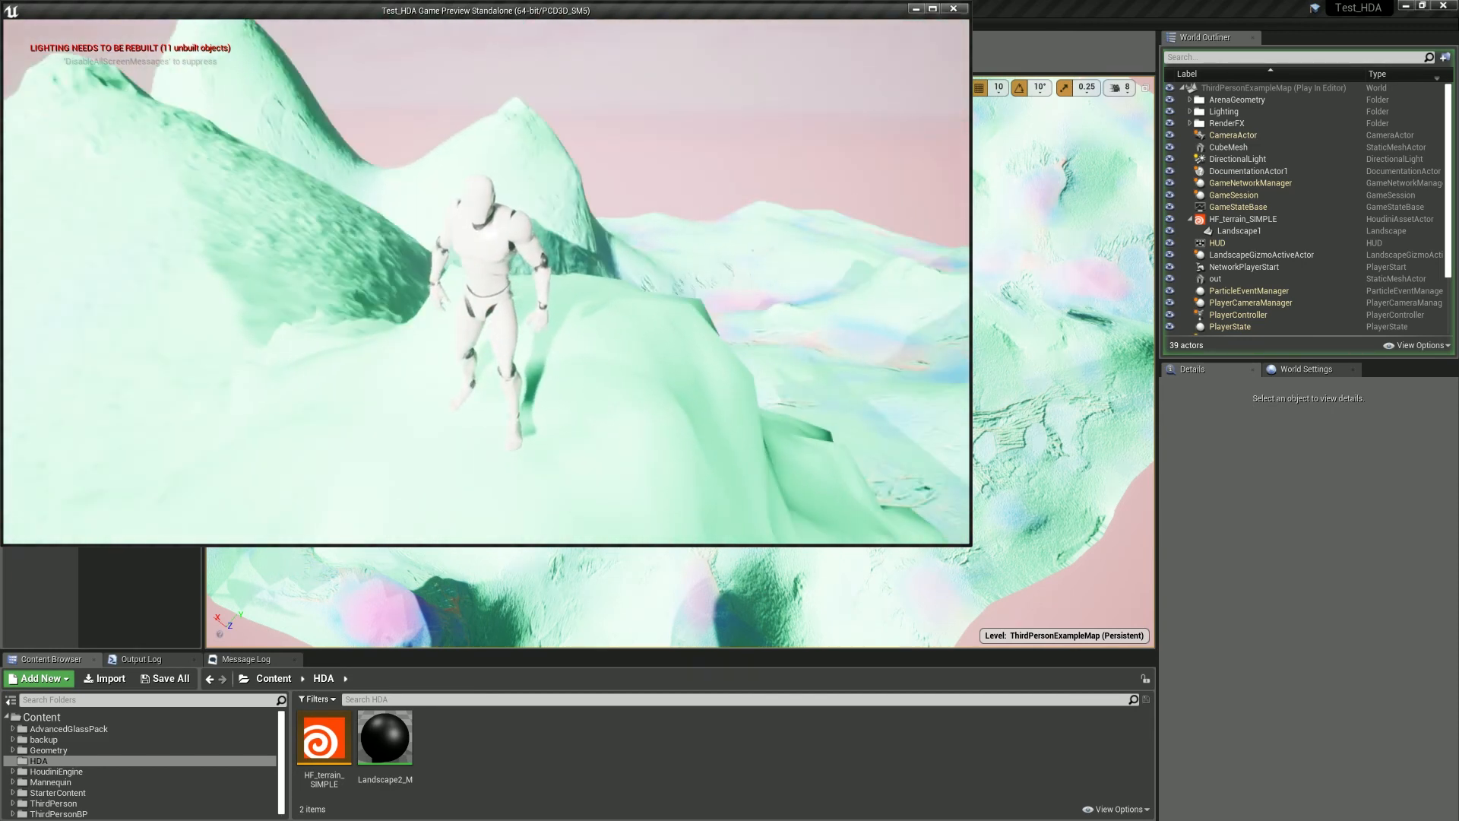
key(Escape)
- Switch to Houdini and review the terrain along with the VDB, tunnel cutter, polygon and Get Attributes Back node groups
key(alt+Tab)
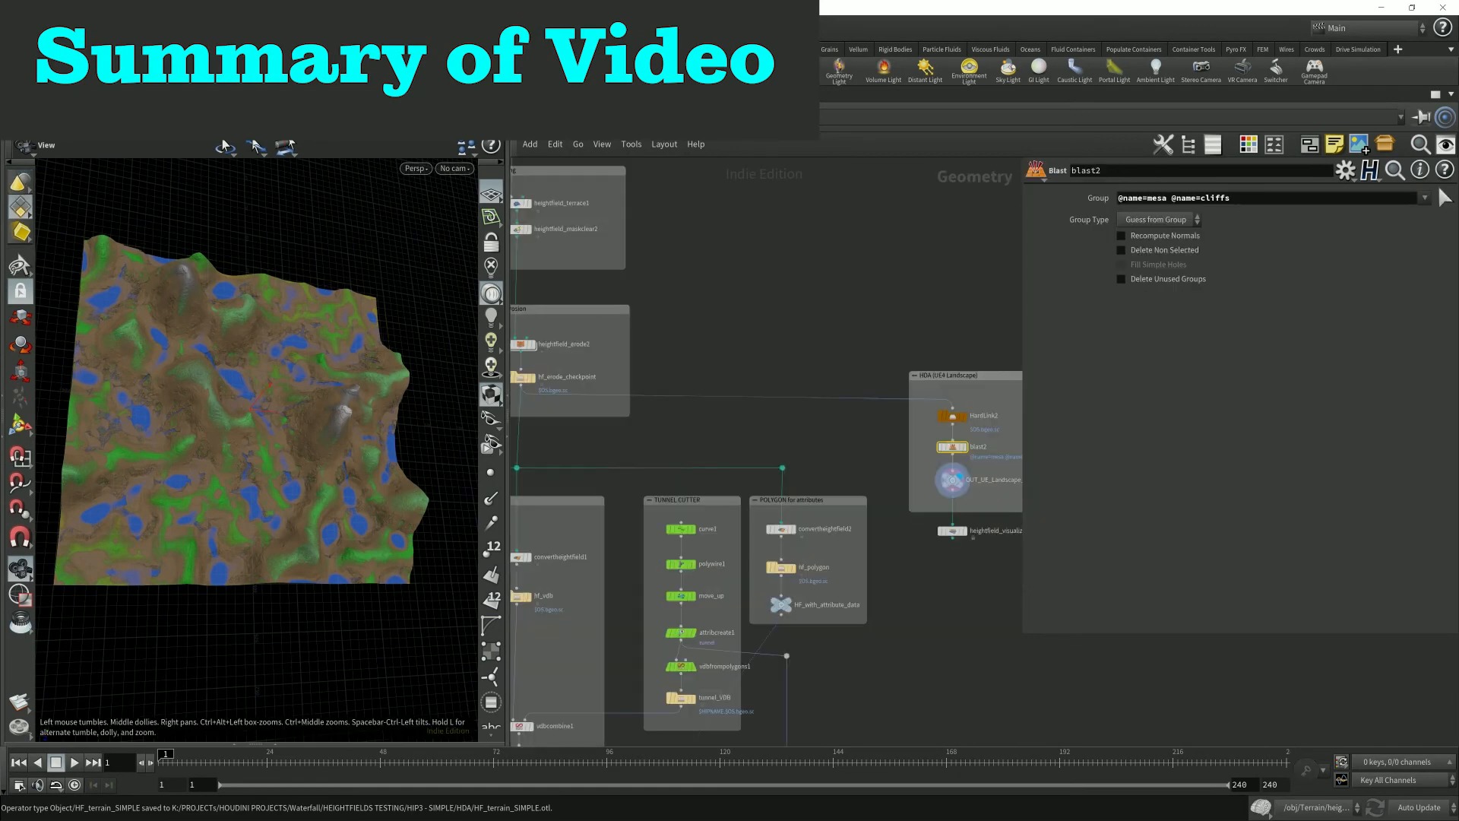
middle_drag(730, 525, 879, 217)
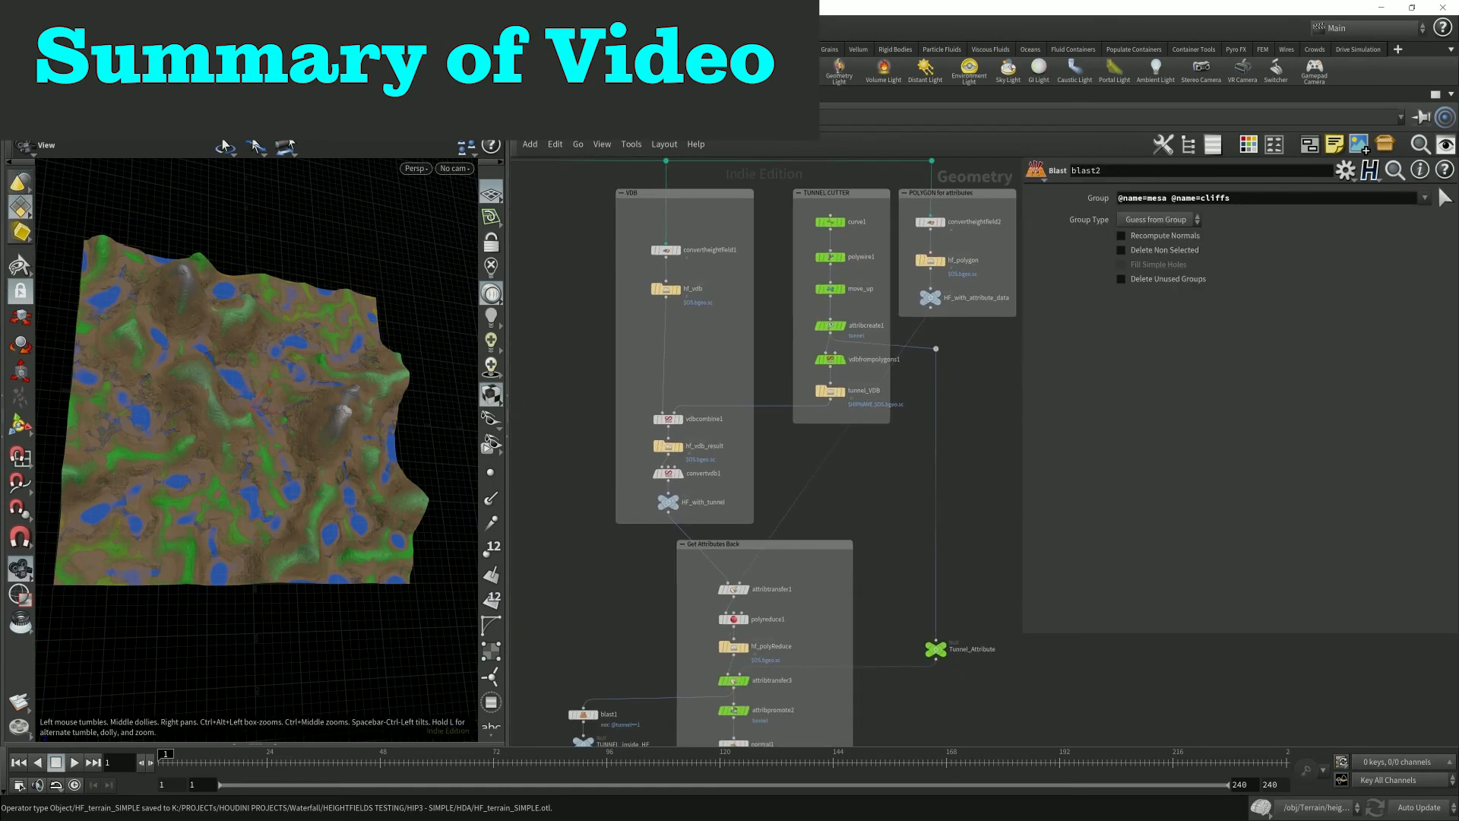
mouse_move(255, 425)
mouse_down()
mouse_move(266, 288)
mouse_move(254, 418)
mouse_up()
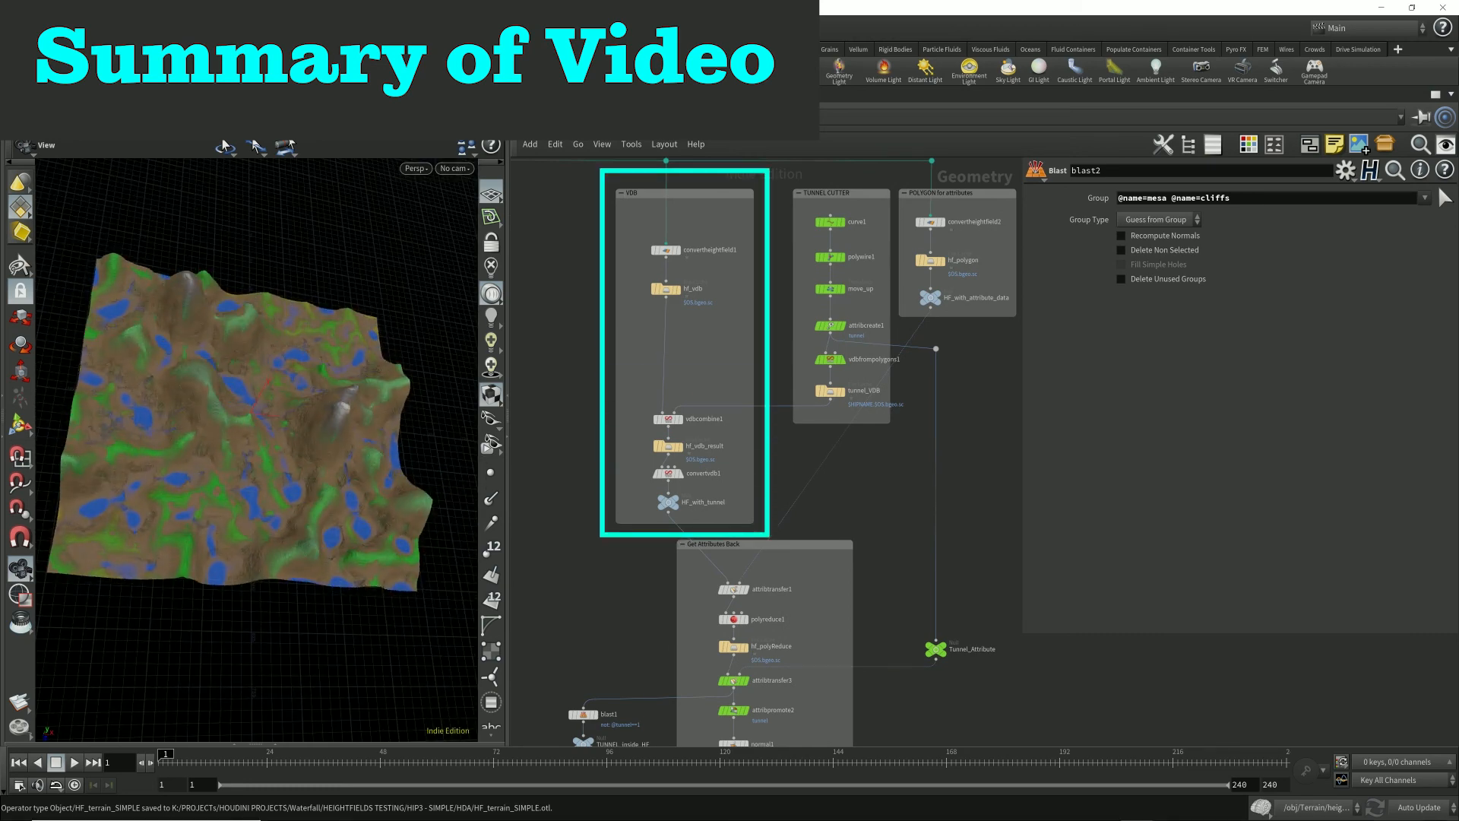
mouse_move(767, 486)
middle_down()
mouse_move(787, 369)
mouse_move(770, 449)
middle_up()
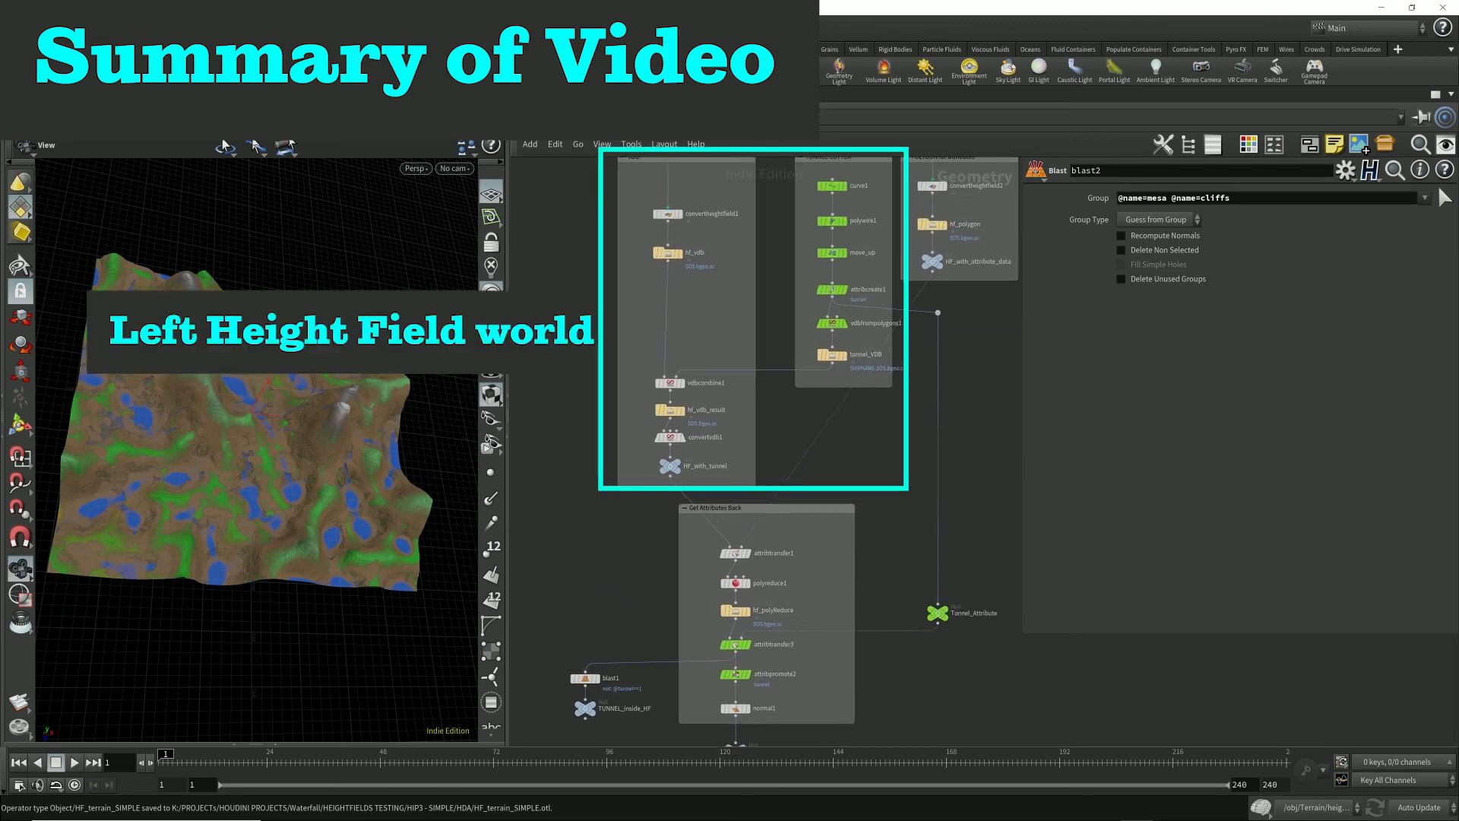